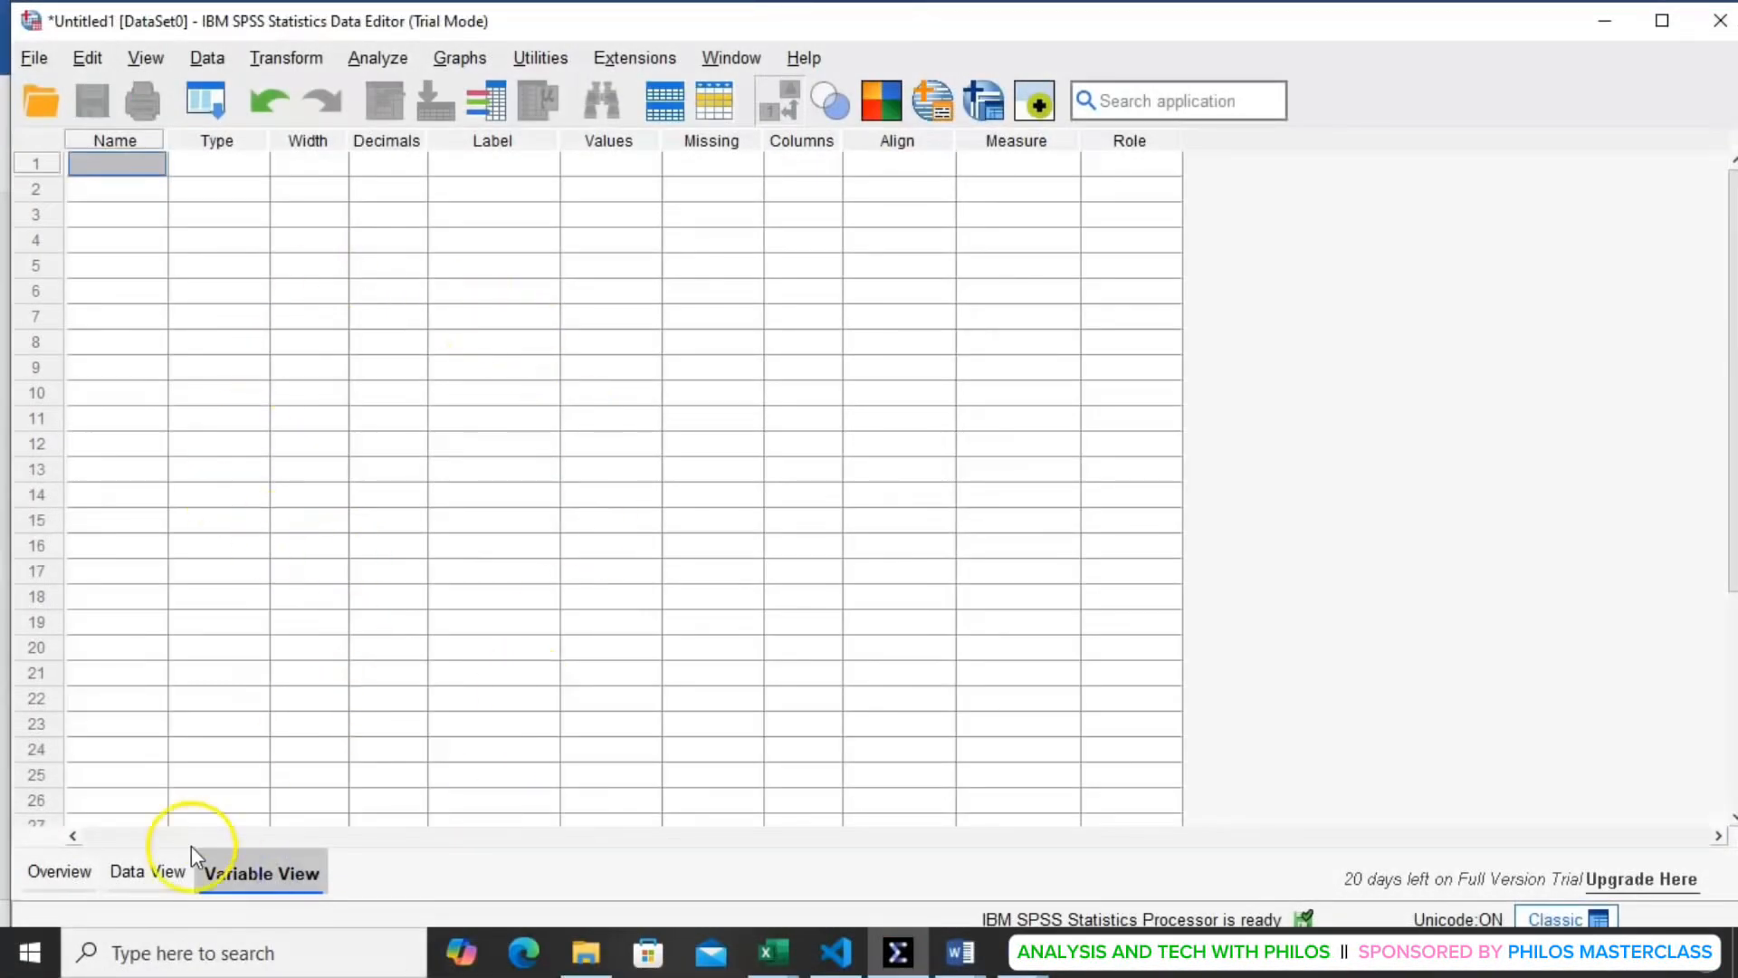
- In Variable View, name the first variable age
{"action": "left_click", "coordinate": [152, 872]}
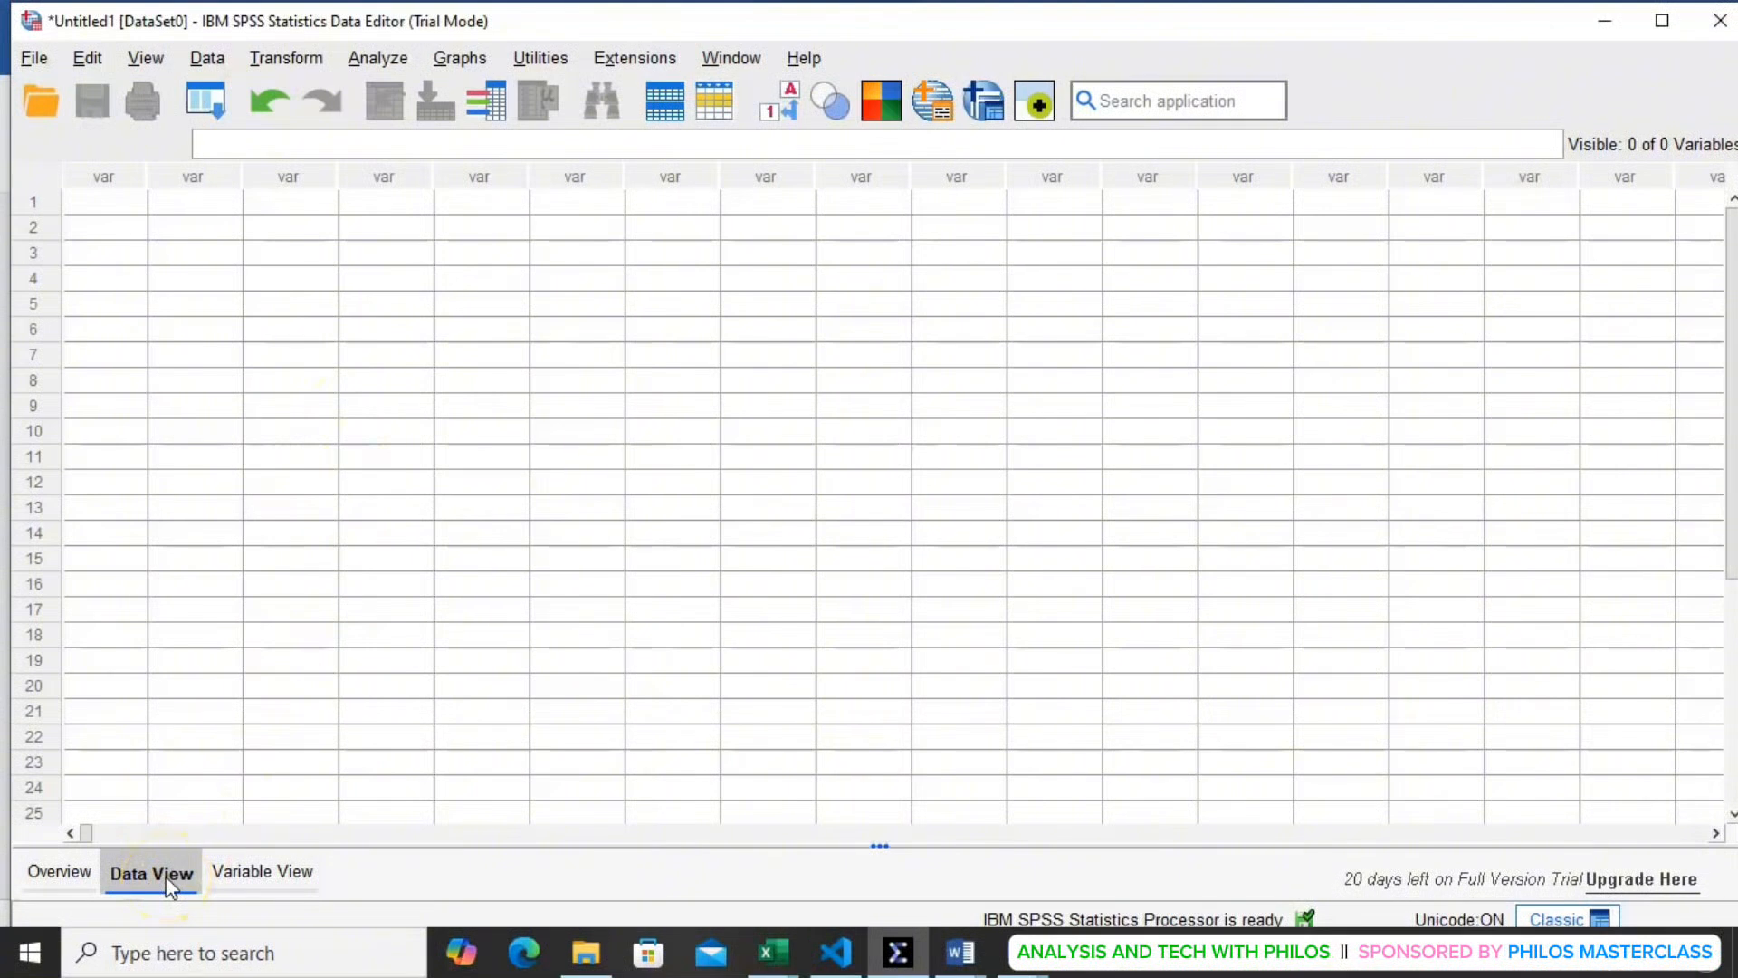
{"action": "left_click", "coordinate": [288, 875]}
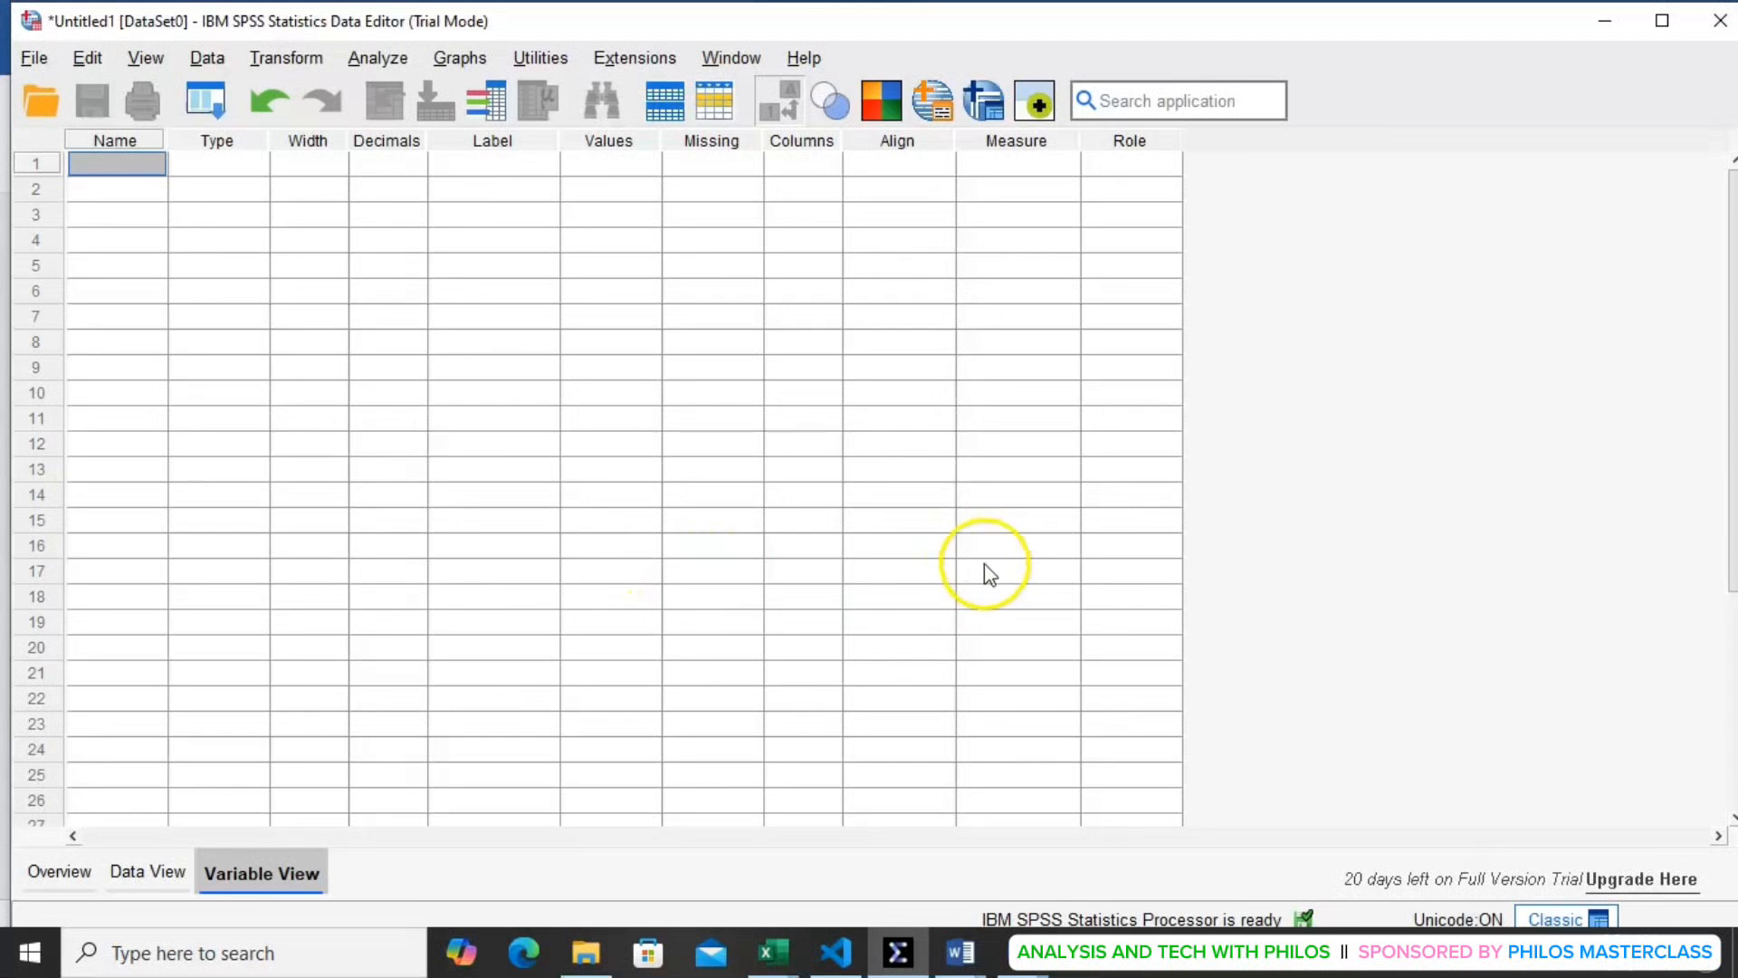
{"action": "mouse_move", "coordinate": [963, 951]}
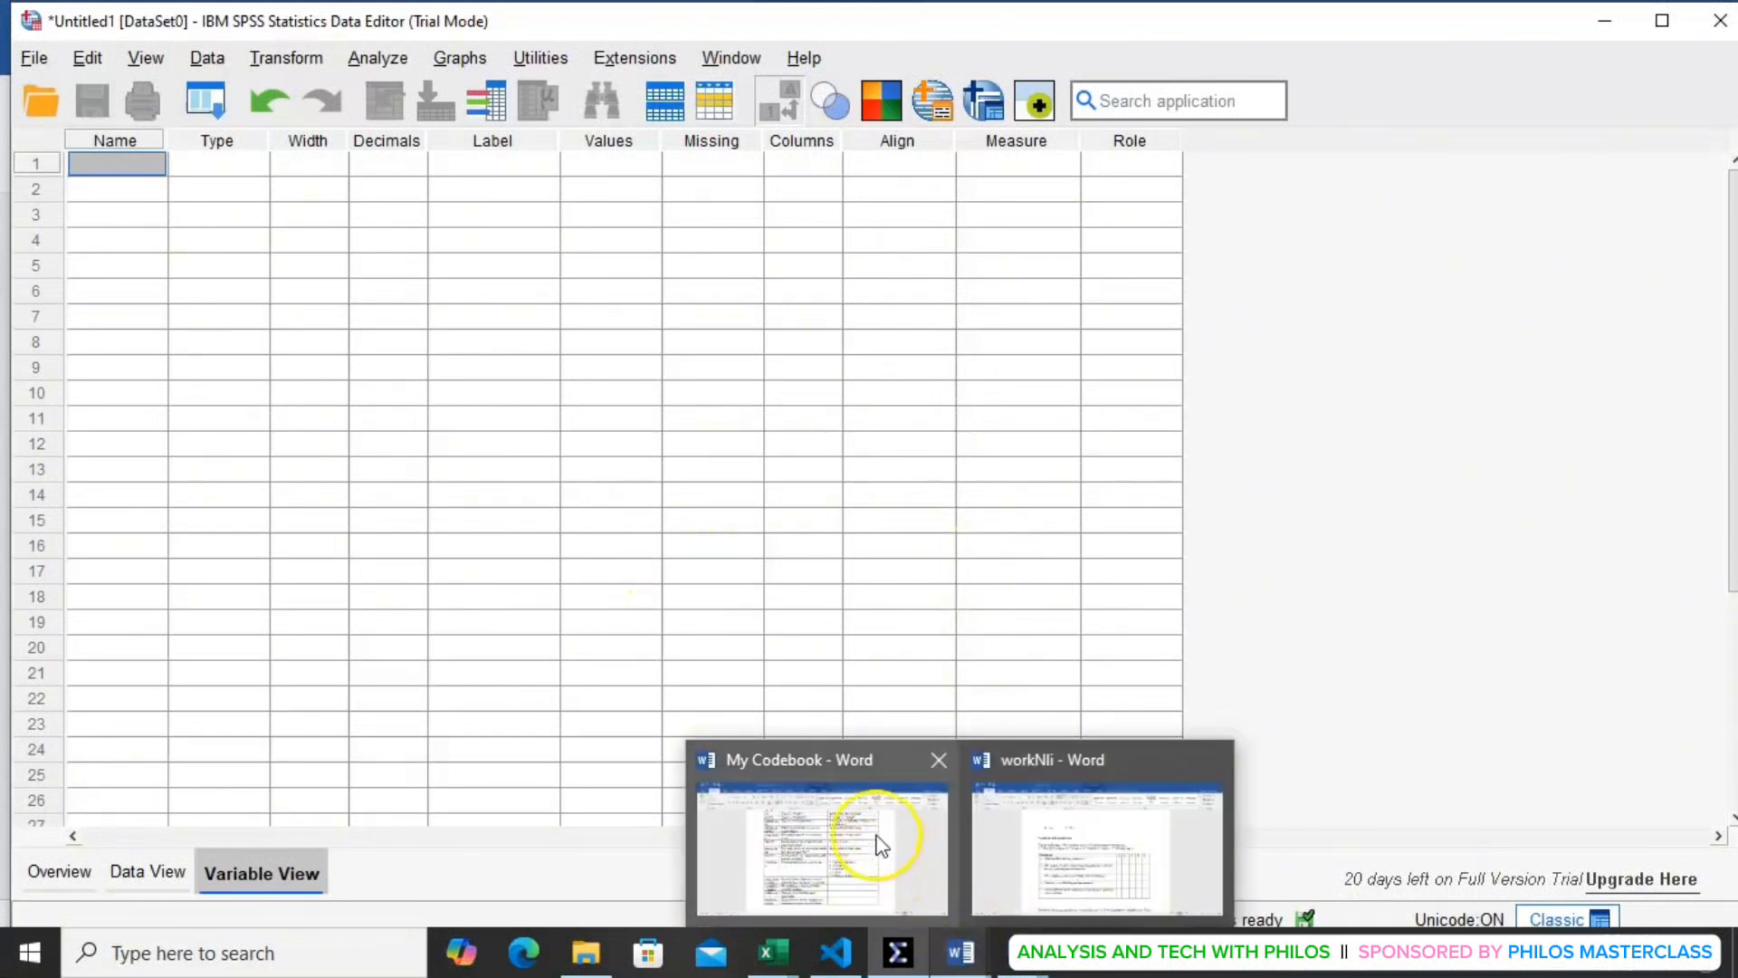
{"action": "mouse_move", "coordinate": [881, 845]}
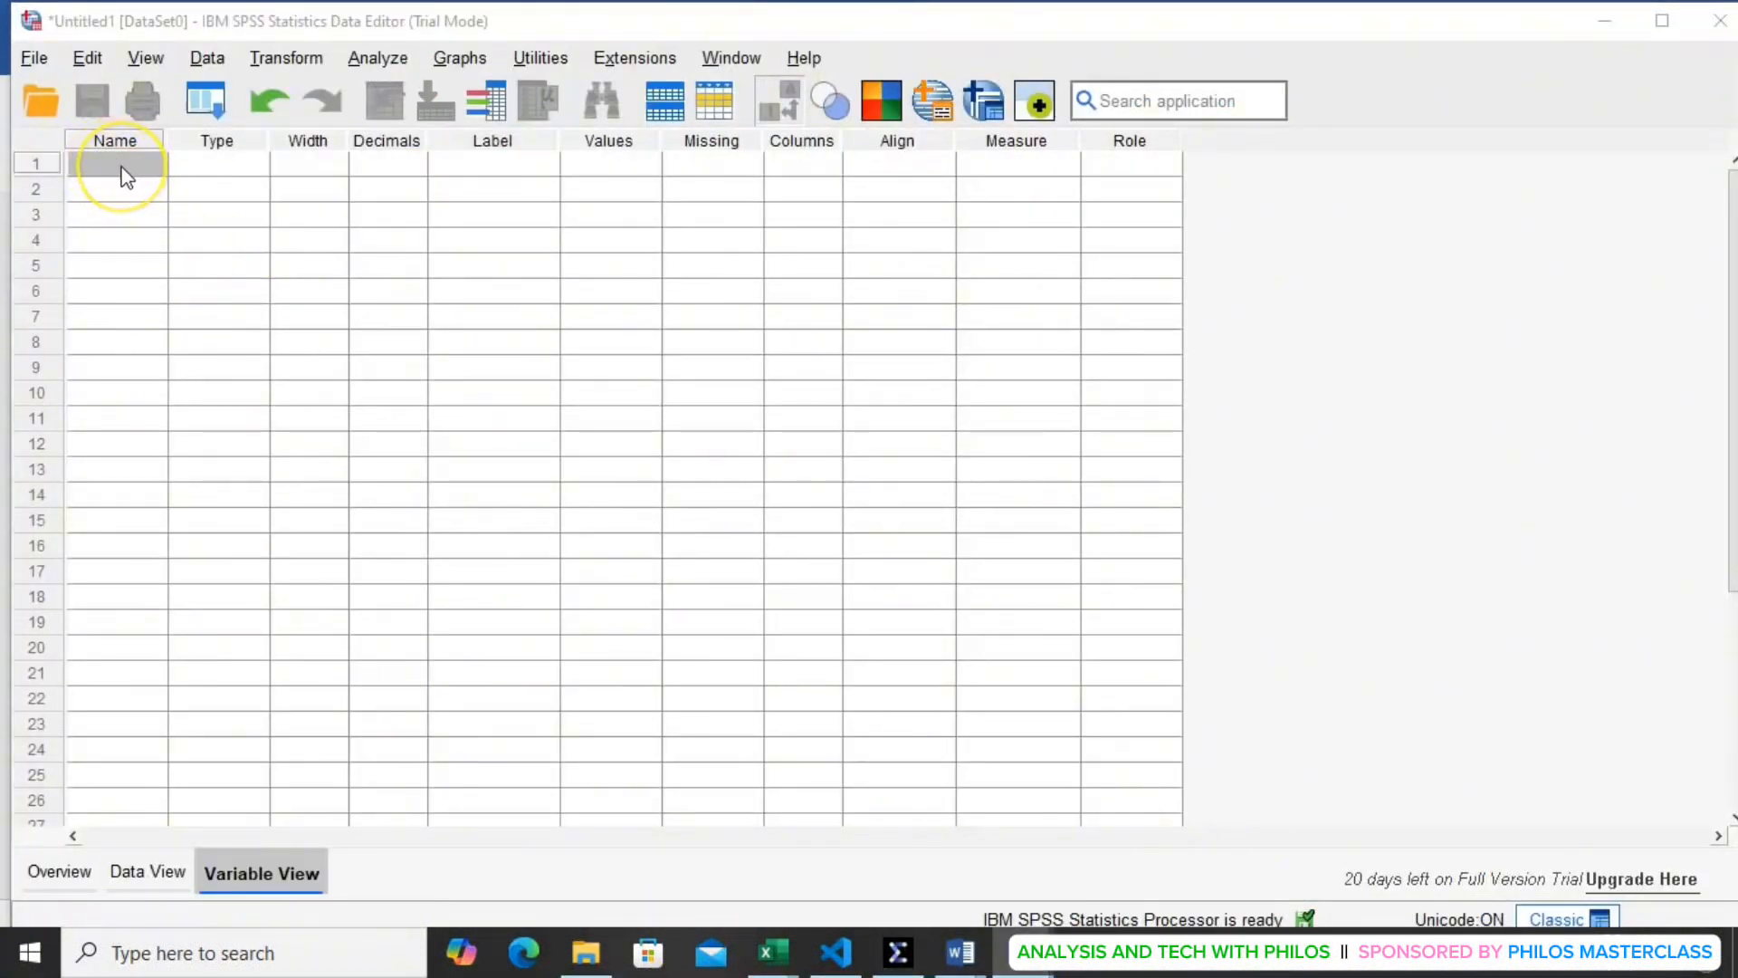
{"action": "left_click", "coordinate": [125, 172]}
{"action": "type", "text": "age"}
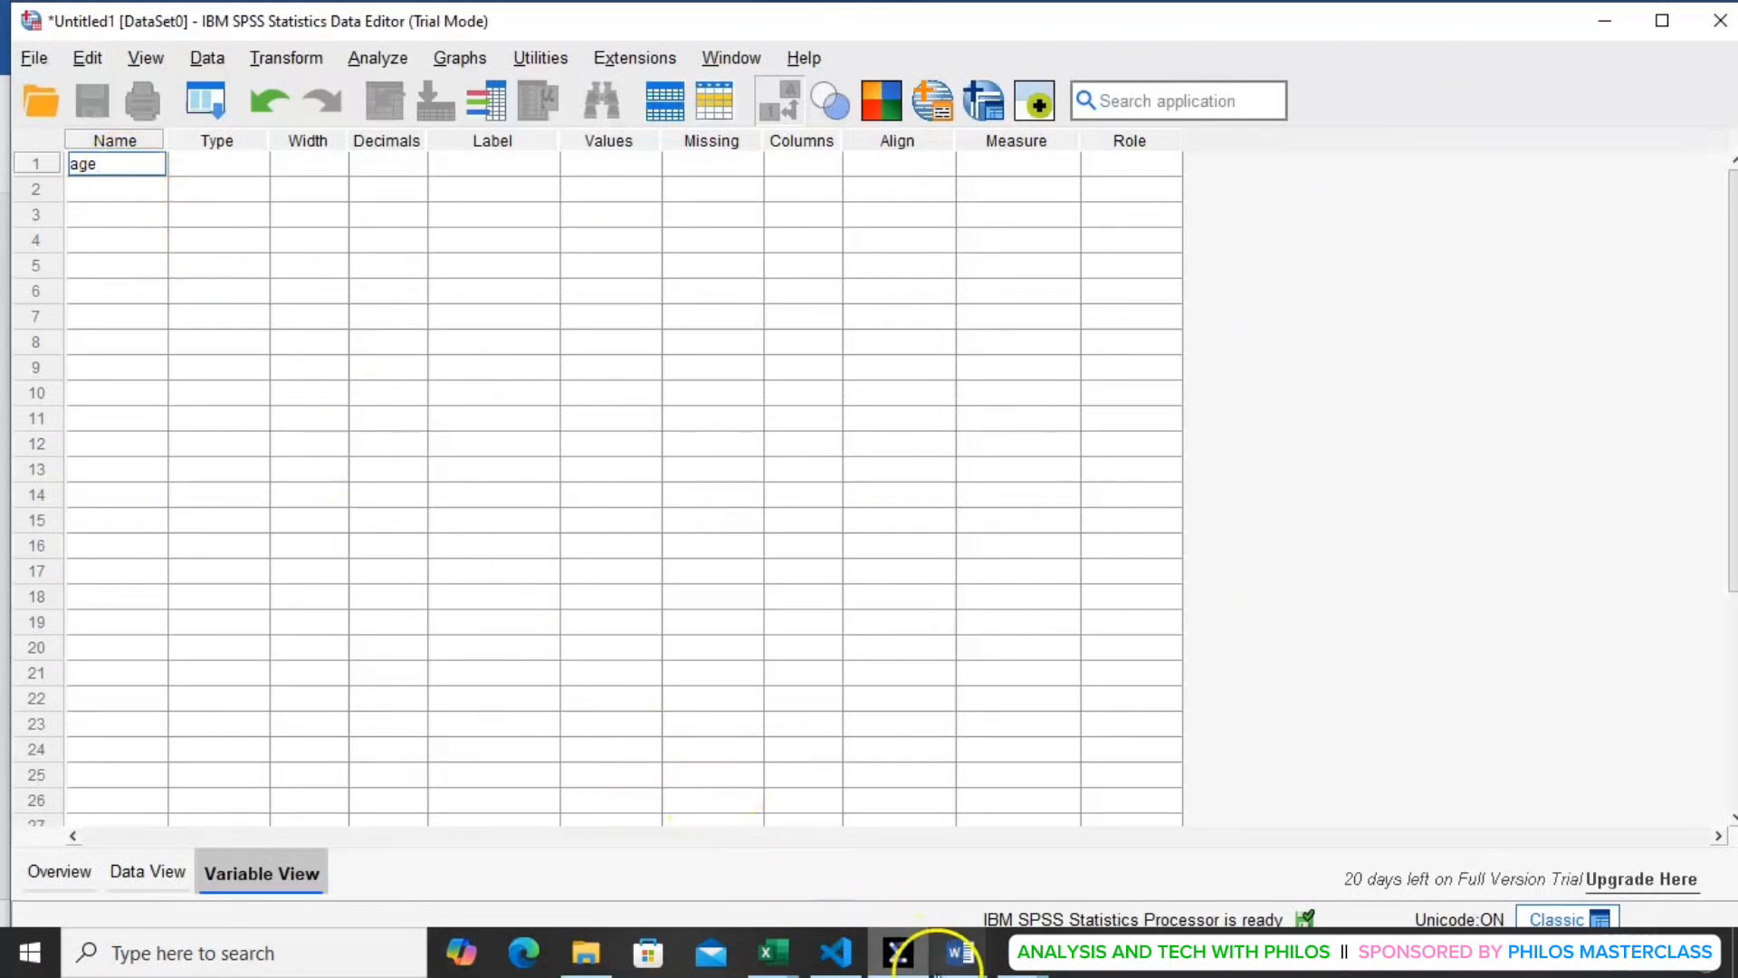
- Copy the question "What is your age?" from the My Codebook Word document into the age variable's label in SPSS
{"action": "left_click", "coordinate": [841, 851]}
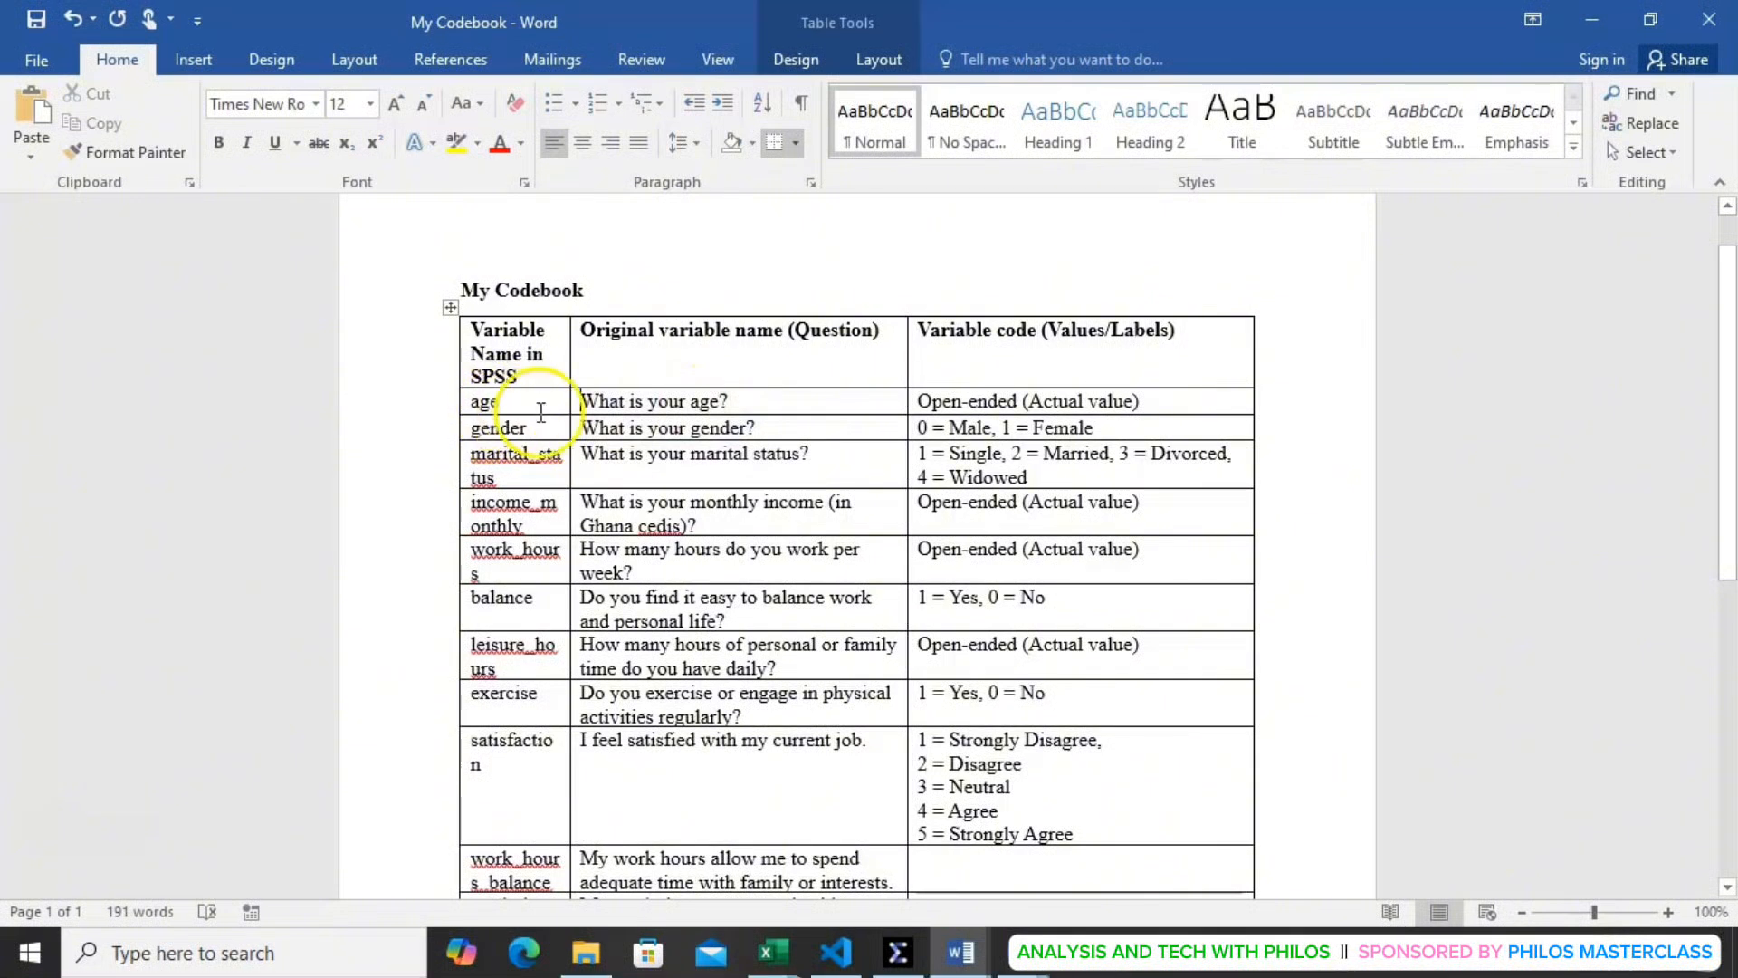
{"action": "left_click_drag", "start_coordinate": [583, 400], "coordinate": [731, 400]}
{"action": "key", "text": "ctrl+c"}
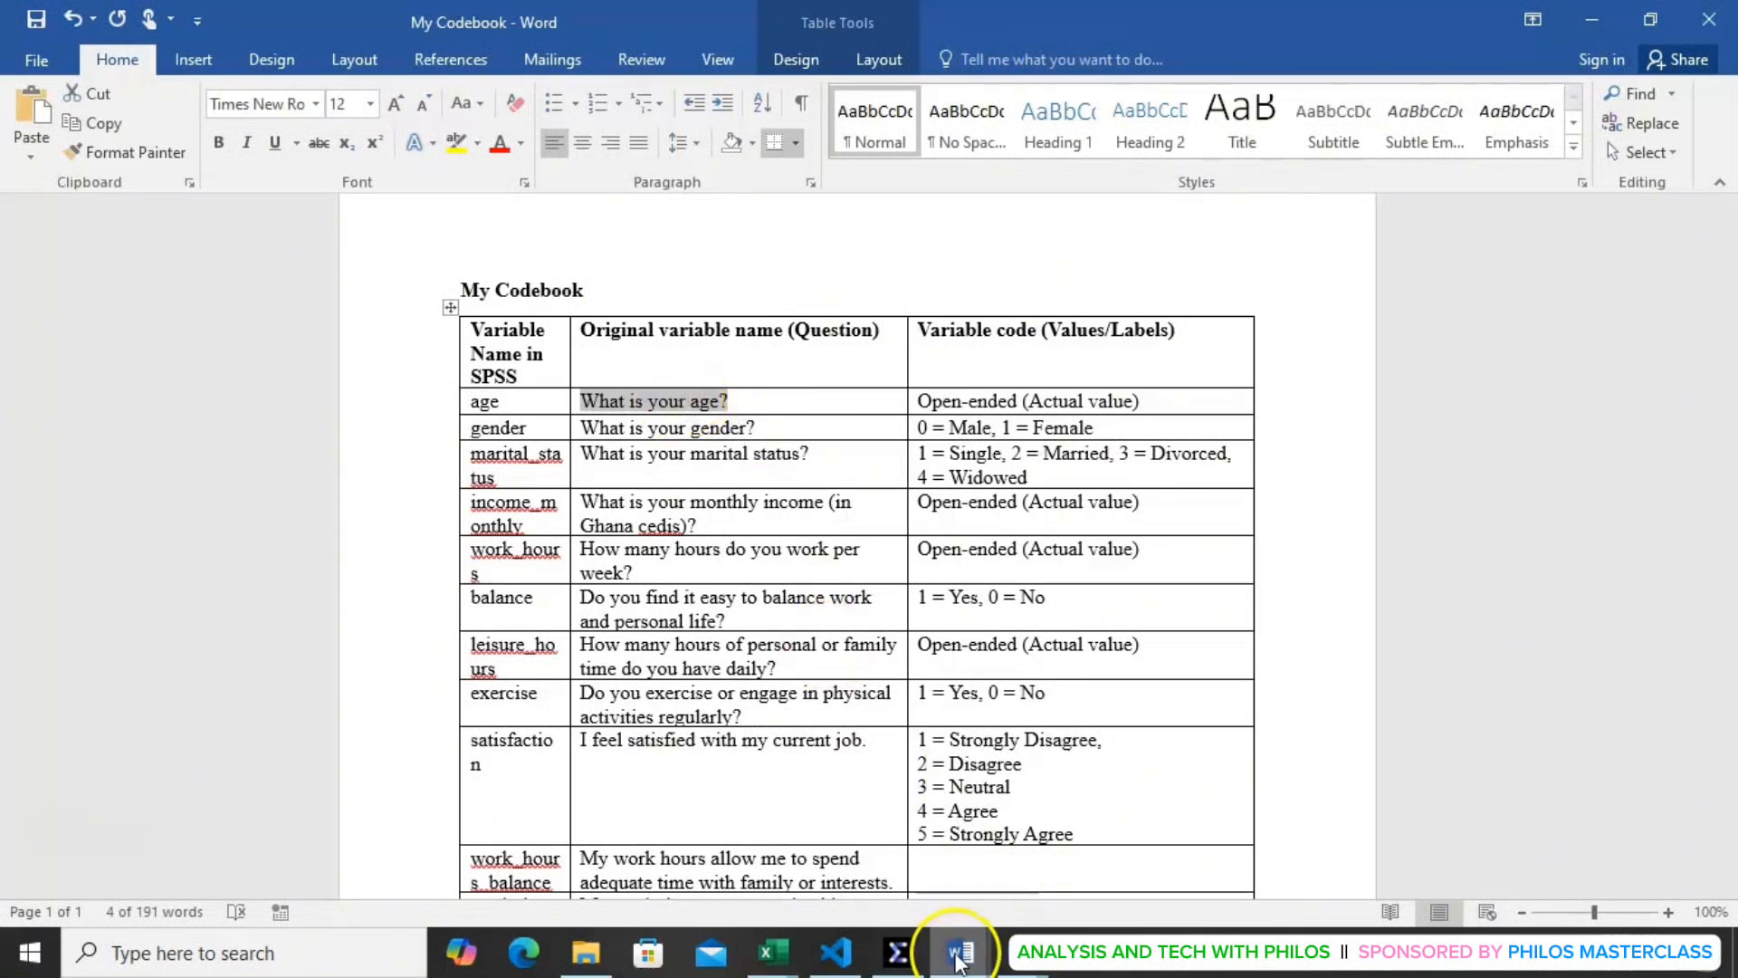
{"action": "mouse_move", "coordinate": [916, 966]}
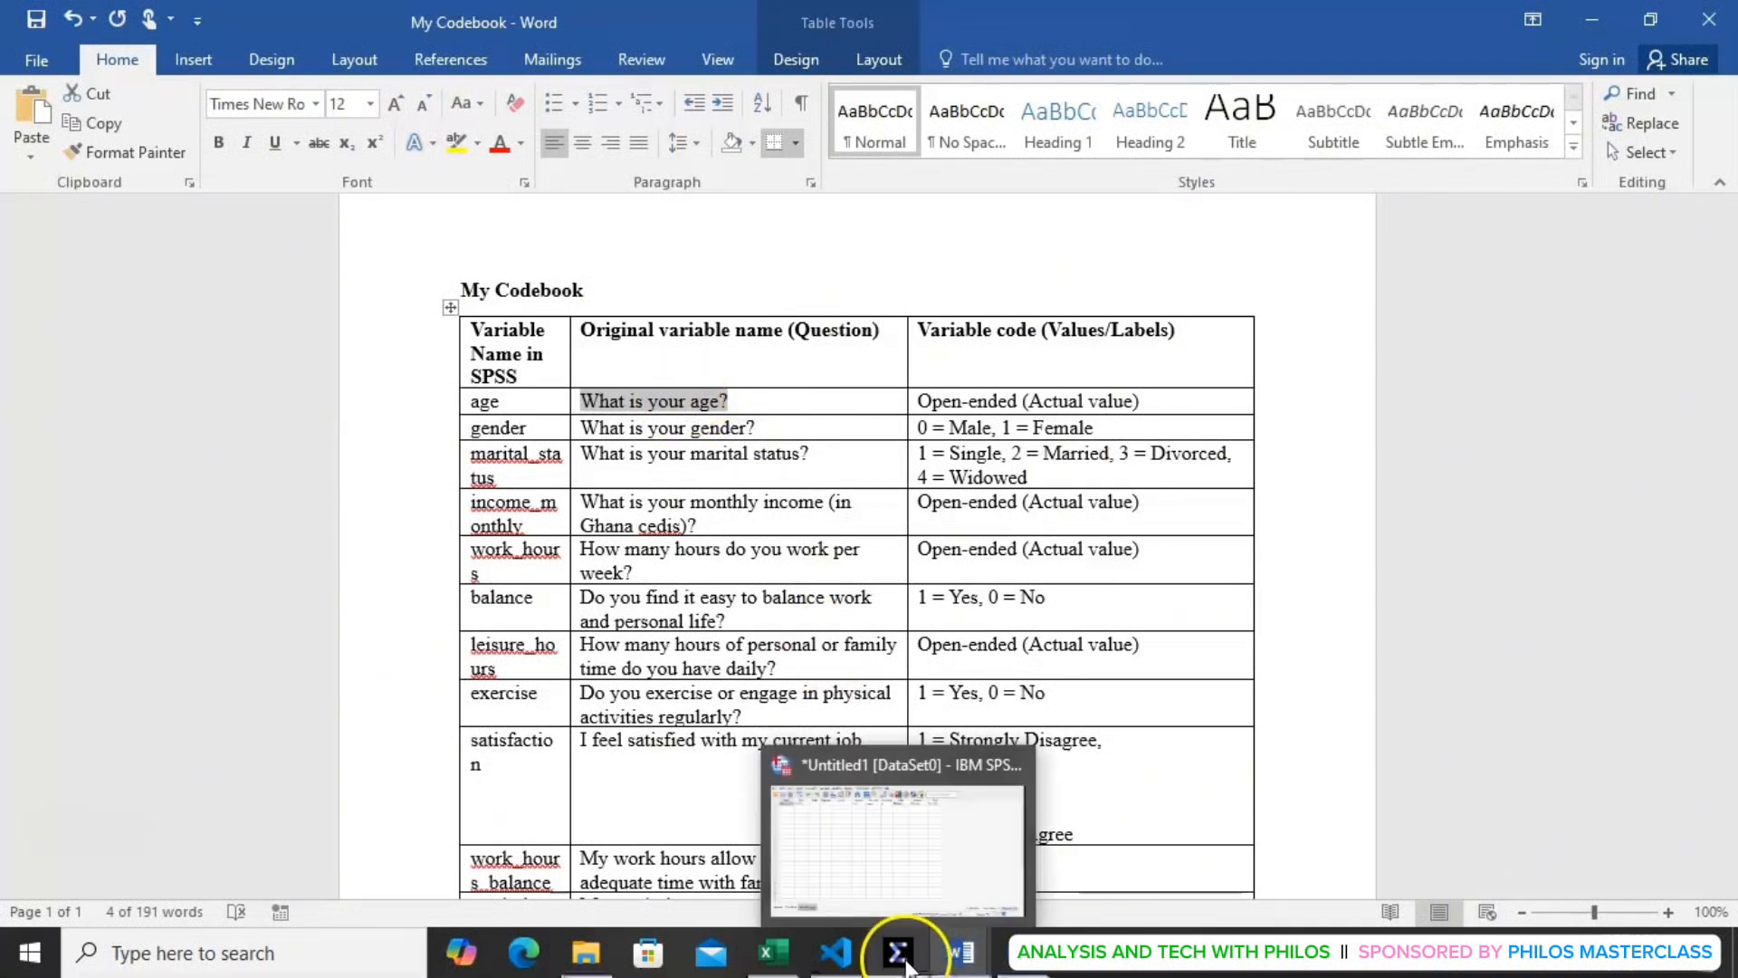
{"action": "left_click", "coordinate": [874, 875]}
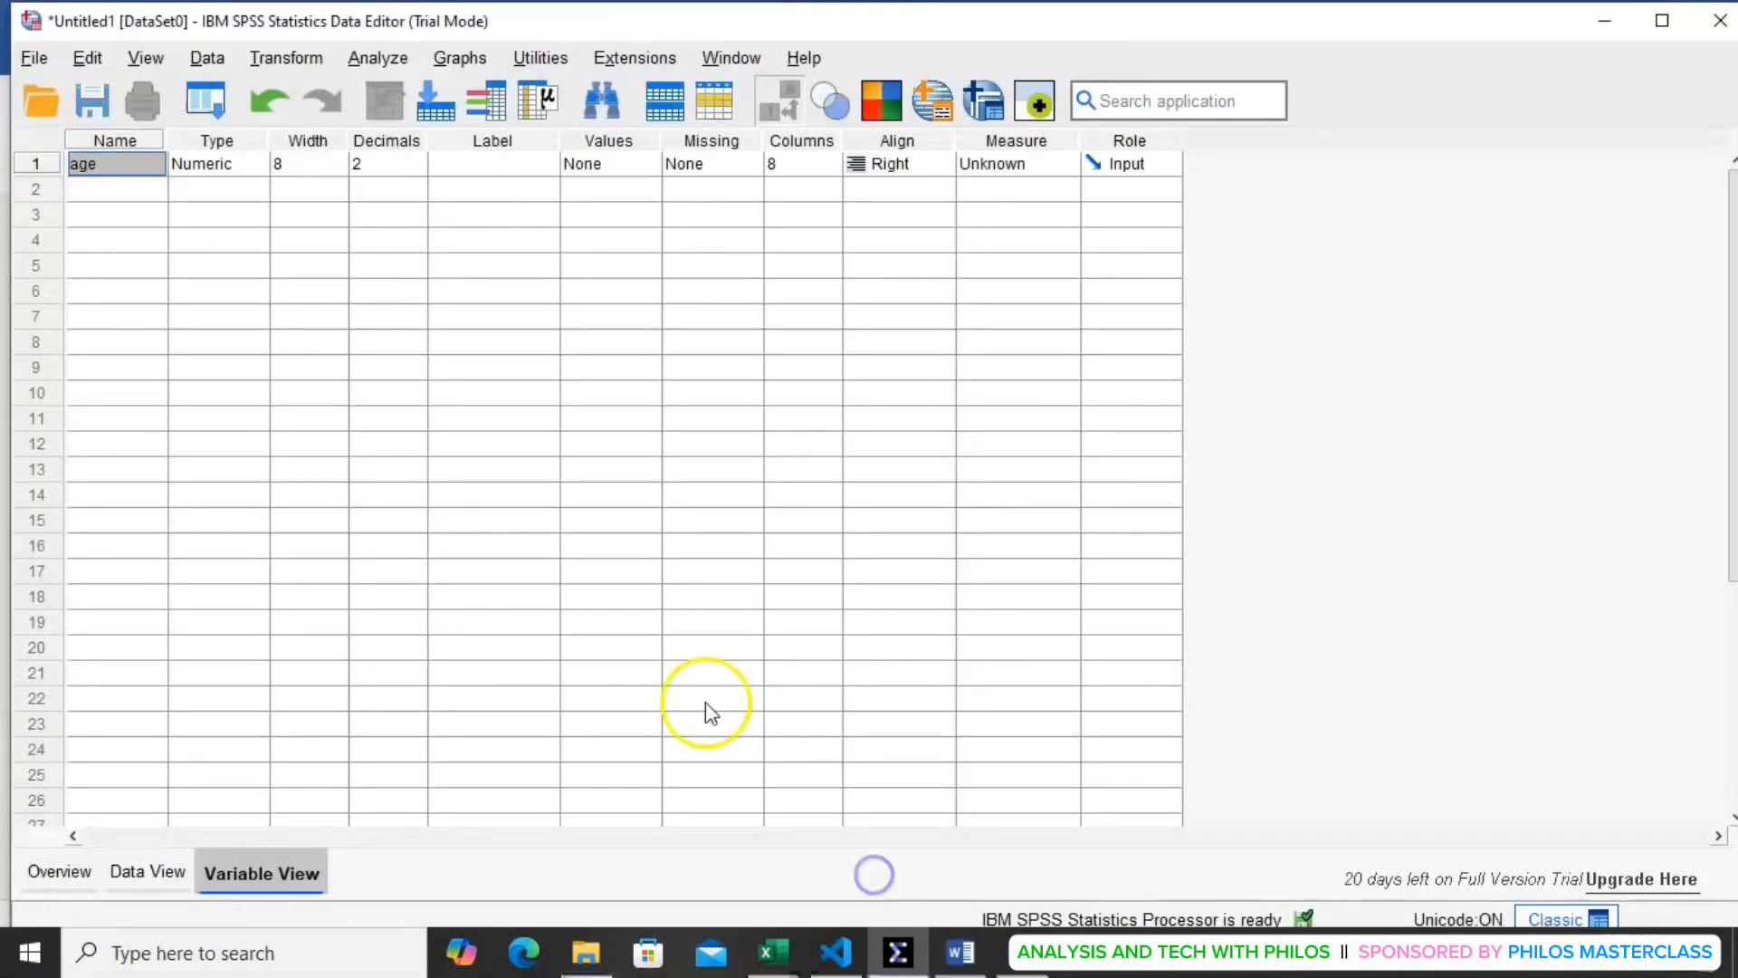
{"action": "double_click", "coordinate": [467, 168]}
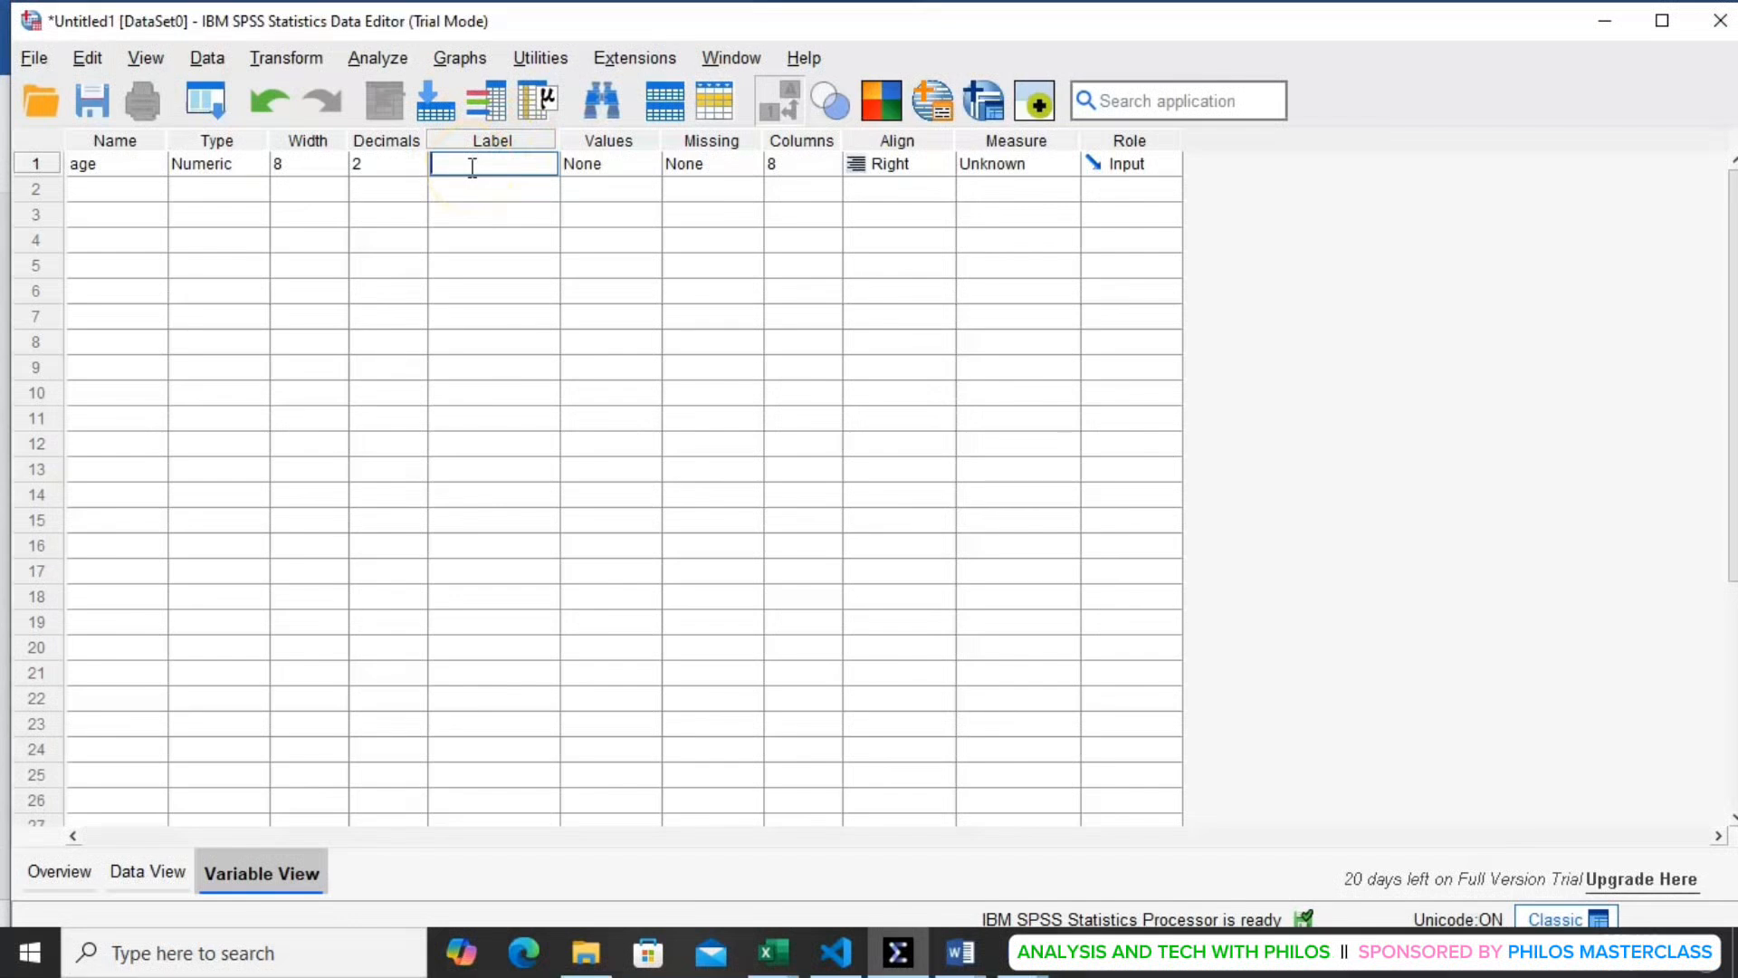
{"action": "key", "text": "ctrl+v"}
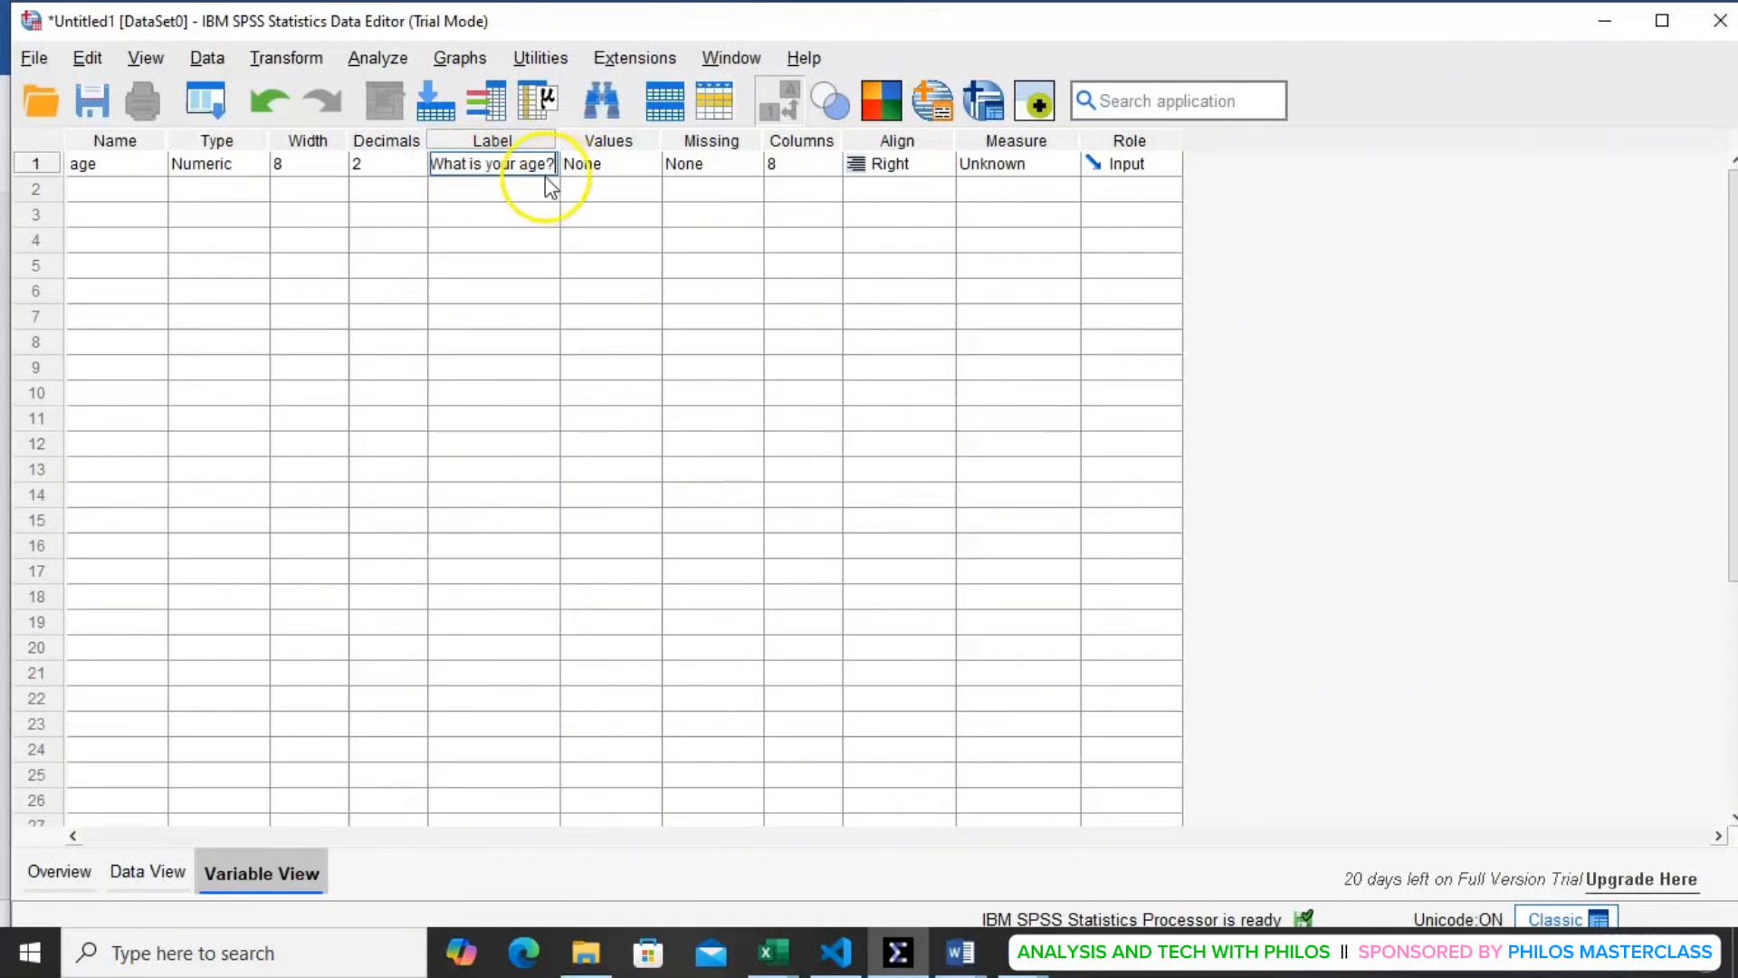
- Review the age variable's type options, keep Numeric, and check its width setting
{"action": "left_click", "coordinate": [246, 169]}
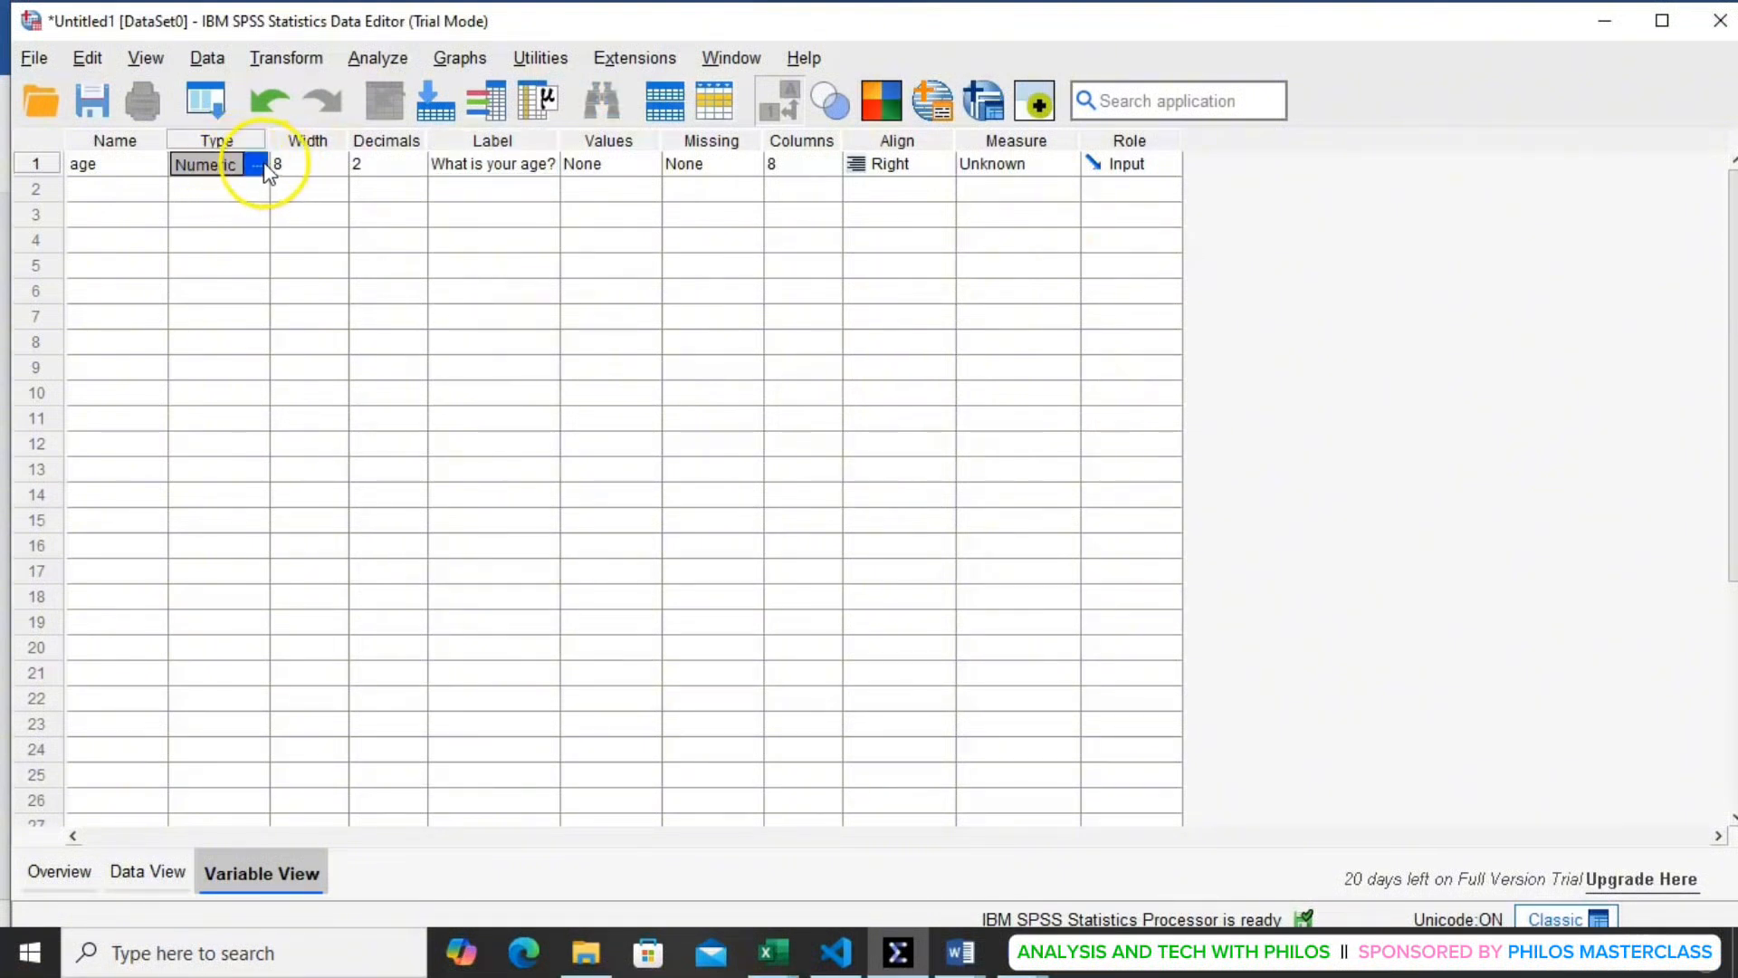
{"action": "left_click", "coordinate": [260, 166]}
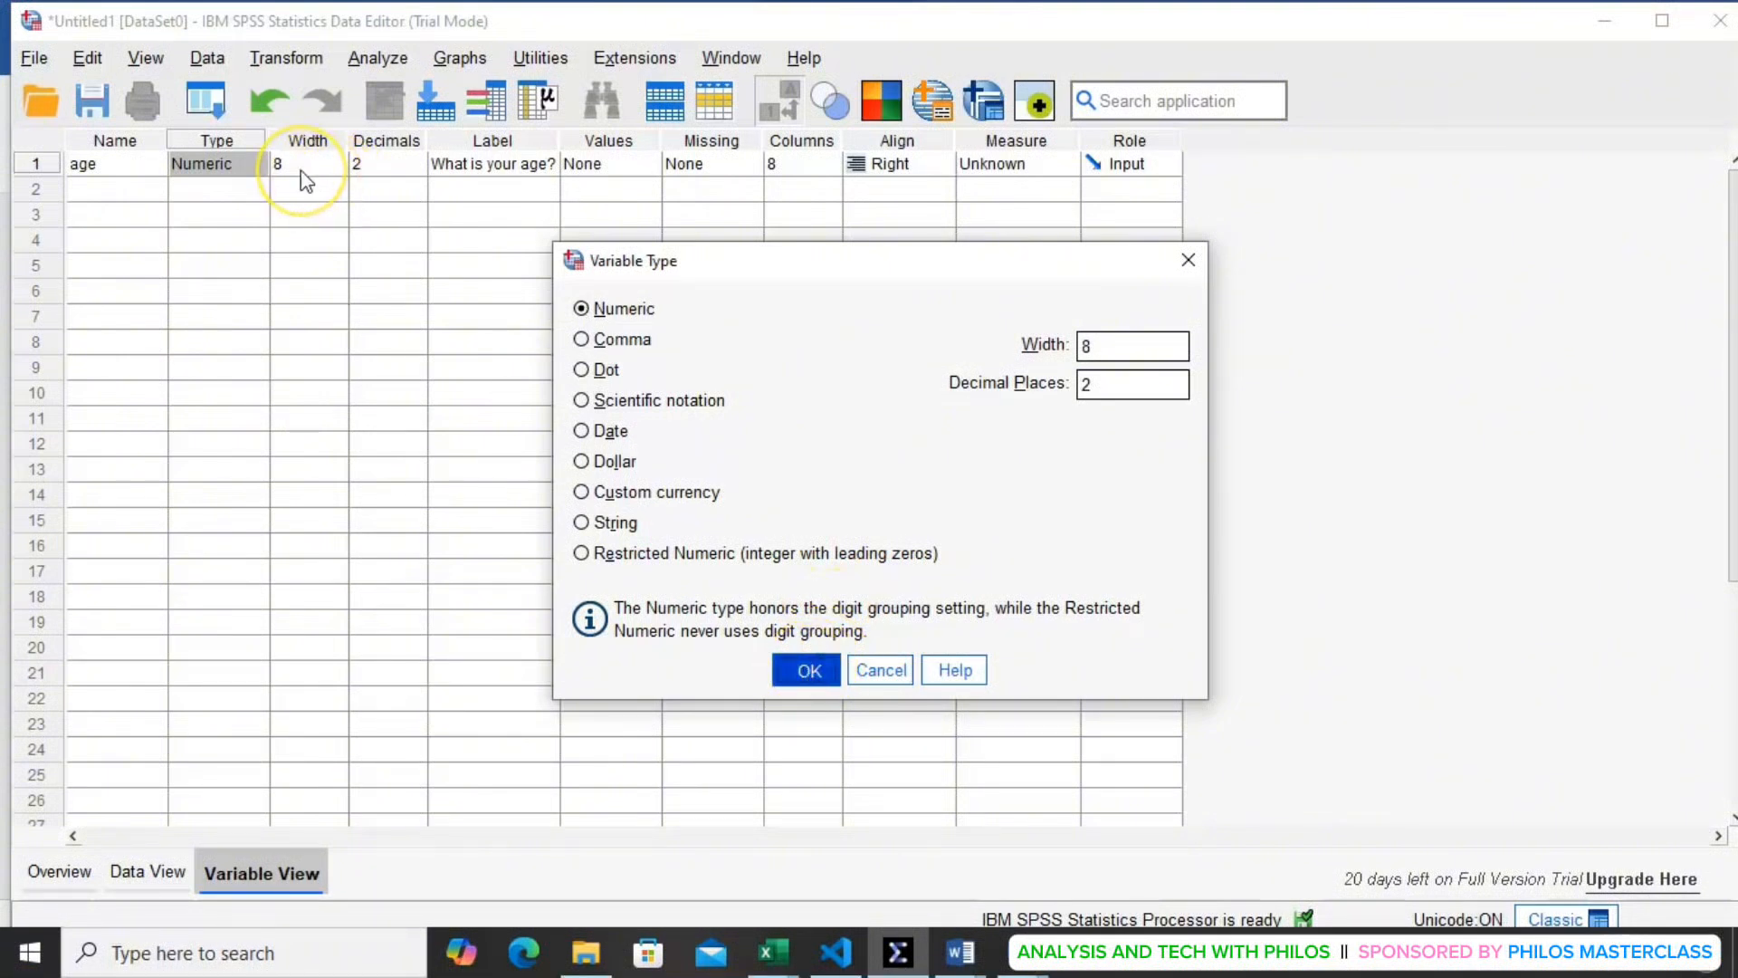
{"action": "key", "text": "Return"}
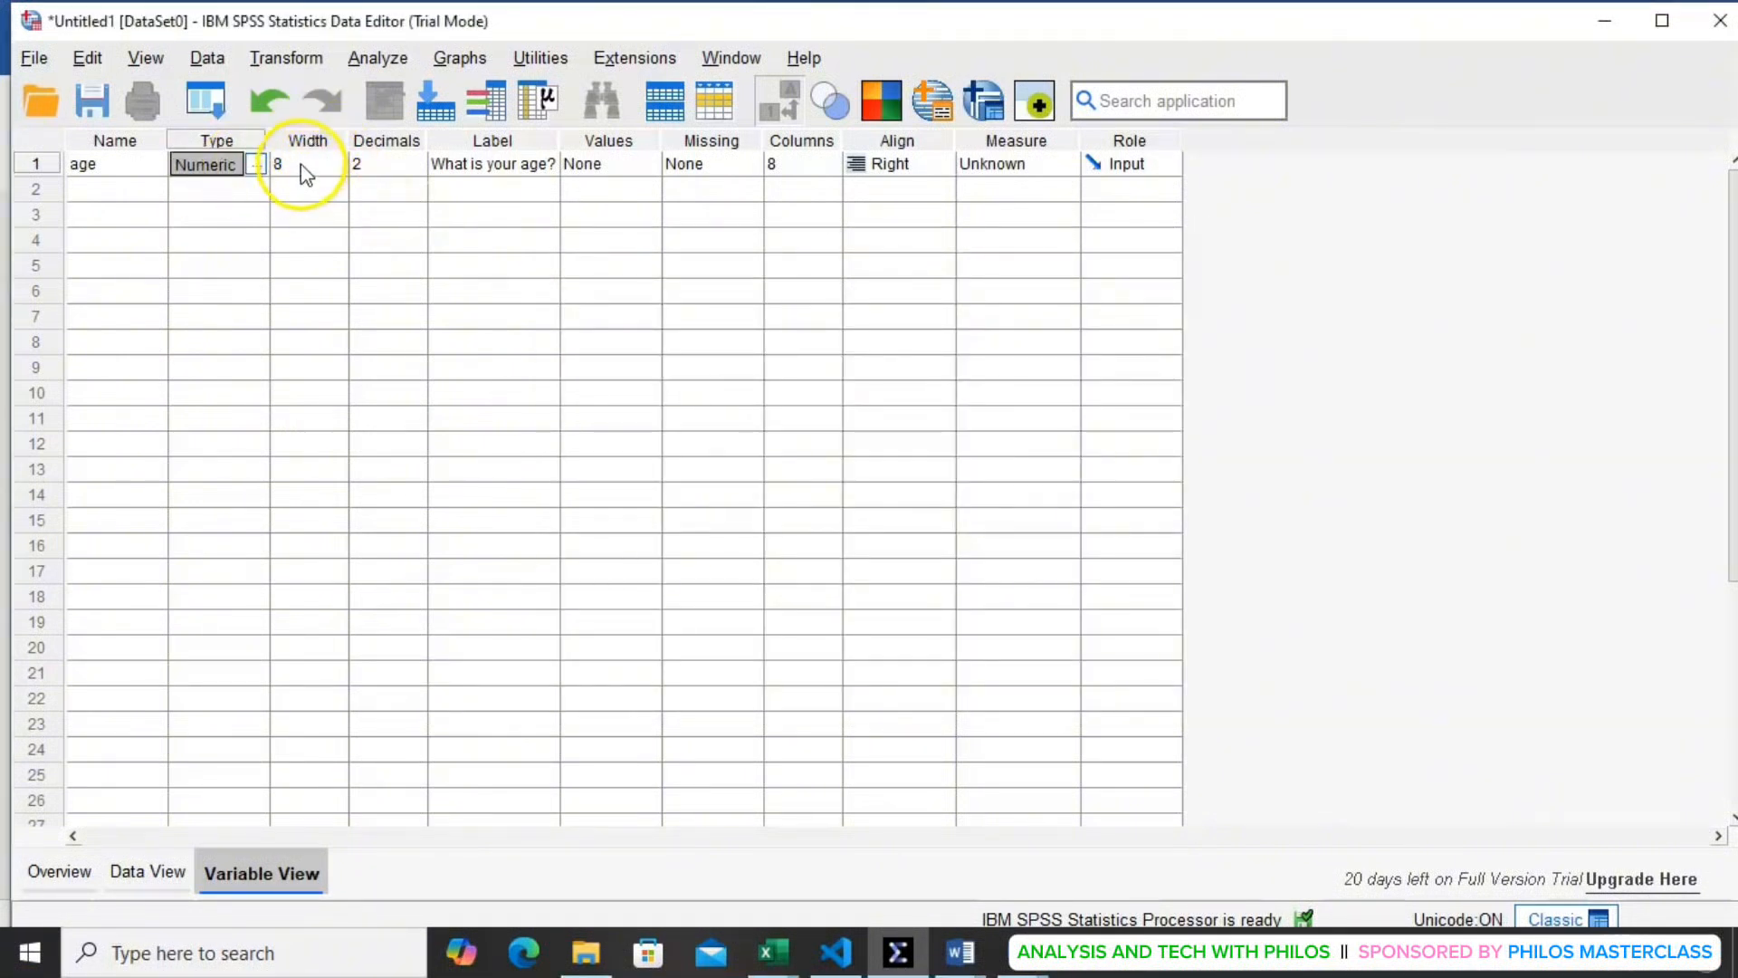
{"action": "left_click", "coordinate": [303, 170]}
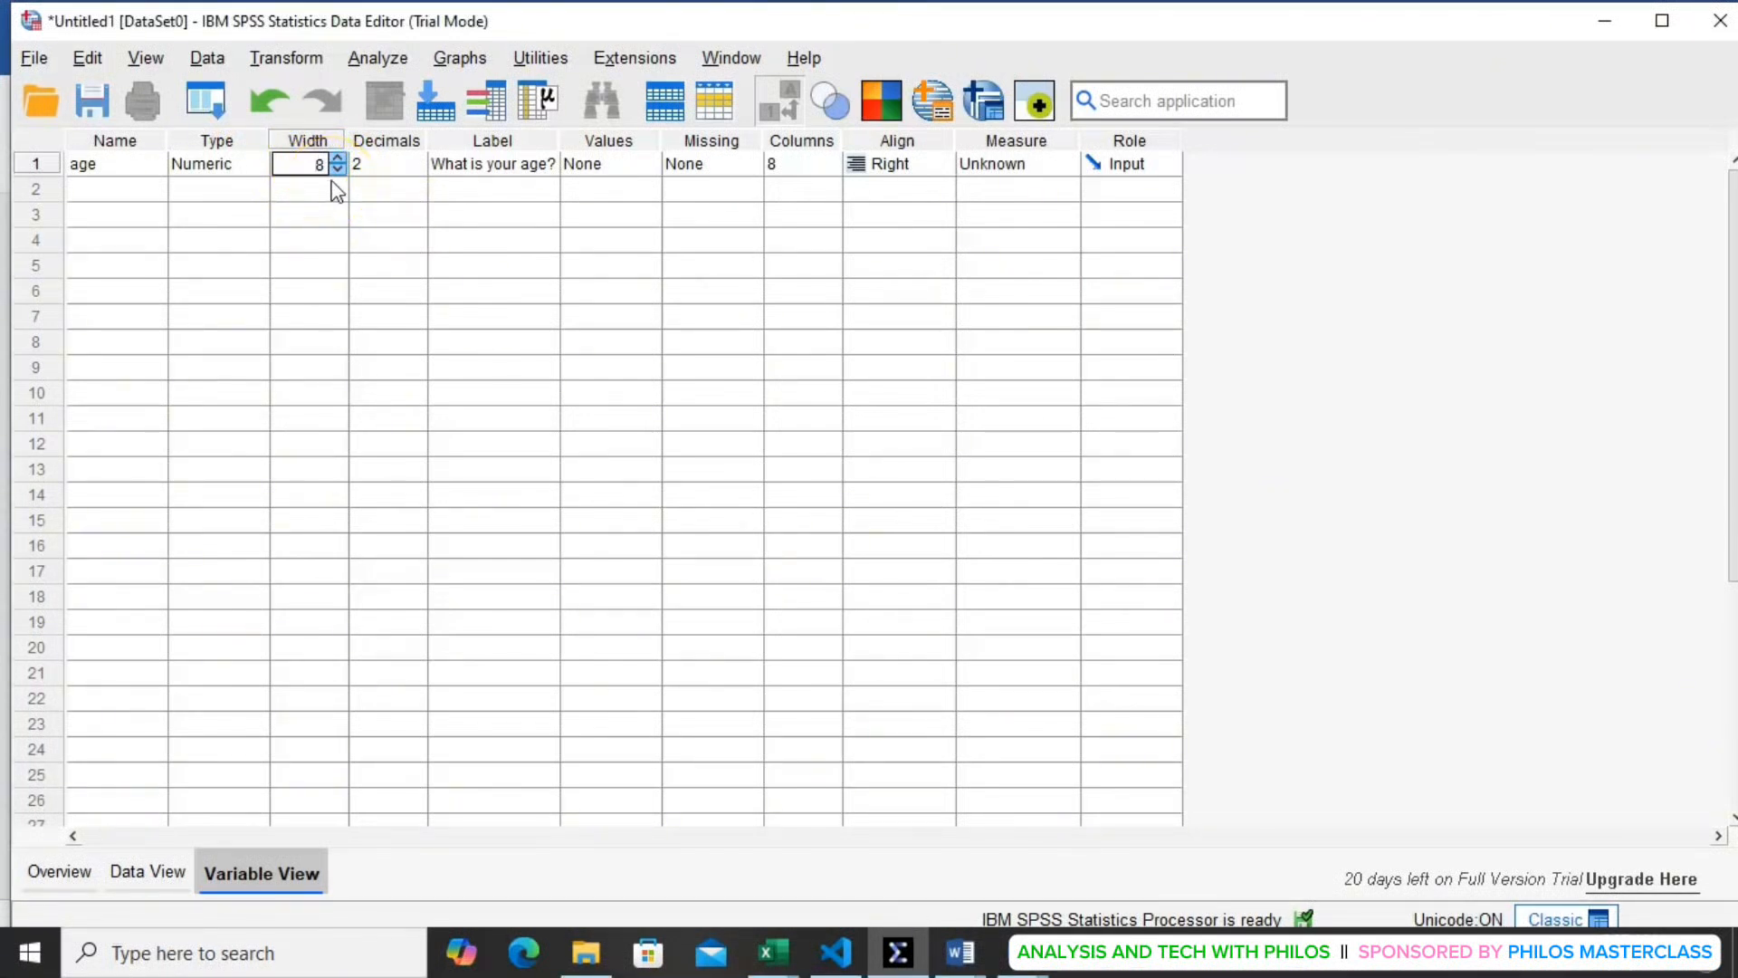
{"action": "left_click", "coordinate": [315, 172]}
- Set the age variable's decimals to 0
{"action": "left_click", "coordinate": [380, 164]}
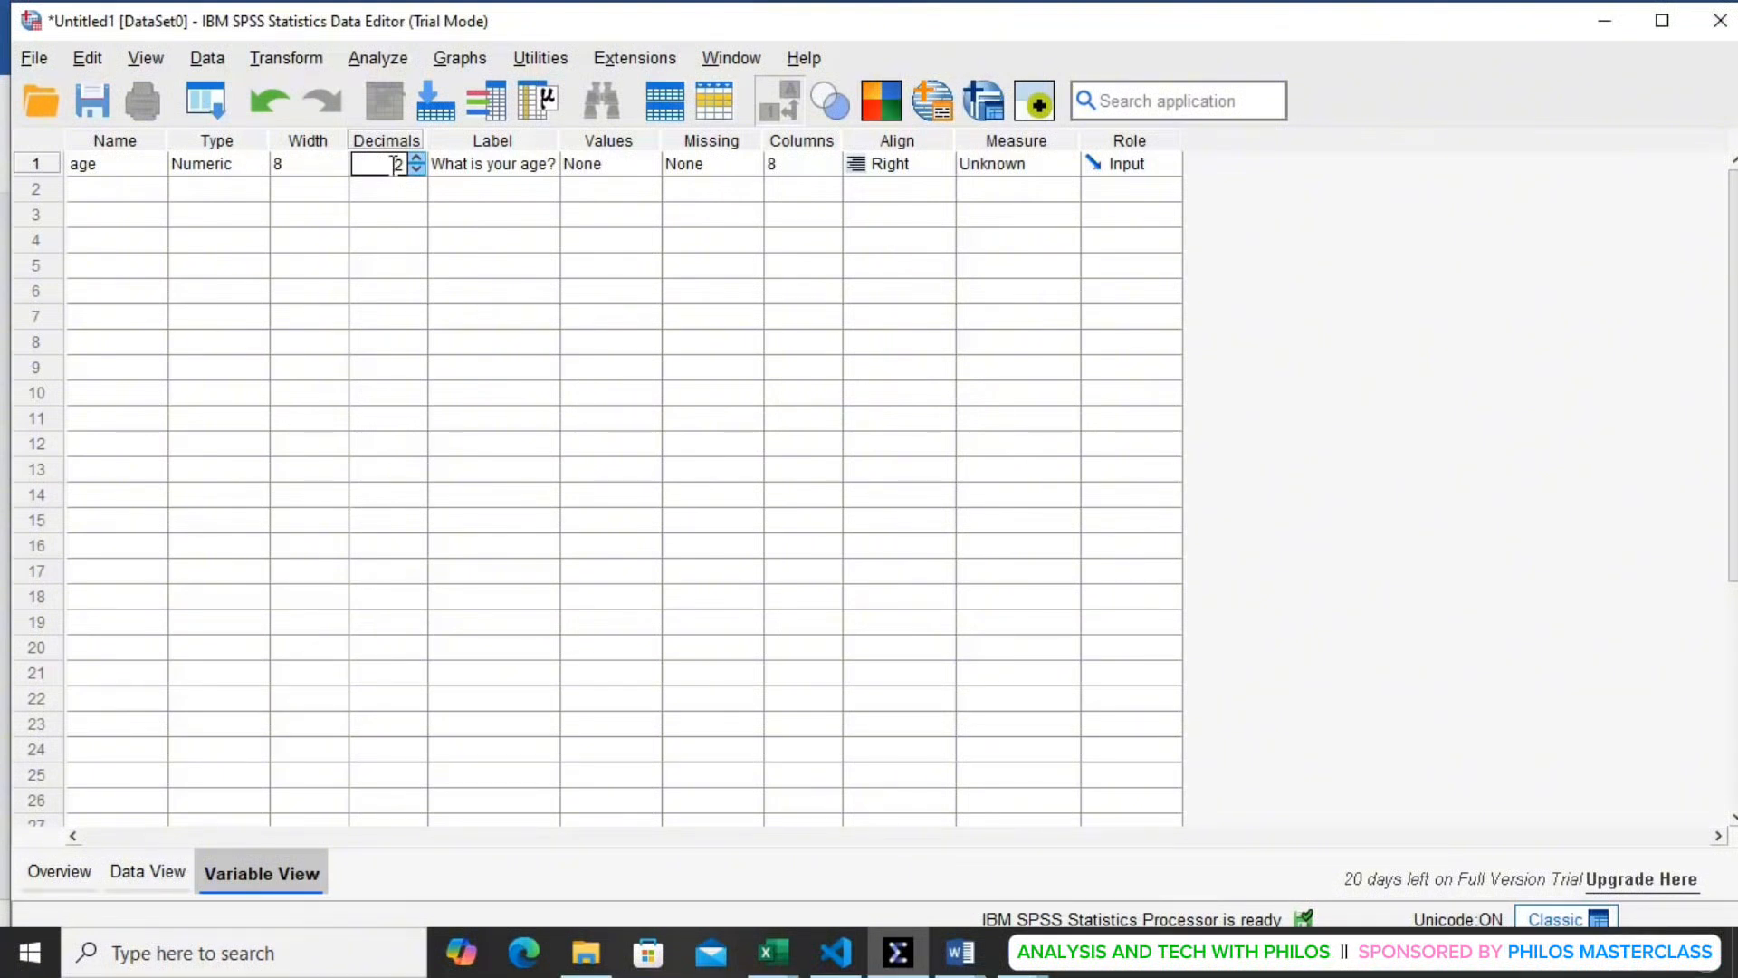
{"action": "left_click", "coordinate": [417, 170]}
{"action": "left_click", "coordinate": [418, 170]}
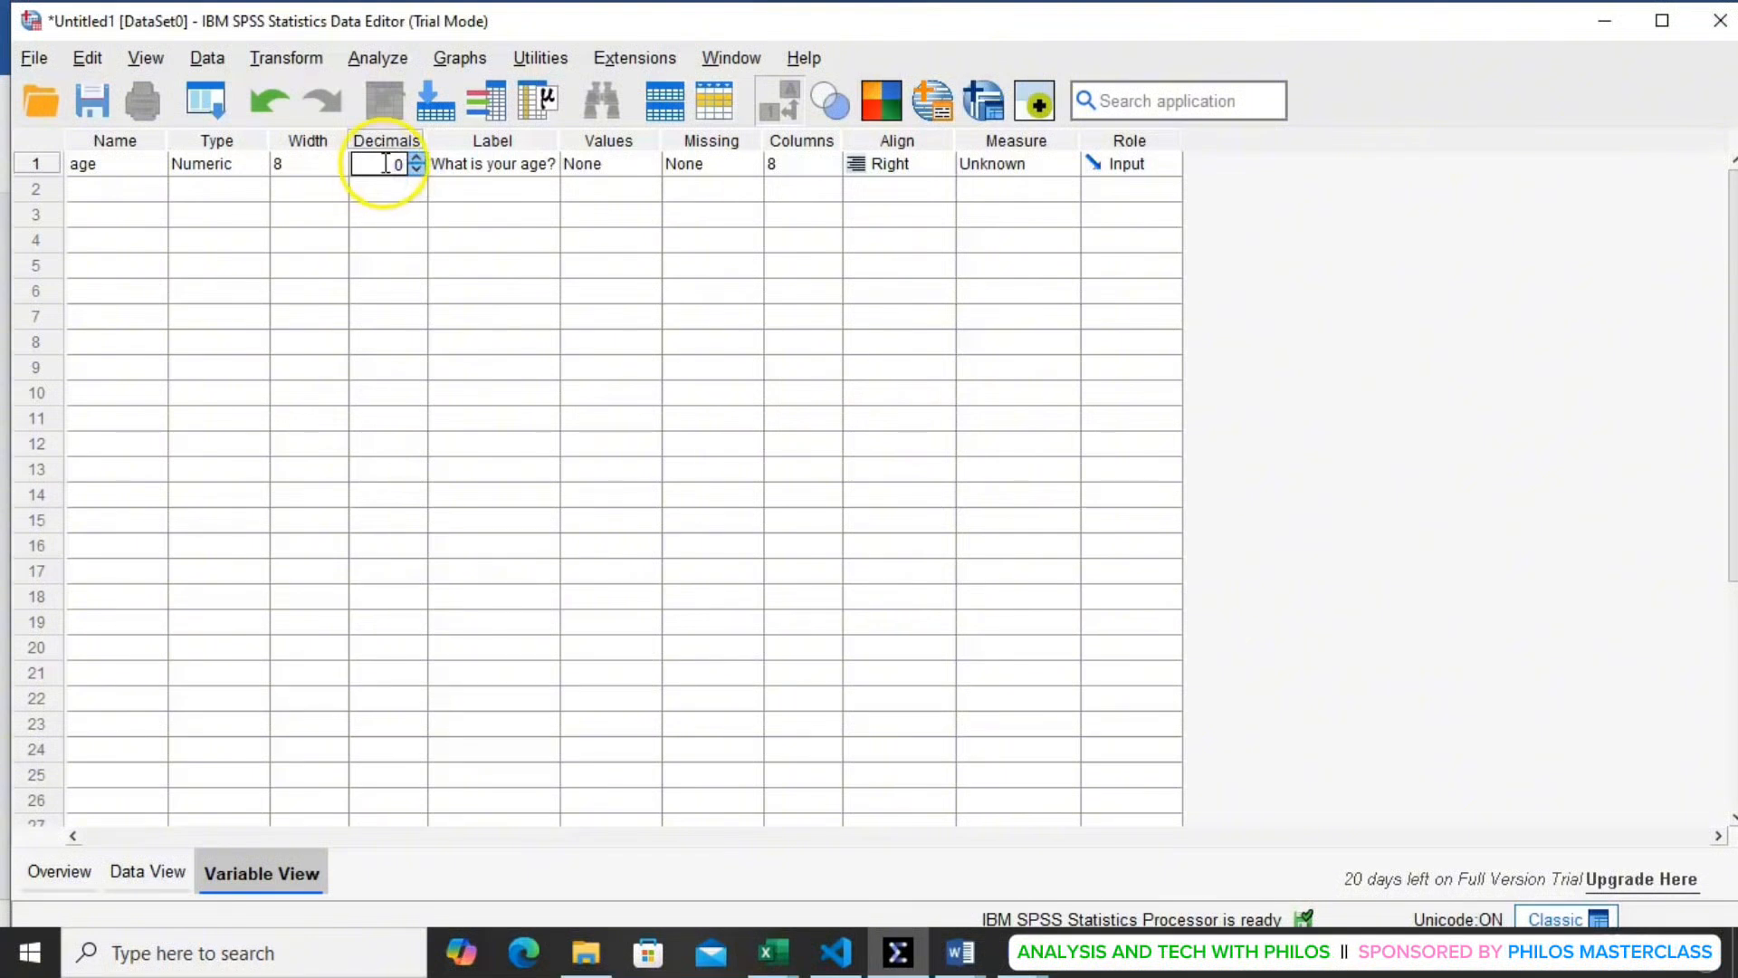
- Examine the age variable's label, values, missing and columns settings
{"action": "left_click", "coordinate": [504, 163]}
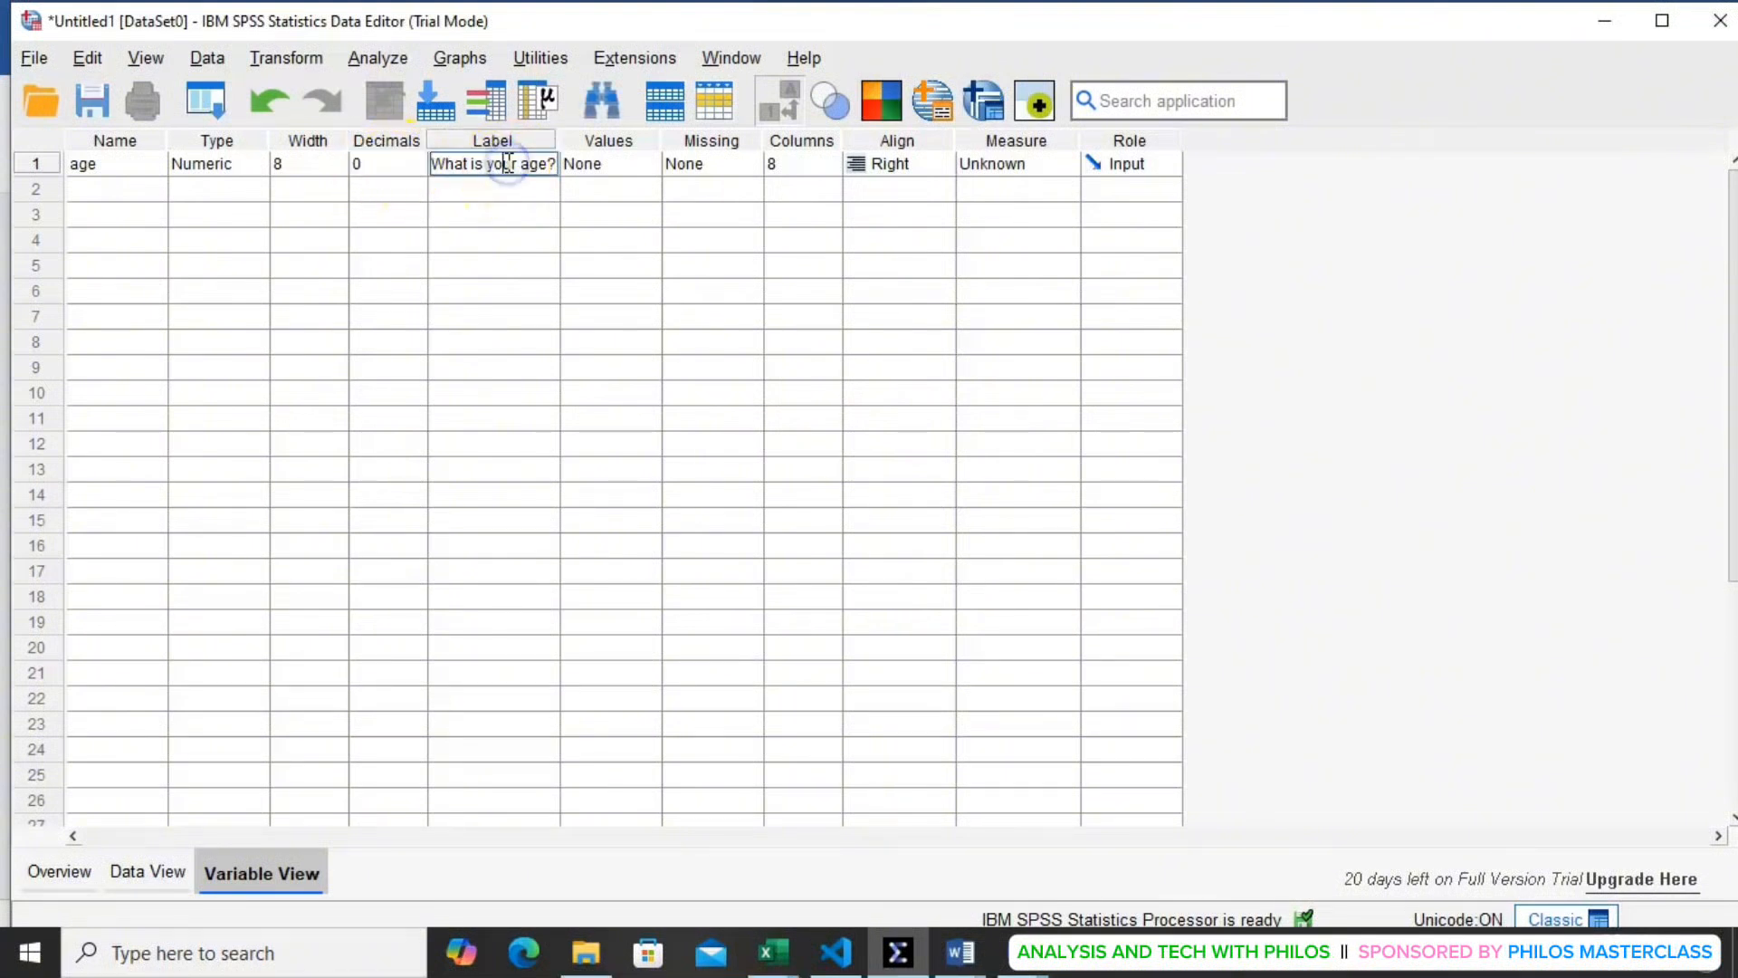
{"action": "left_click", "coordinate": [612, 166]}
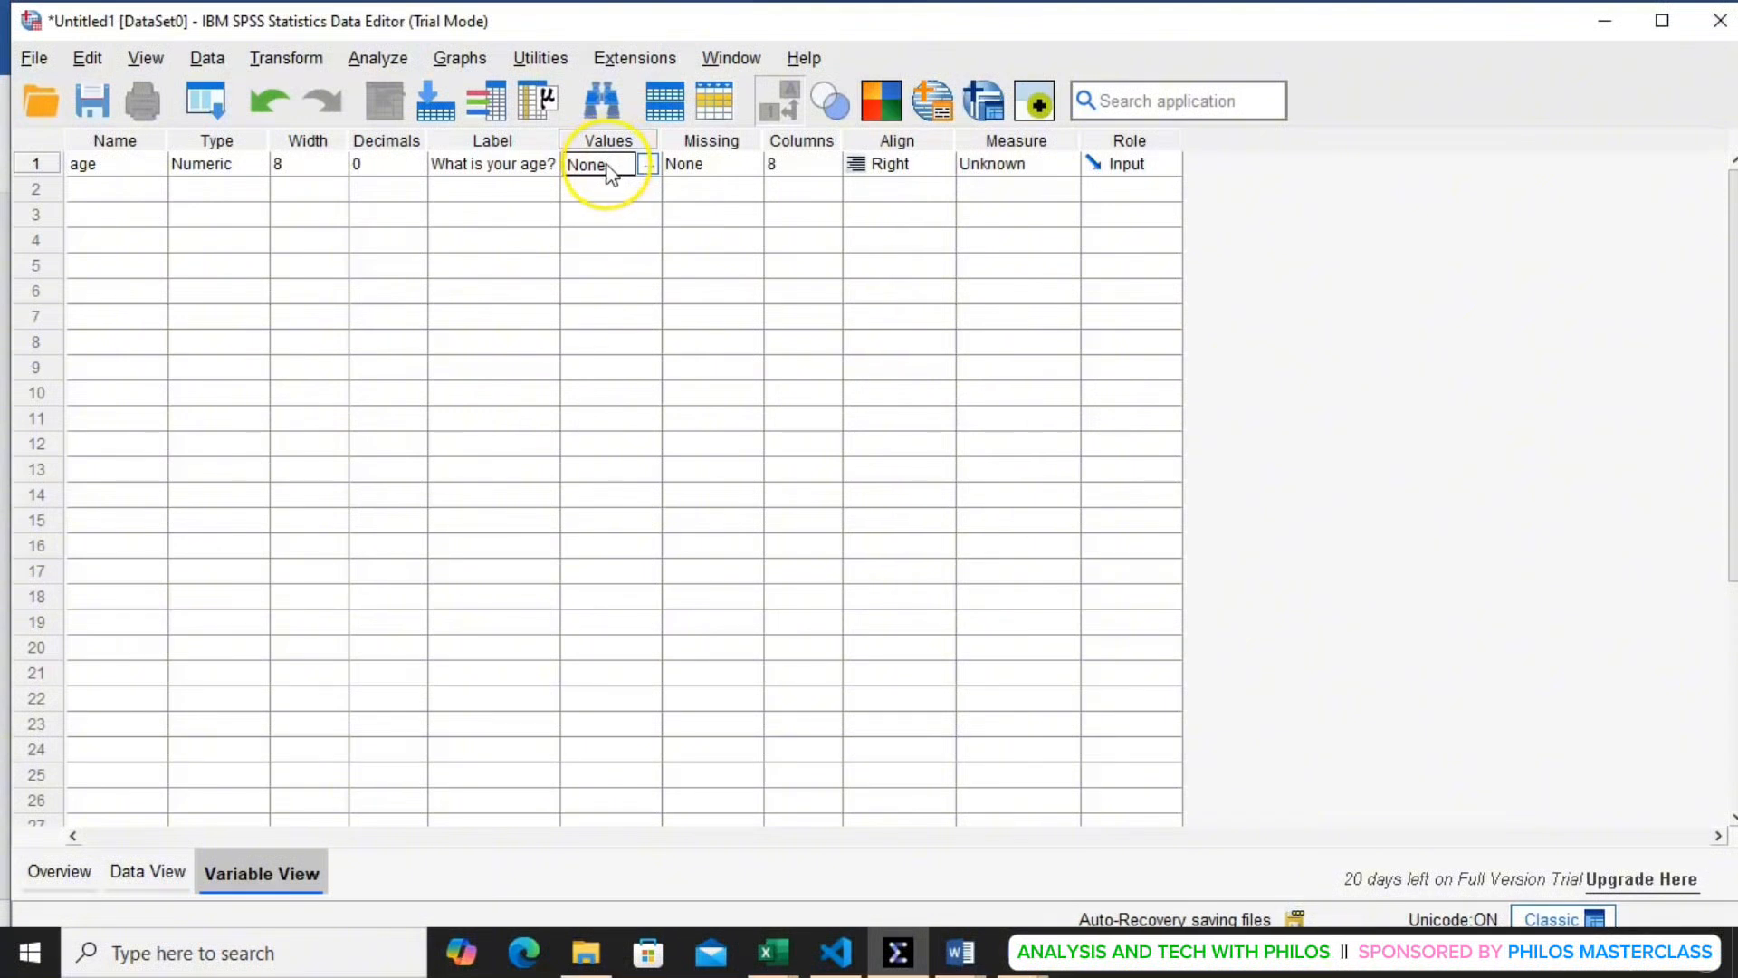
{"action": "left_click", "coordinate": [722, 166]}
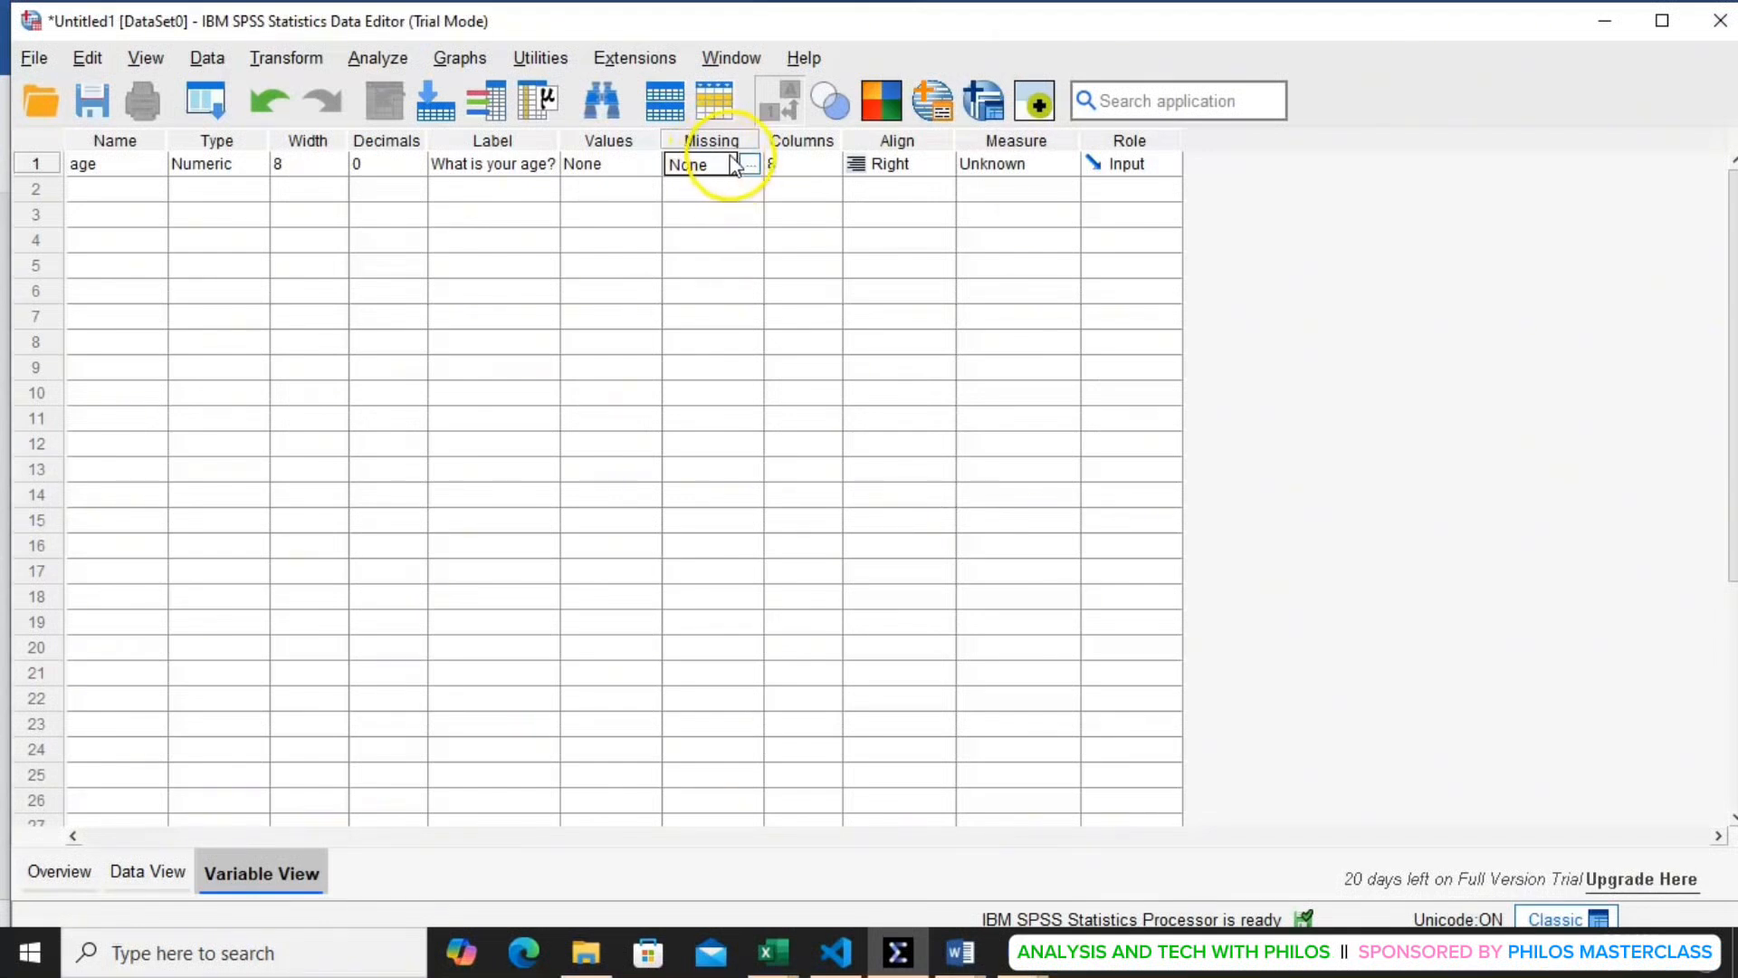
{"action": "left_click", "coordinate": [786, 165]}
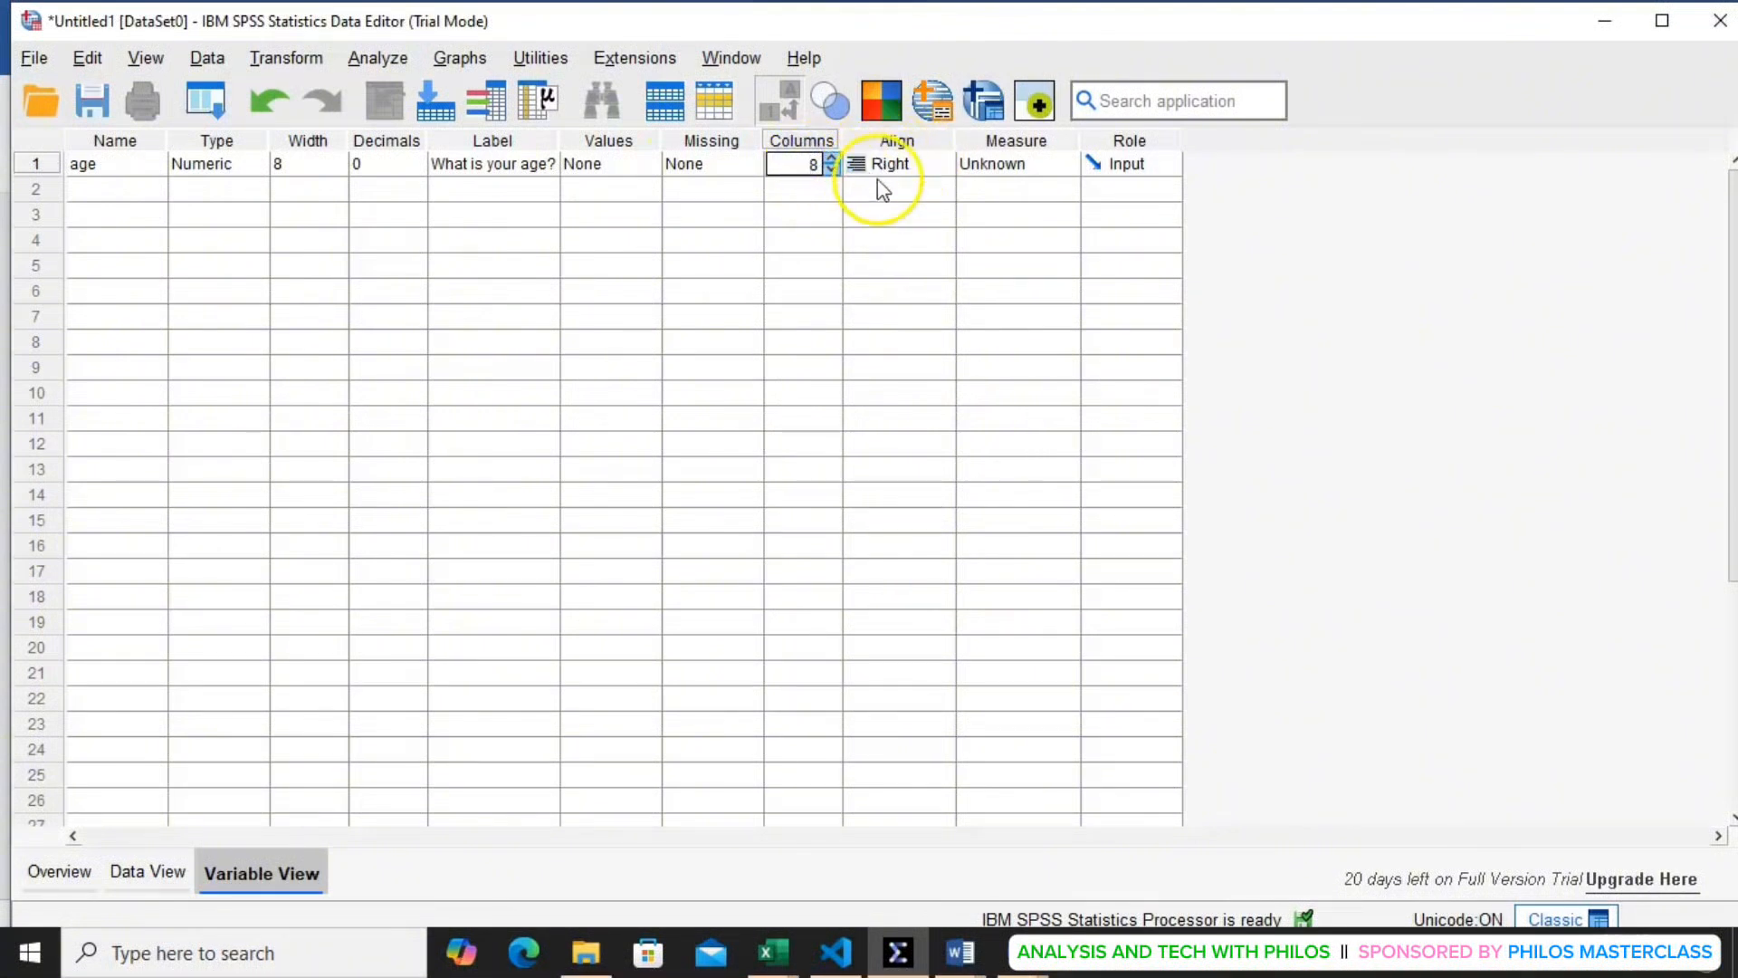
- Set the age variable's measurement level to Scale
{"action": "left_click", "coordinate": [1018, 165]}
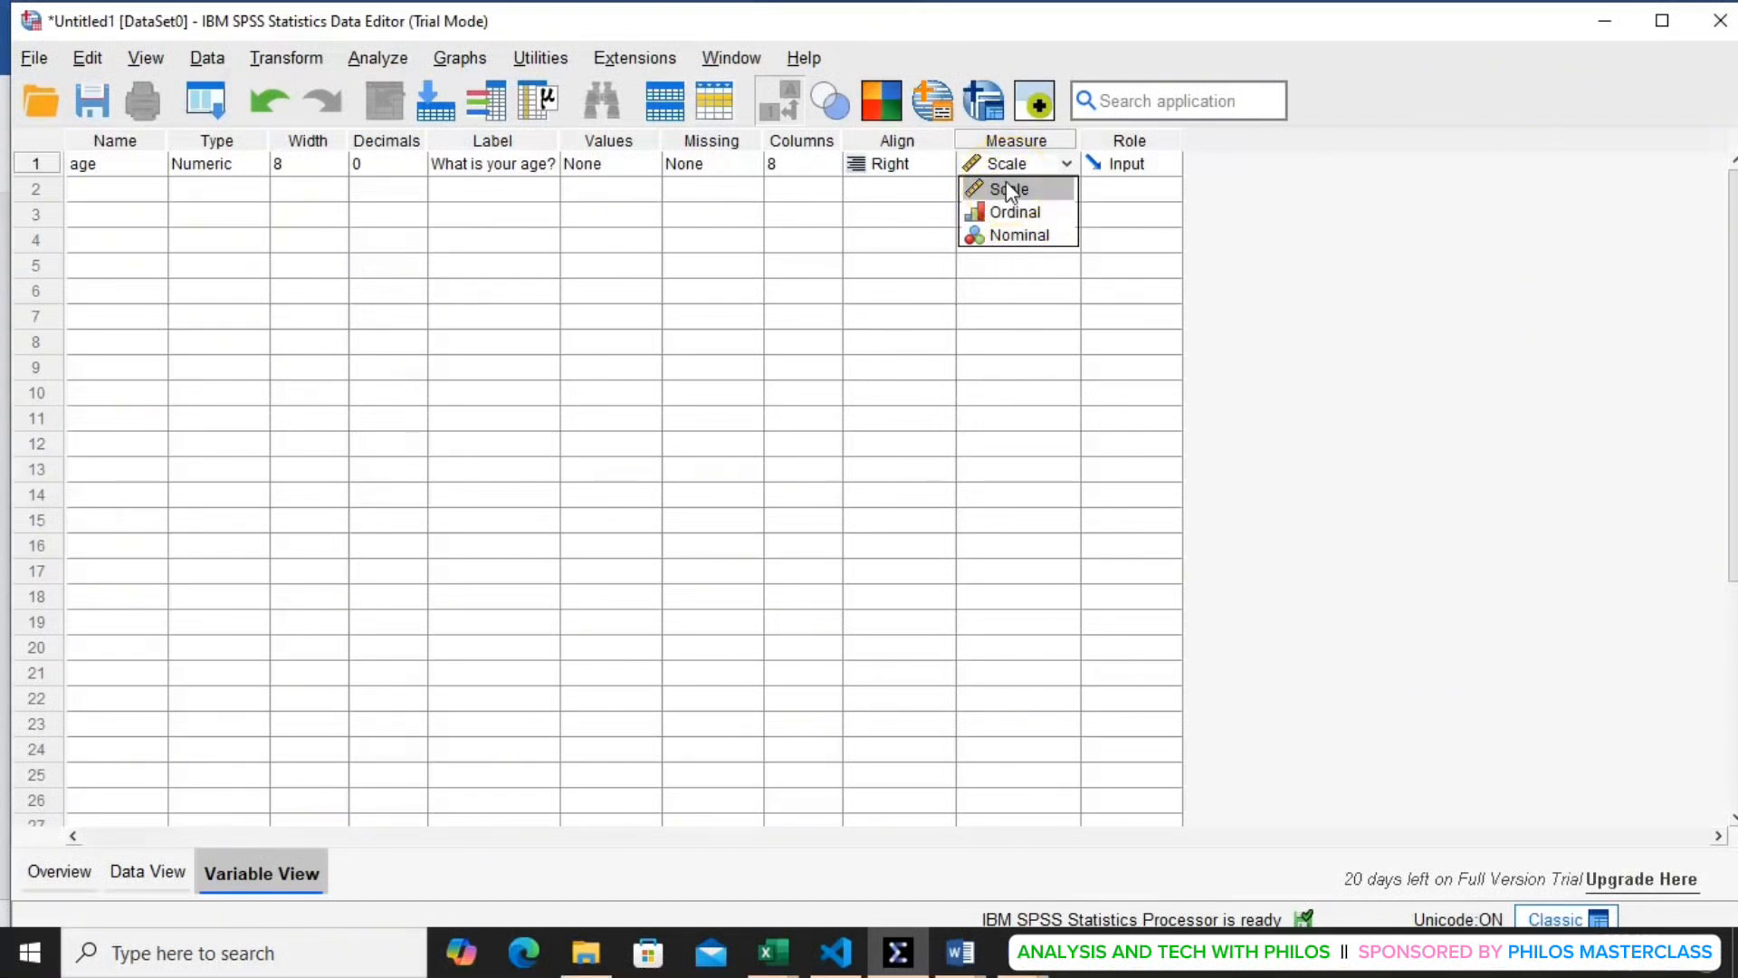
{"action": "left_click", "coordinate": [1023, 186]}
{"action": "left_click", "coordinate": [1017, 193]}
{"action": "left_click", "coordinate": [1219, 224]}
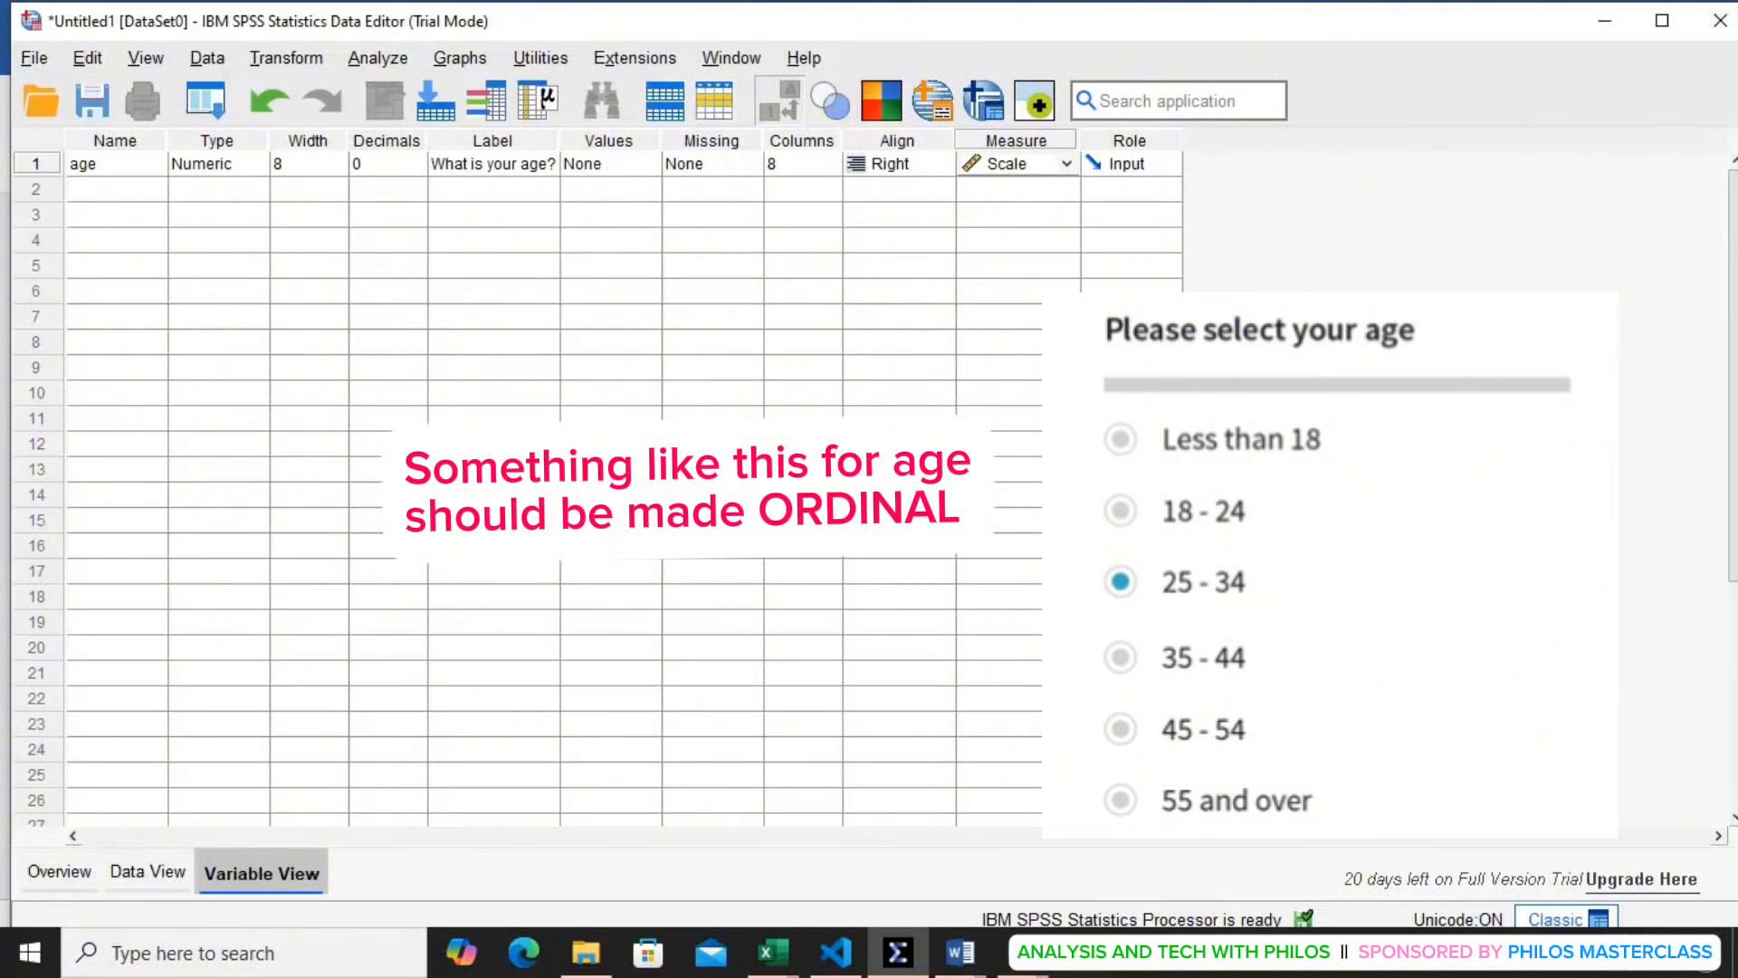
{"action": "left_click", "coordinate": [1066, 172]}
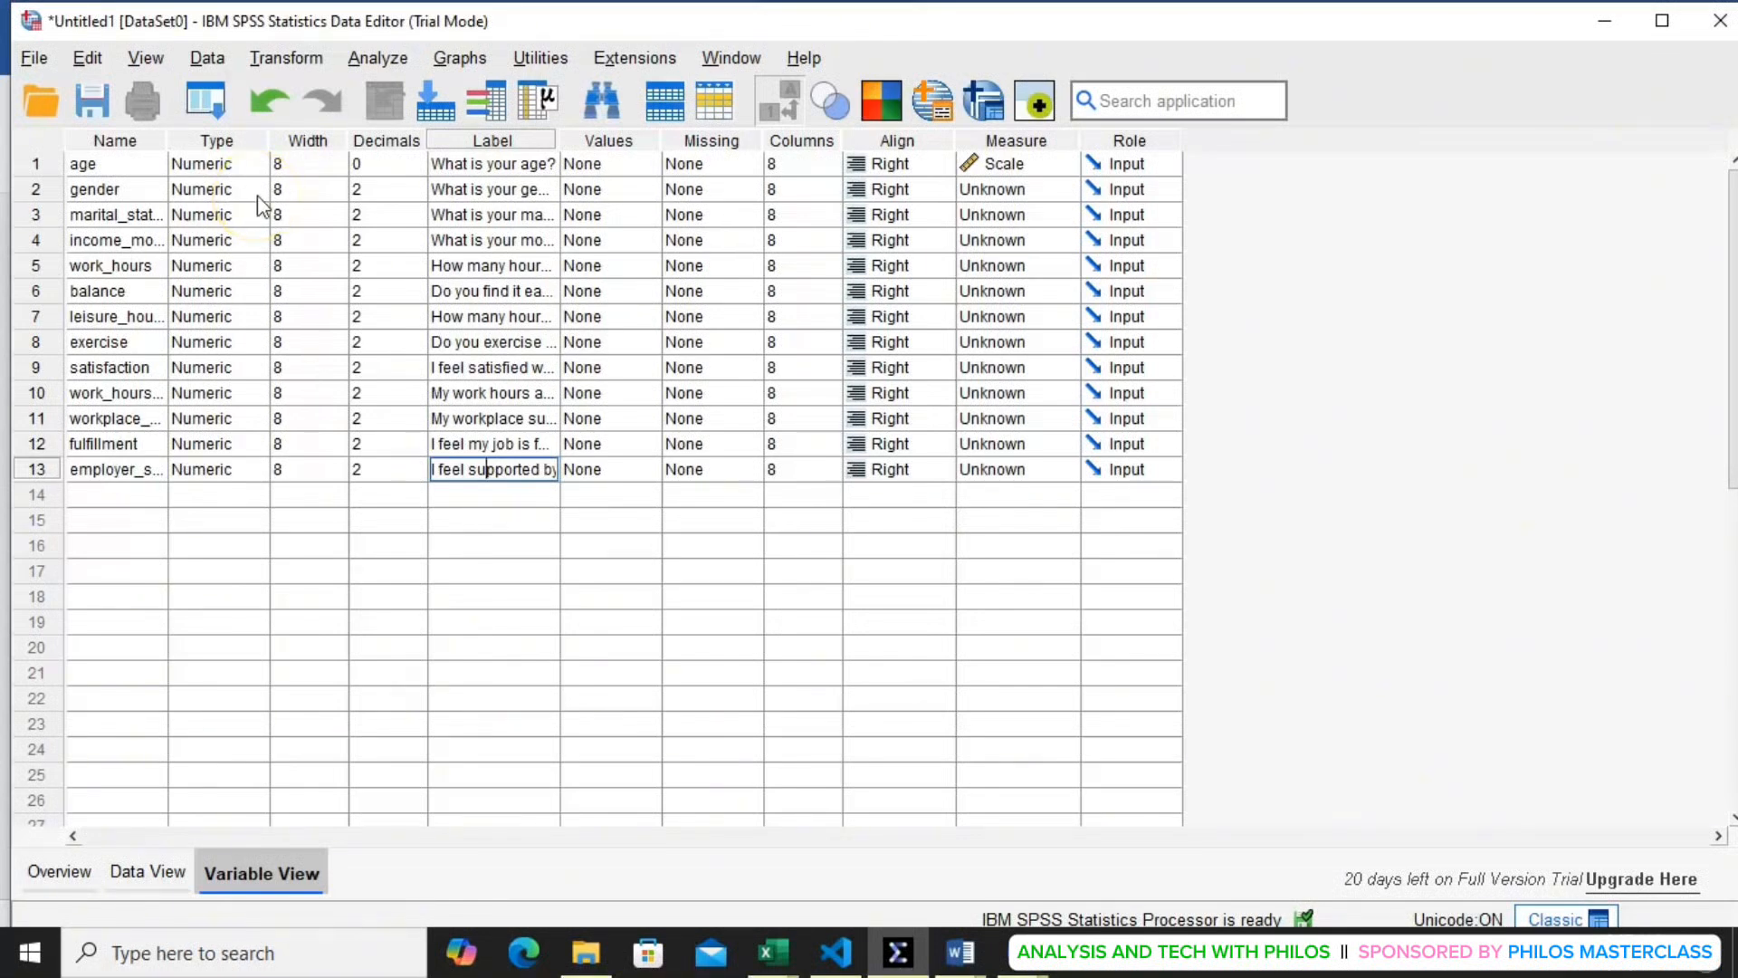
- Set the gender variable's decimals to 0
{"action": "left_click", "coordinate": [387, 189]}
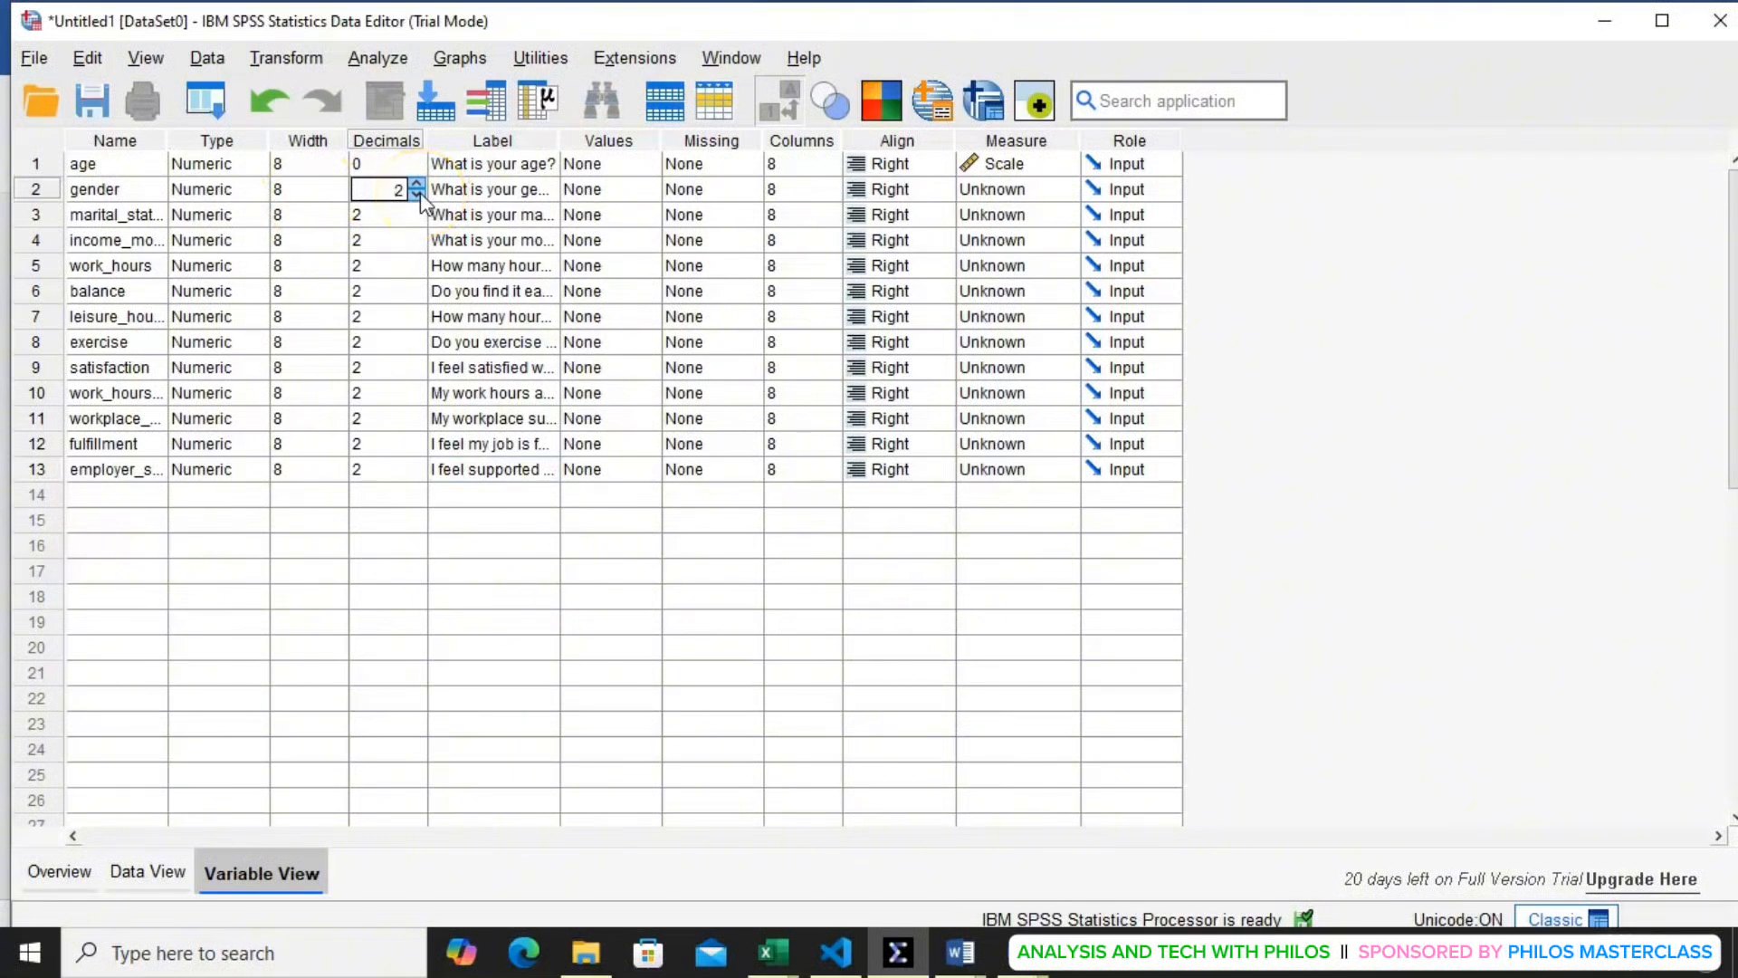
{"action": "left_click", "coordinate": [419, 194]}
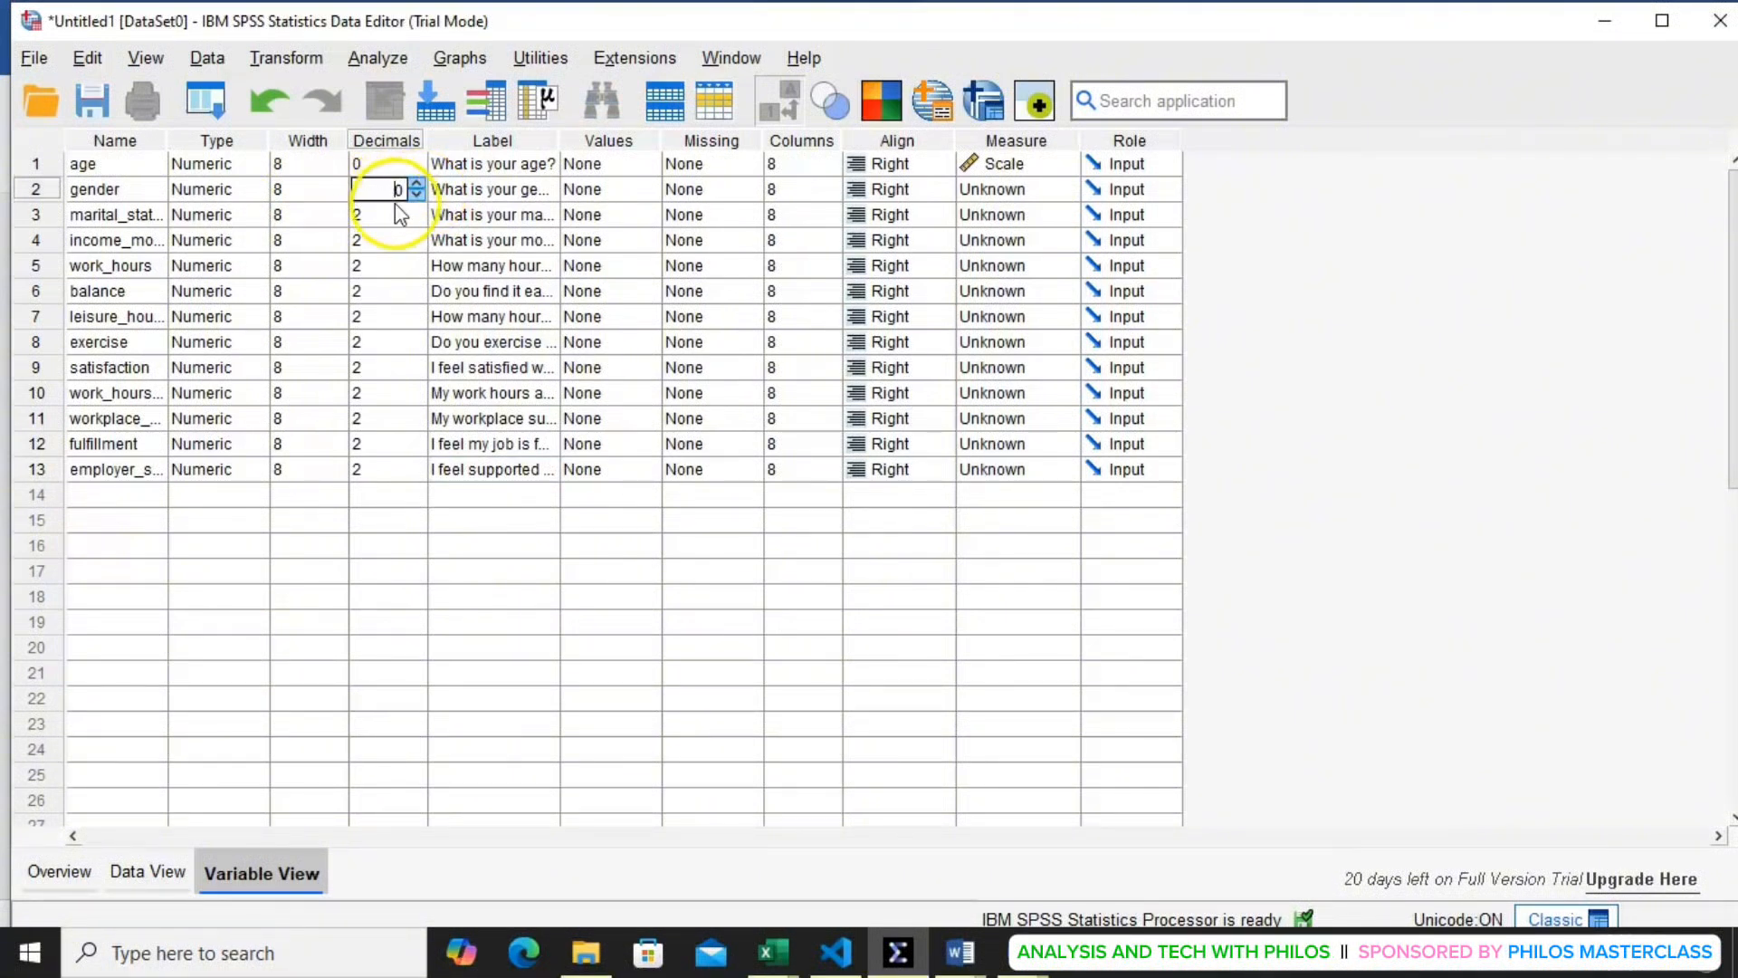
- Add a value label to the gender variable that assigns Male to the value 0
{"action": "left_click", "coordinate": [616, 193]}
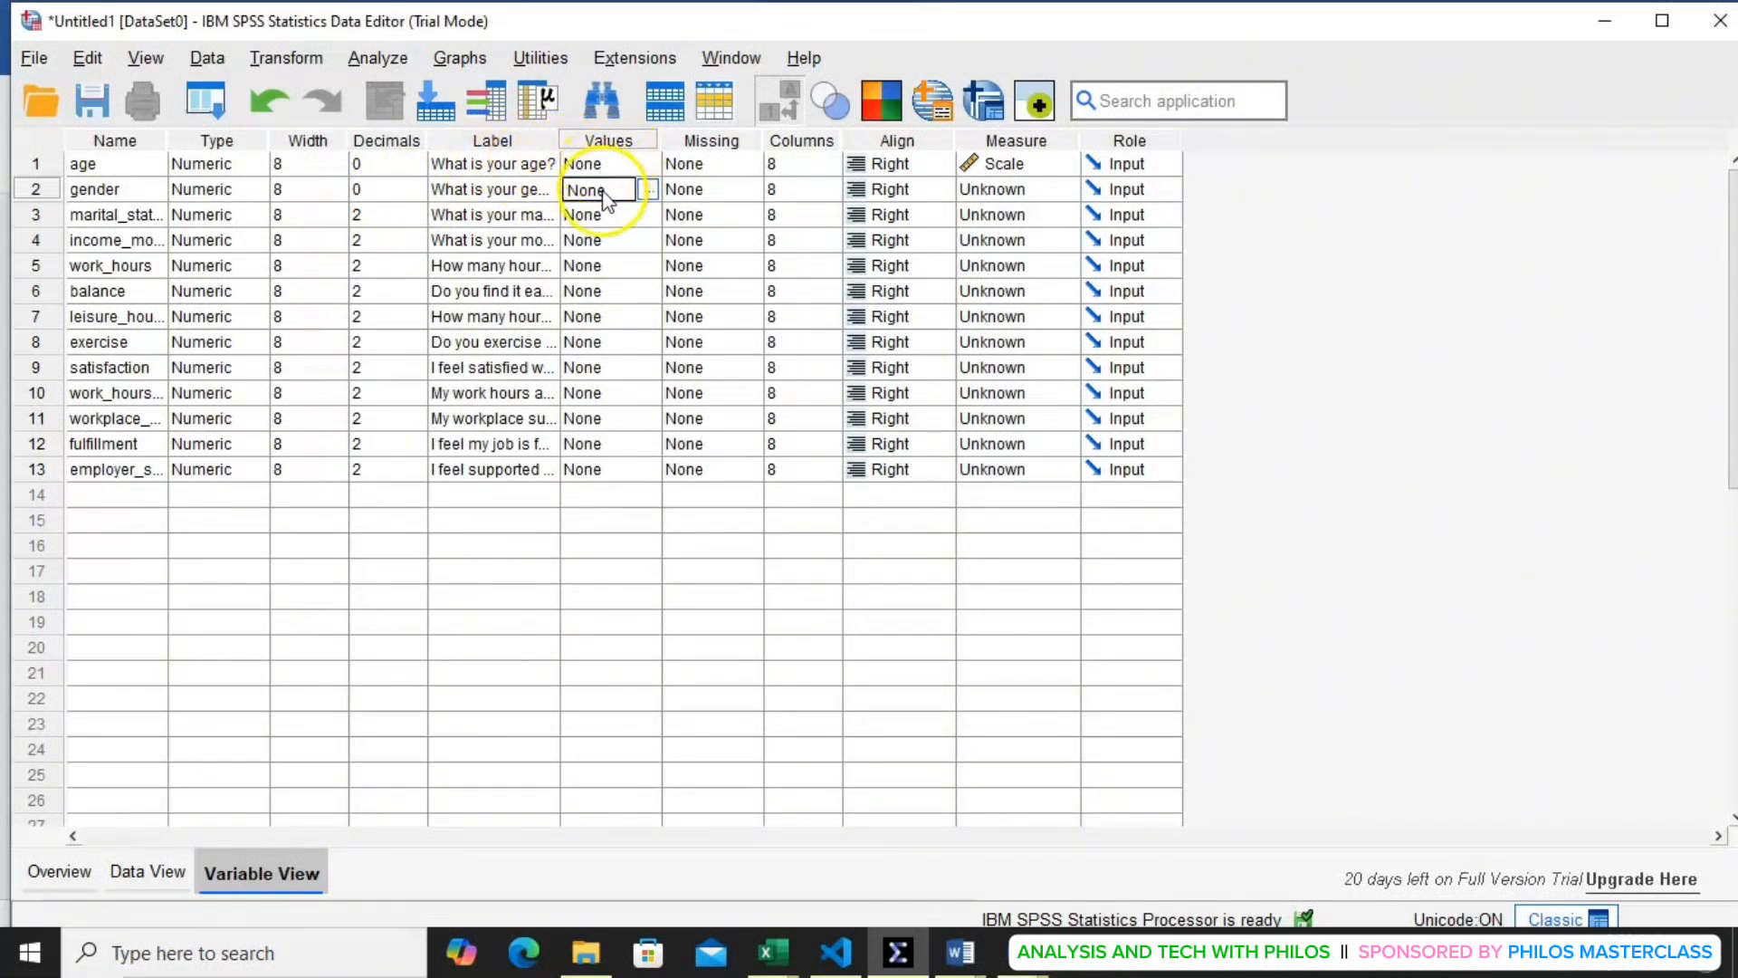
{"action": "left_click", "coordinate": [648, 194]}
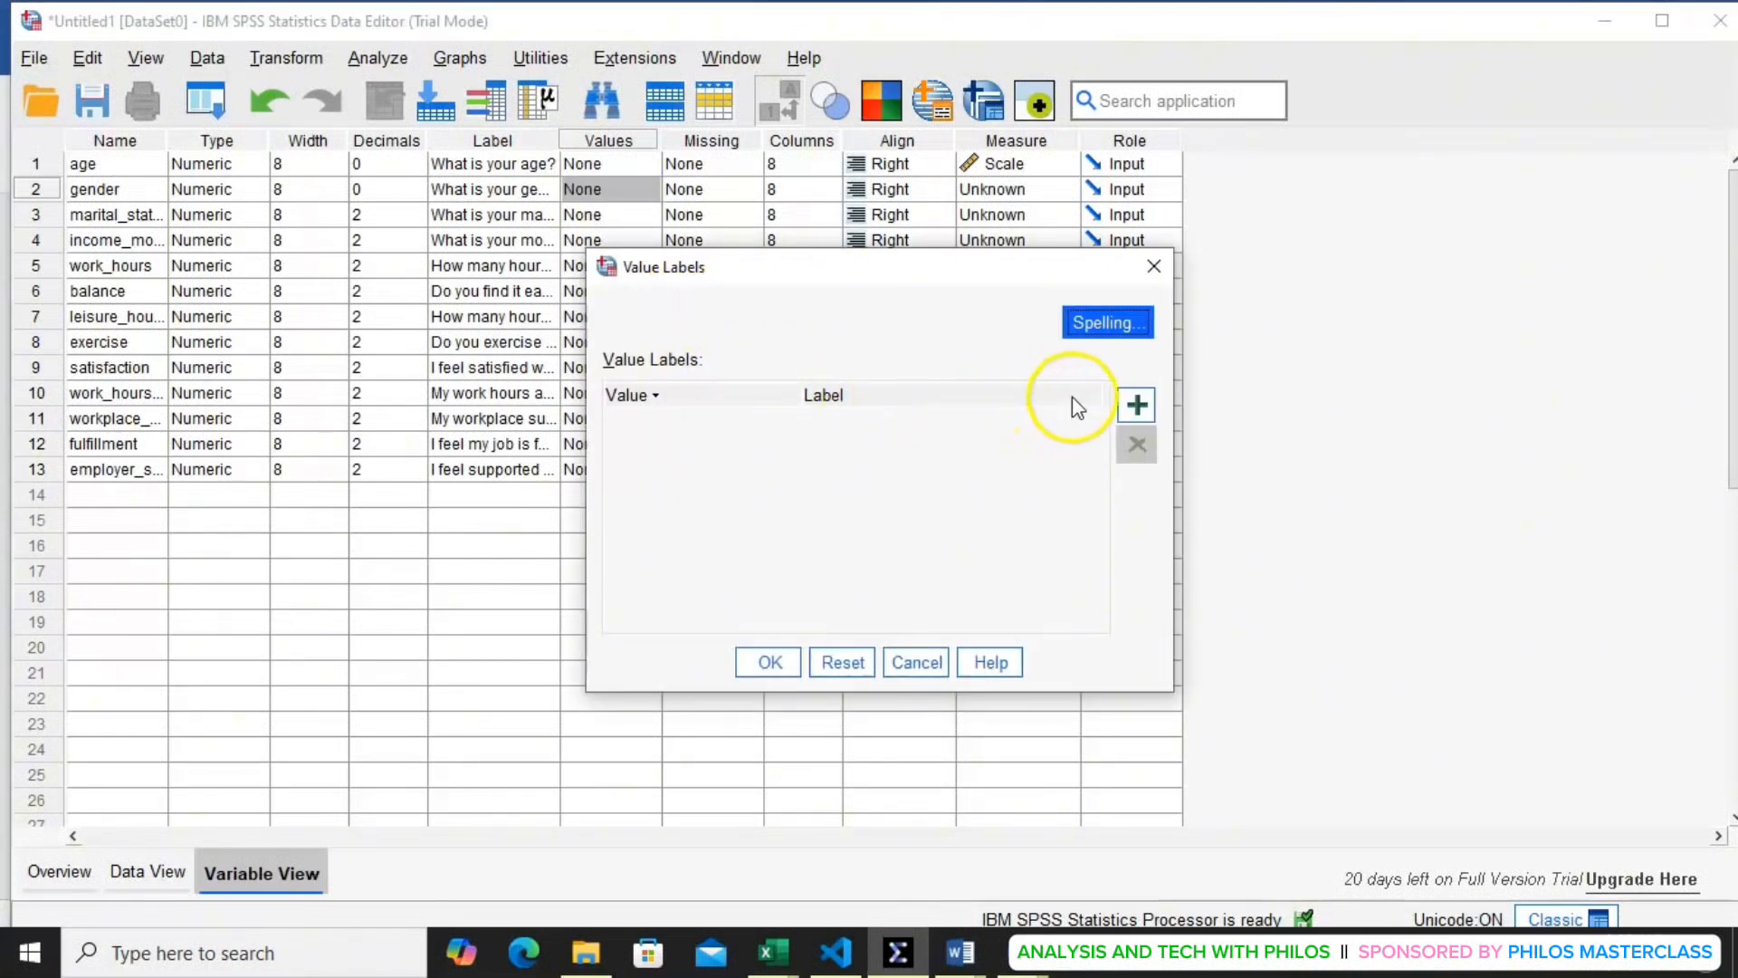
{"action": "left_click", "coordinate": [1137, 405]}
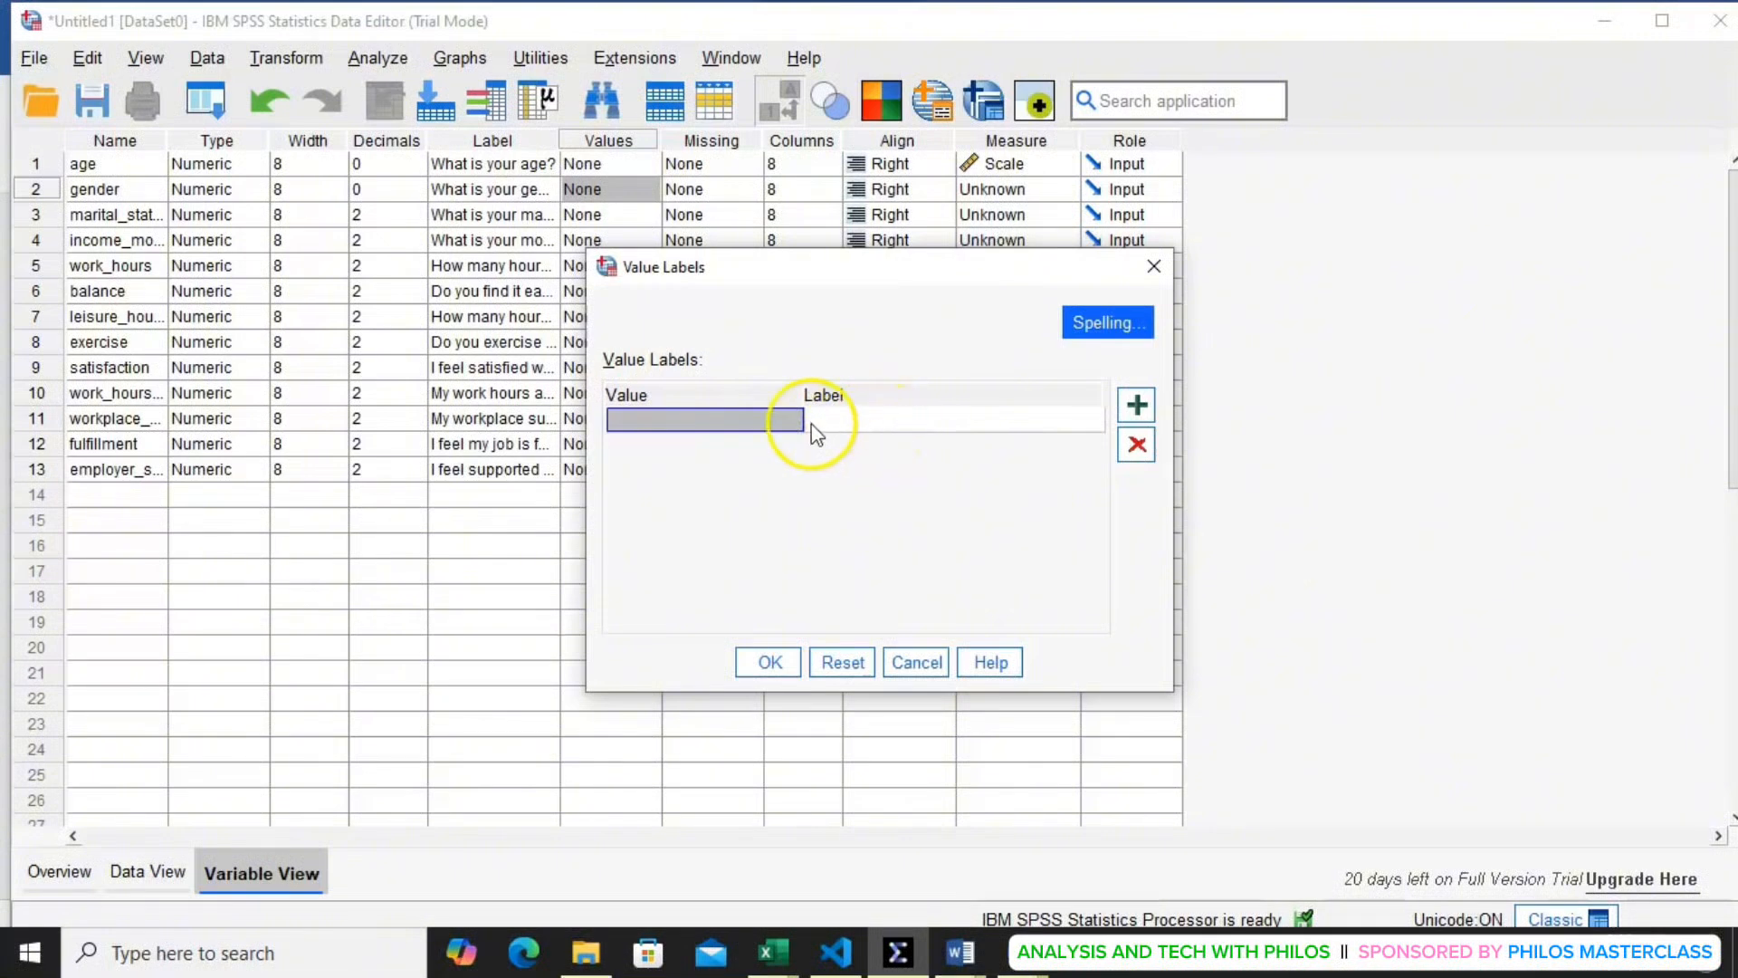
{"action": "left_click", "coordinate": [692, 422]}
{"action": "type", "text": "0"}
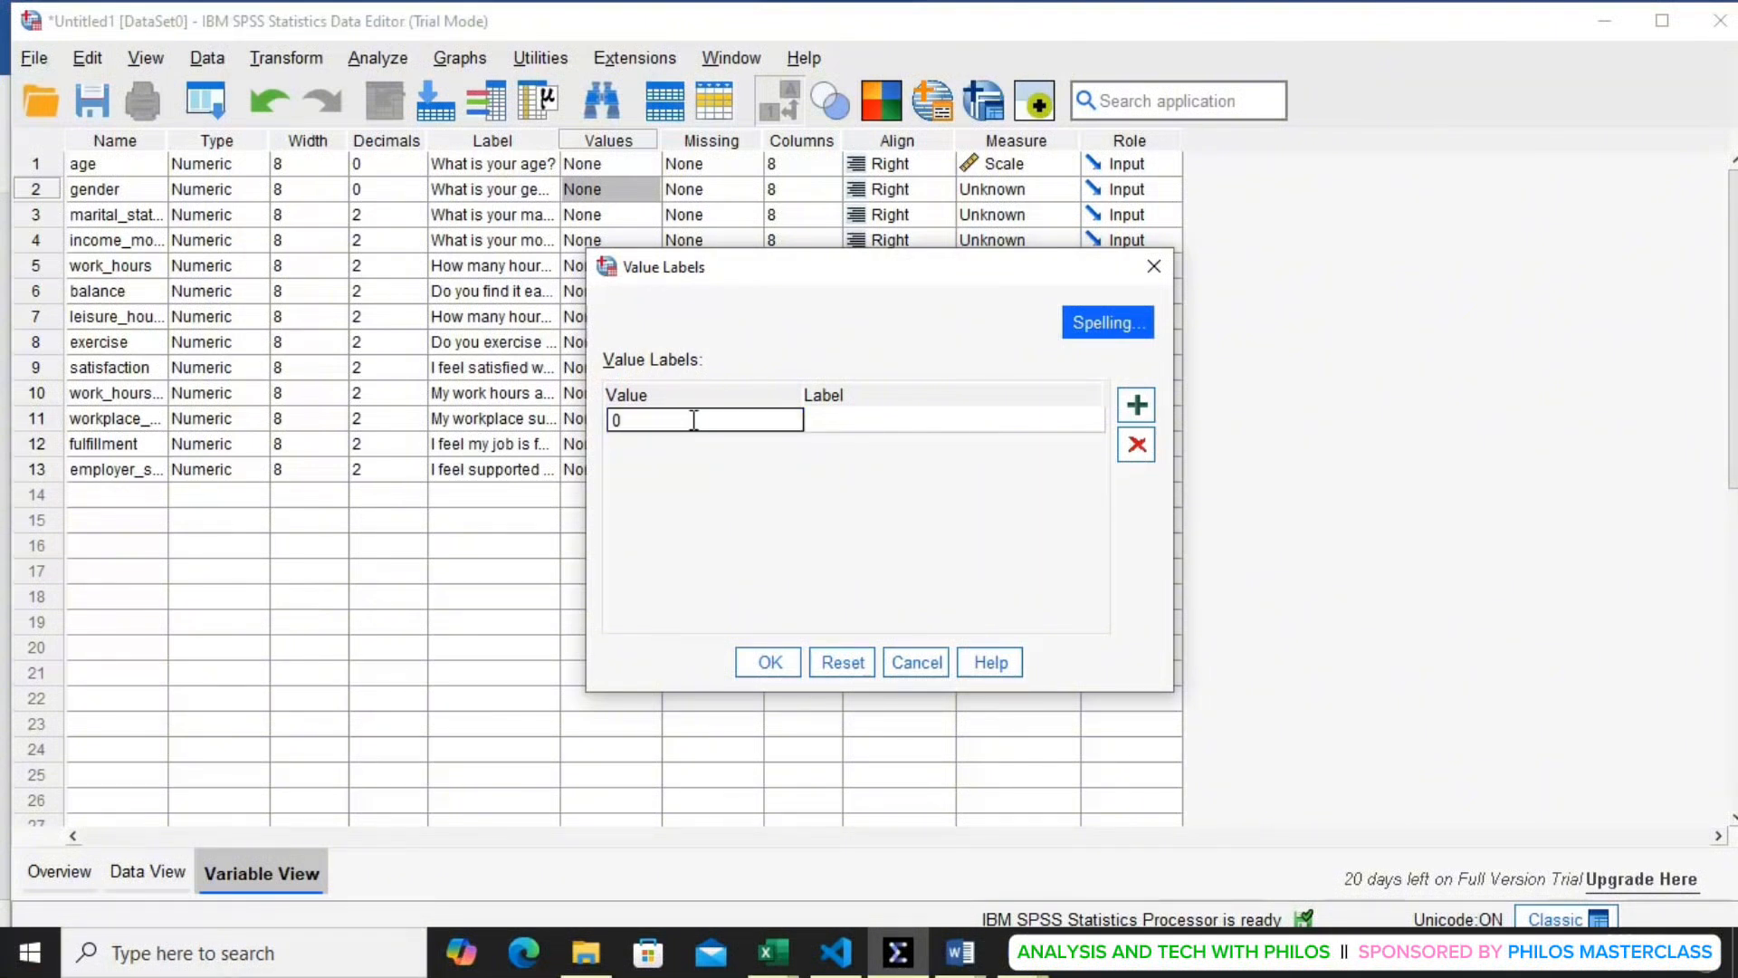
{"action": "left_click", "coordinate": [840, 421]}
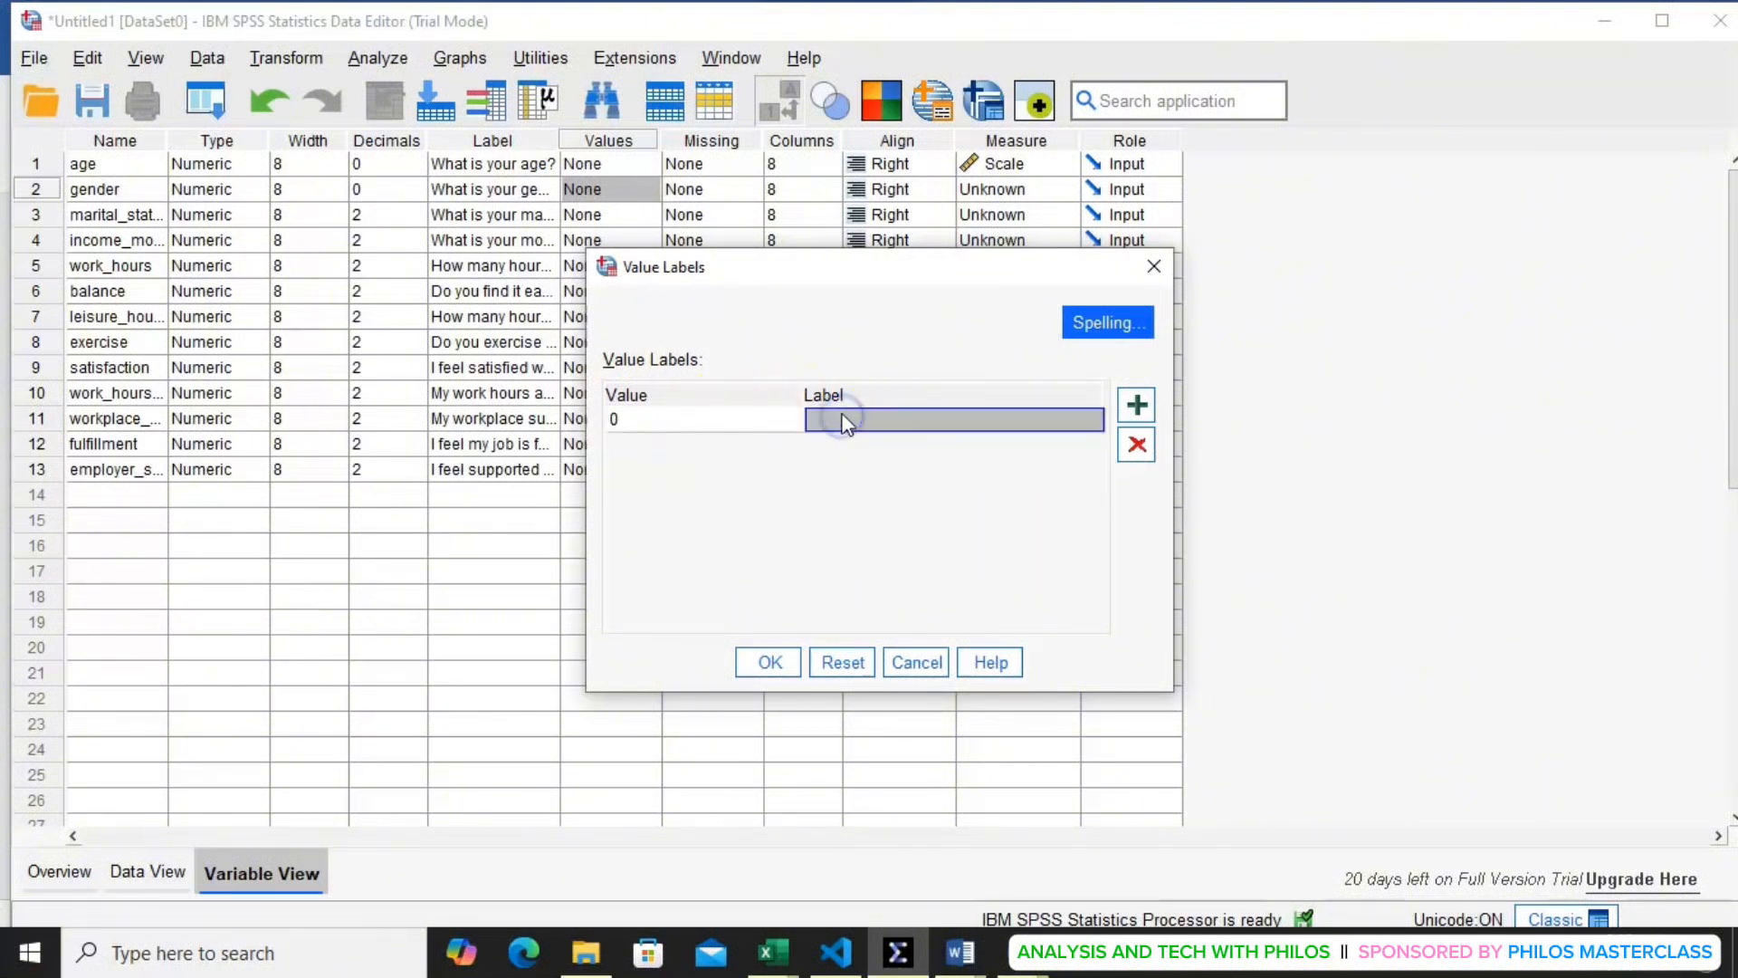
{"action": "type", "text": "Male"}
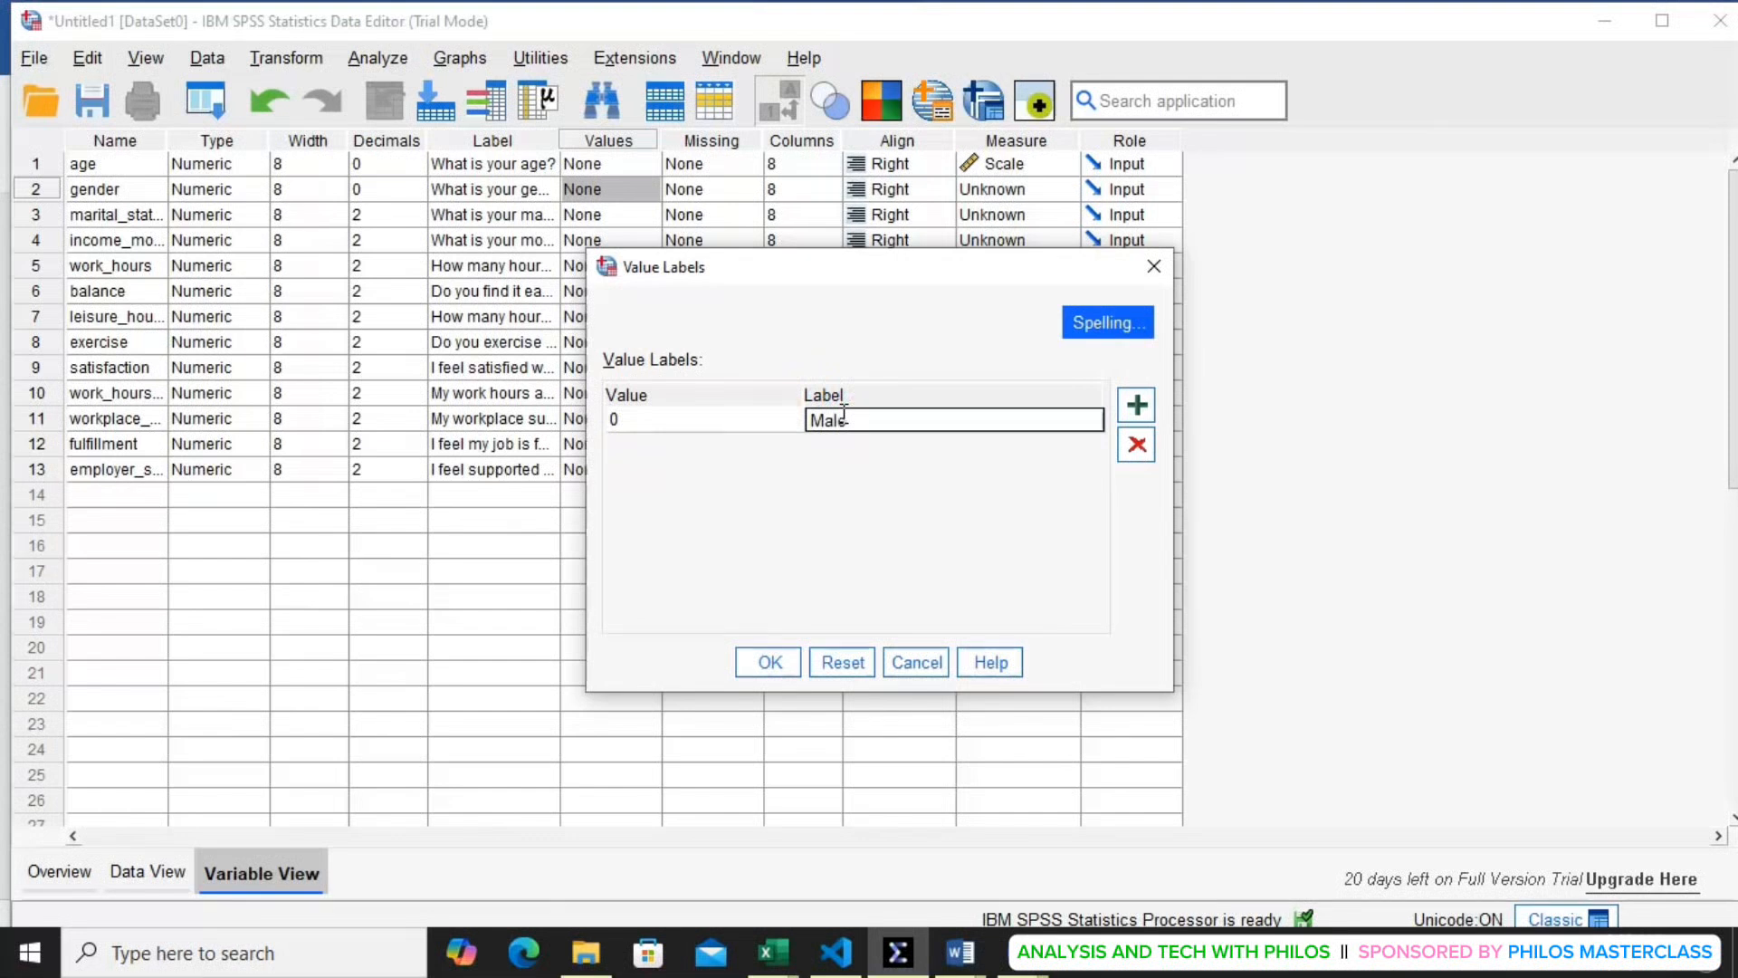
- Add the value label Female for the value 1 to the gender variable and set its measurement level to Nominal
{"action": "left_click", "coordinate": [1137, 405]}
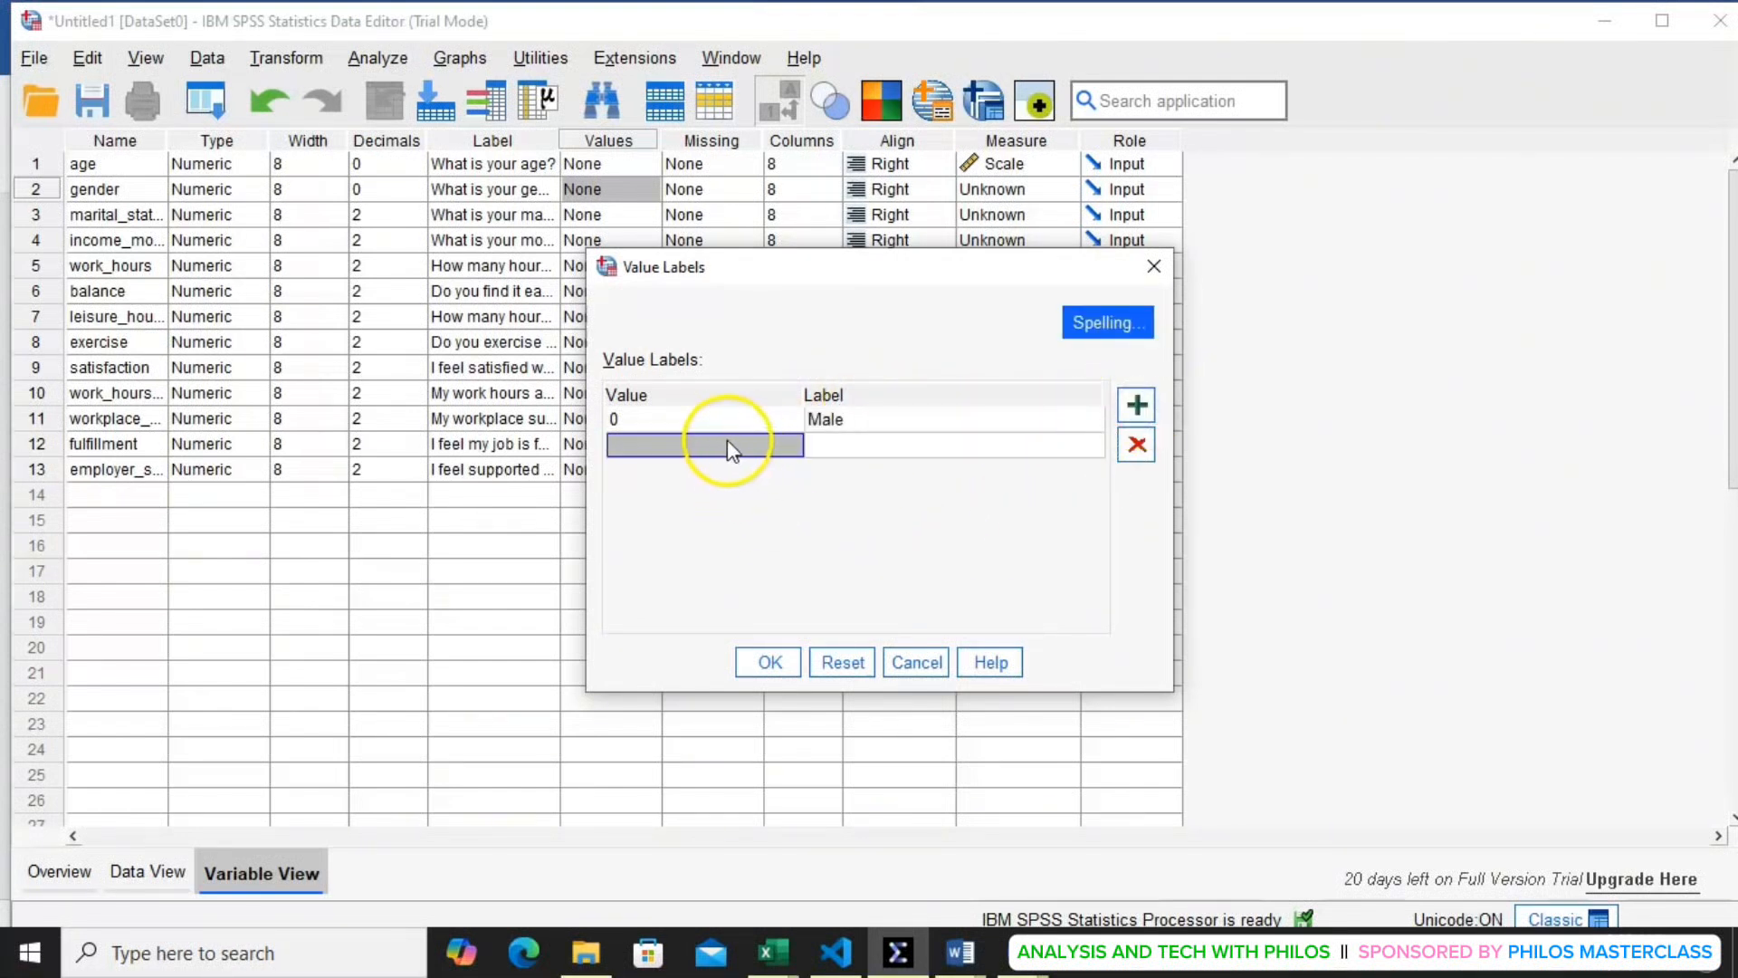
{"action": "type", "text": "1"}
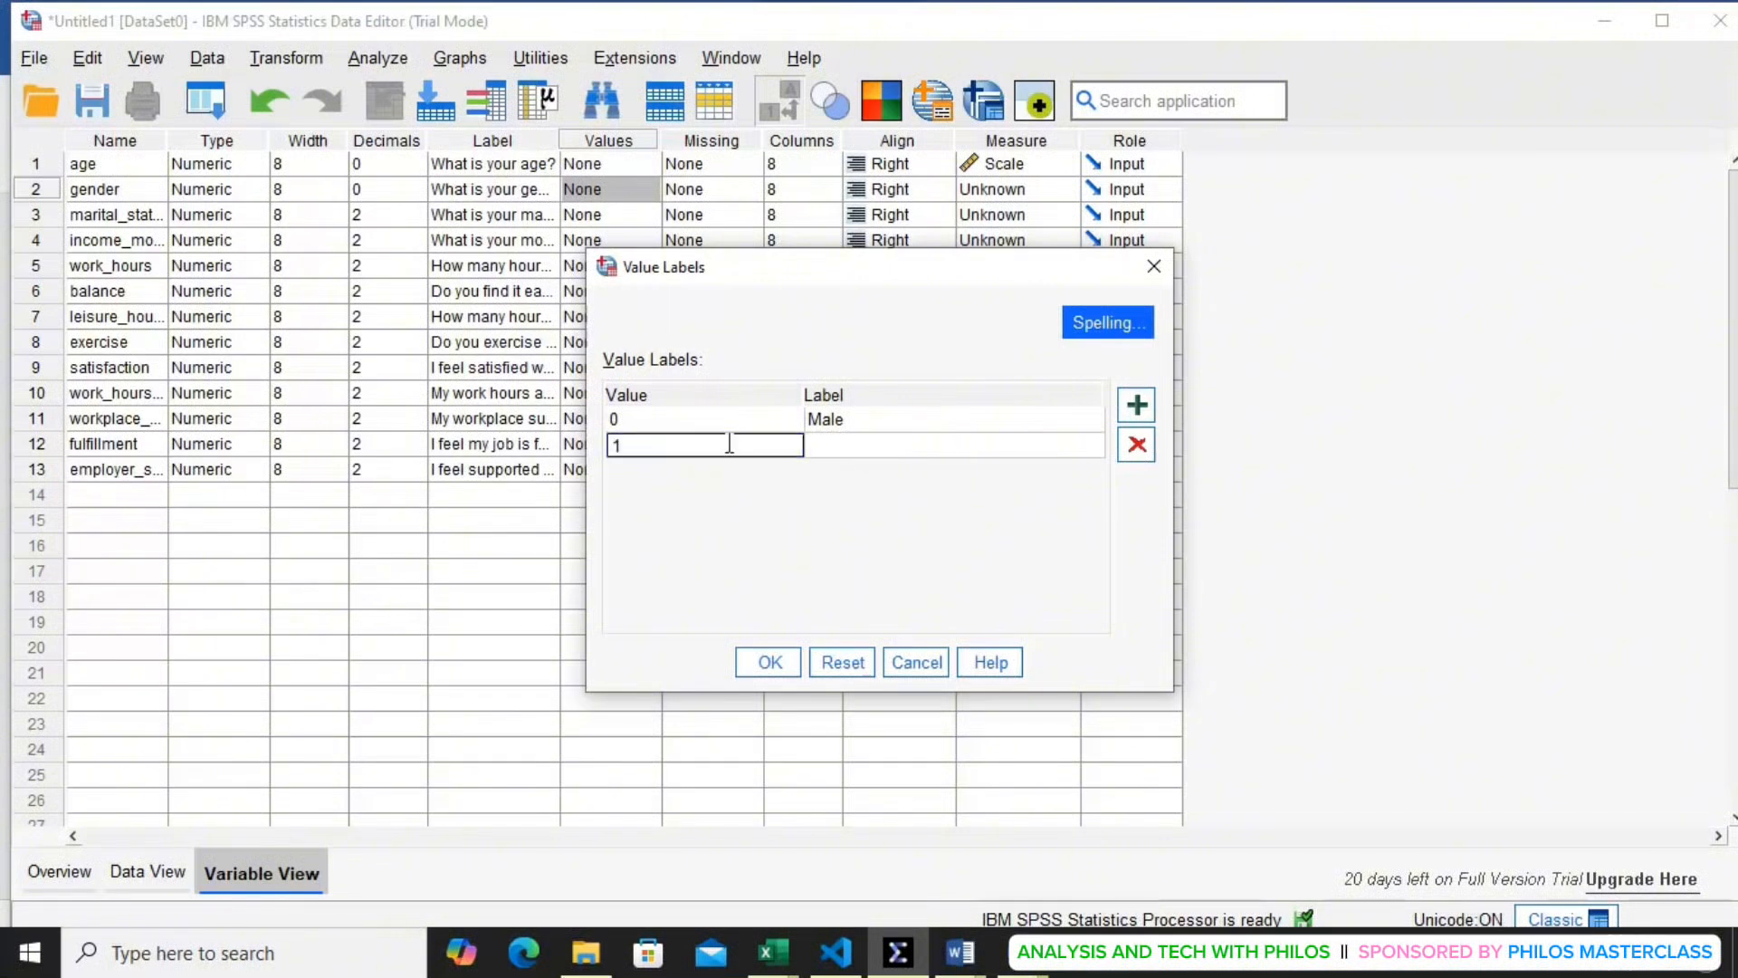
{"action": "left_click", "coordinate": [822, 444]}
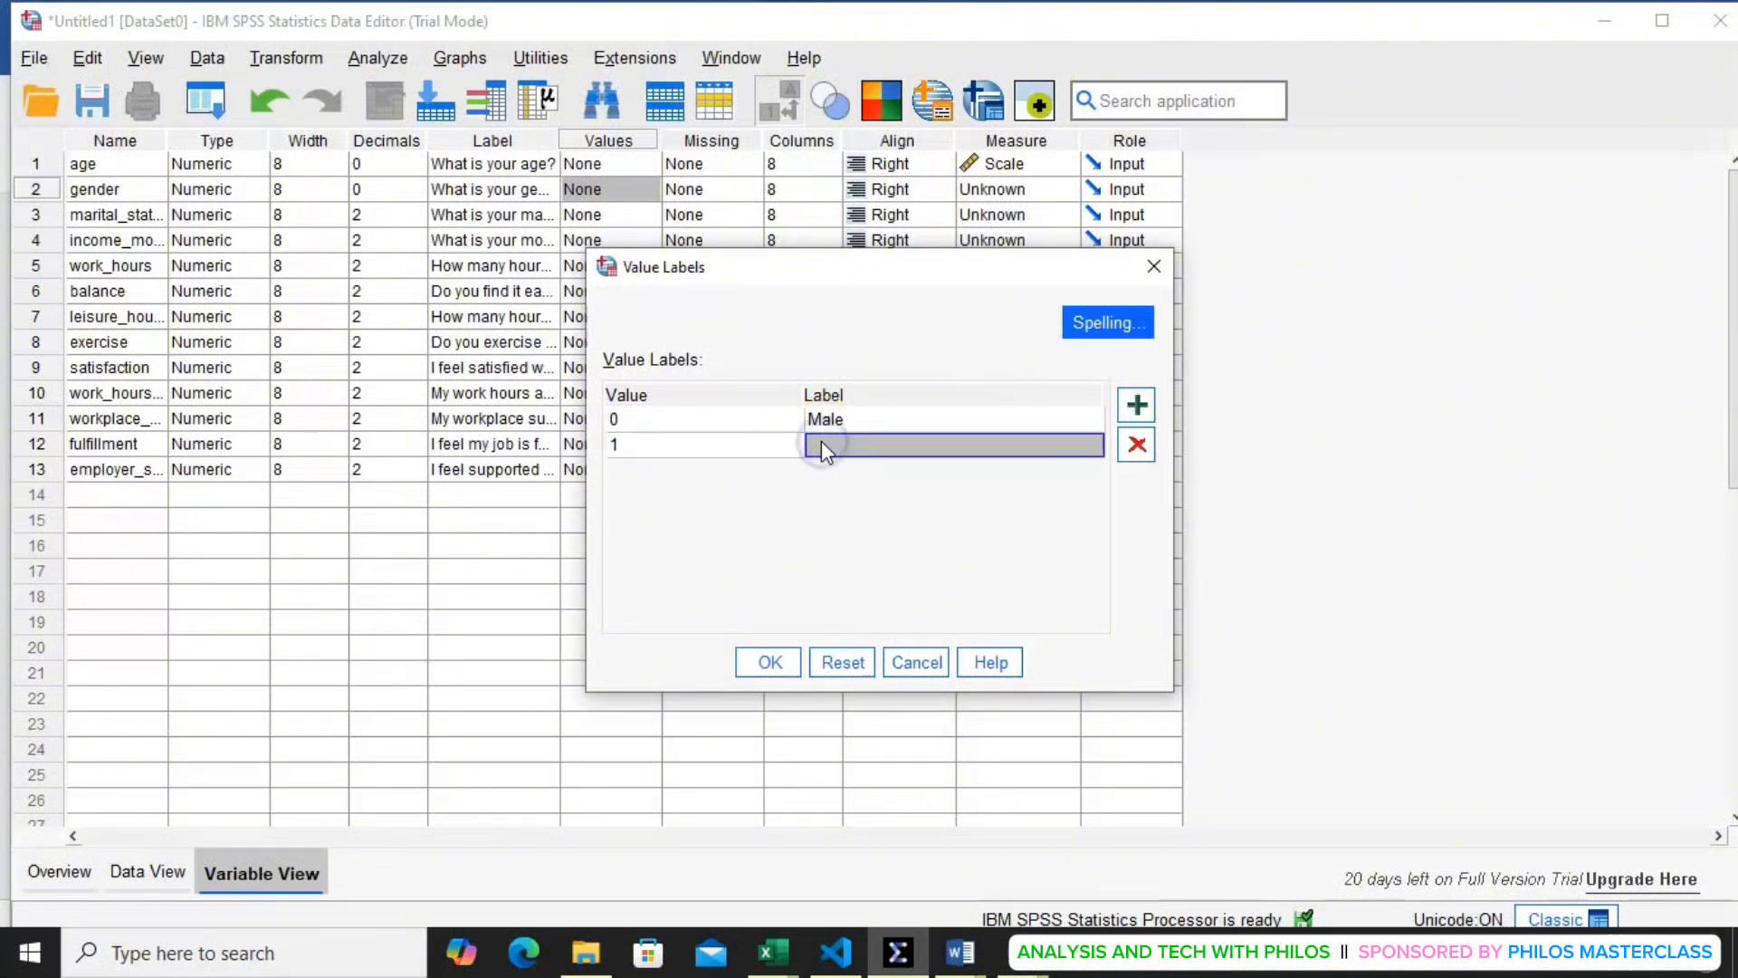
{"action": "type", "text": "Female"}
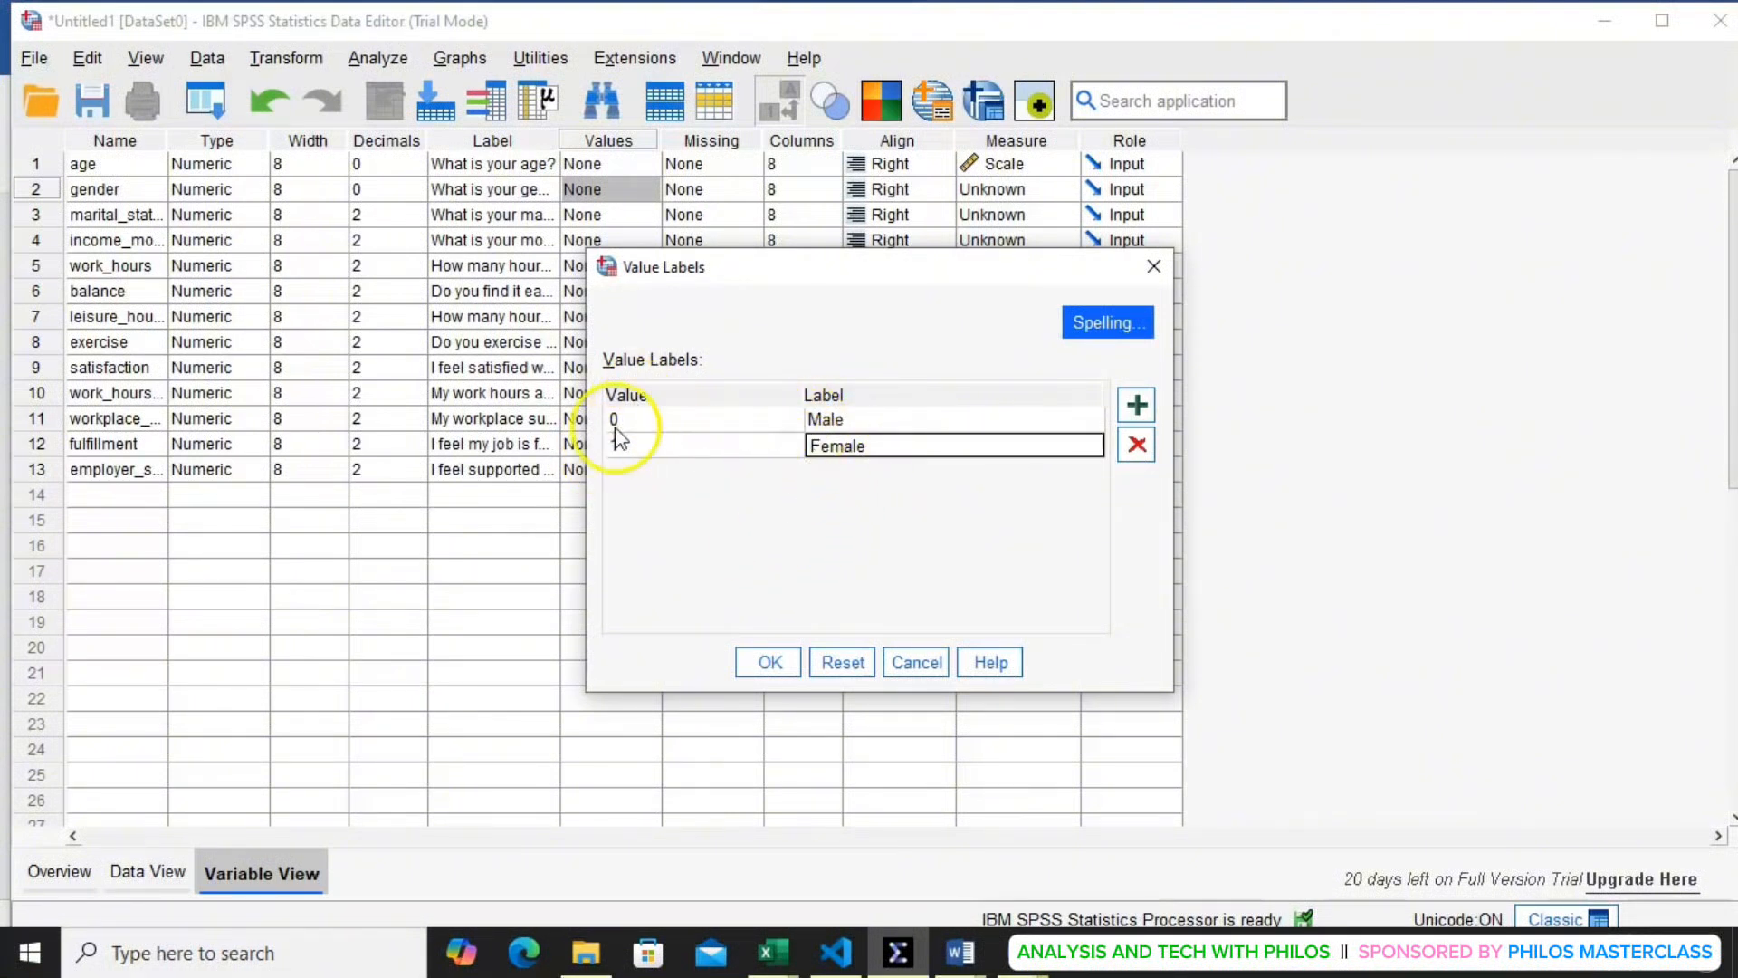
{"action": "left_click", "coordinate": [780, 660]}
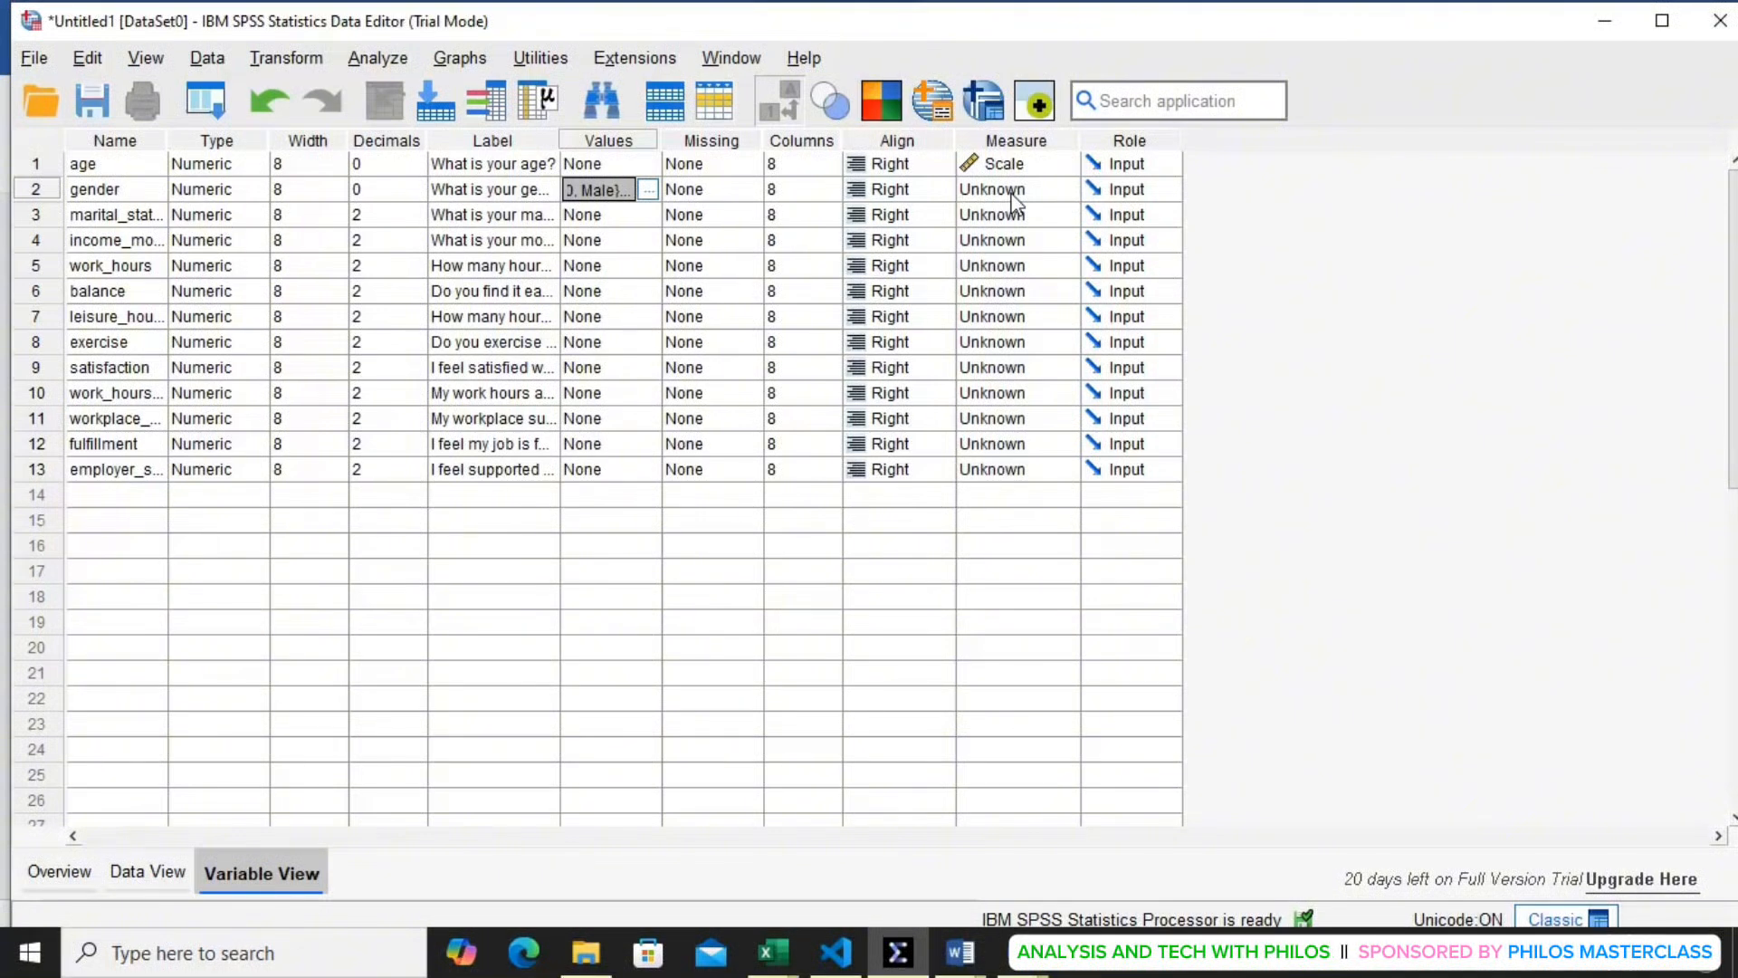
{"action": "left_click", "coordinate": [1011, 192]}
{"action": "left_click", "coordinate": [1019, 260]}
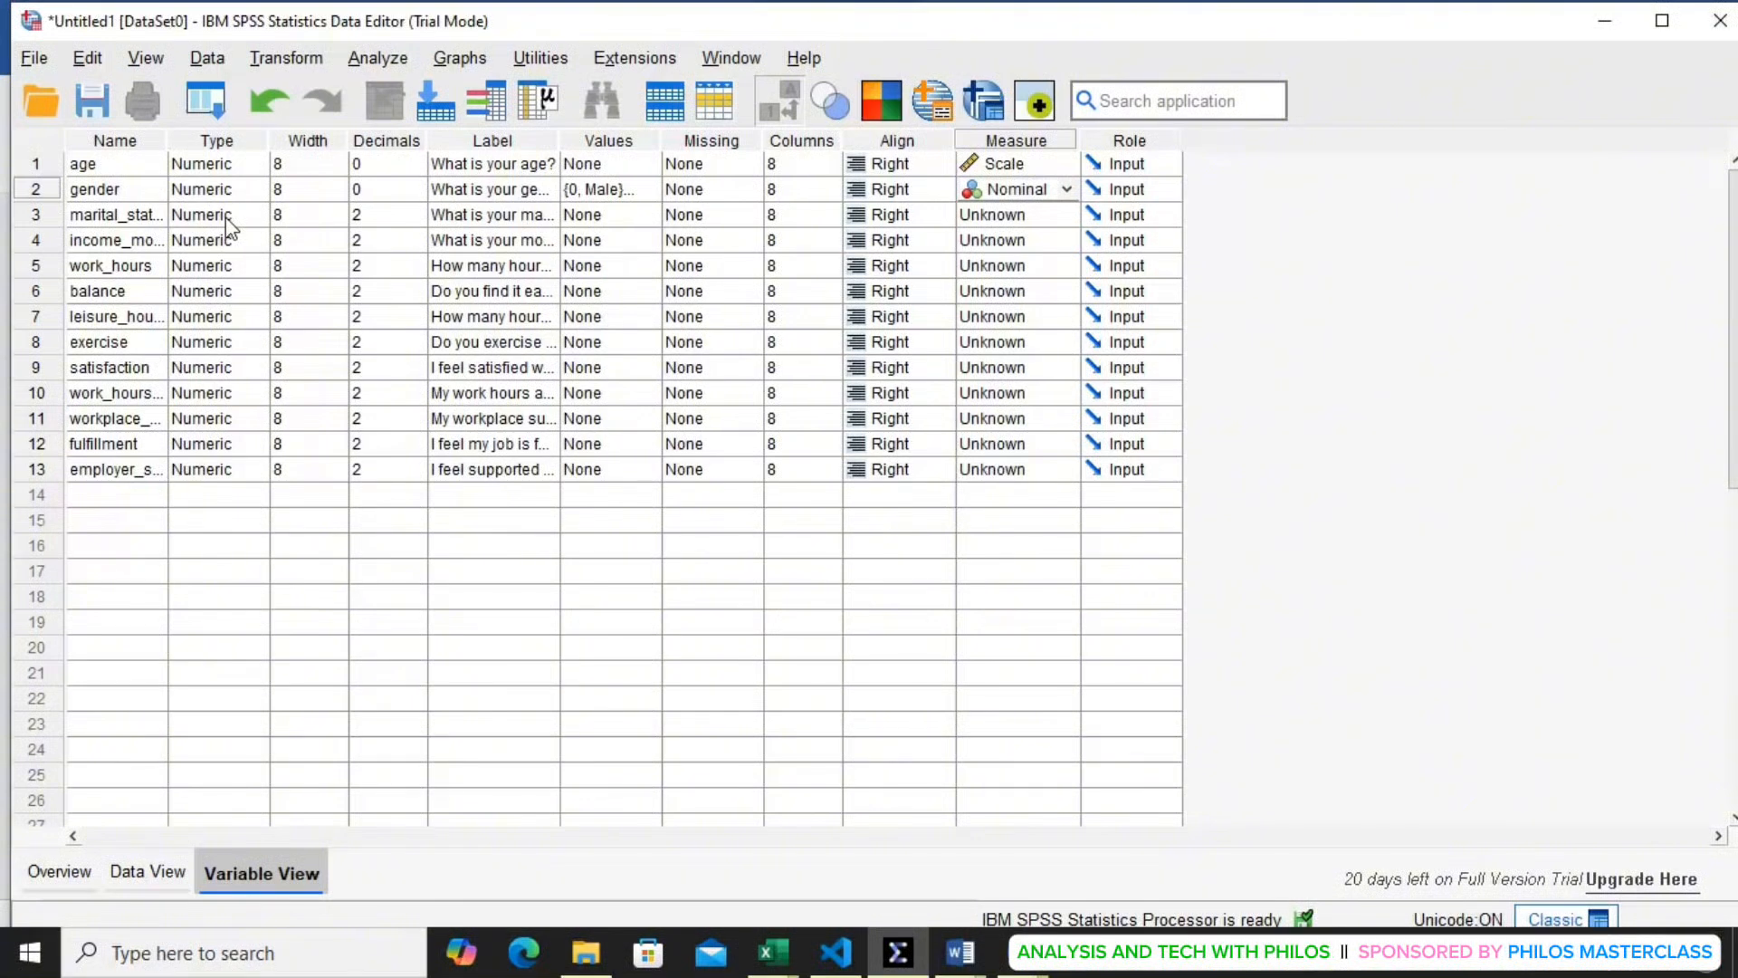
- Set the decimals of the marital status variable to 0
{"action": "left_click", "coordinate": [398, 214]}
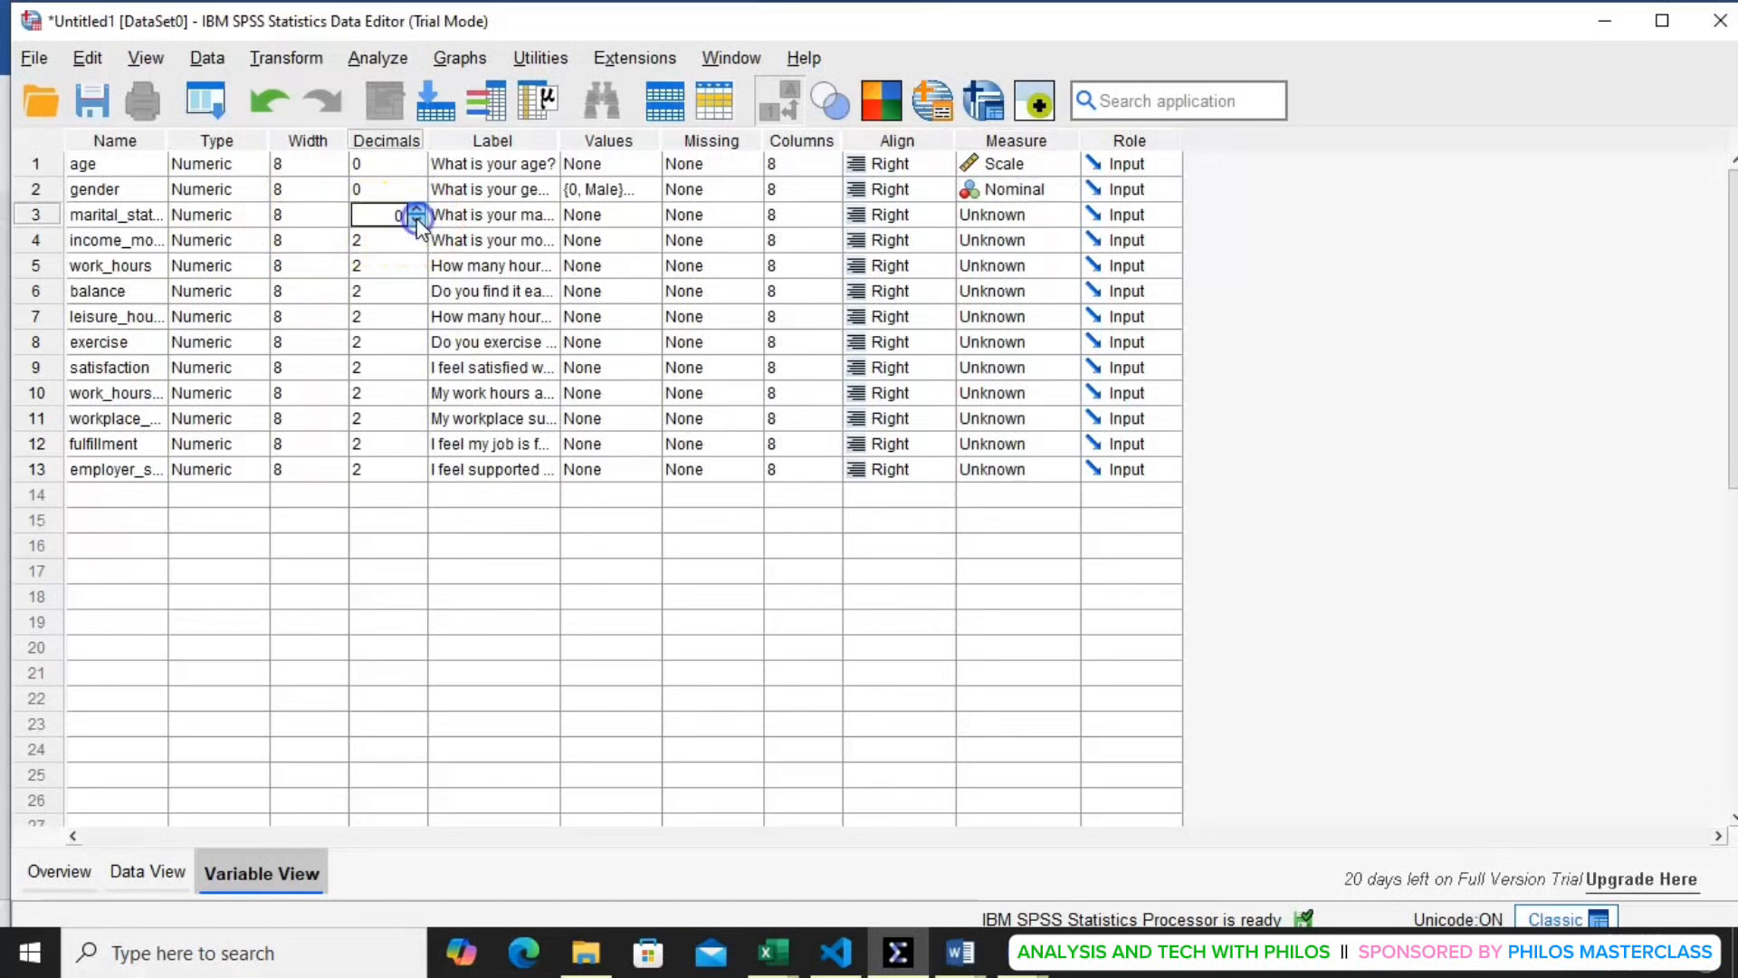
{"action": "left_click", "coordinate": [416, 220]}
{"action": "left_click", "coordinate": [416, 220]}
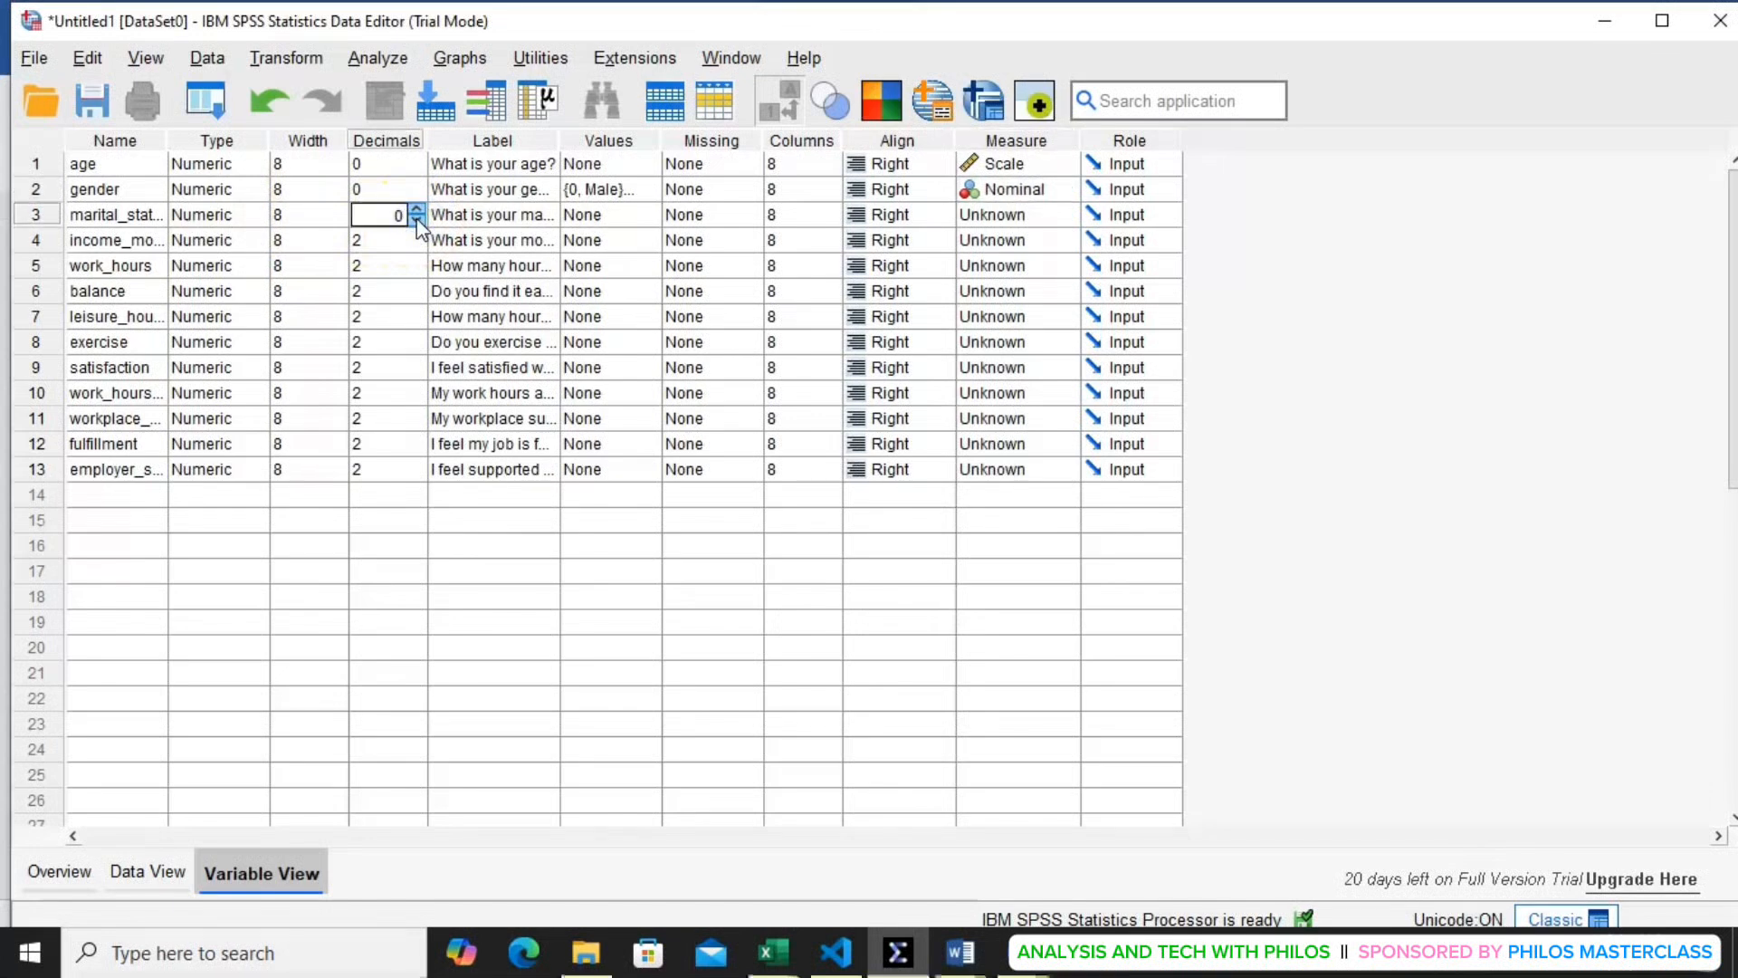
{"action": "left_click", "coordinate": [516, 216]}
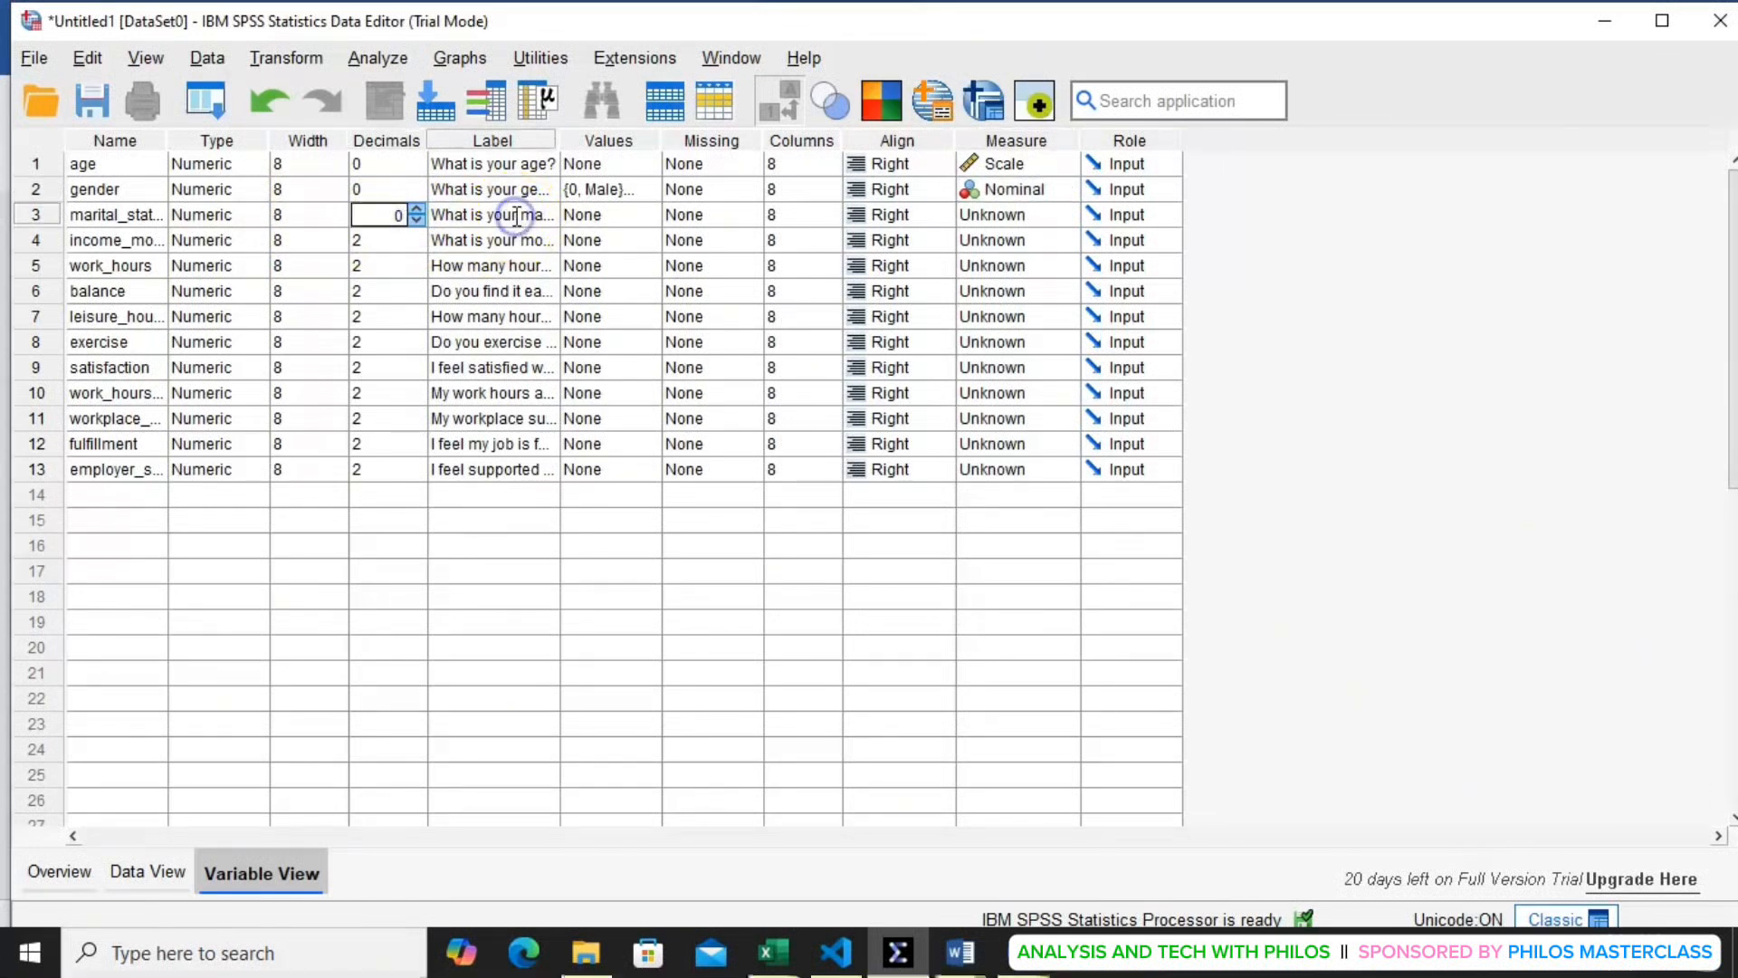
- Add value labels to the marital status variable that assign Single to 1 and Married to 2
{"action": "left_click", "coordinate": [647, 221]}
{"action": "left_click", "coordinate": [643, 216]}
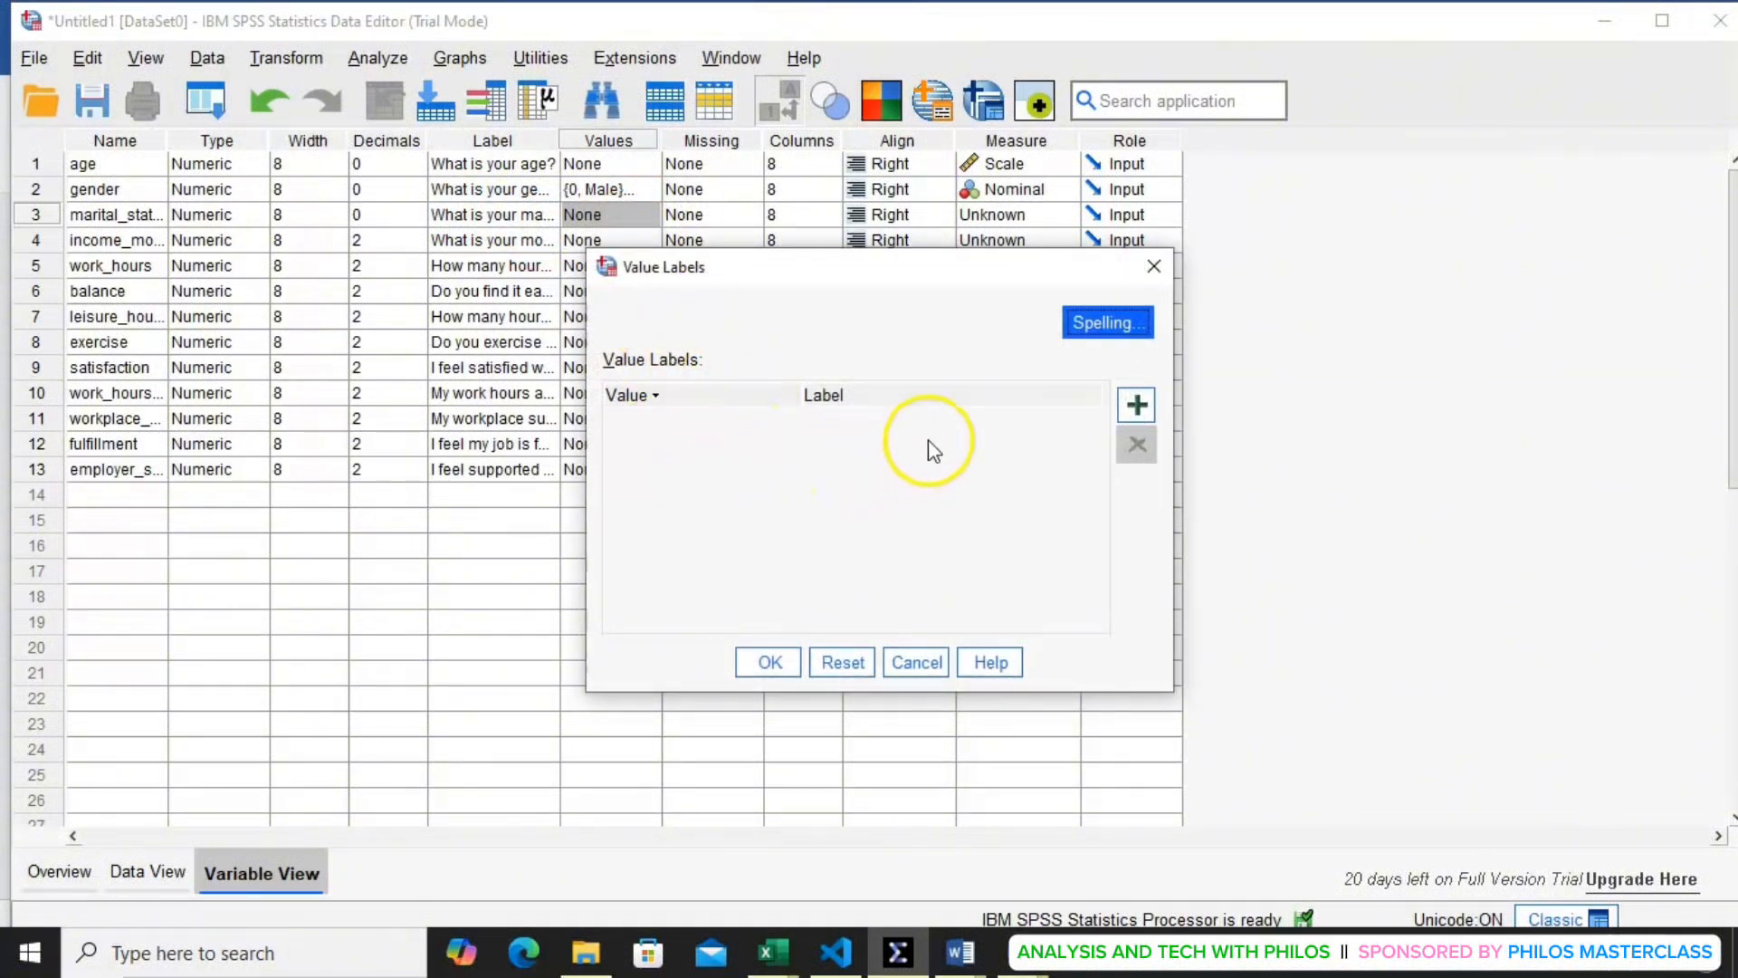
{"action": "left_click", "coordinate": [1136, 404]}
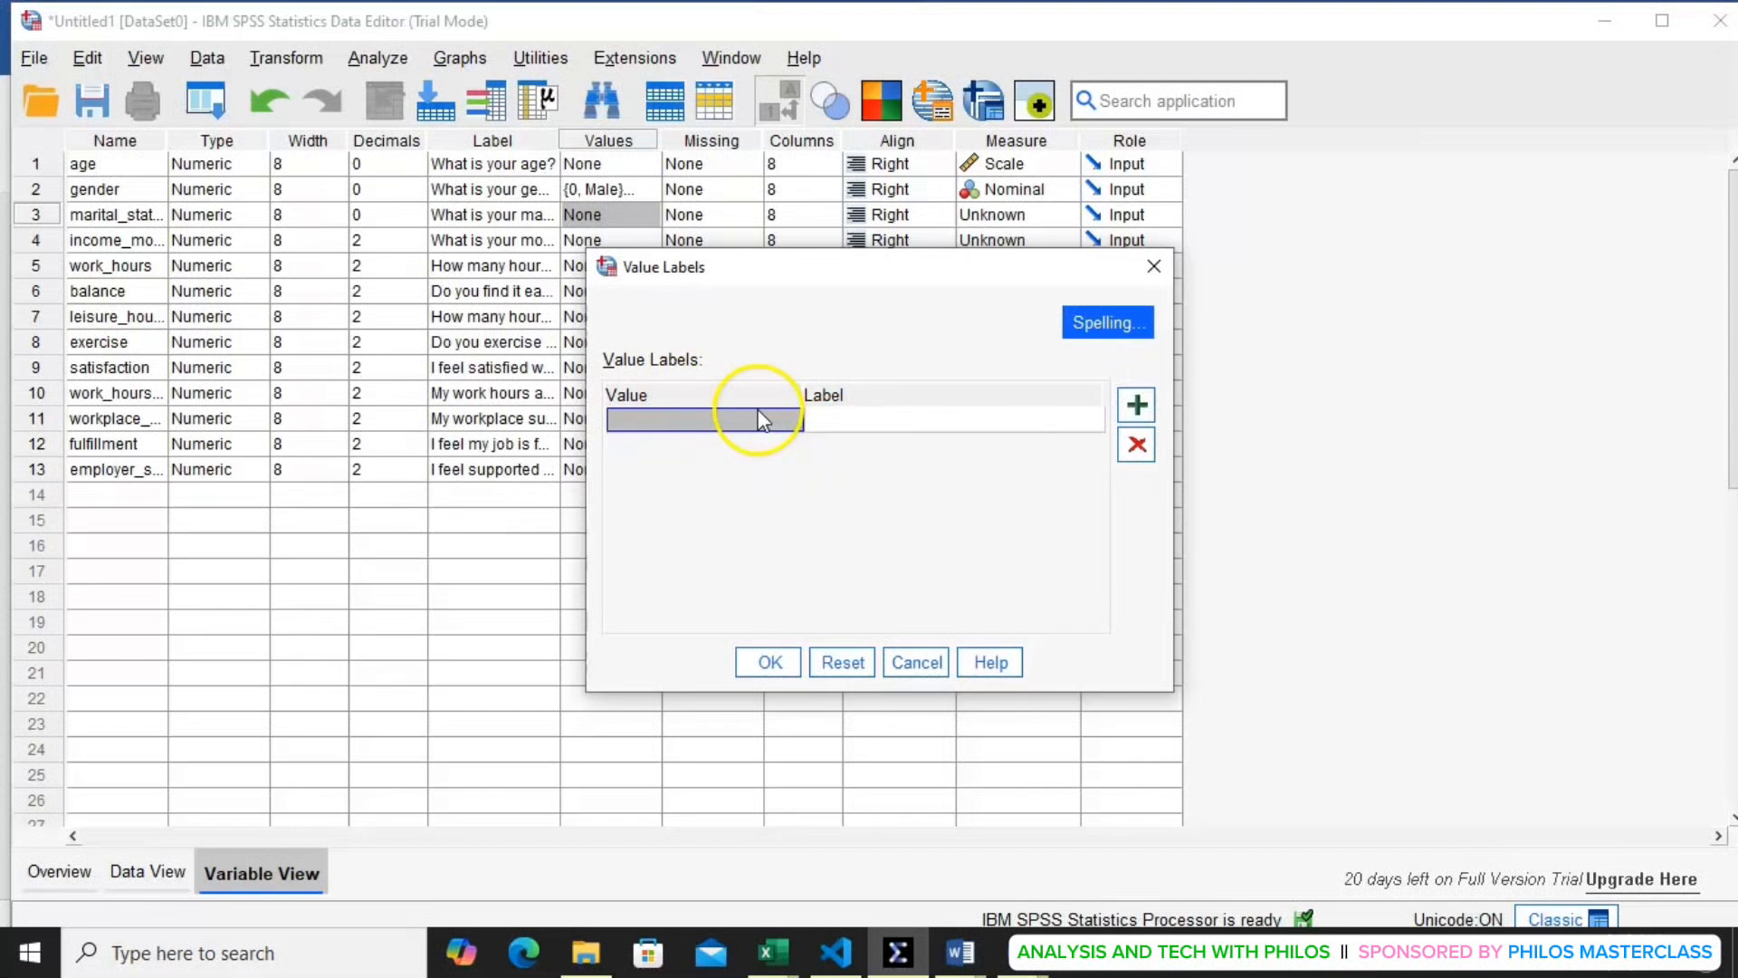
{"action": "type", "text": "1"}
{"action": "left_click", "coordinate": [915, 420]}
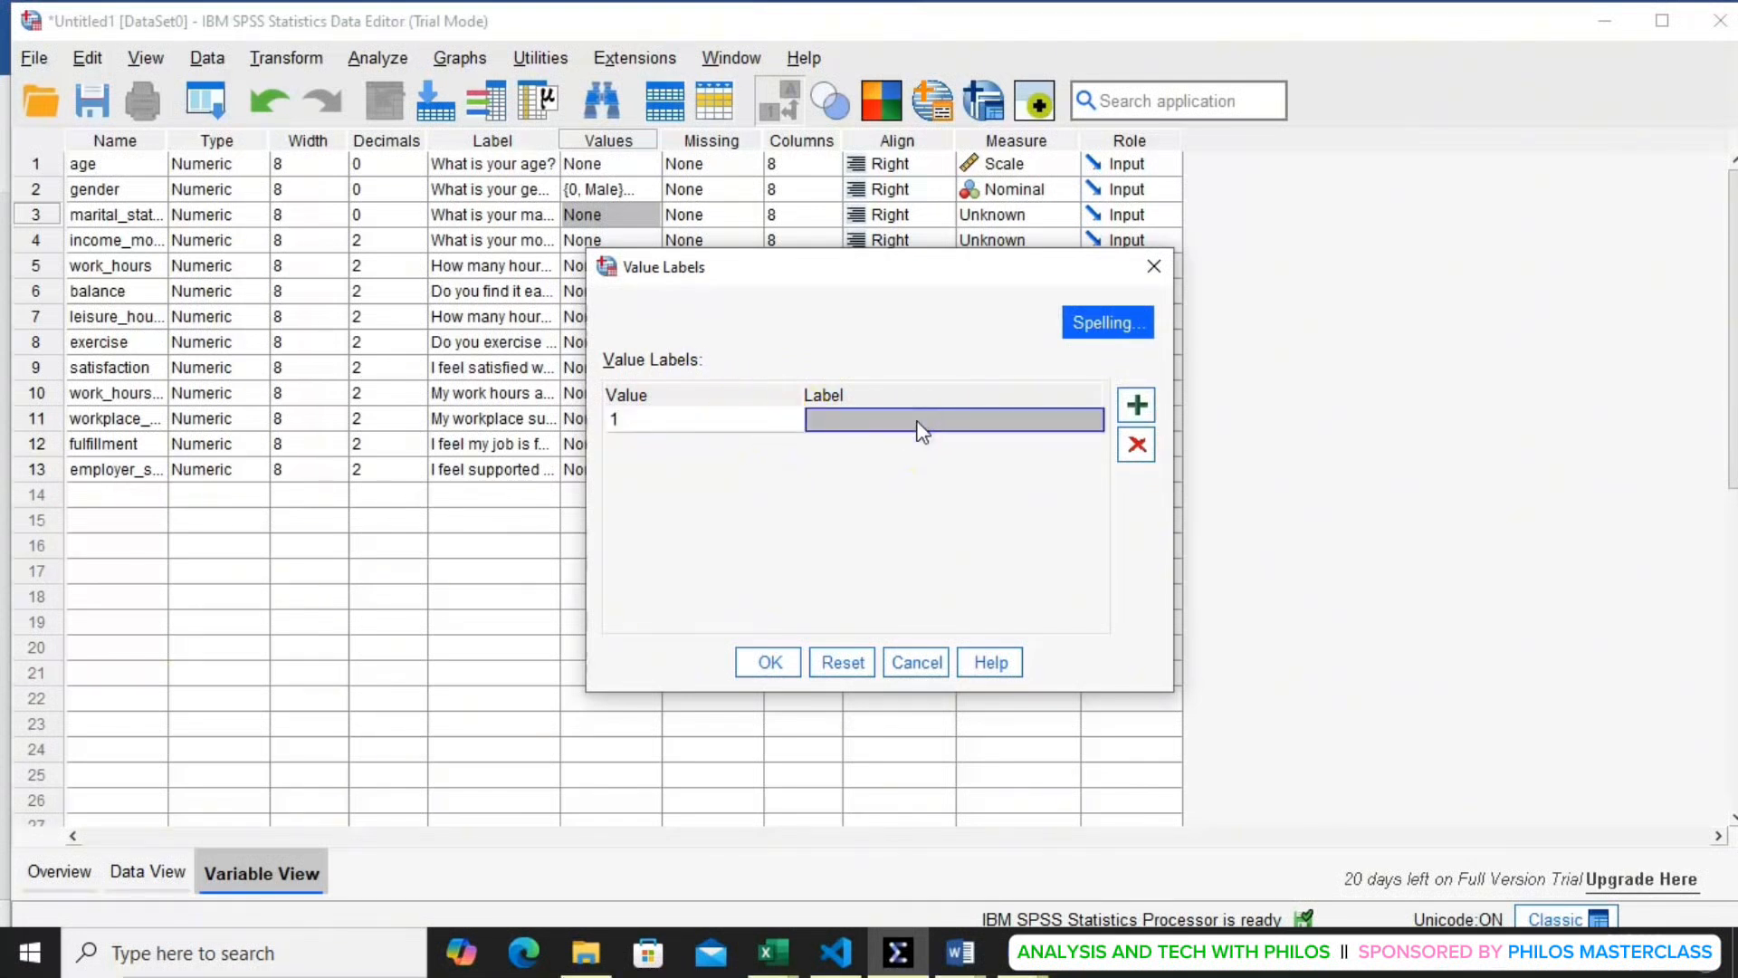
{"action": "type", "text": "Sim"}
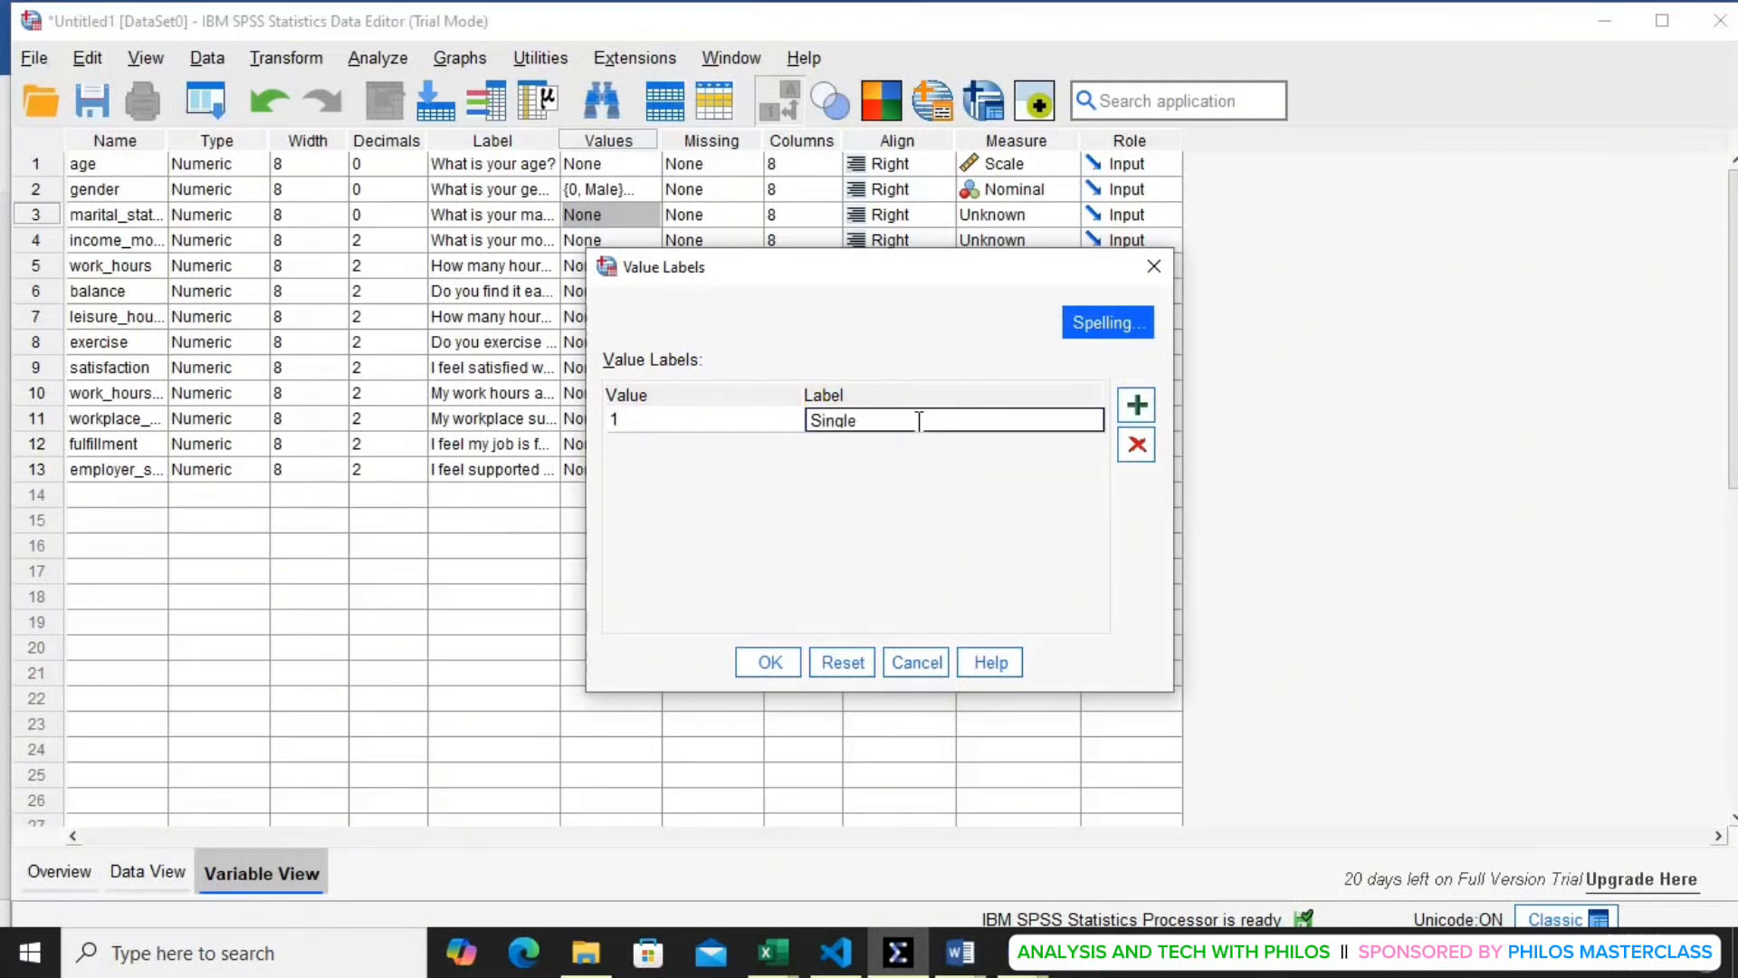
{"action": "type", "text": "gle"}
{"action": "key", "text": "Return"}
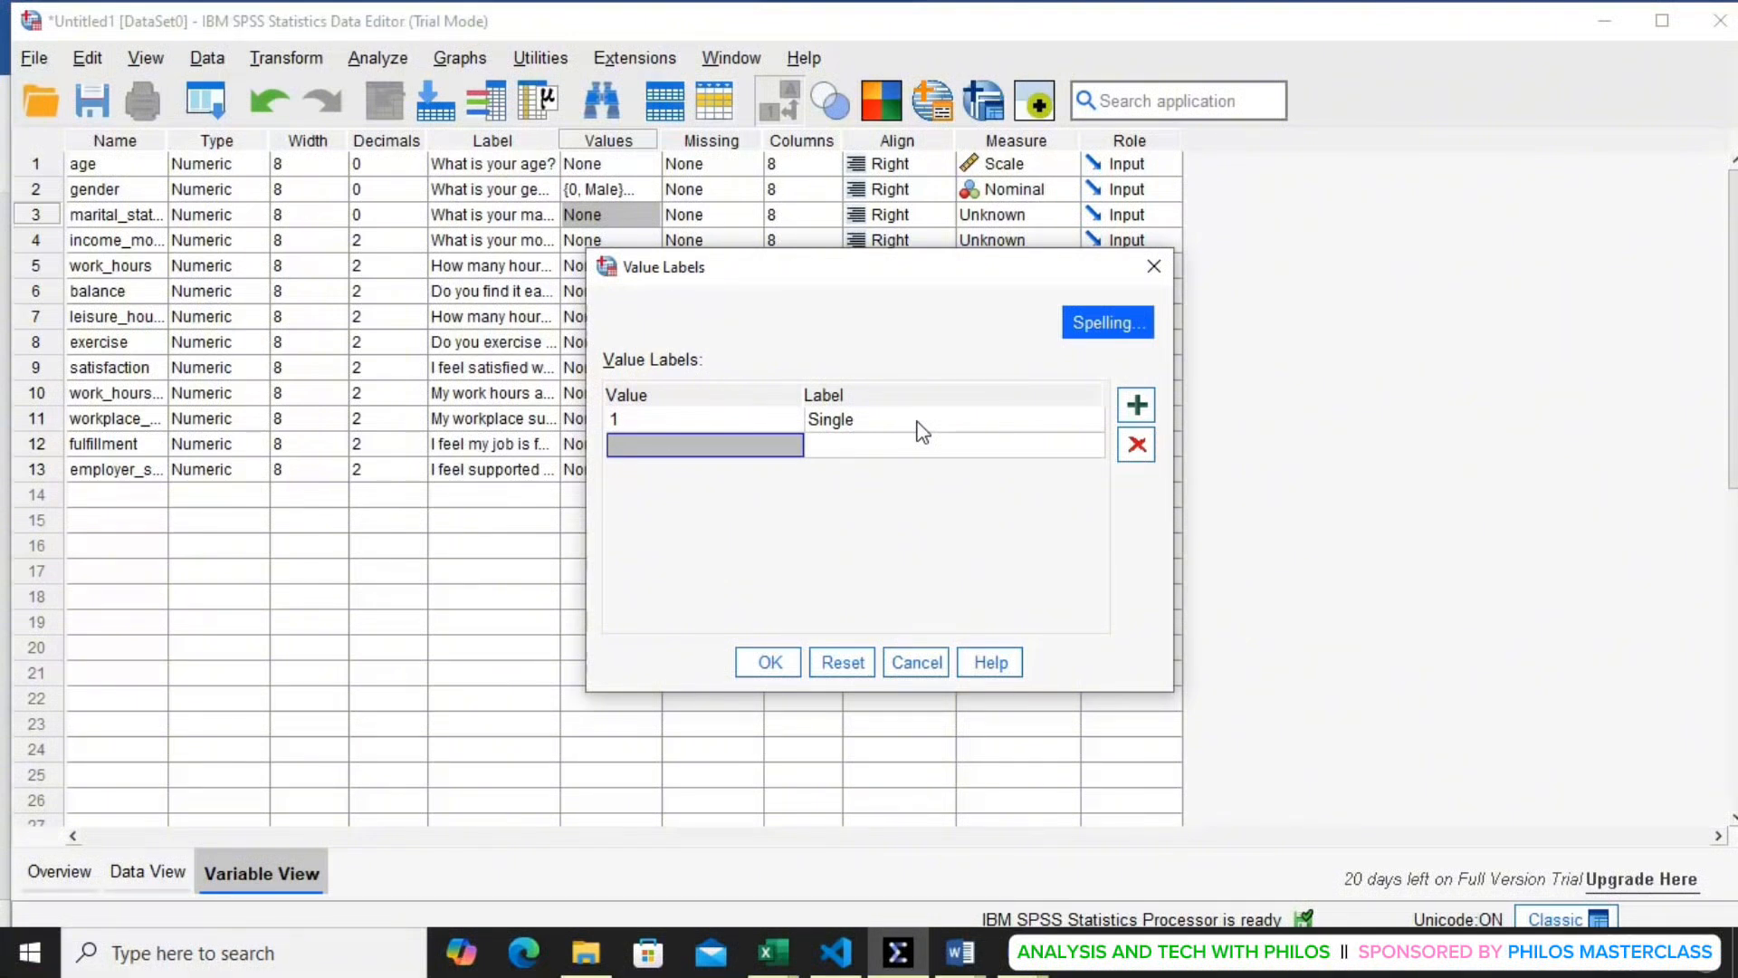
{"action": "type", "text": "2"}
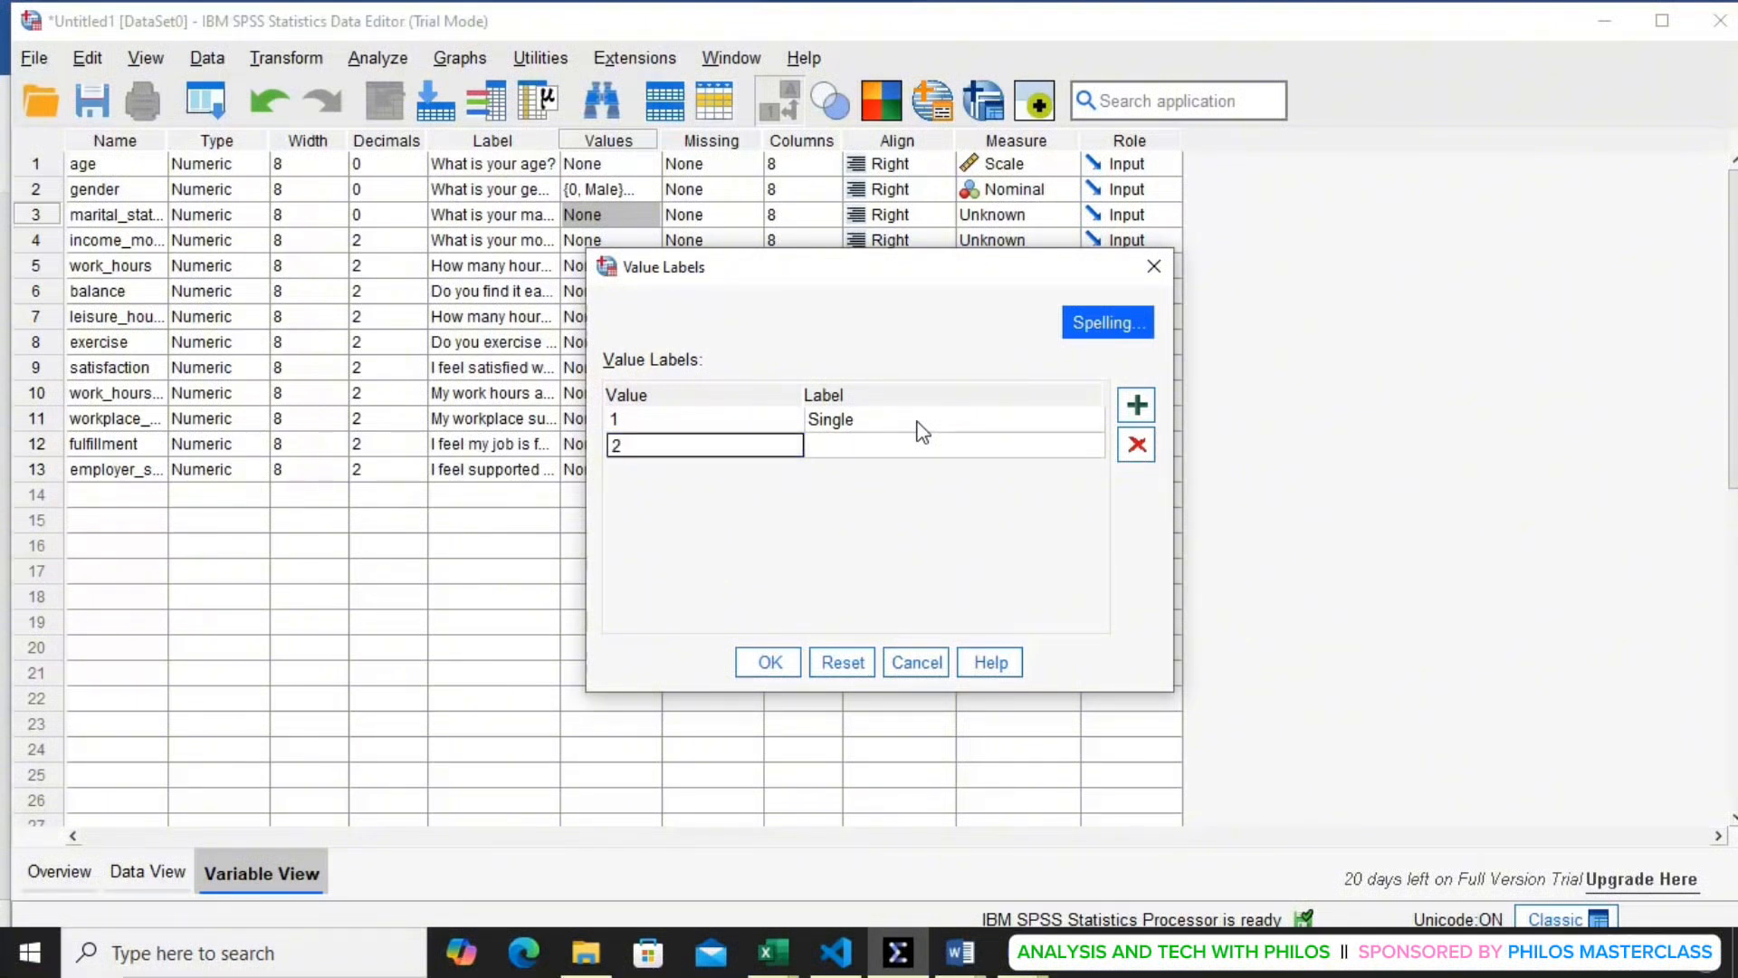
{"action": "left_click", "coordinate": [911, 446]}
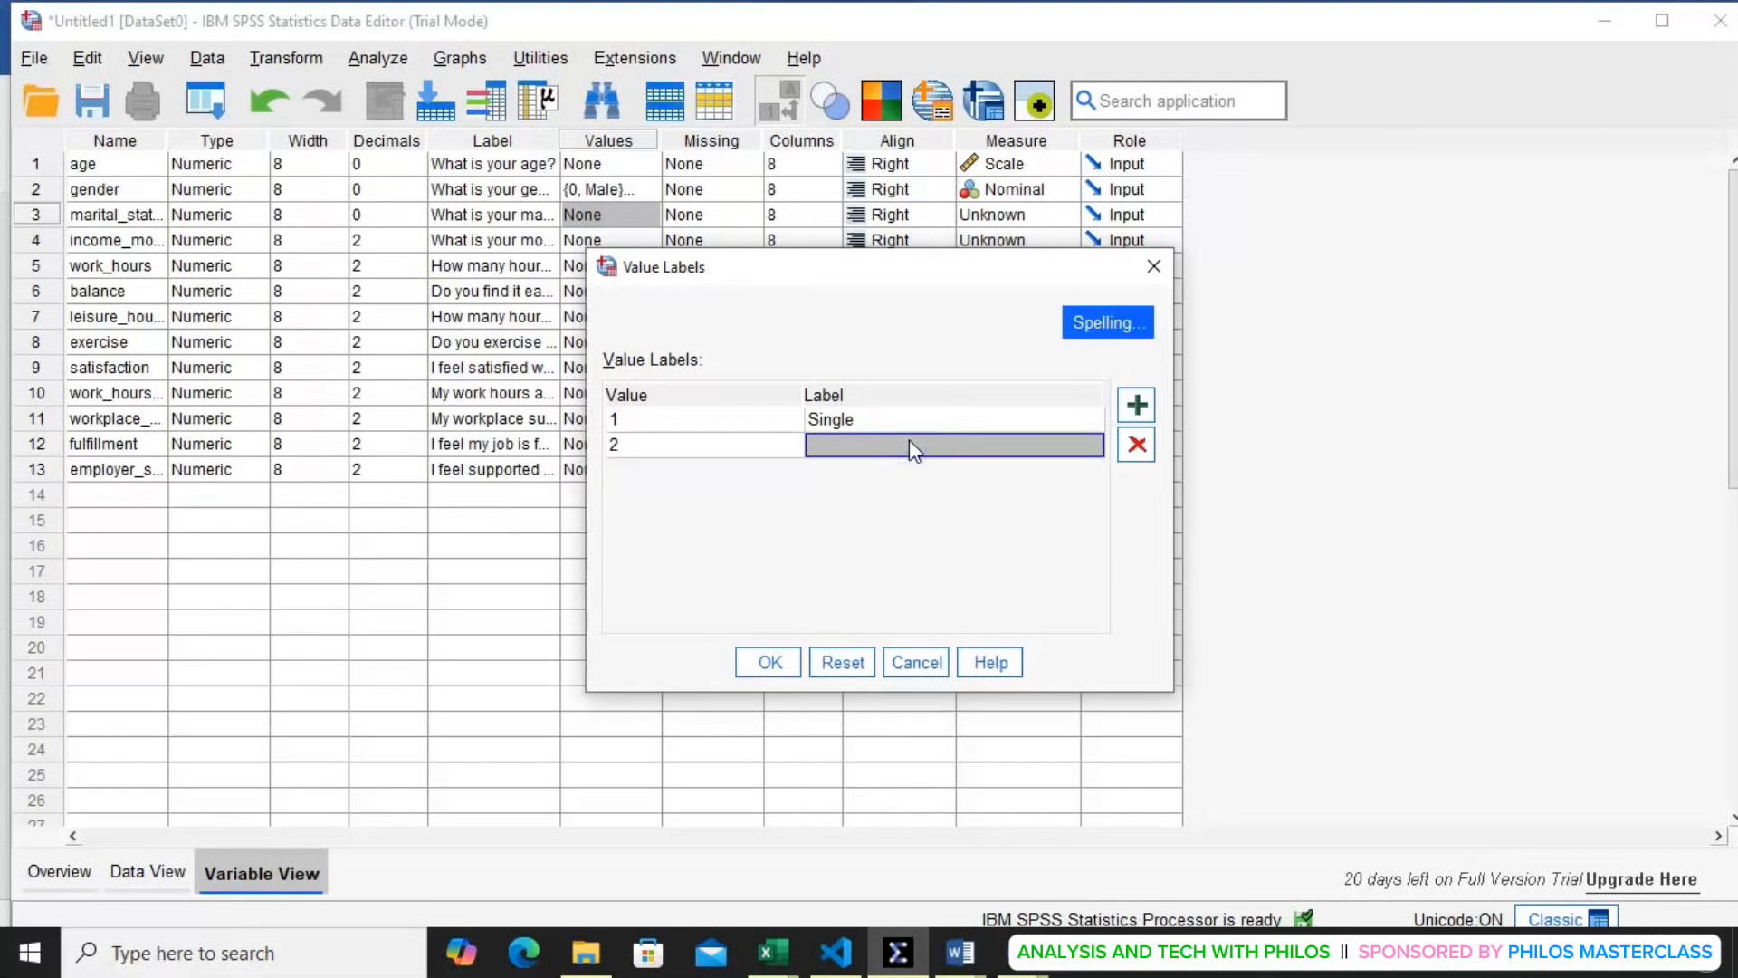
{"action": "type", "text": "Married"}
{"action": "key", "text": "Return"}
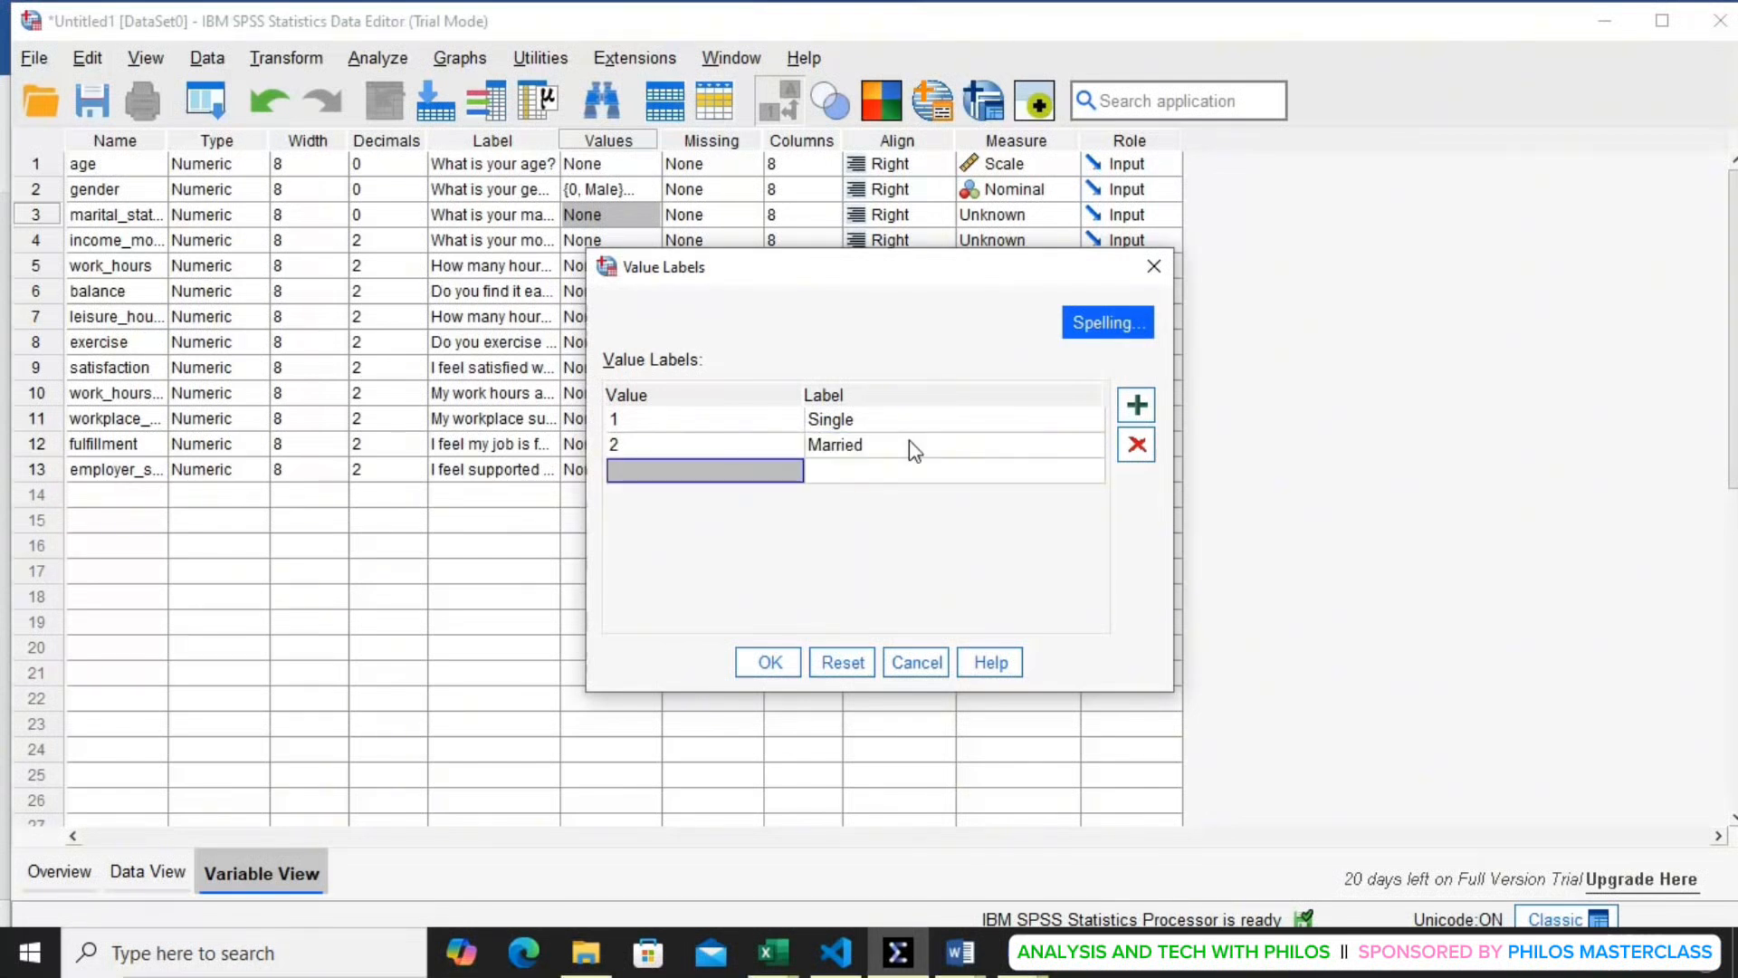
- Add the marital status value labels Divorced for 3 and Widowed for 4, and apply the whole label list
{"action": "type", "text": "3"}
{"action": "left_click", "coordinate": [906, 447]}
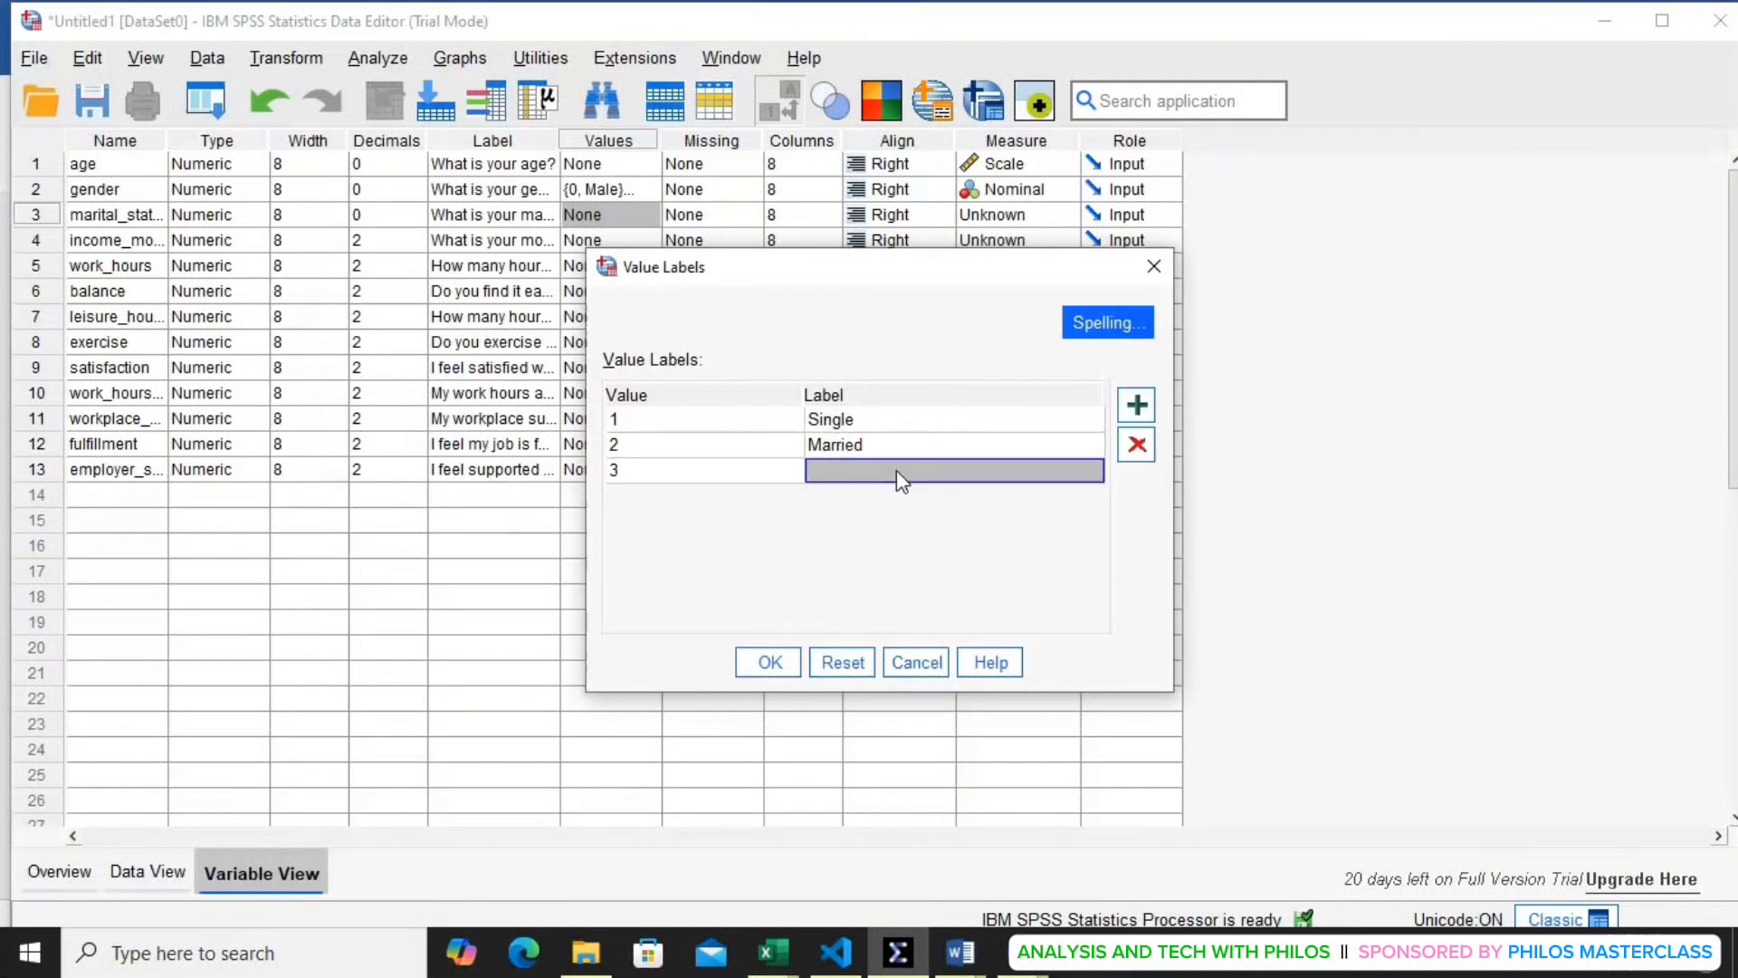
{"action": "type", "text": "Divorced"}
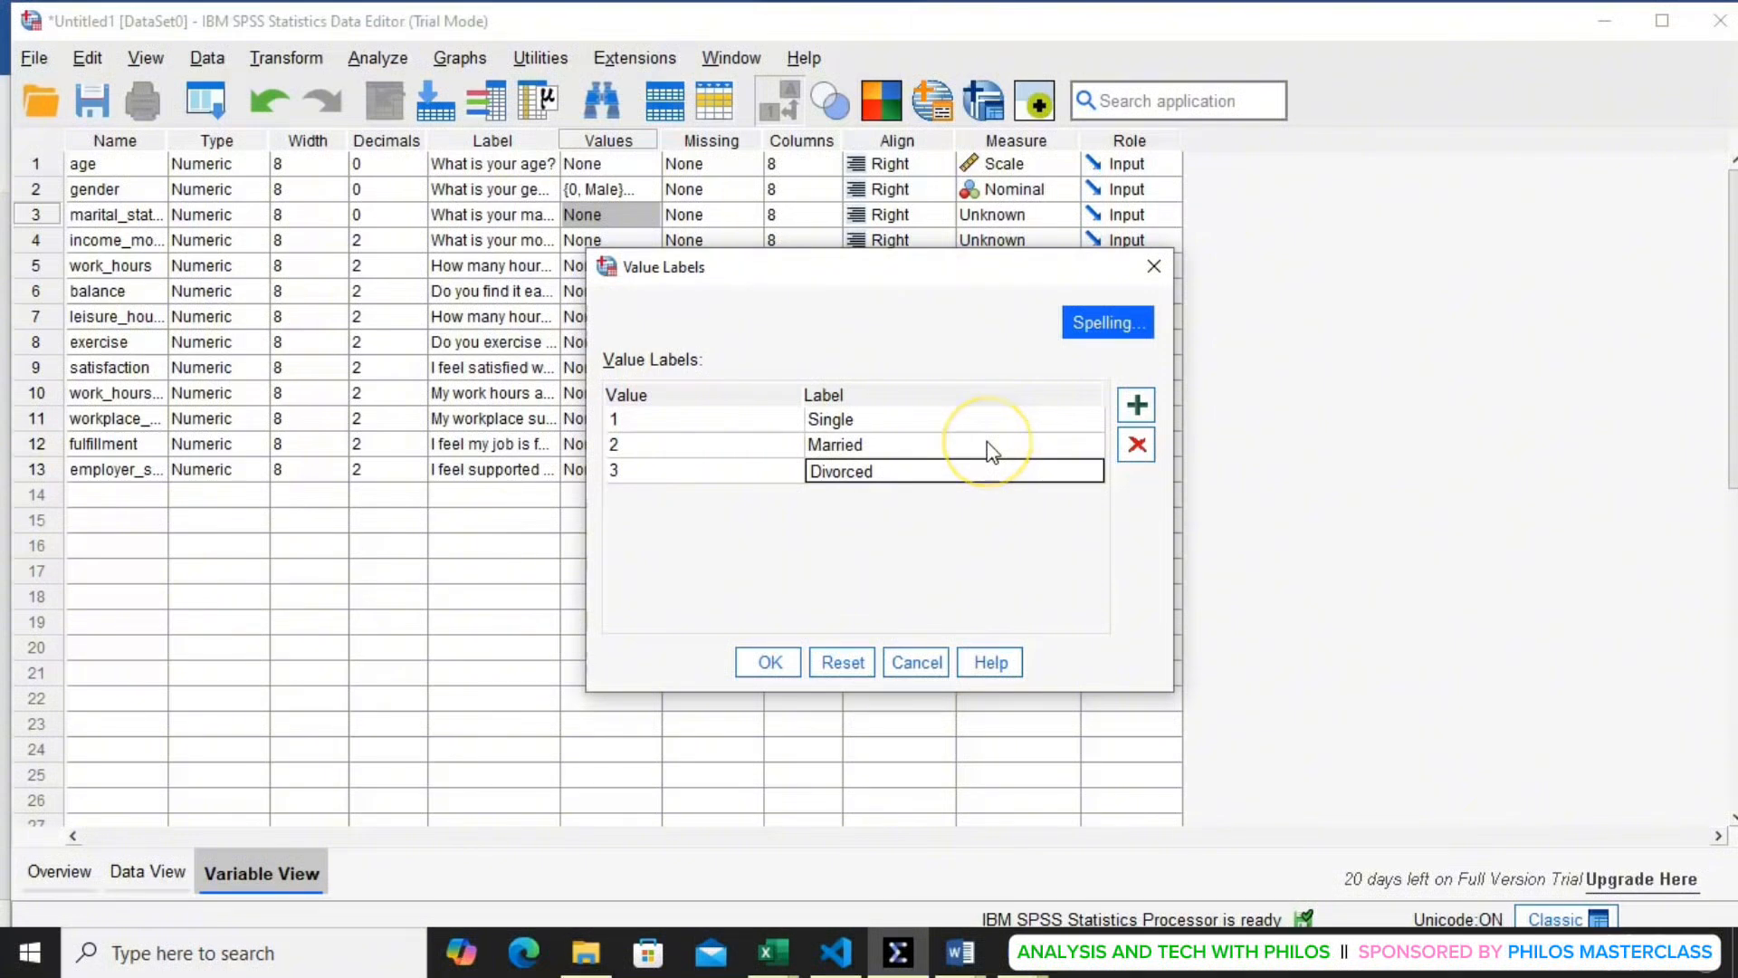
{"action": "key", "text": "Return"}
{"action": "type", "text": "4"}
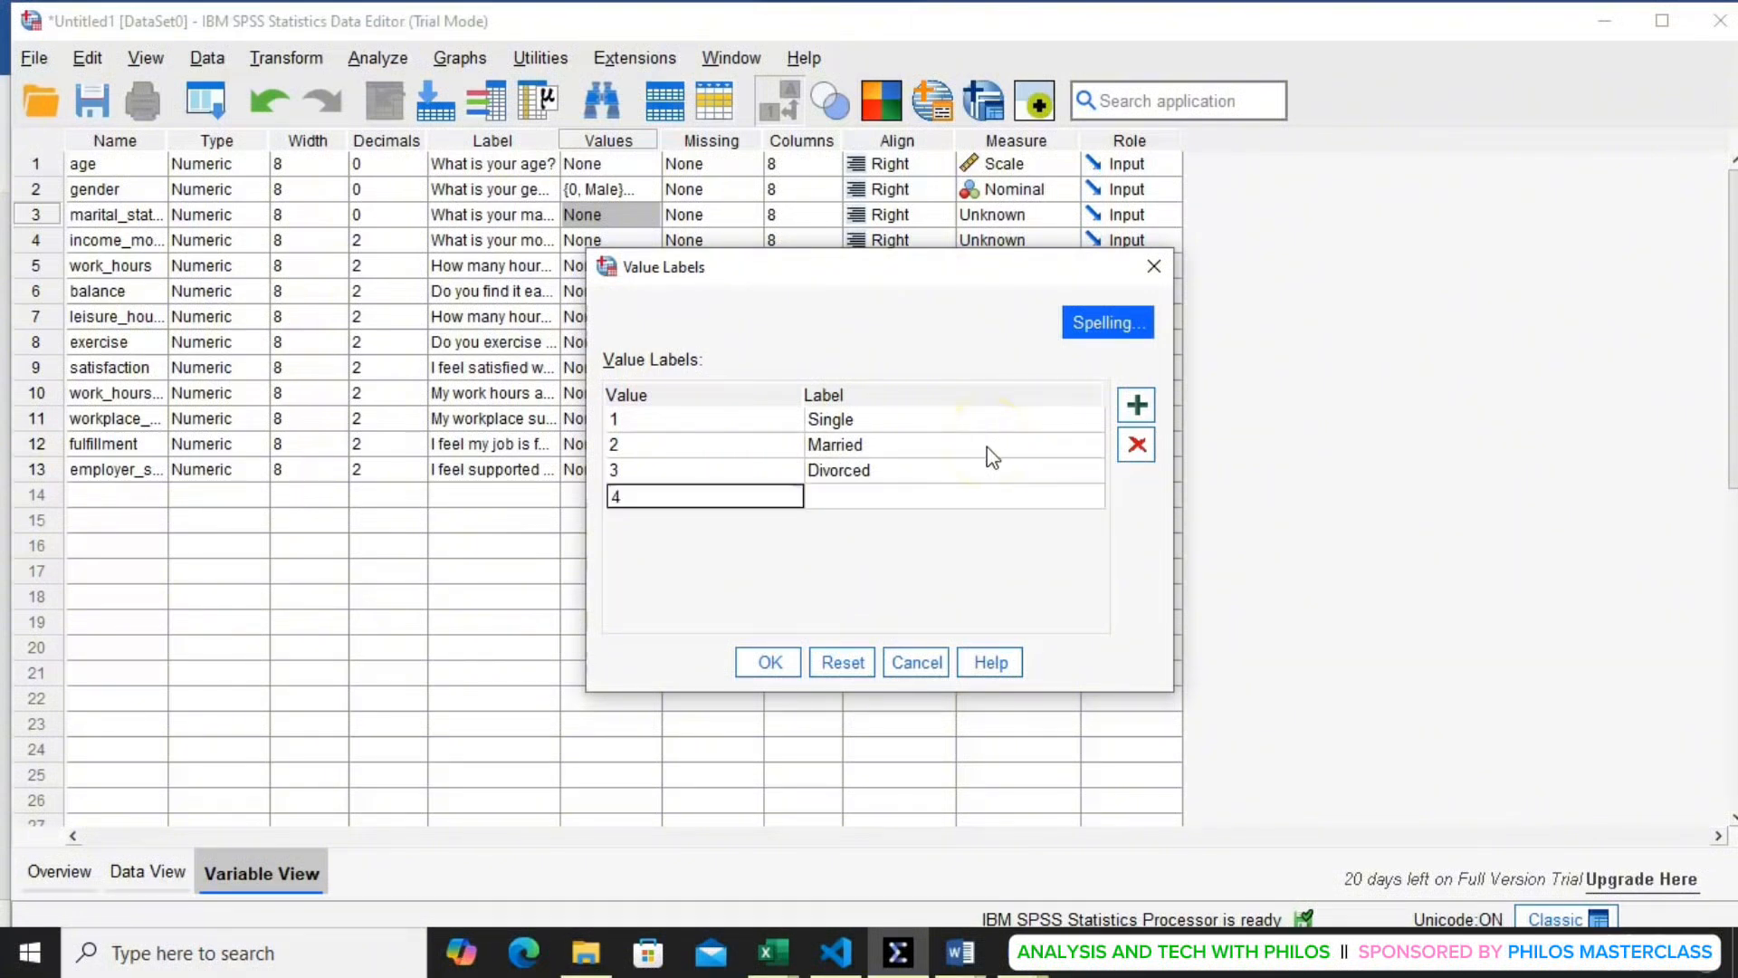
{"action": "left_click", "coordinate": [939, 498]}
{"action": "type", "text": "Widowed"}
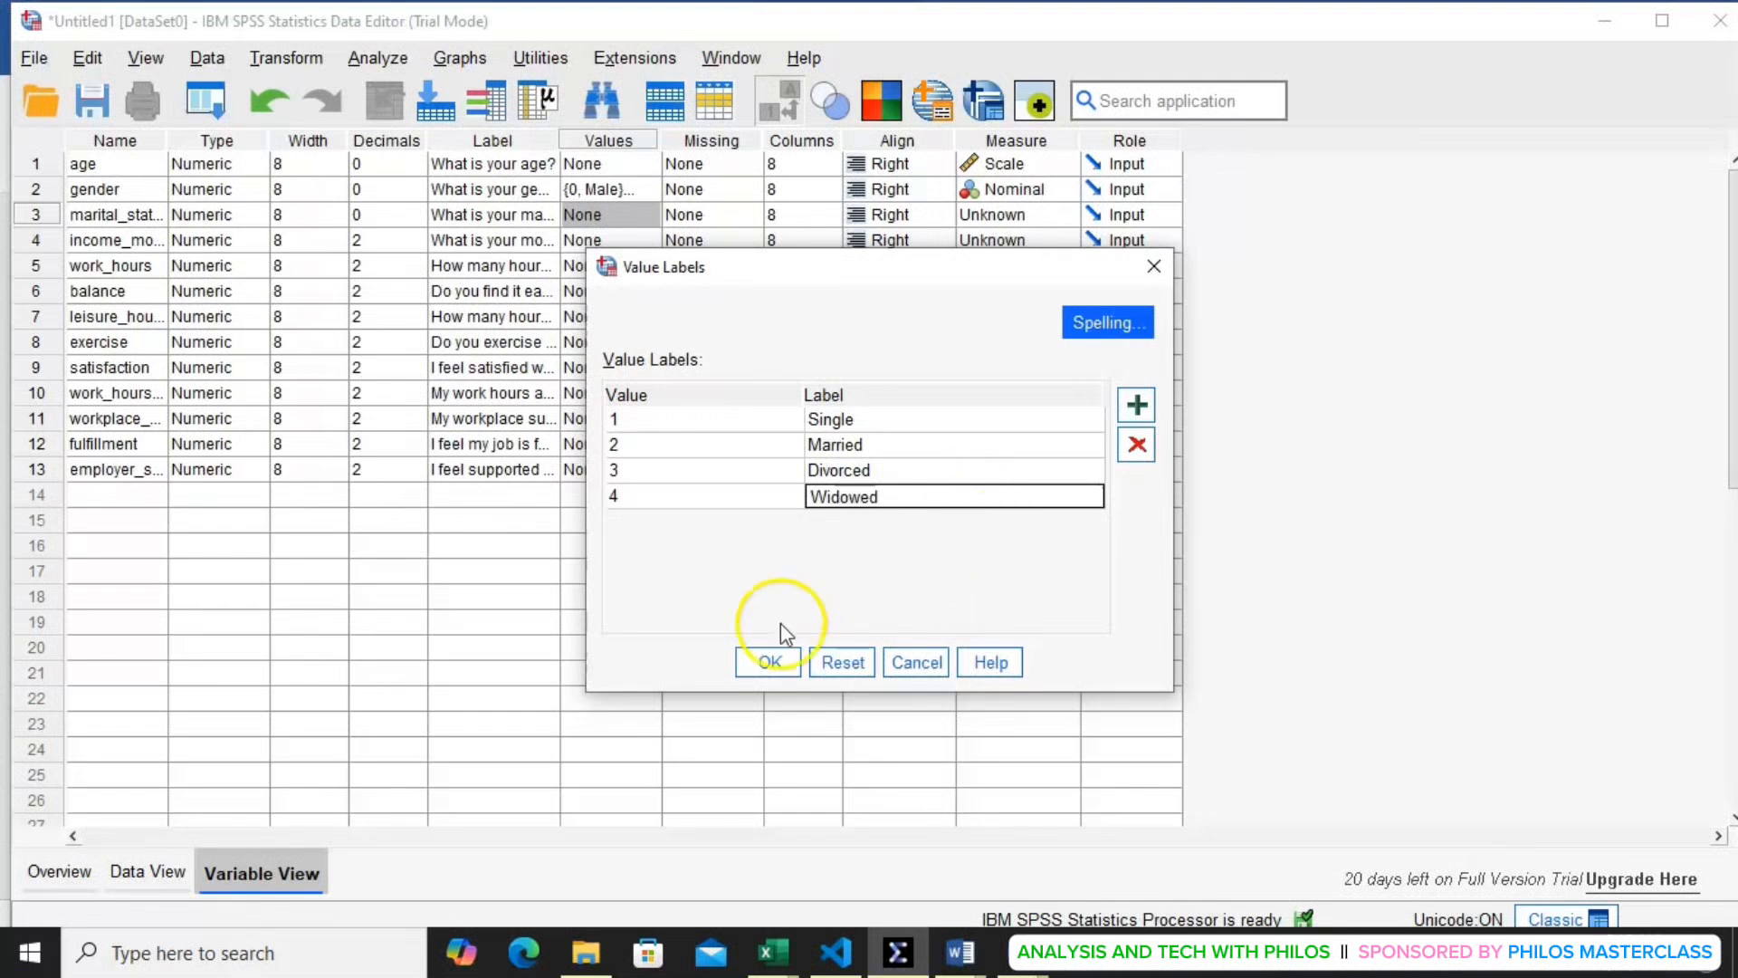
{"action": "left_click", "coordinate": [765, 662]}
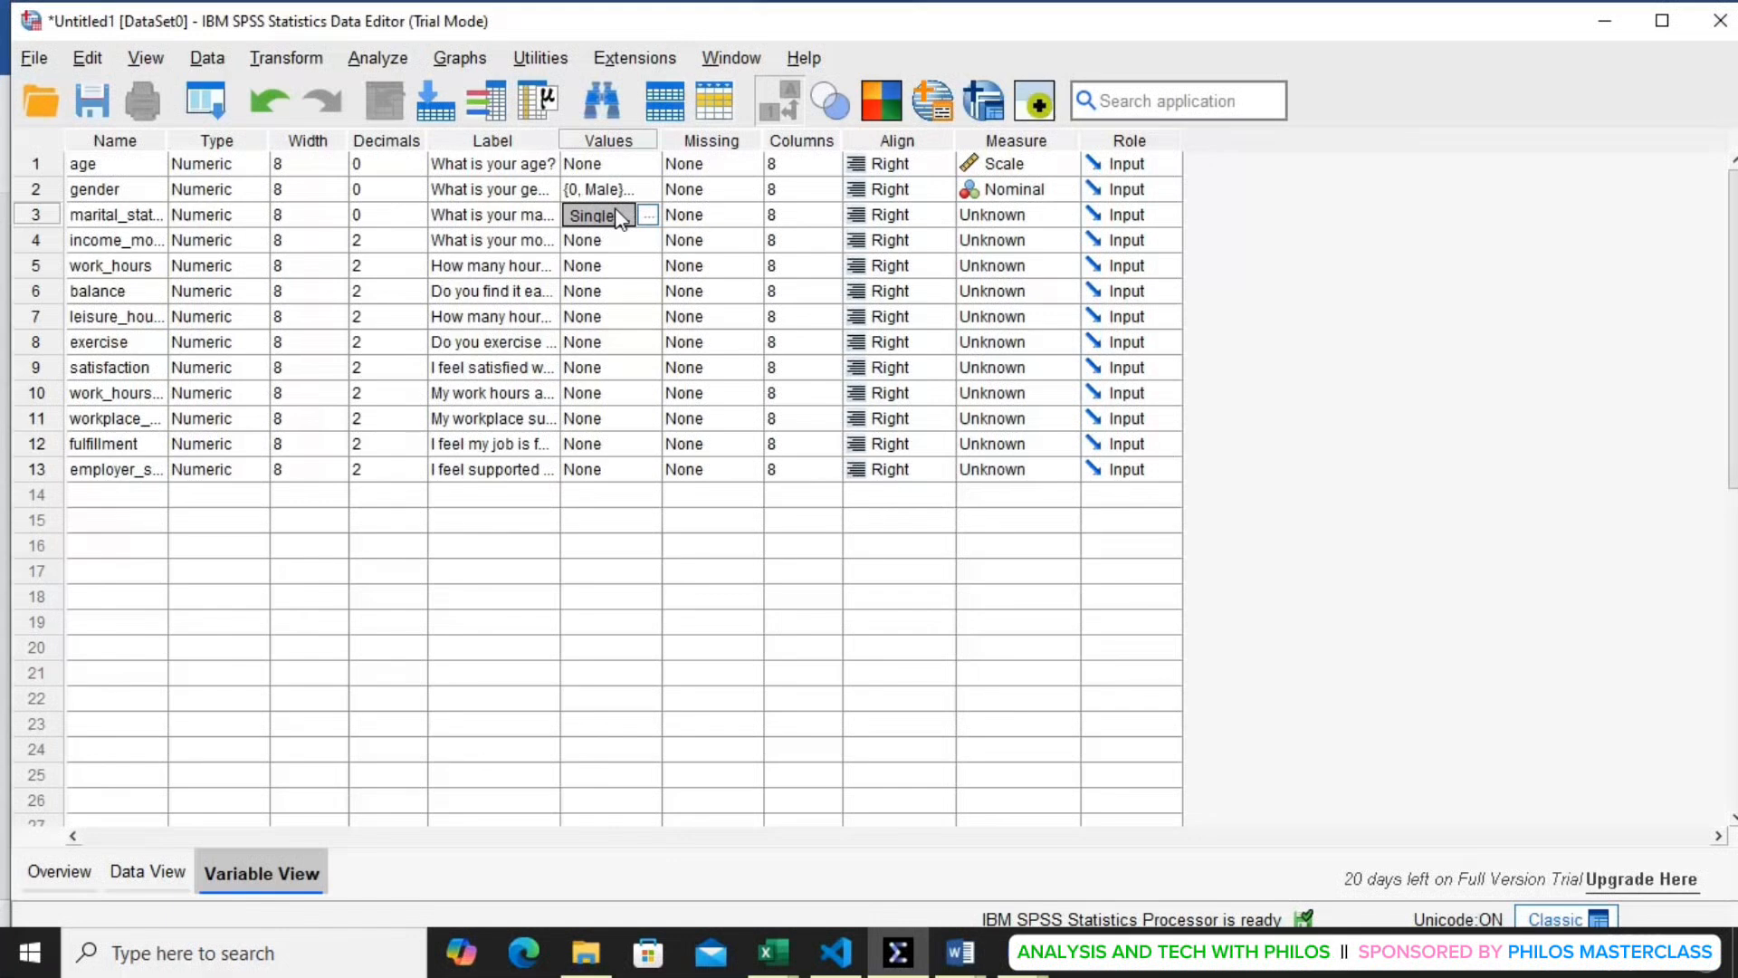
- Set the measurement level of the marital status variable to Nominal
{"action": "left_click", "coordinate": [722, 222]}
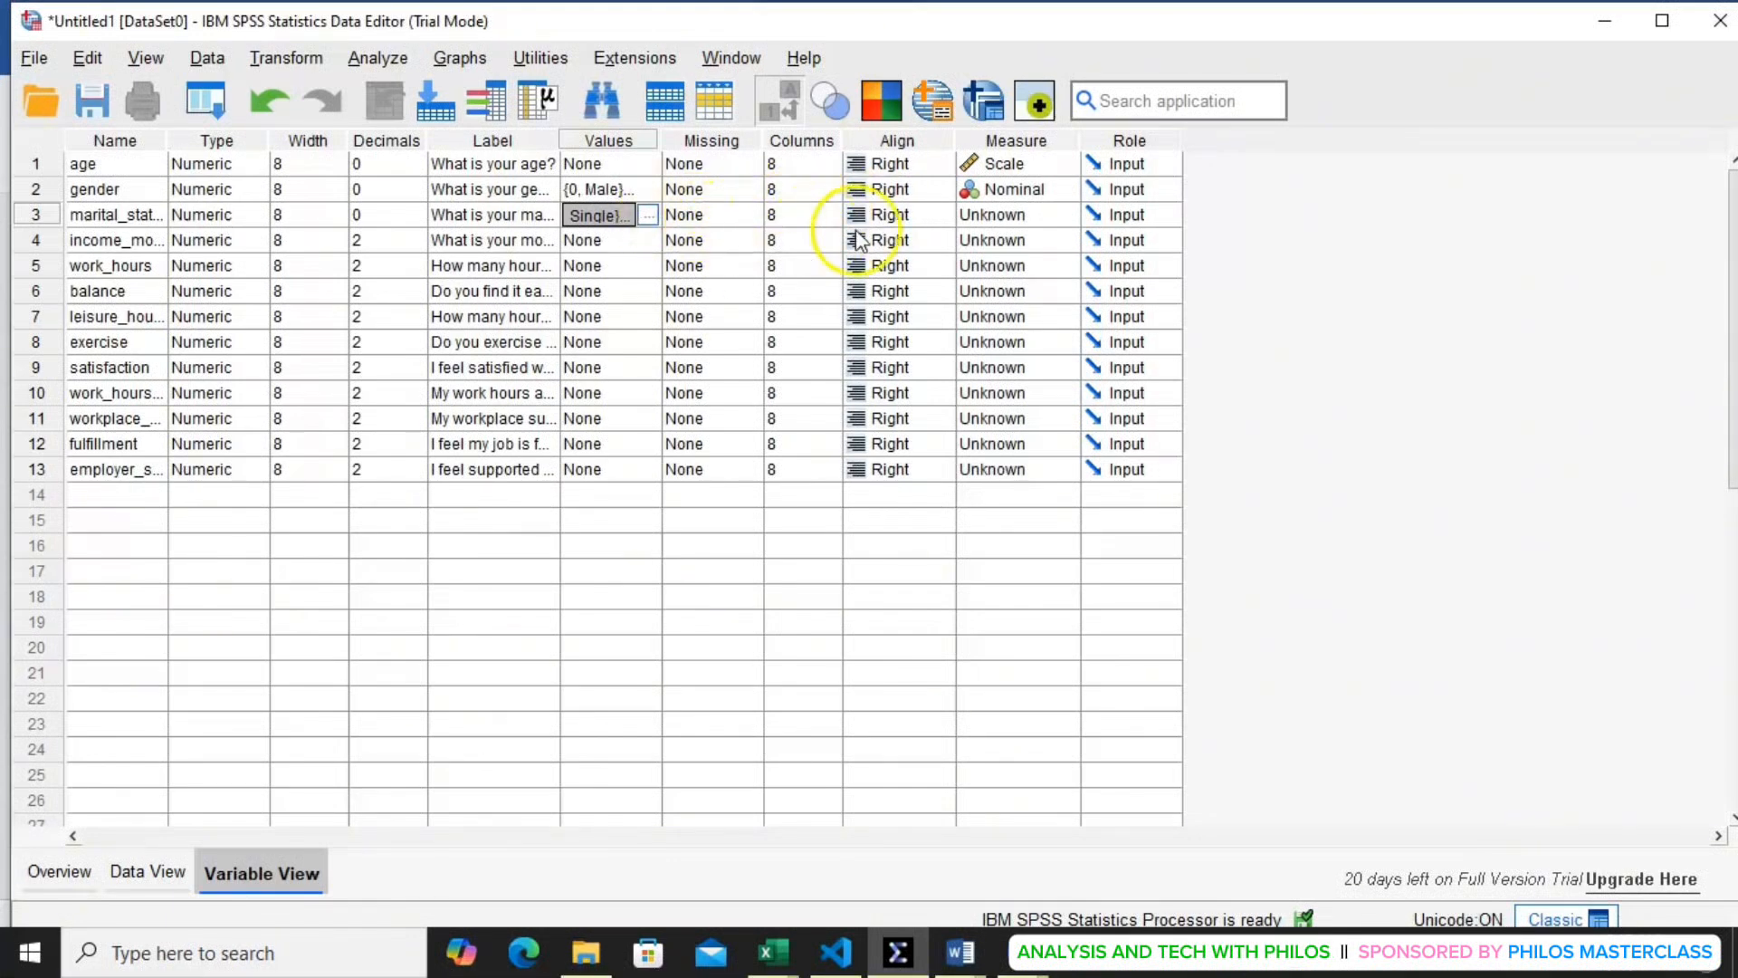
{"action": "left_click", "coordinate": [1034, 220]}
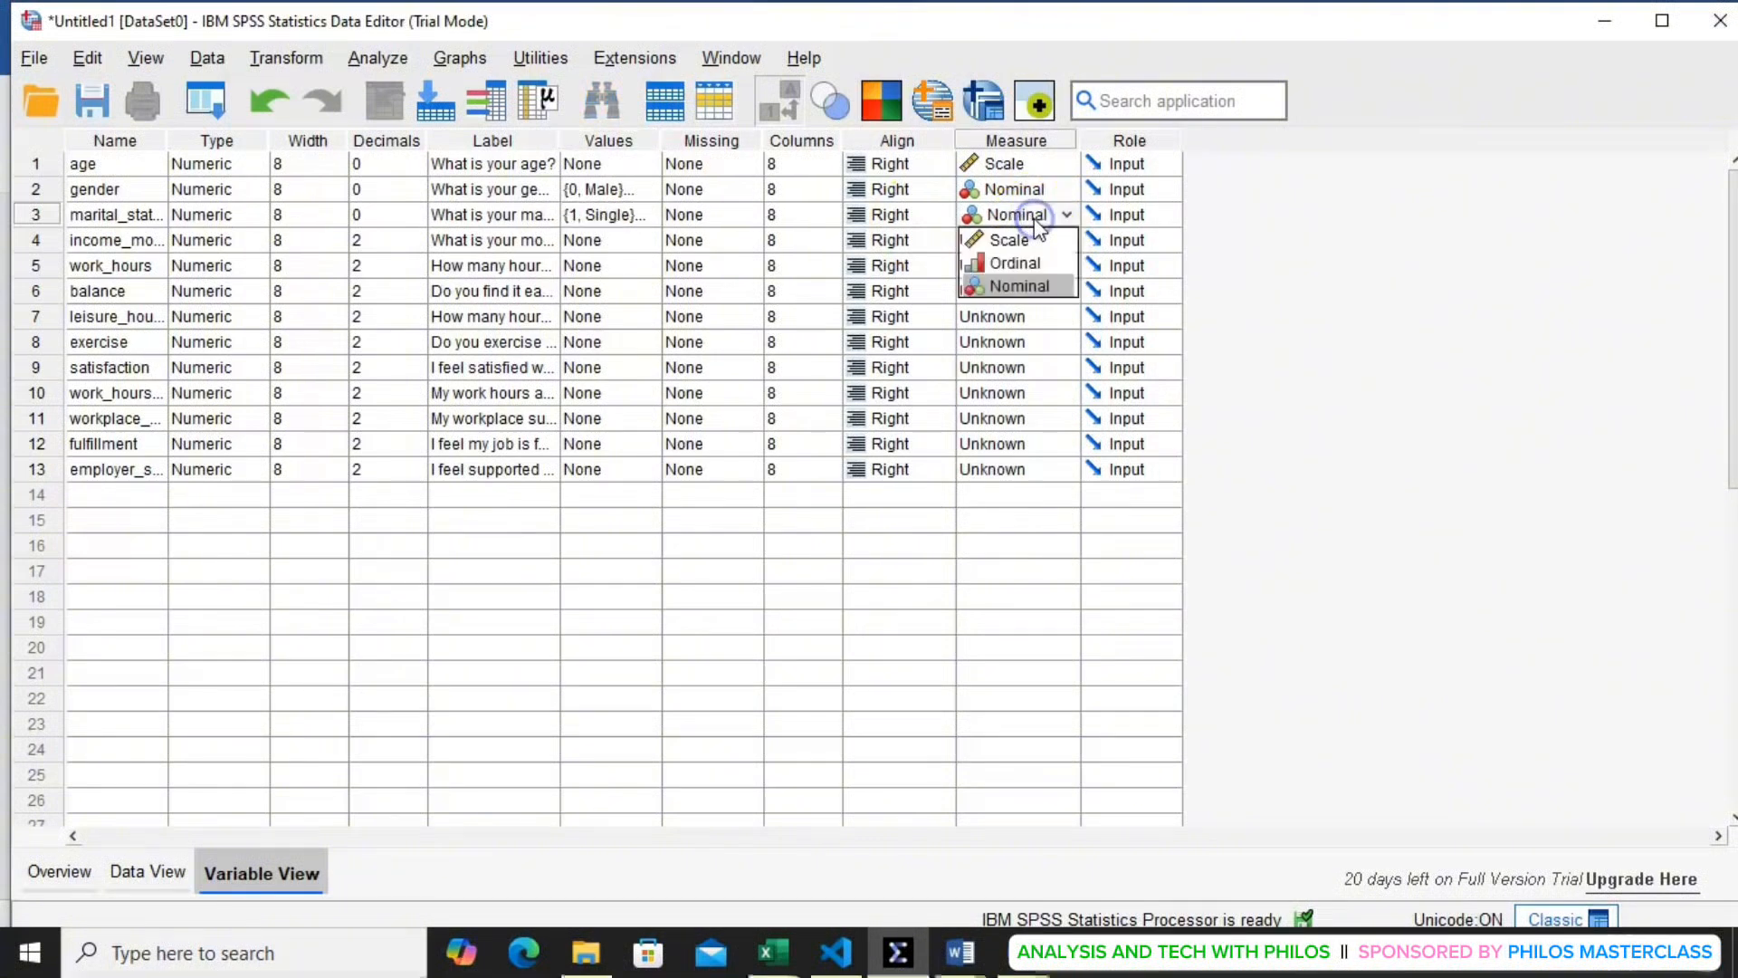
{"action": "left_click", "coordinate": [1018, 285]}
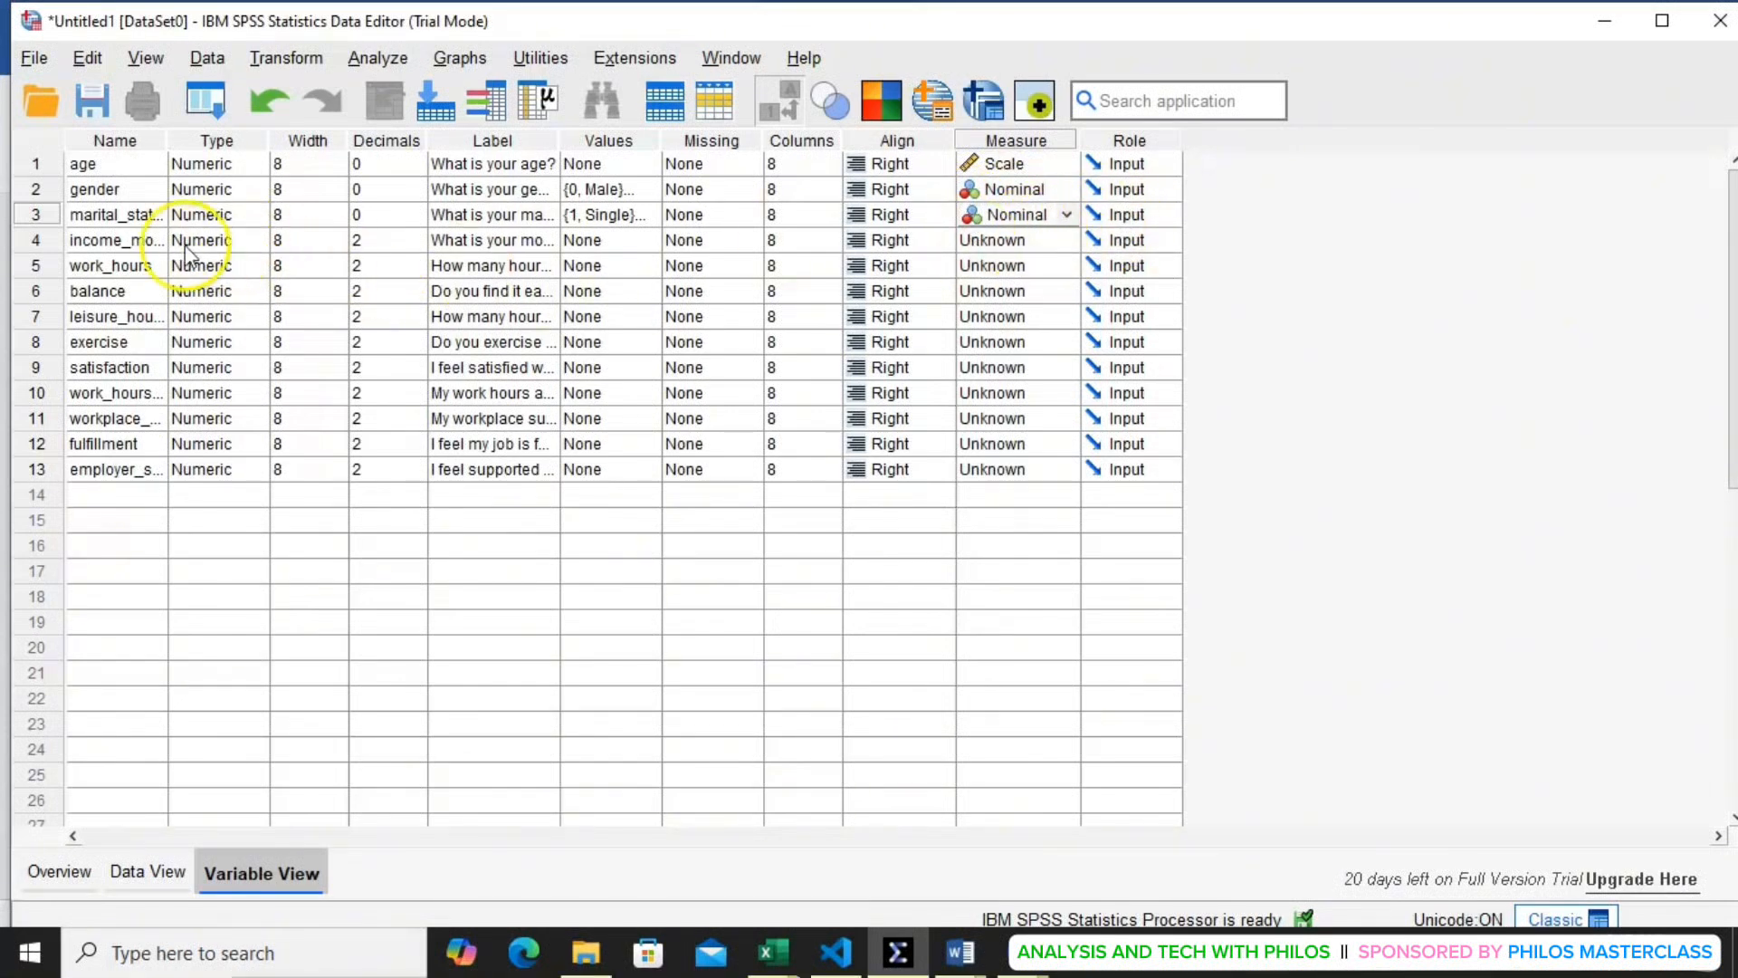
- Set the measurement level of the monthly income variable to Scale
{"action": "left_click", "coordinate": [141, 238]}
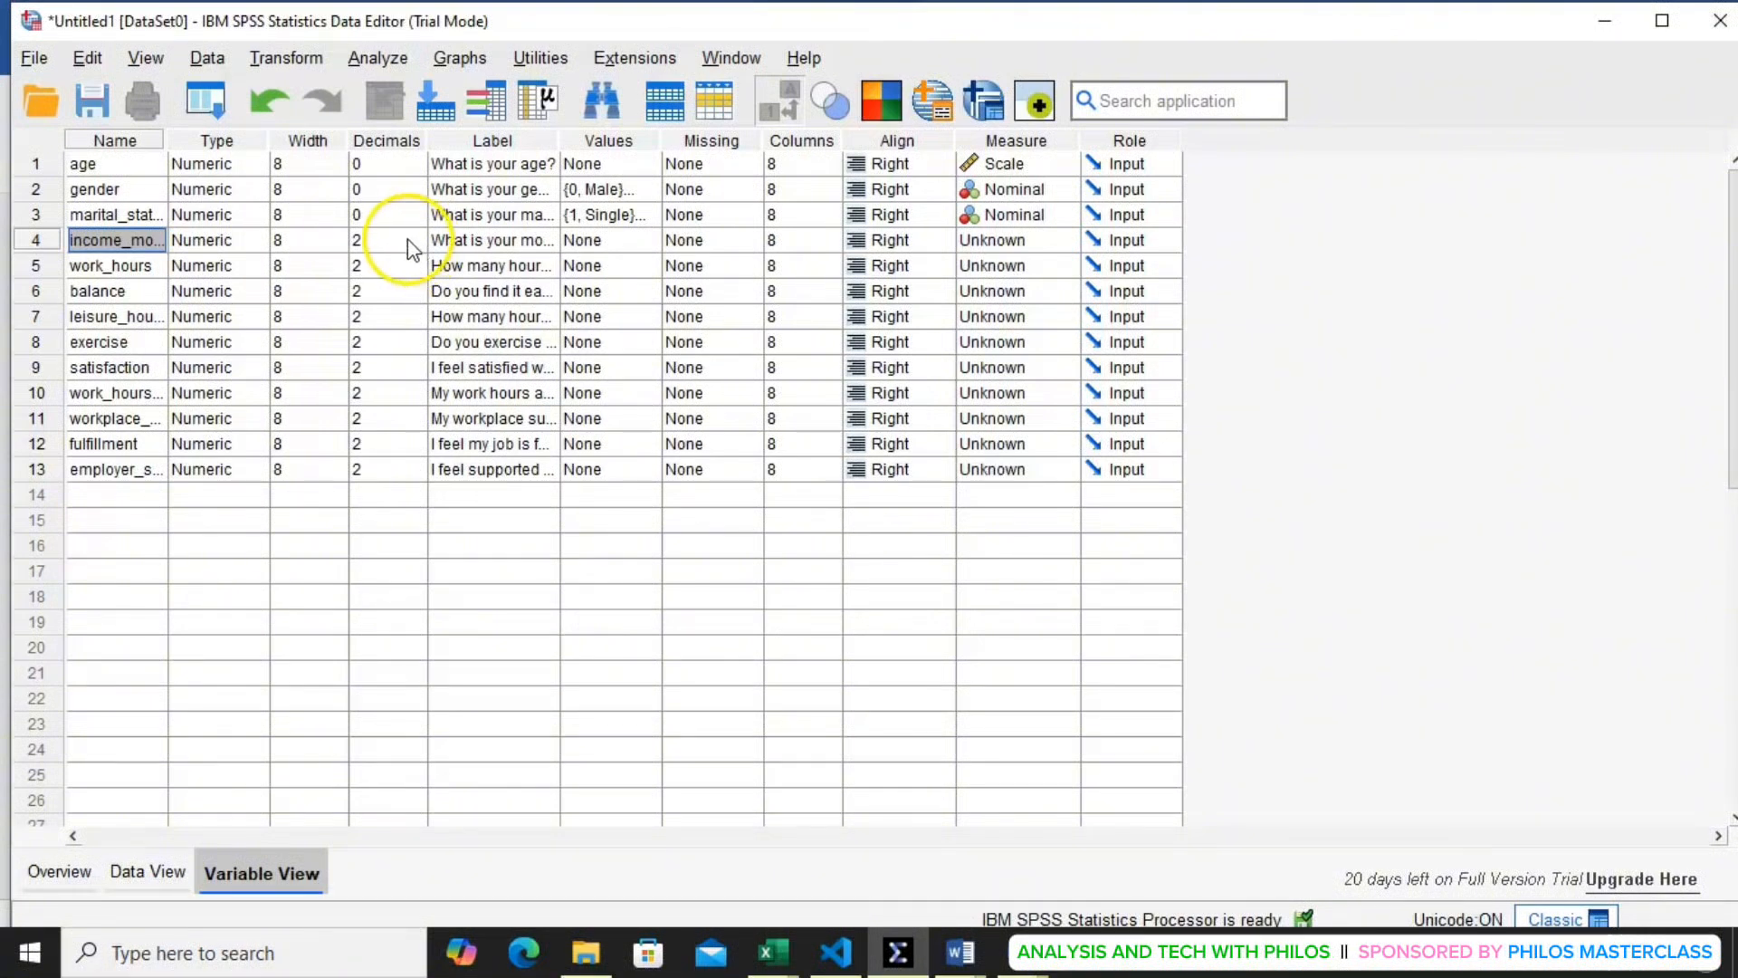
{"action": "left_click", "coordinate": [617, 241]}
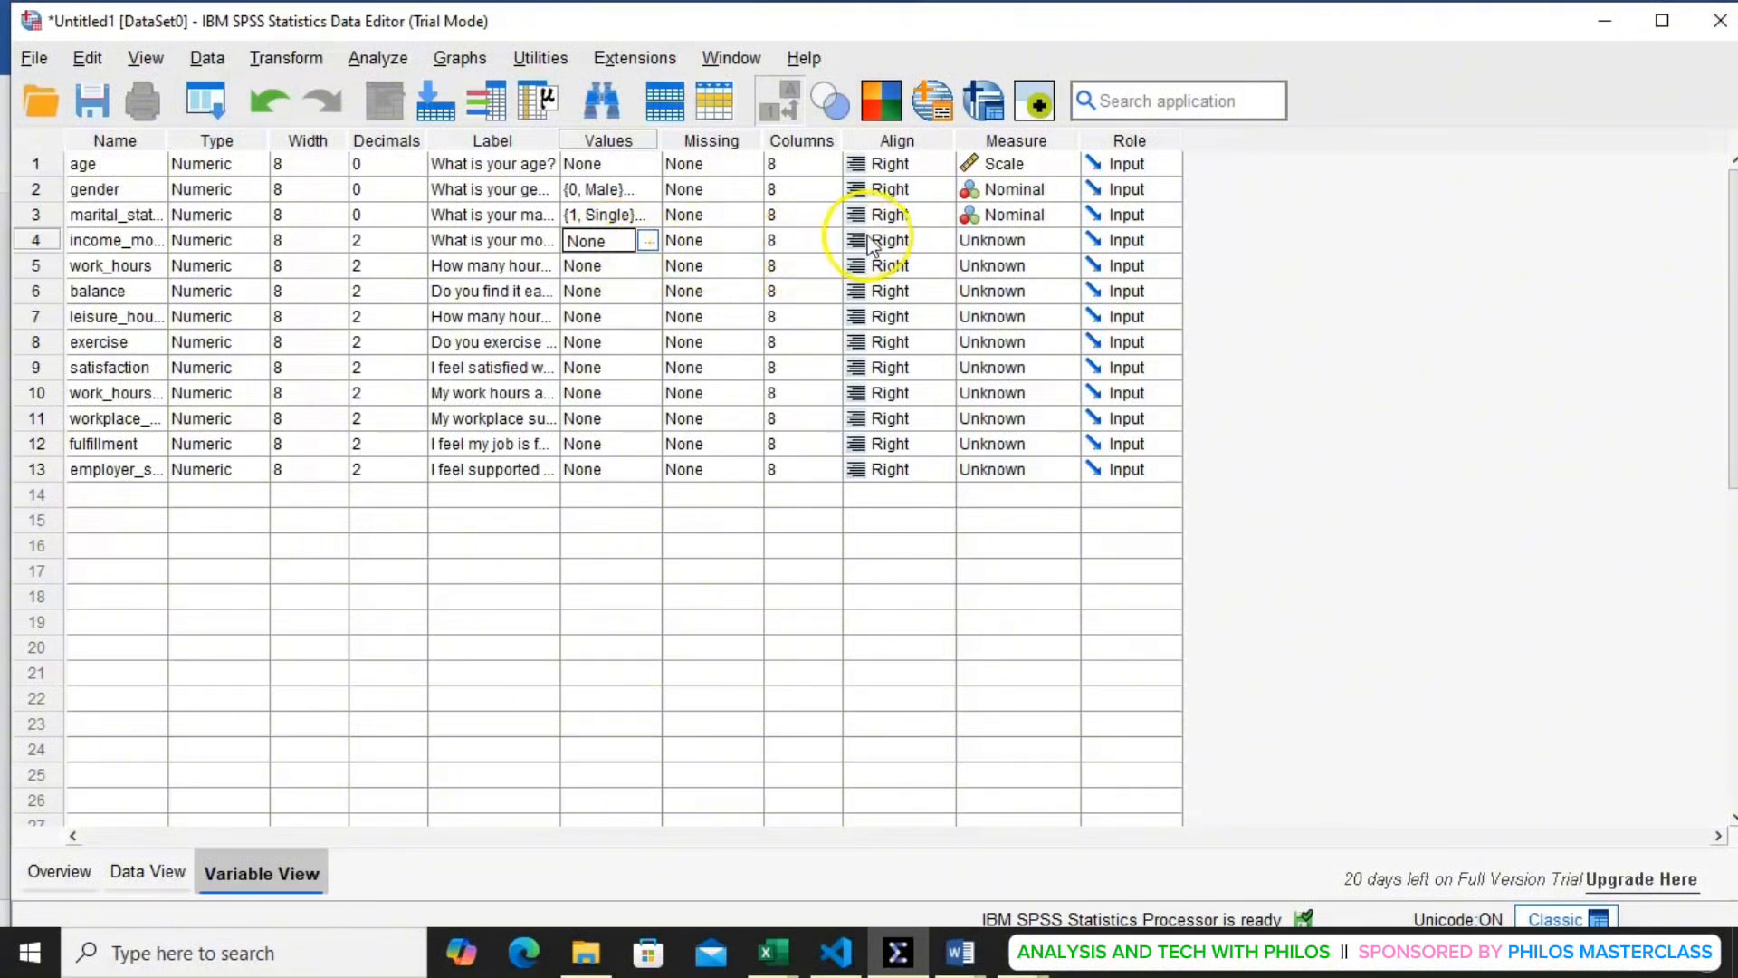
{"action": "left_click", "coordinate": [1049, 247]}
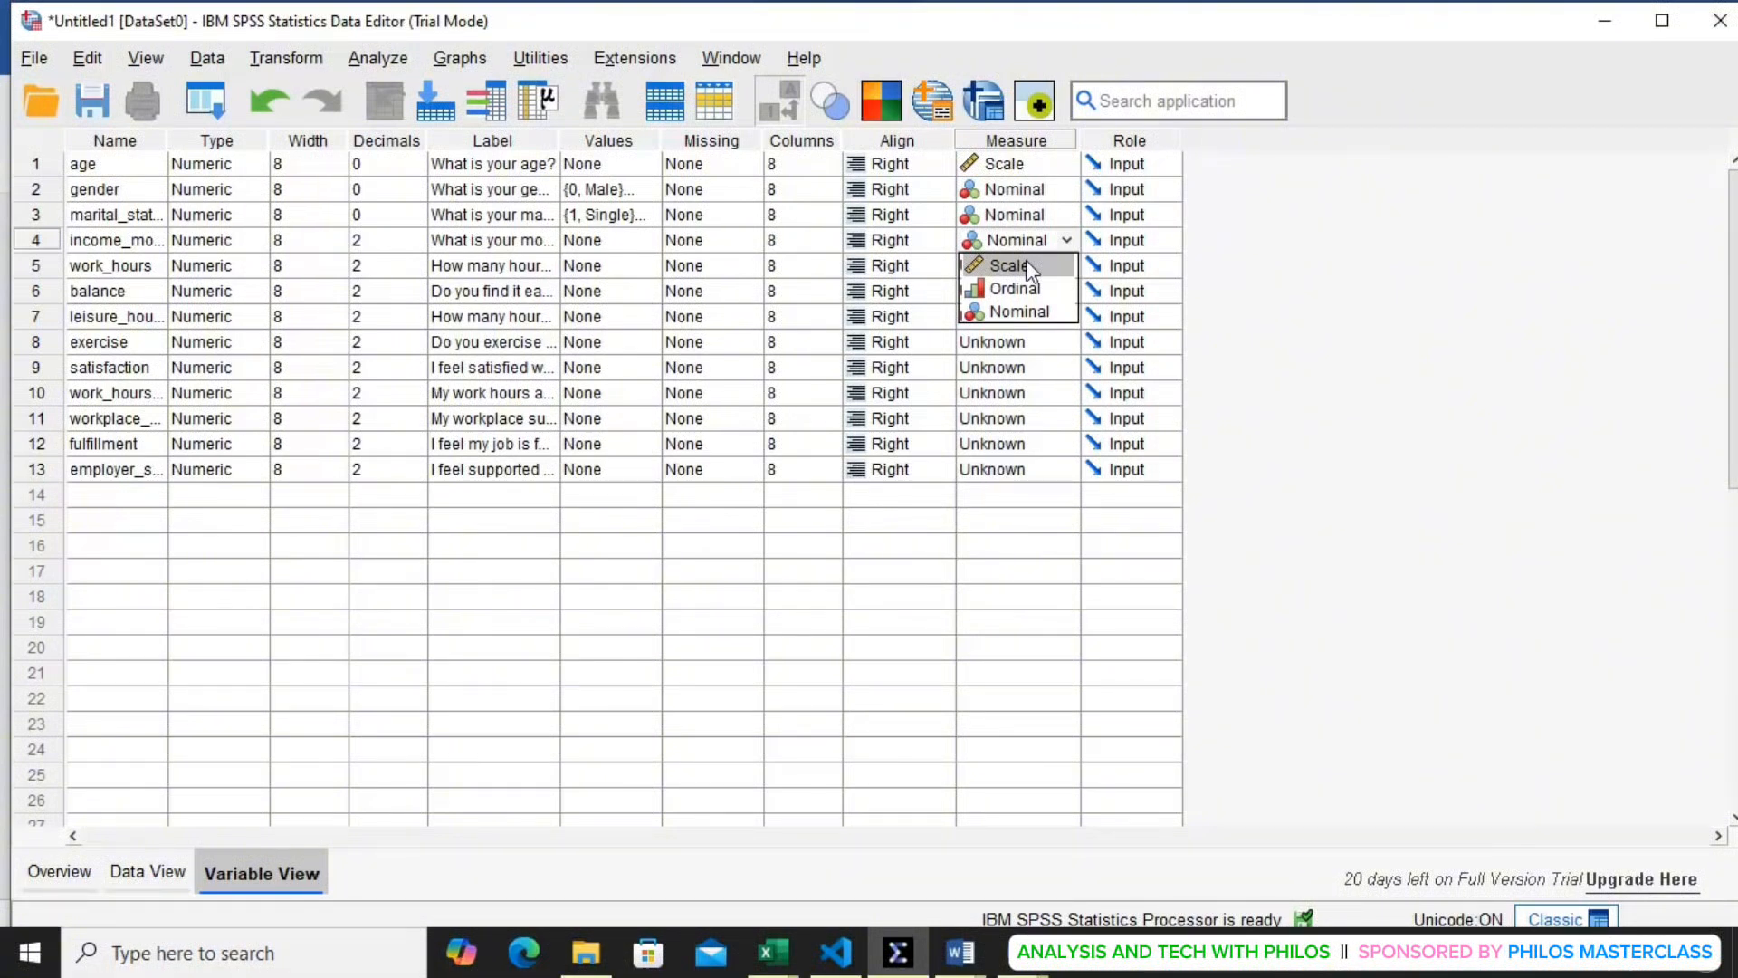
{"action": "left_click", "coordinate": [1027, 262]}
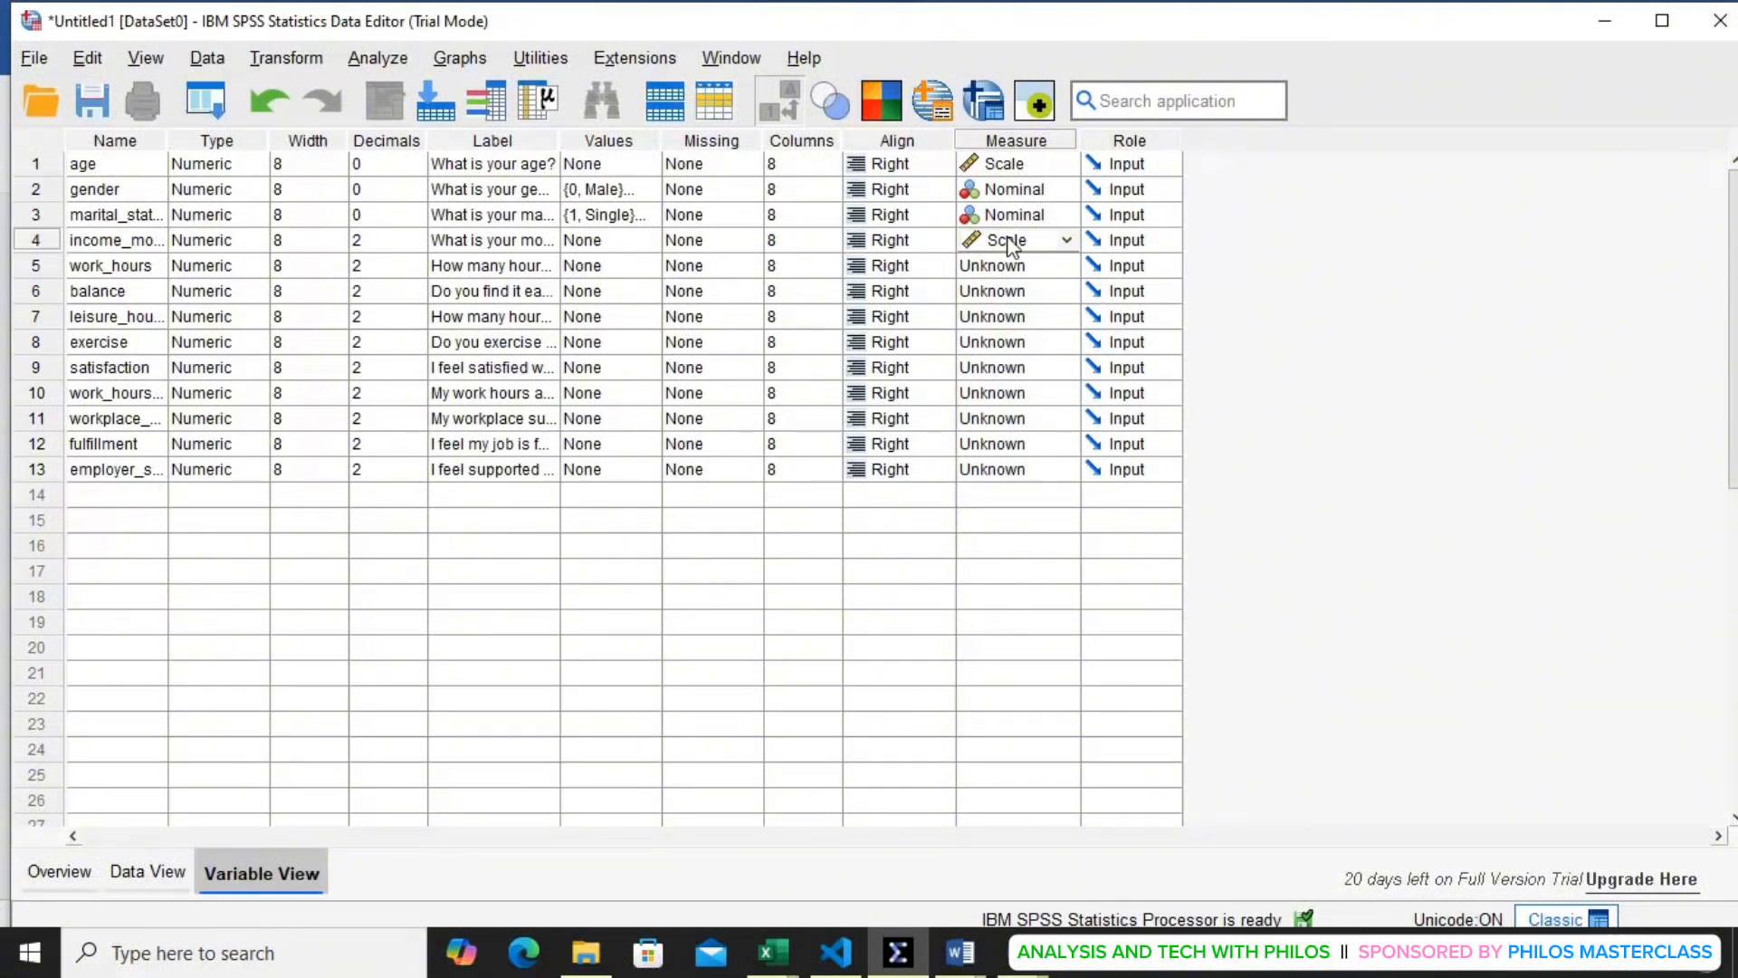
{"action": "left_click", "coordinate": [1011, 249]}
- Set the measurement level of the work_hours variable to Scale
{"action": "left_click", "coordinate": [116, 265]}
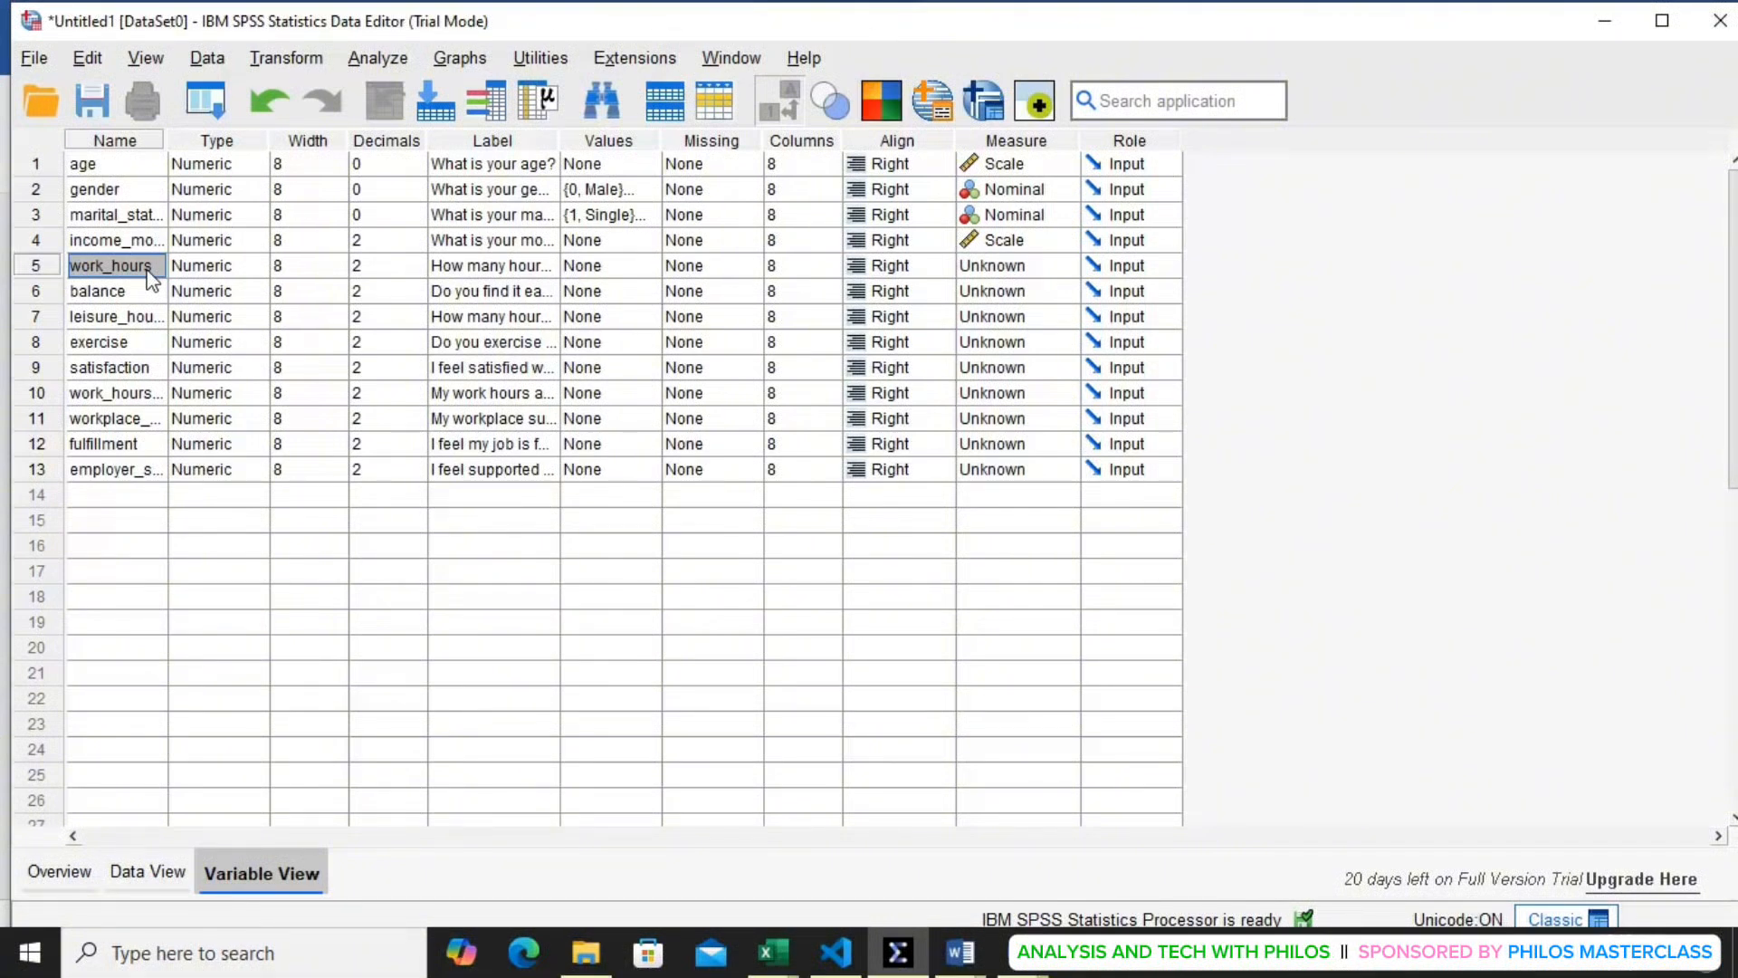
{"action": "left_click", "coordinate": [234, 273]}
{"action": "left_click", "coordinate": [1019, 265]}
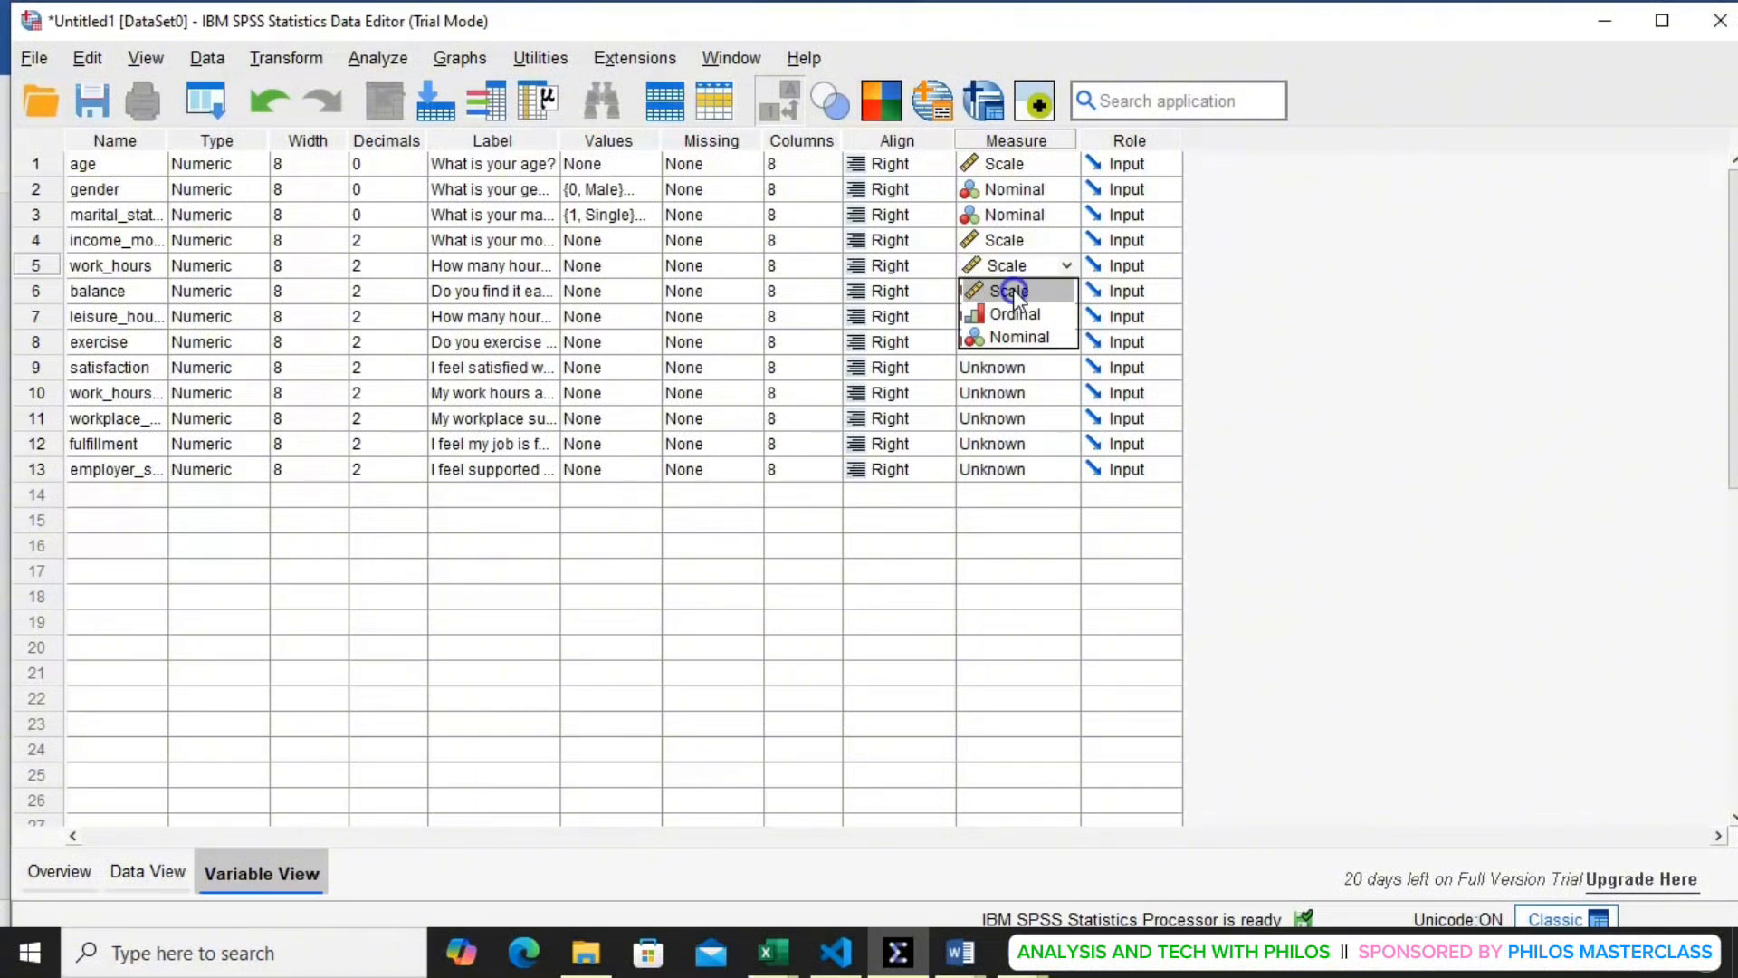
{"action": "left_click", "coordinate": [1013, 289]}
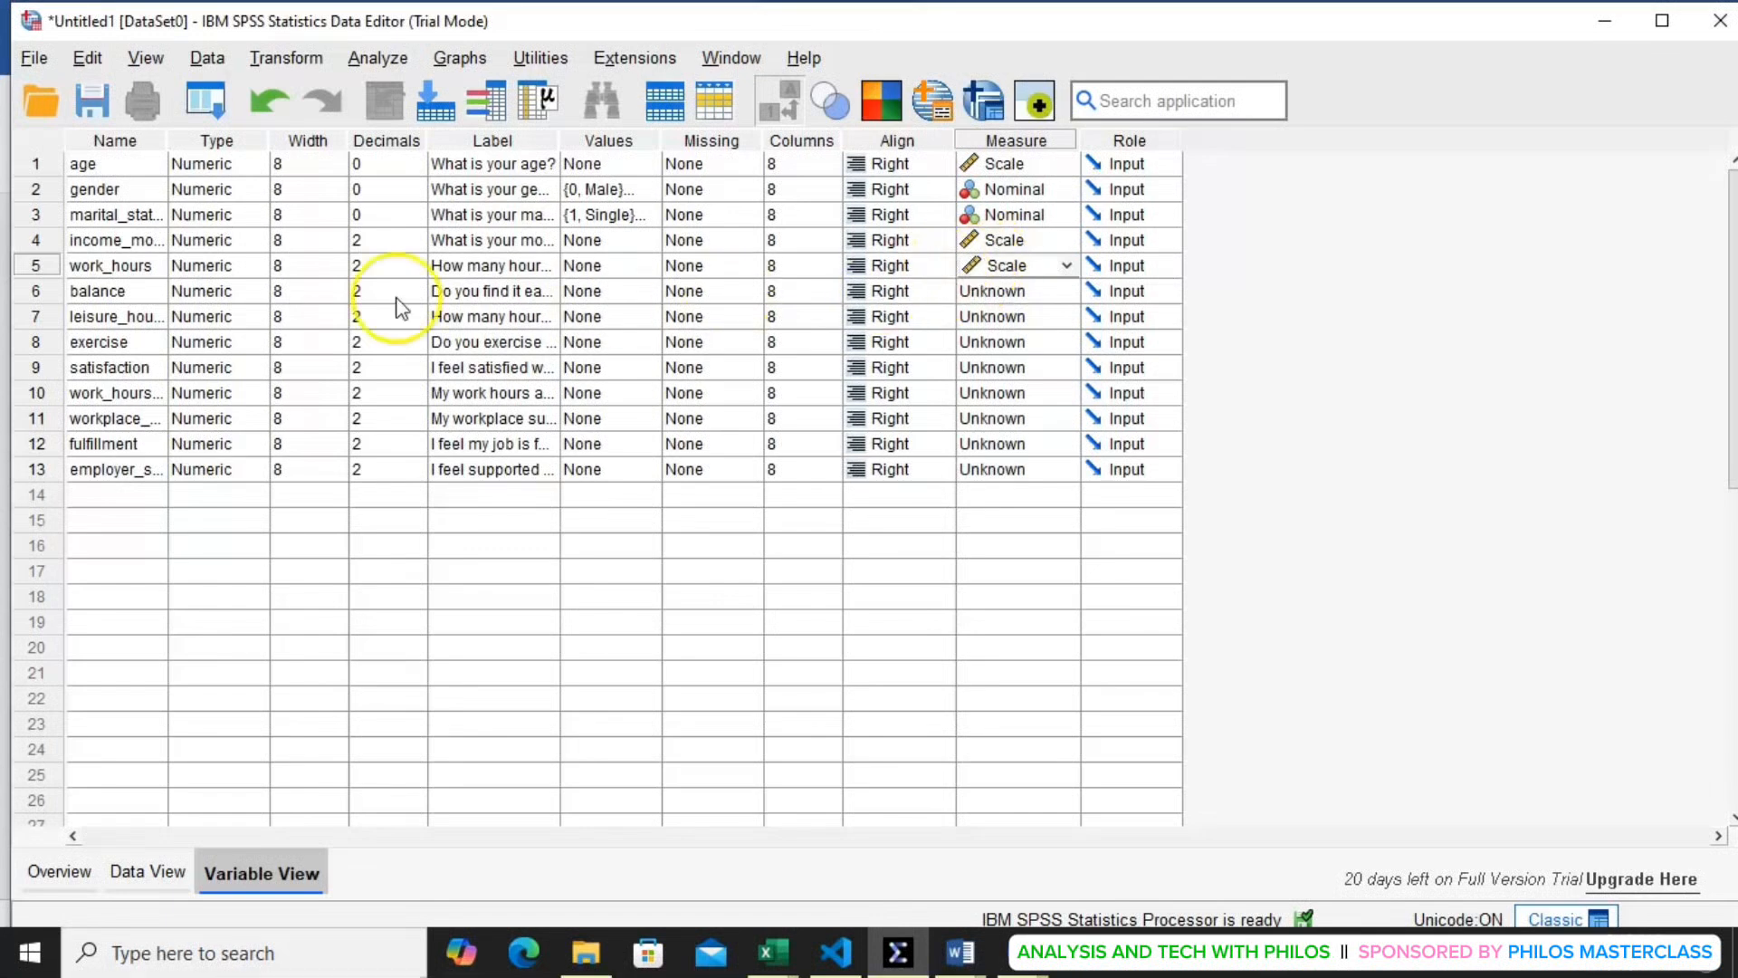
- Widen the Label column to fit the question texts and set the balance variable's decimals to 0
{"action": "left_click", "coordinate": [136, 292]}
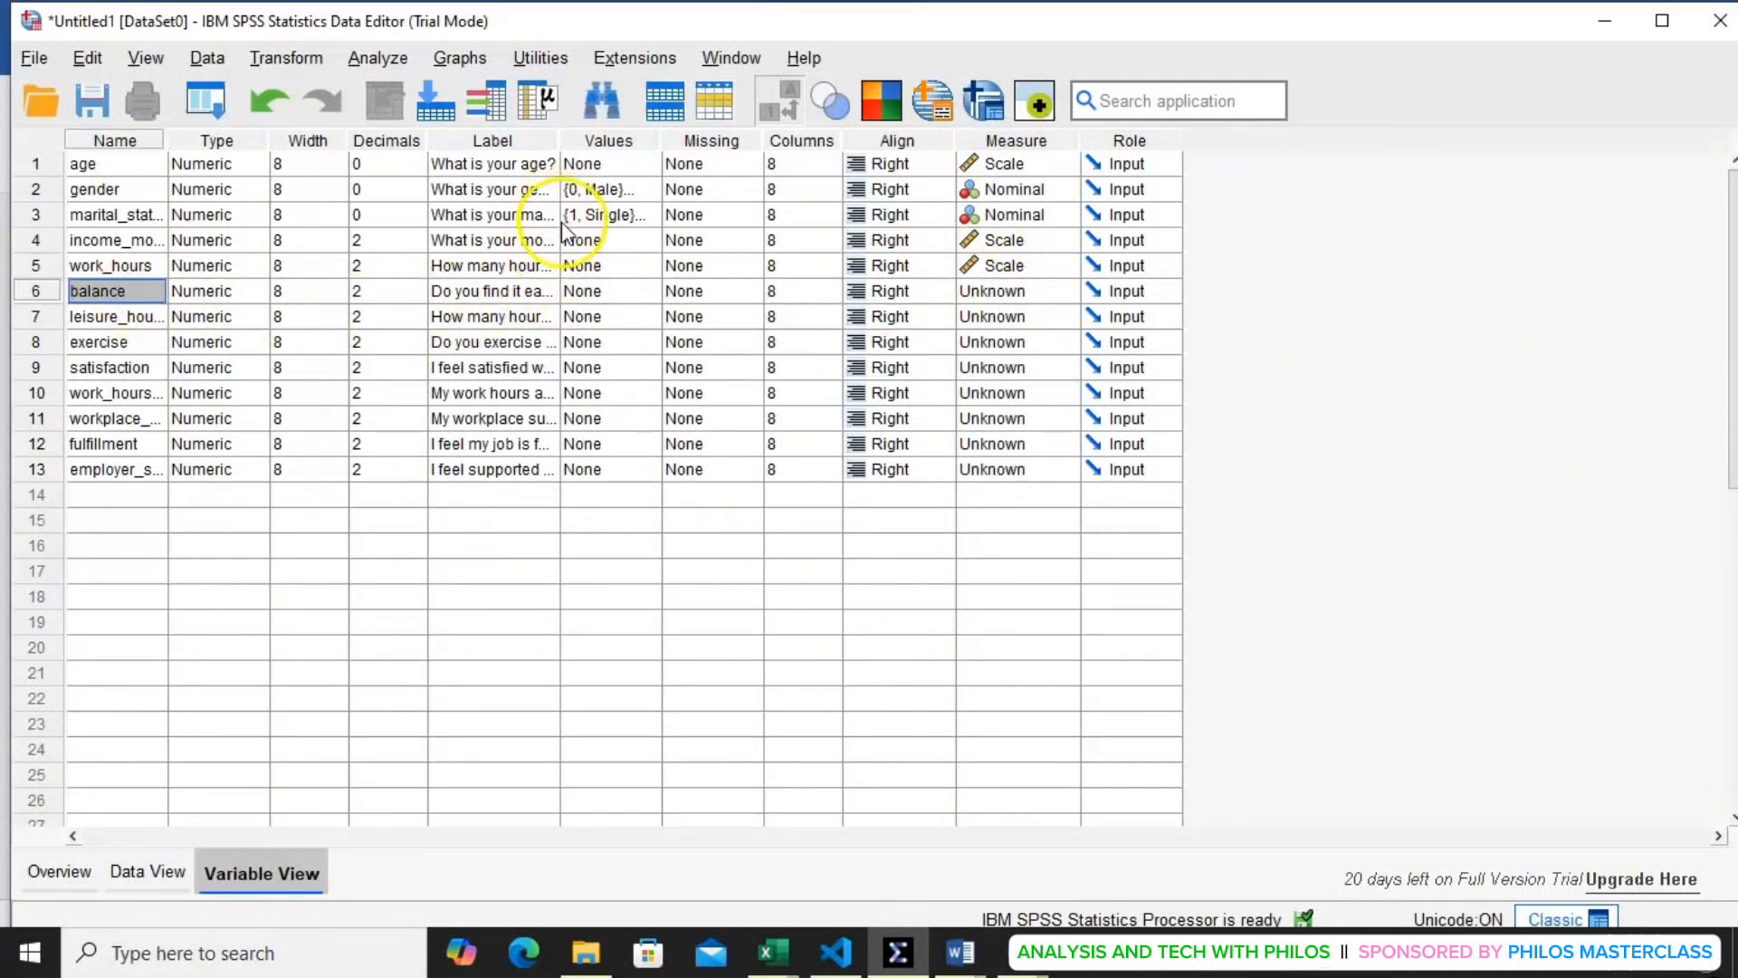
{"action": "left_click_drag", "start_coordinate": [560, 141], "coordinate": [925, 132]}
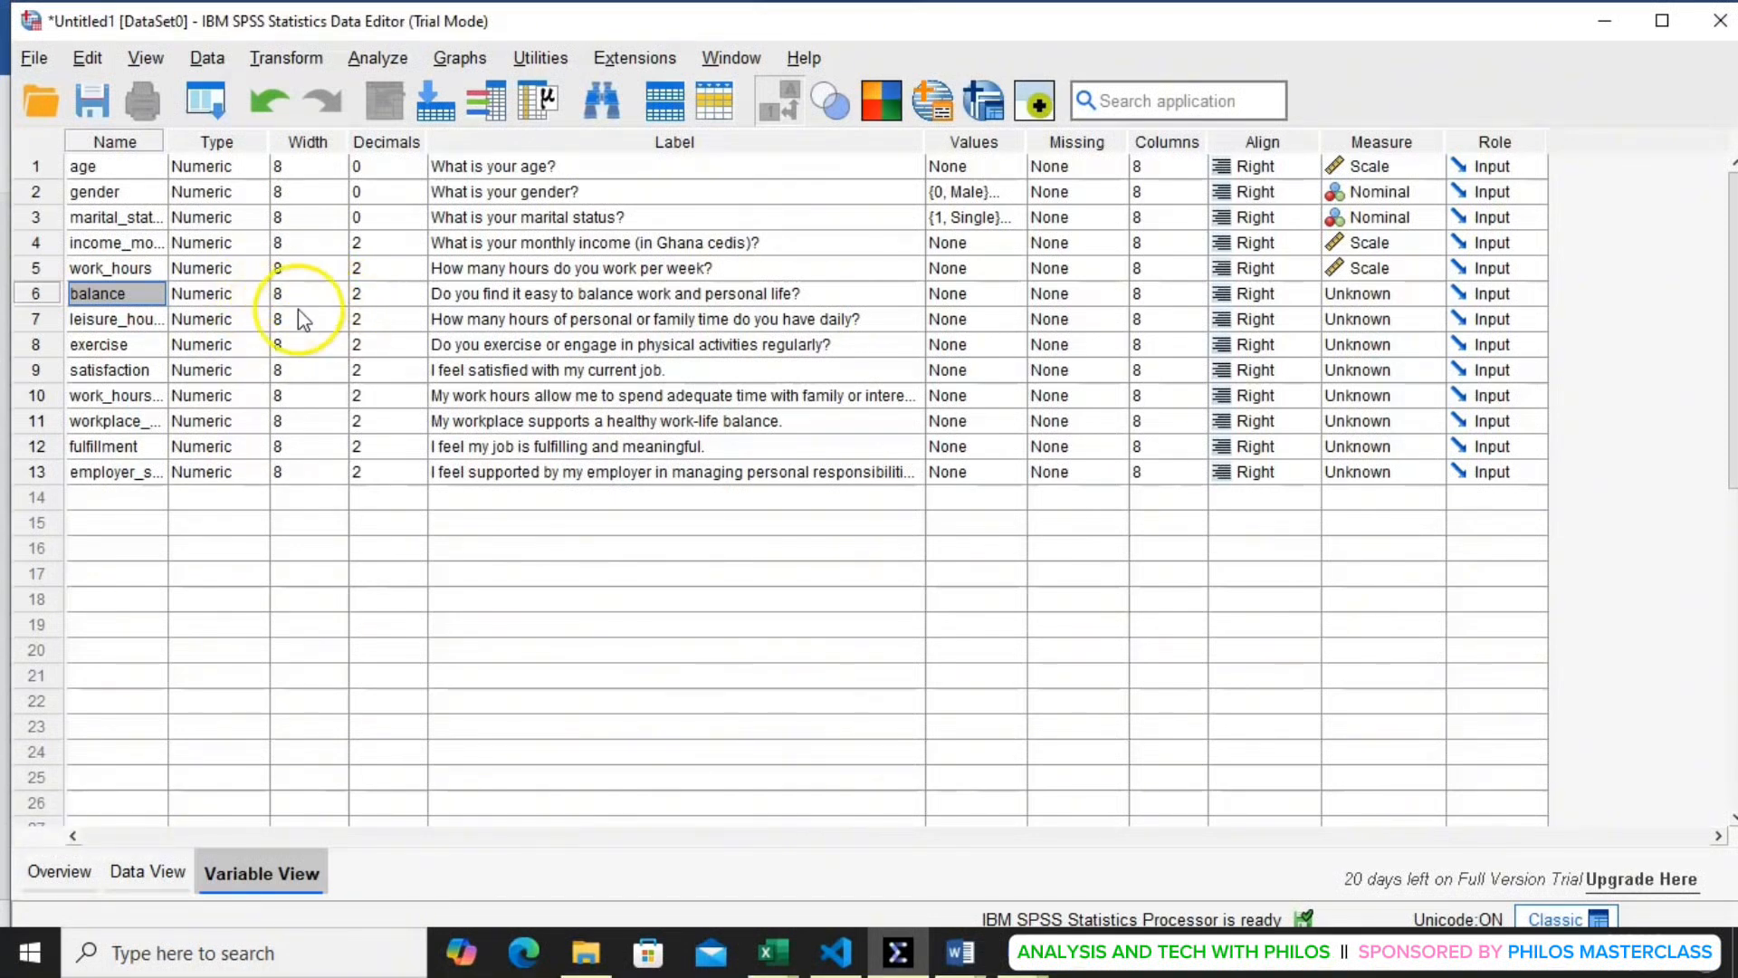
{"action": "left_click", "coordinate": [415, 291]}
{"action": "left_click", "coordinate": [415, 299]}
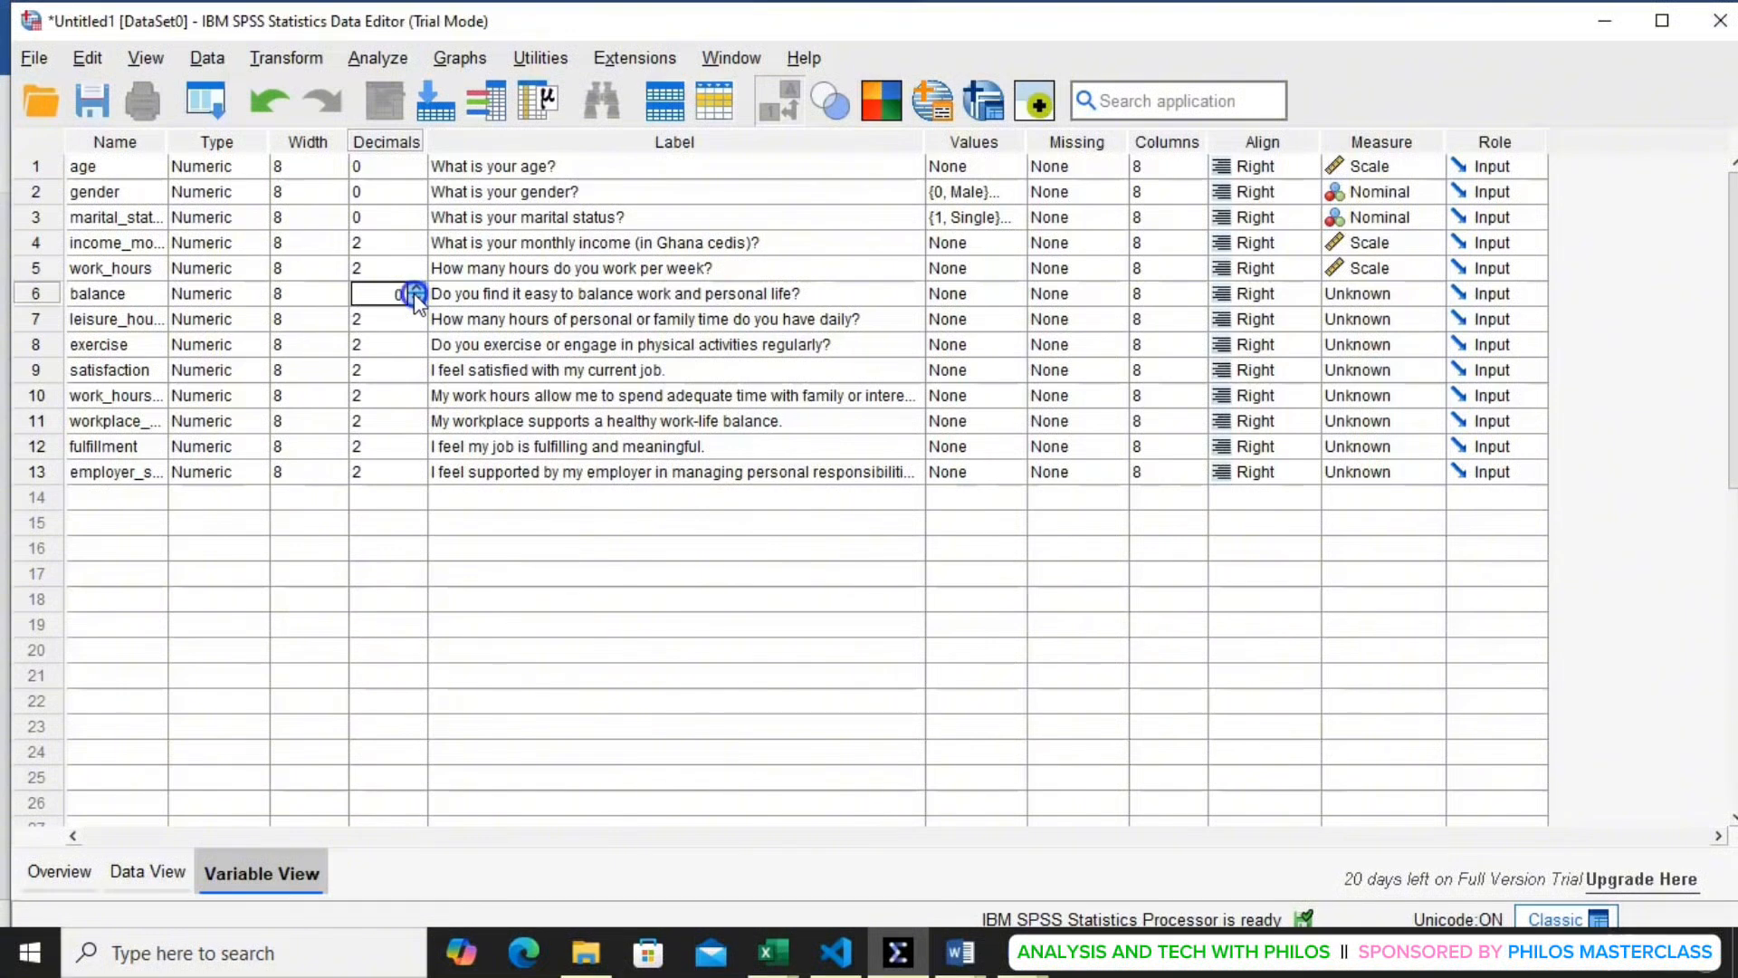
- Define the value labels 0 = No and 1 = Yes for the balance variable
{"action": "left_click", "coordinate": [415, 299]}
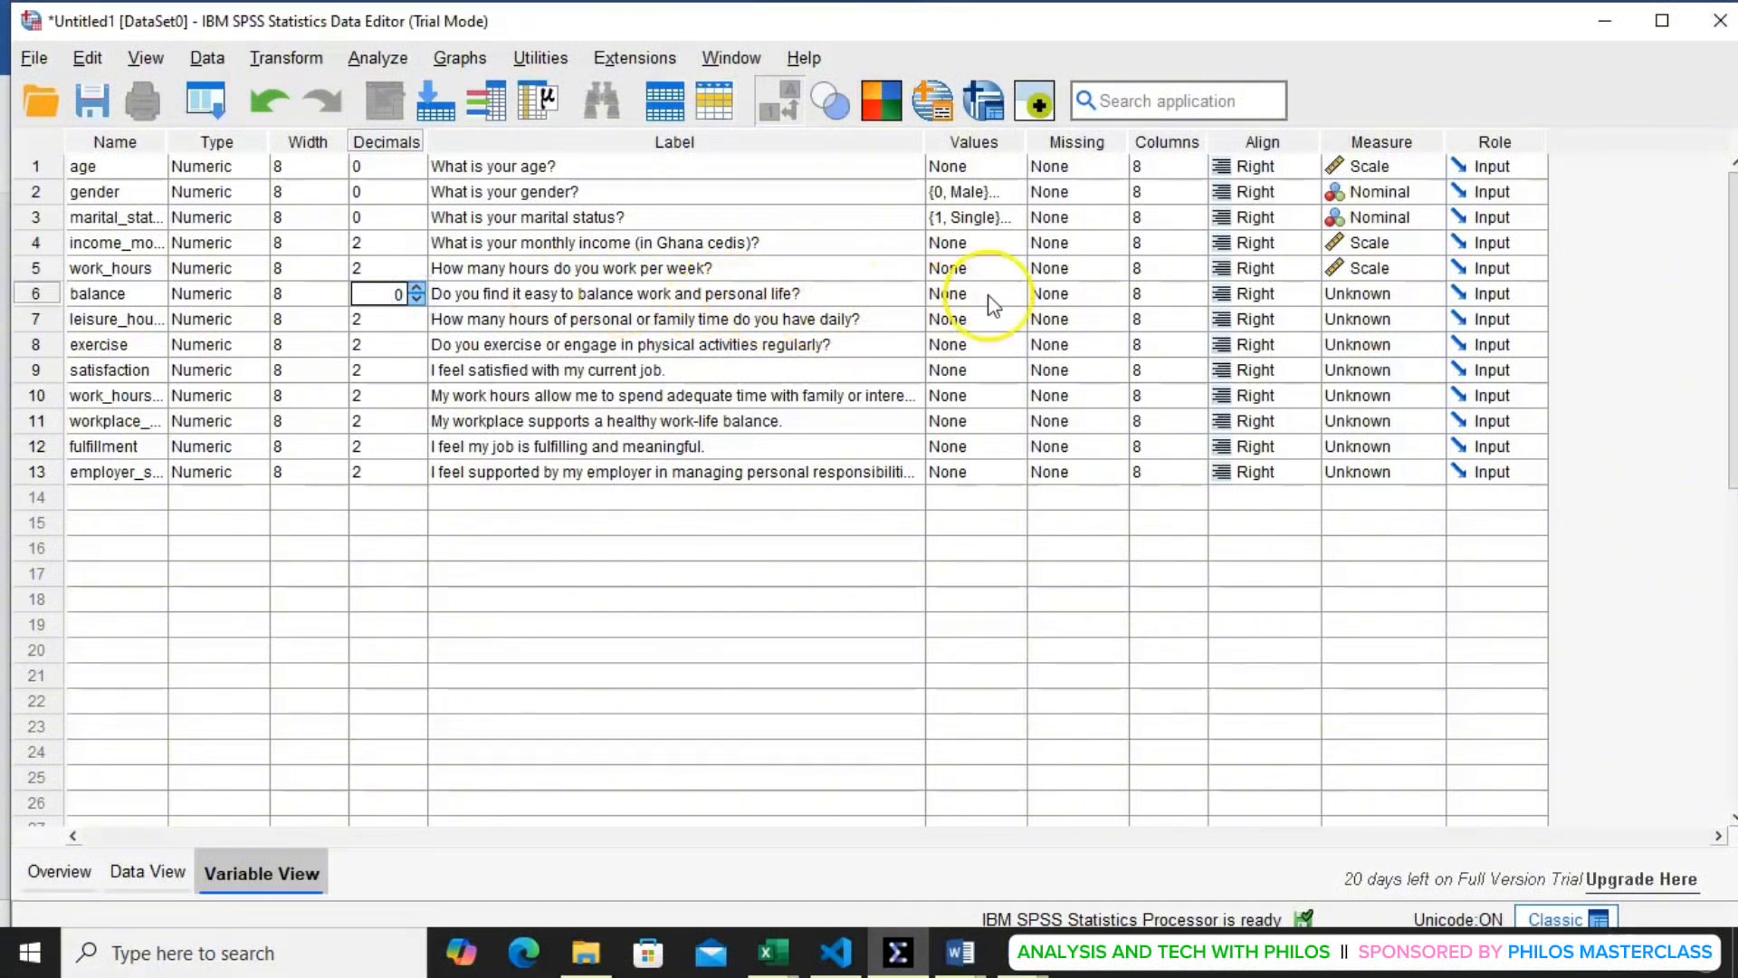
{"action": "left_click", "coordinate": [1012, 296]}
{"action": "left_click", "coordinate": [1012, 296]}
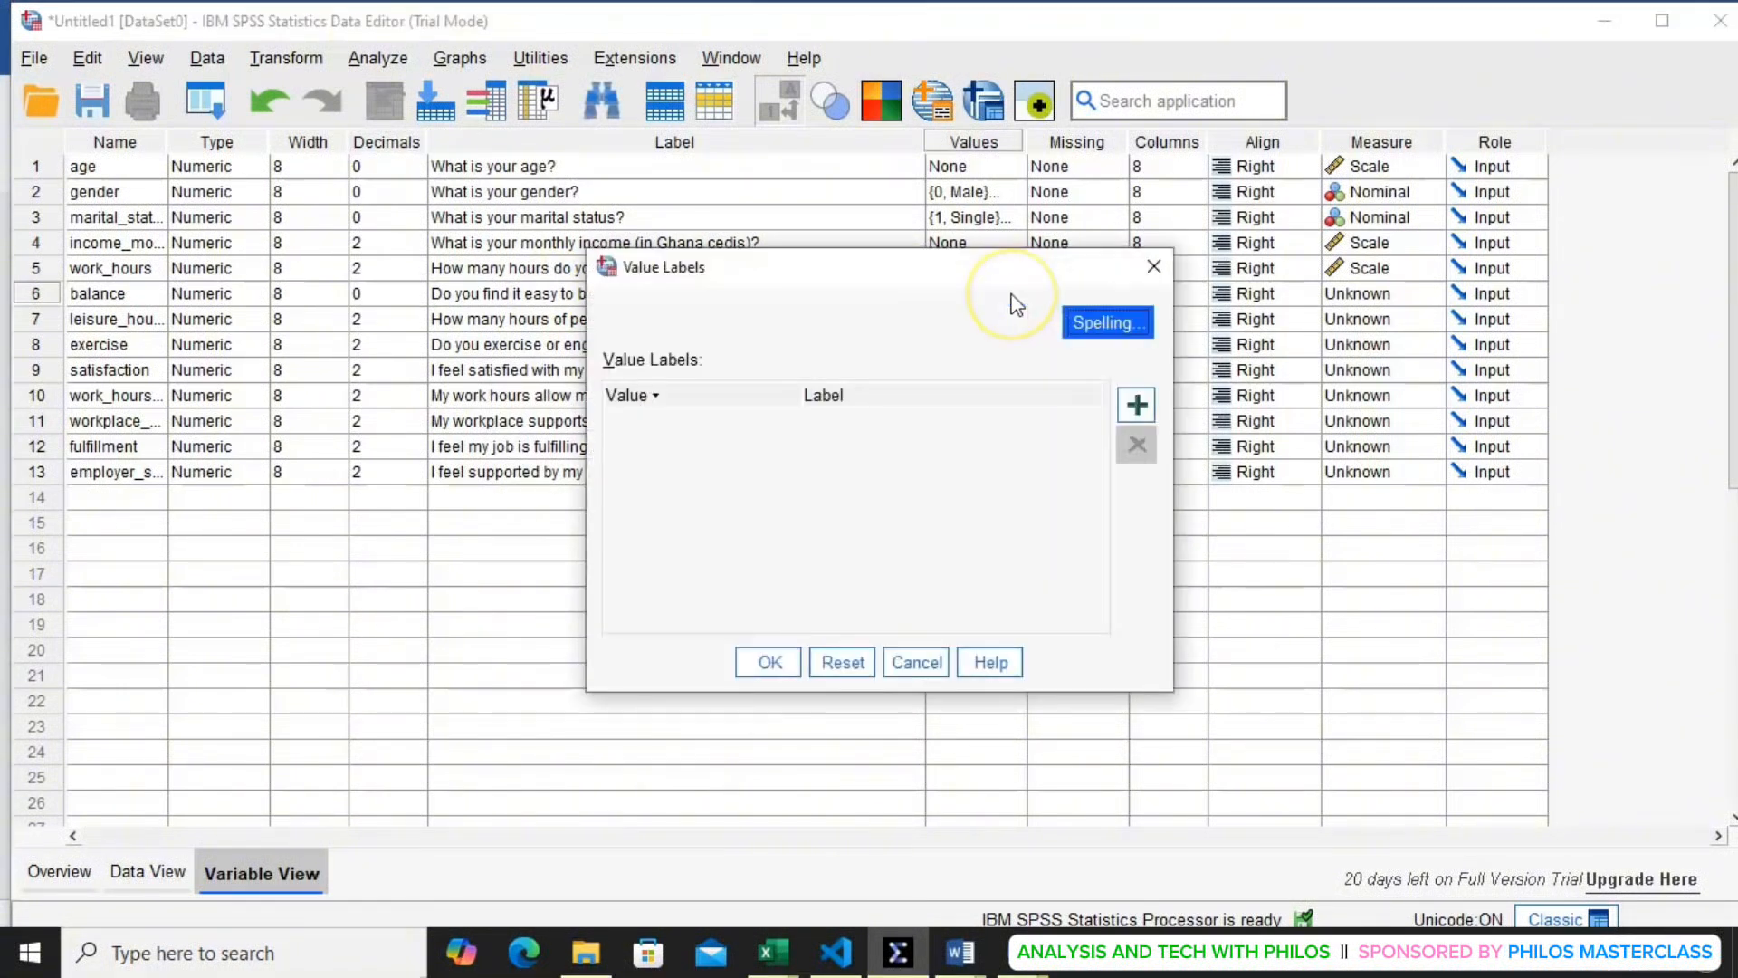
{"action": "left_click", "coordinate": [1138, 401]}
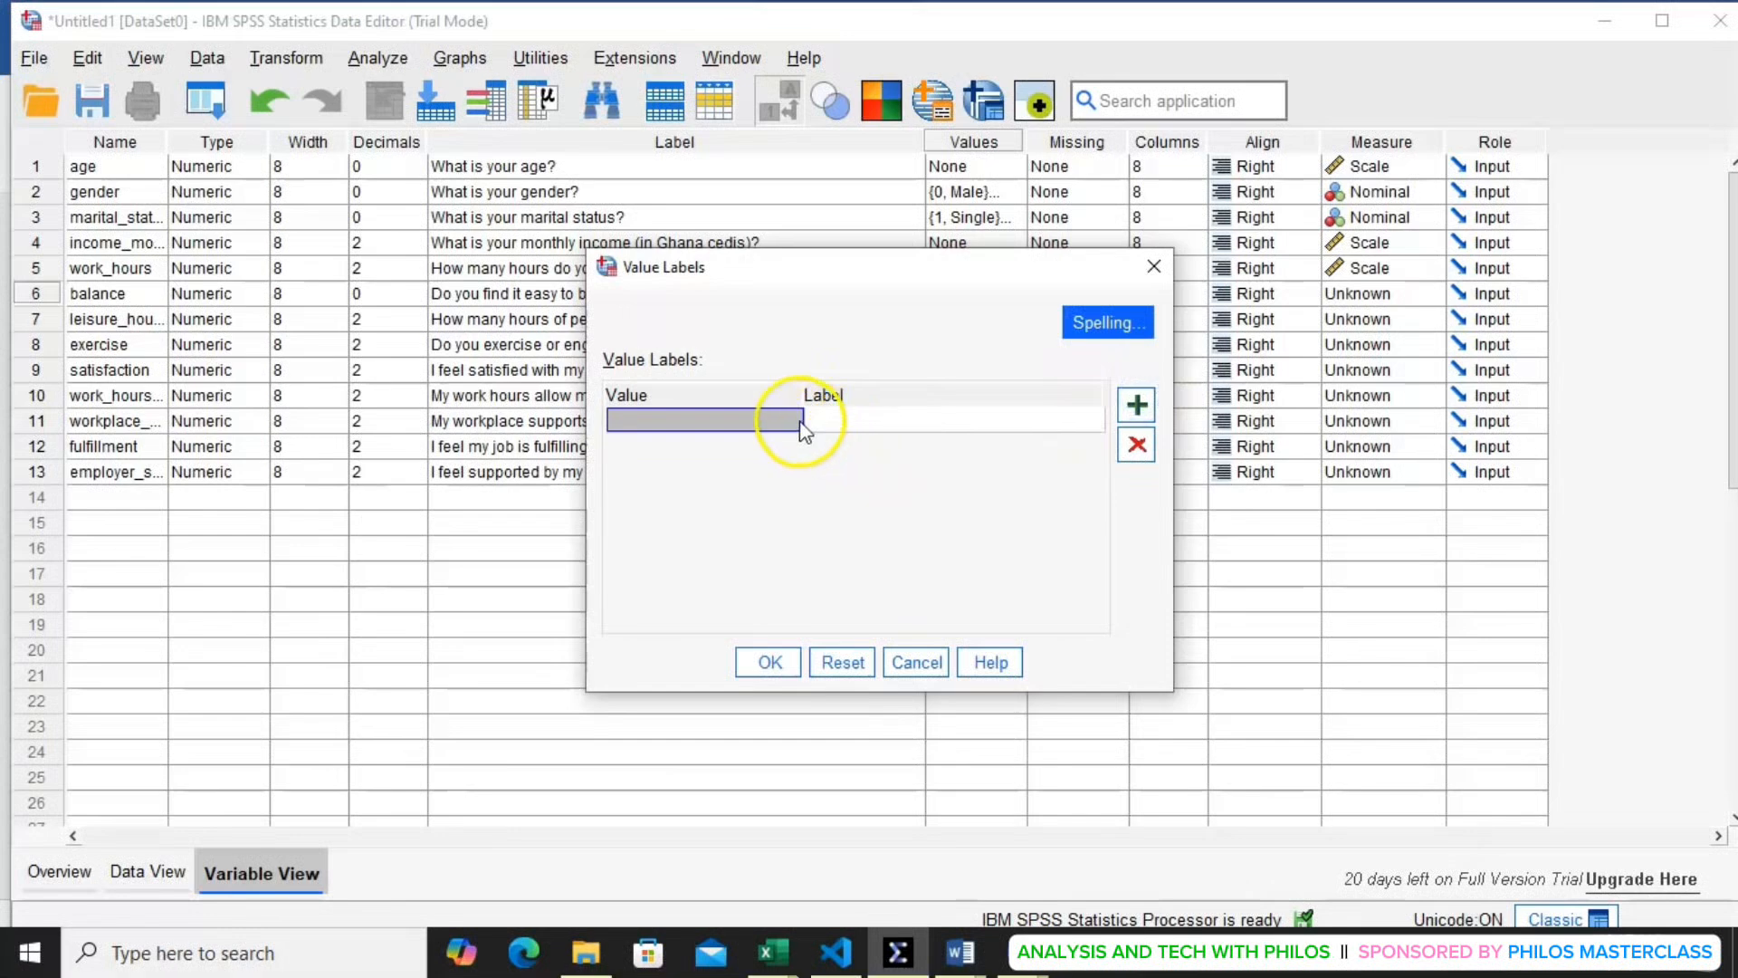
{"action": "type", "text": "0"}
{"action": "left_click", "coordinate": [824, 416]}
{"action": "type", "text": "No"}
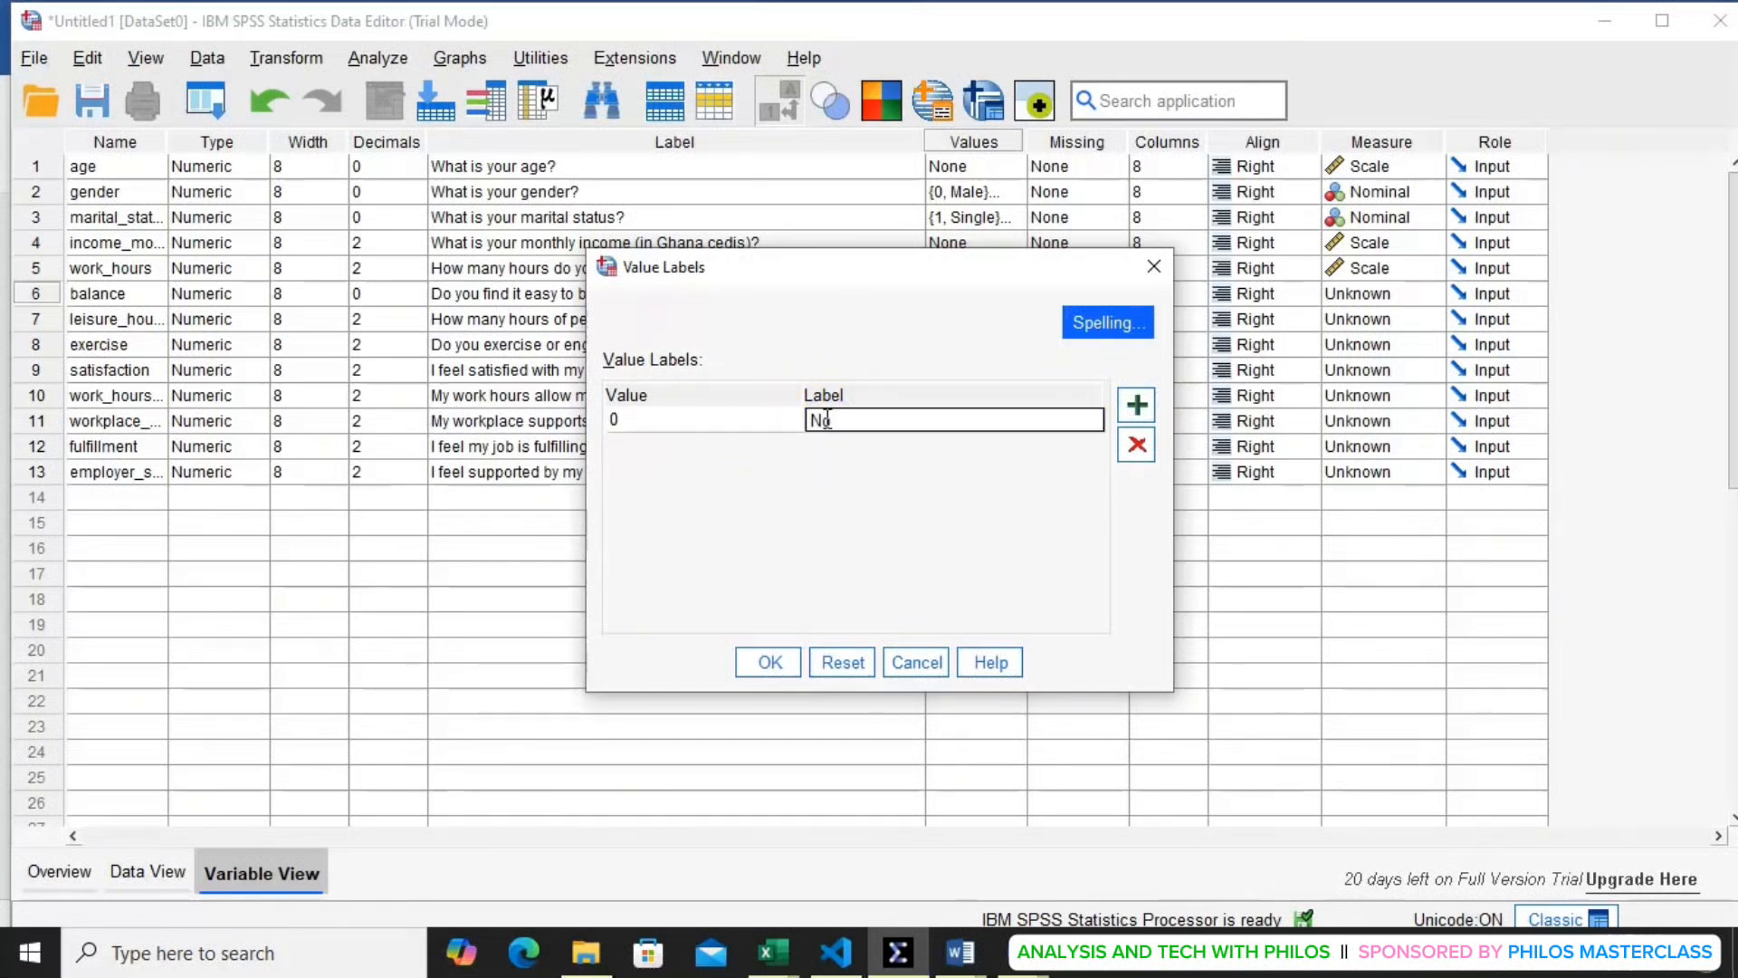
{"action": "key", "text": "Tab"}
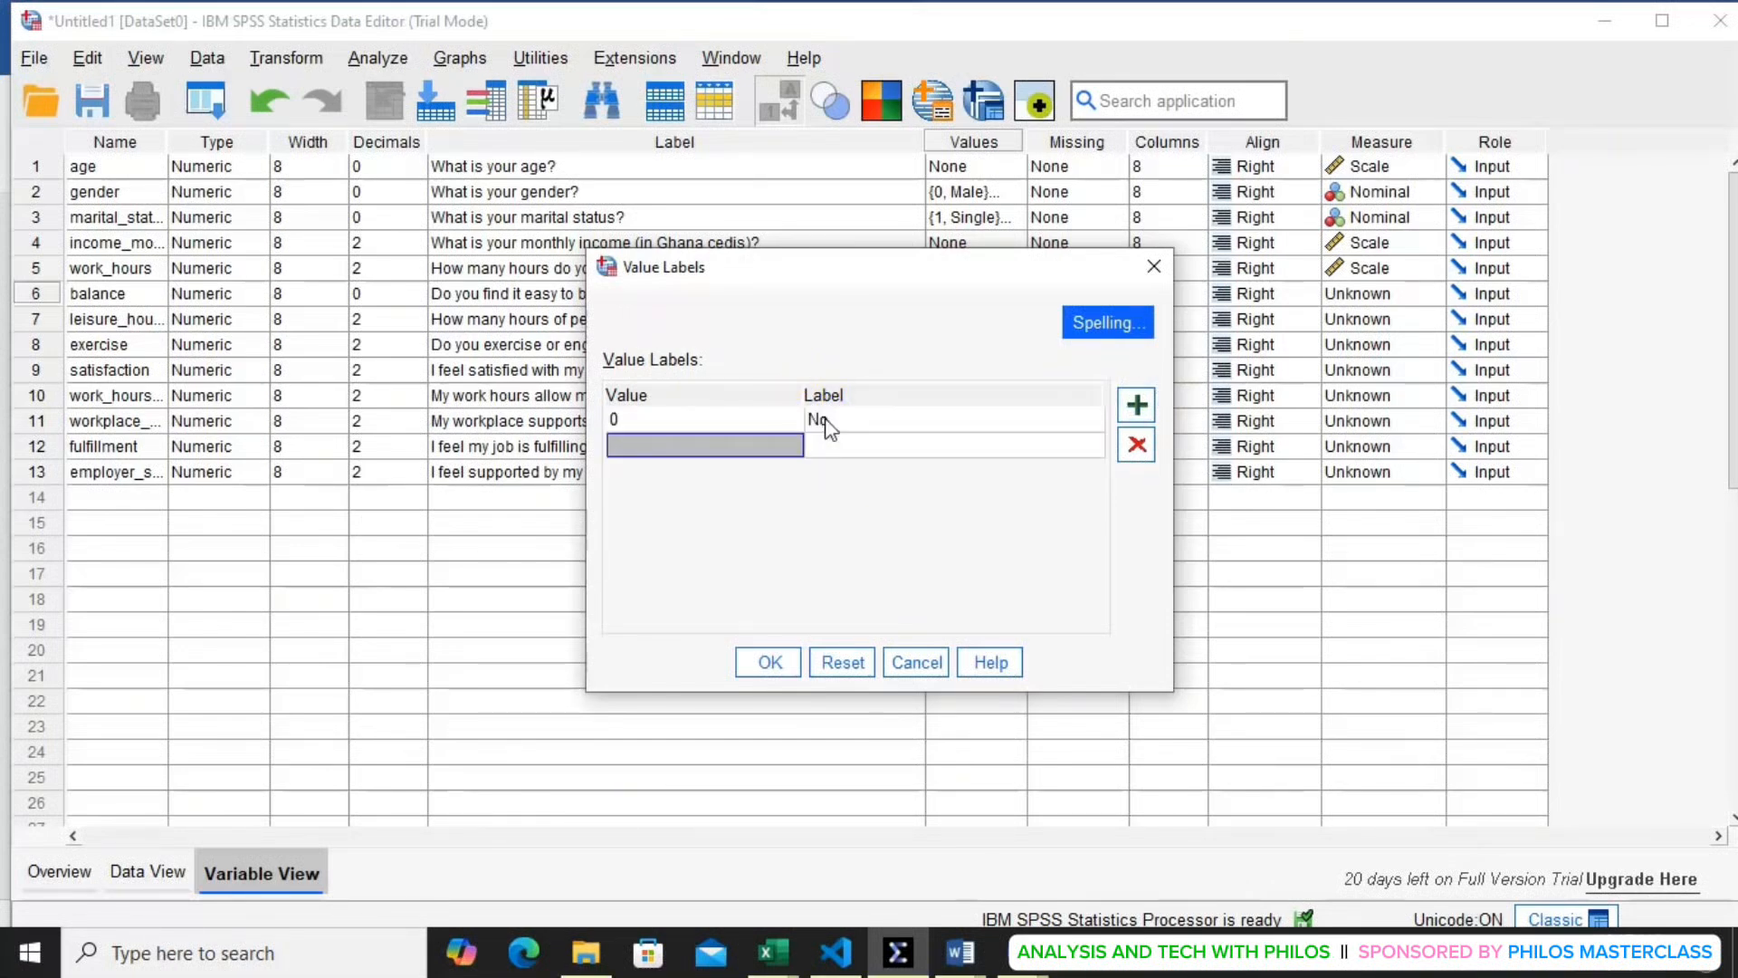
{"action": "type", "text": "1"}
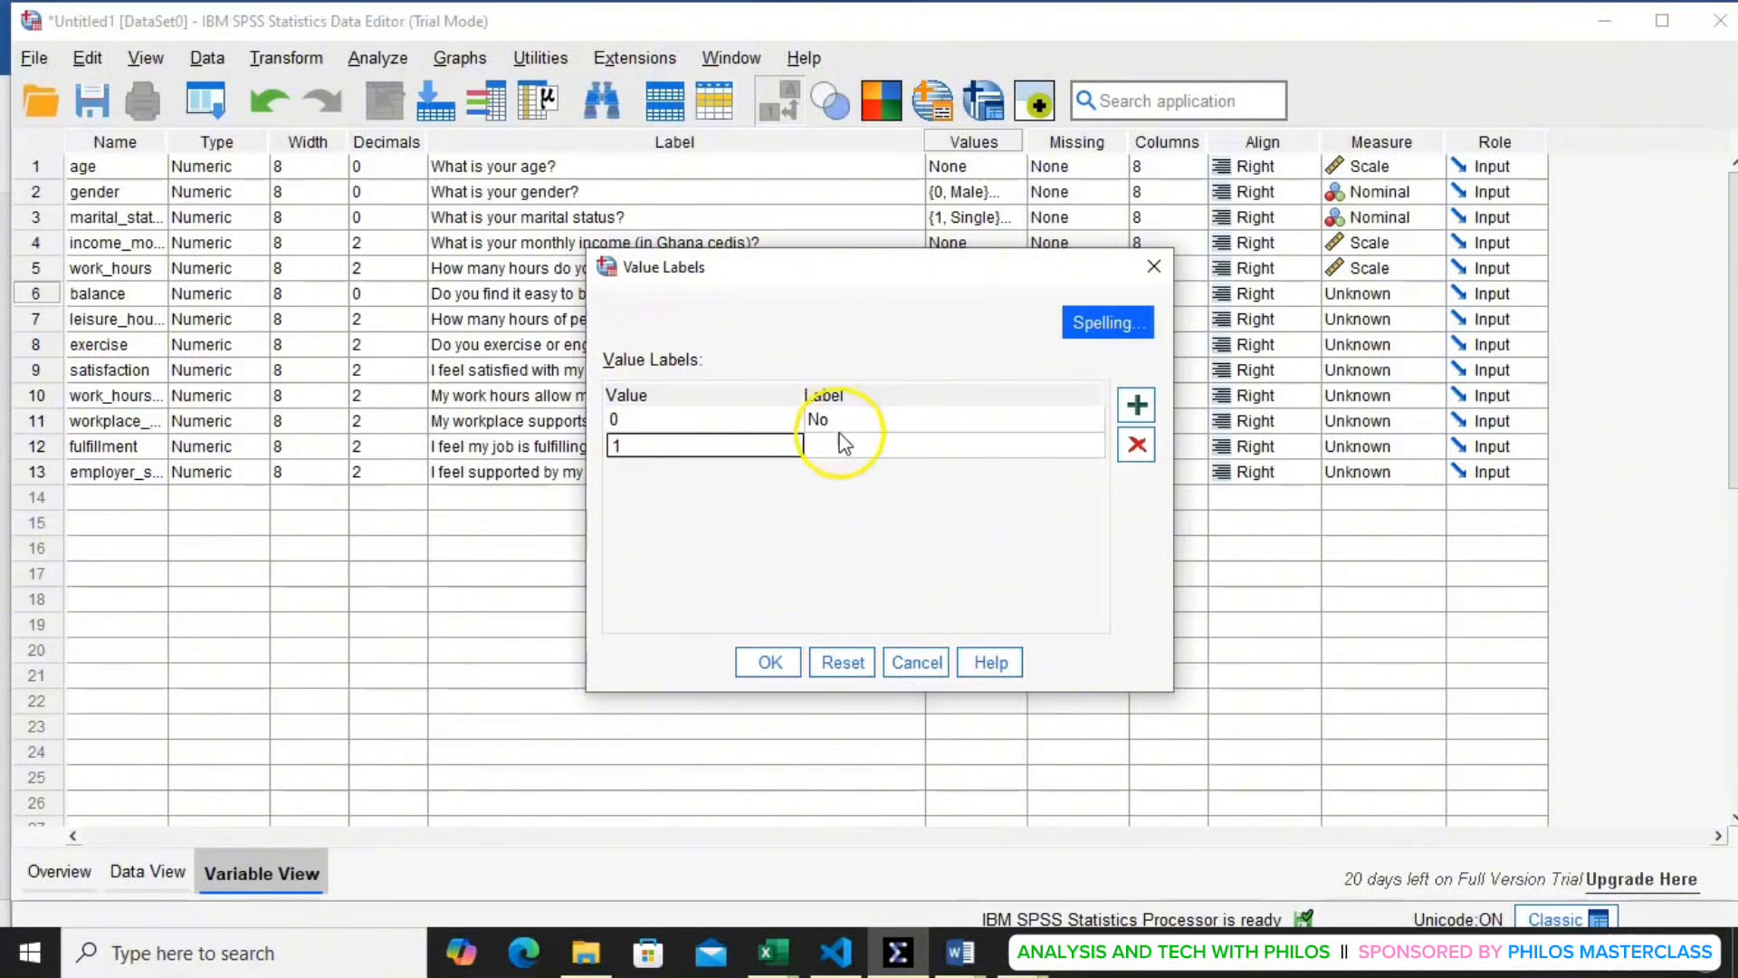
{"action": "left_click", "coordinate": [844, 439]}
{"action": "type", "text": "Yes"}
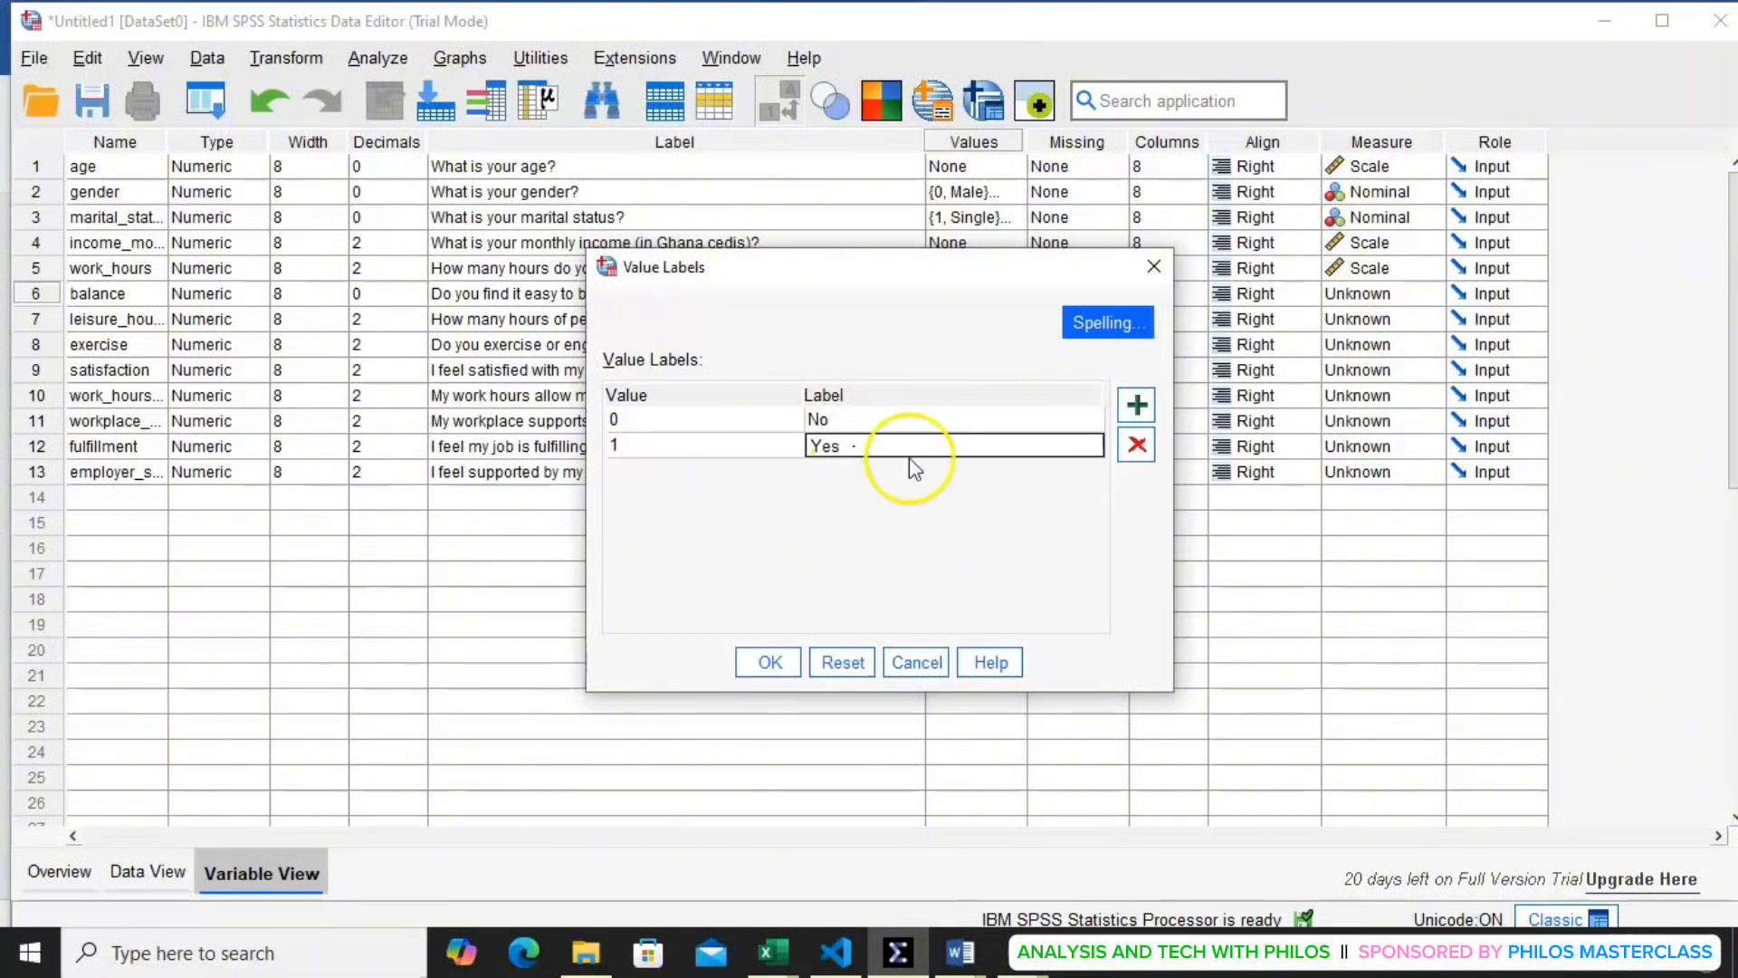
{"action": "left_click", "coordinate": [785, 662]}
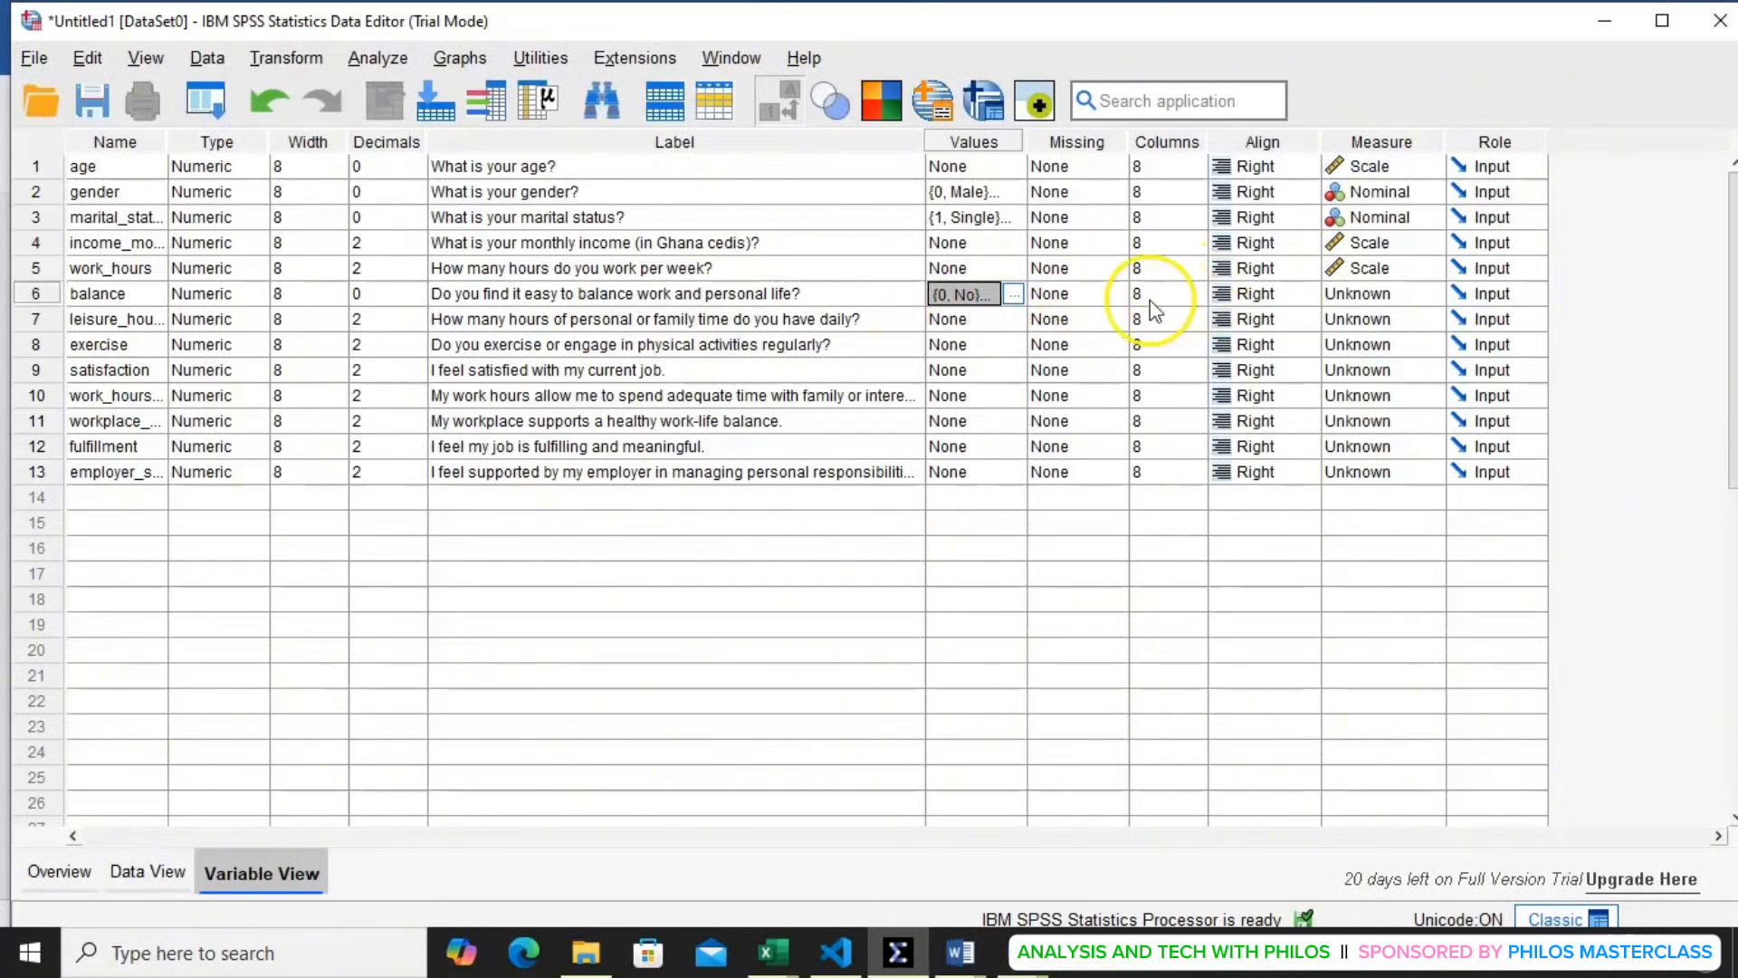
- Set the measurement level of the balance variable to Nominal and of the leisure hours variable to Scale
{"action": "left_click", "coordinate": [1410, 303]}
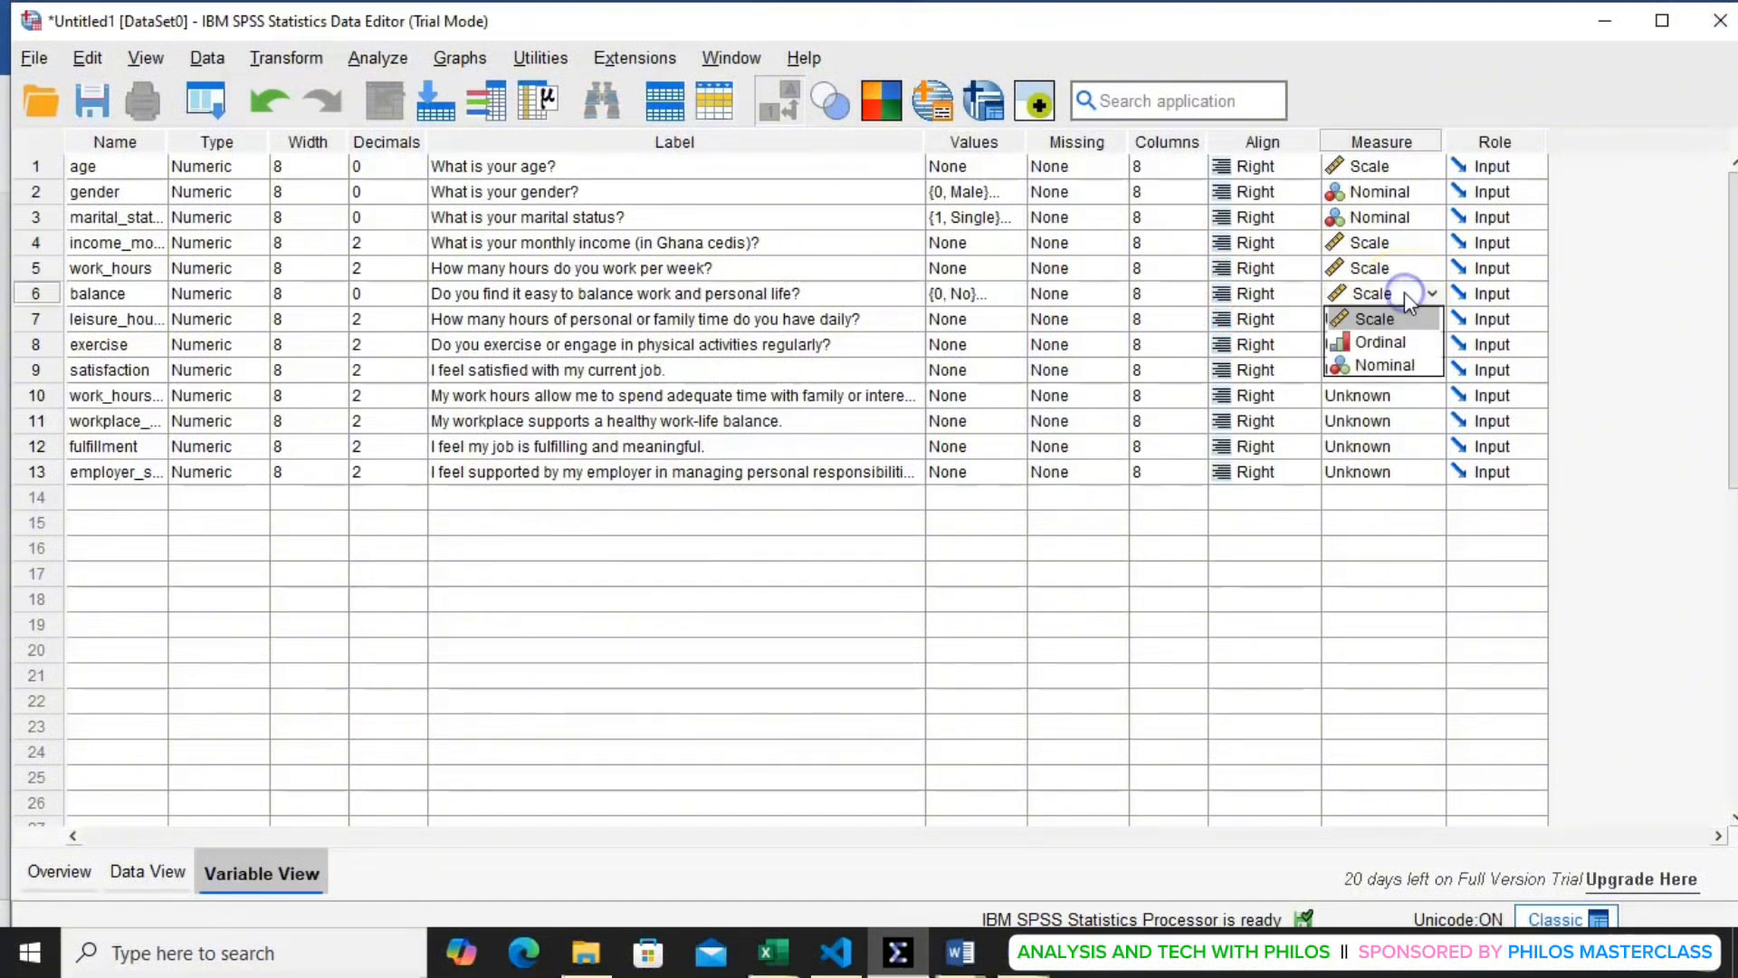
{"action": "left_click", "coordinate": [1411, 357]}
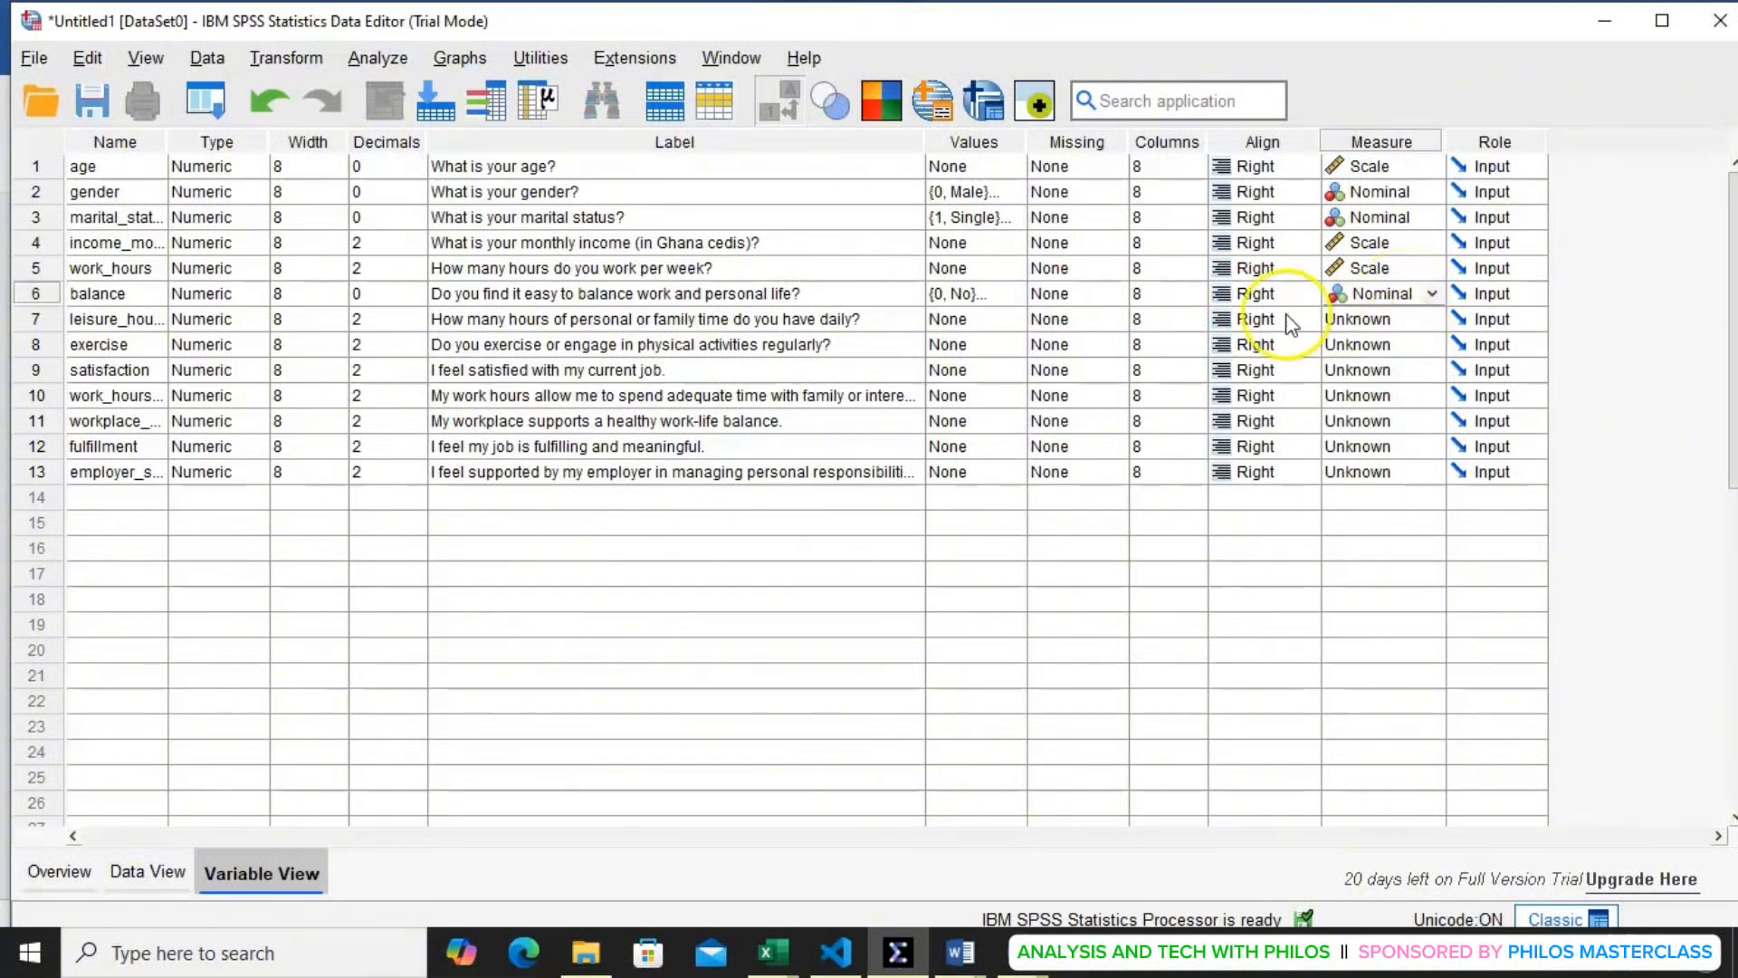
{"action": "left_click", "coordinate": [145, 320]}
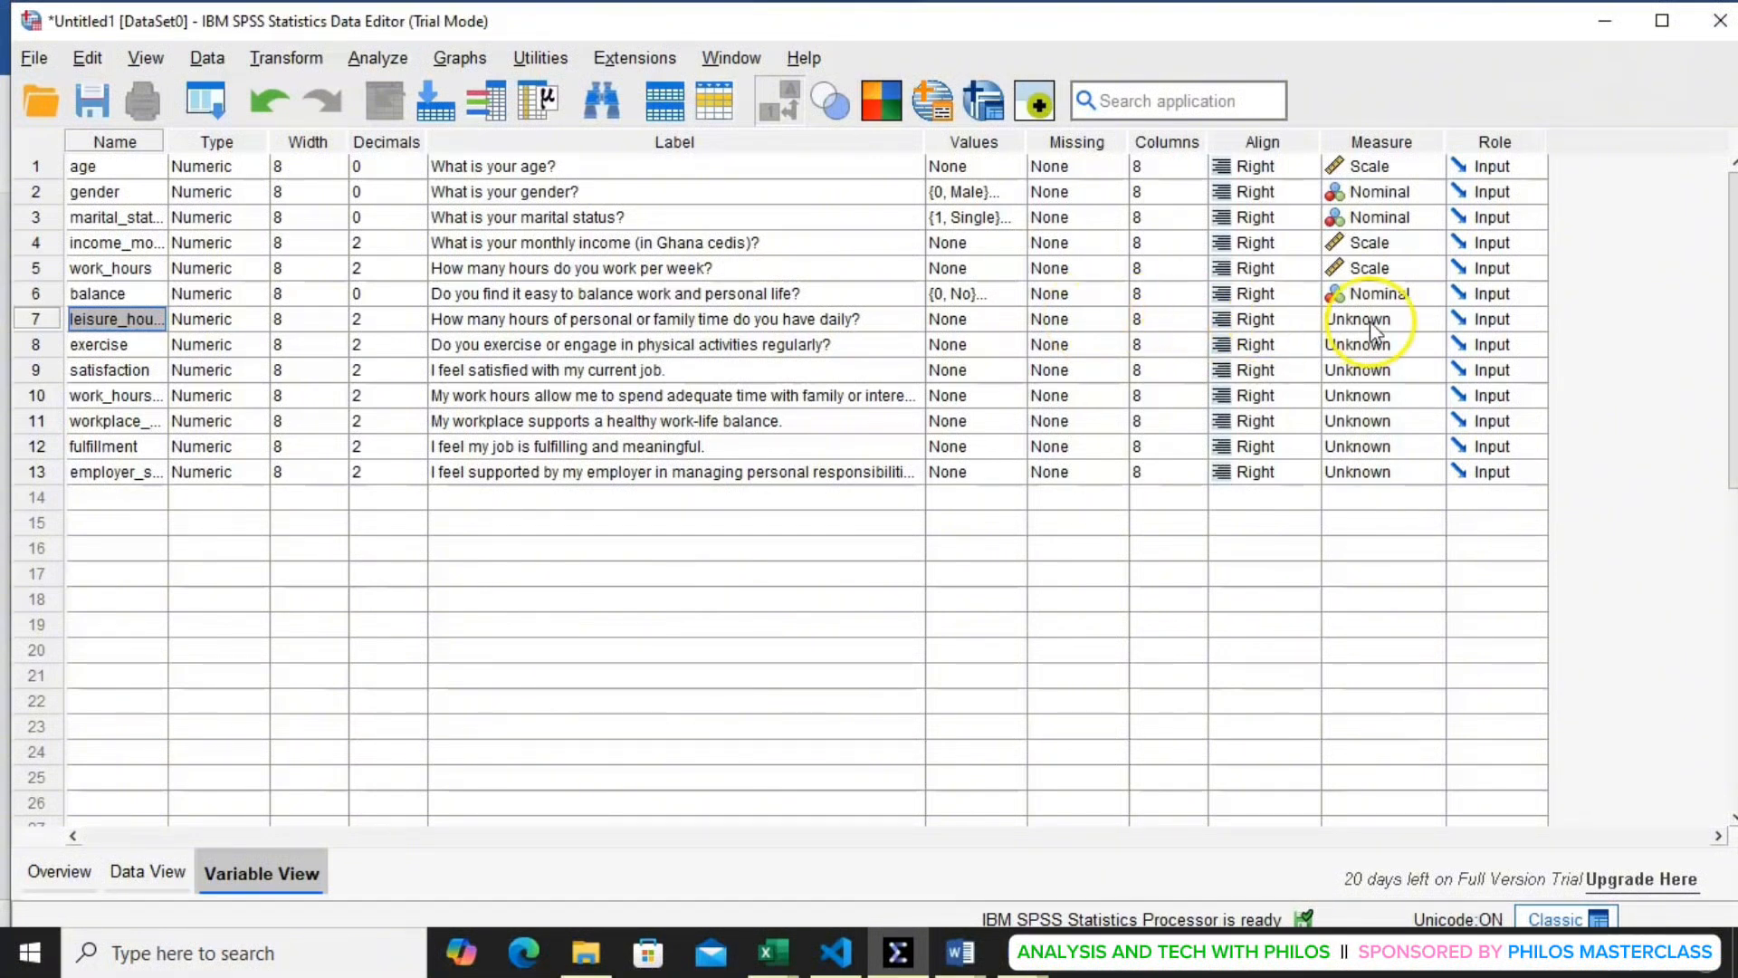
{"action": "left_click", "coordinate": [1406, 324]}
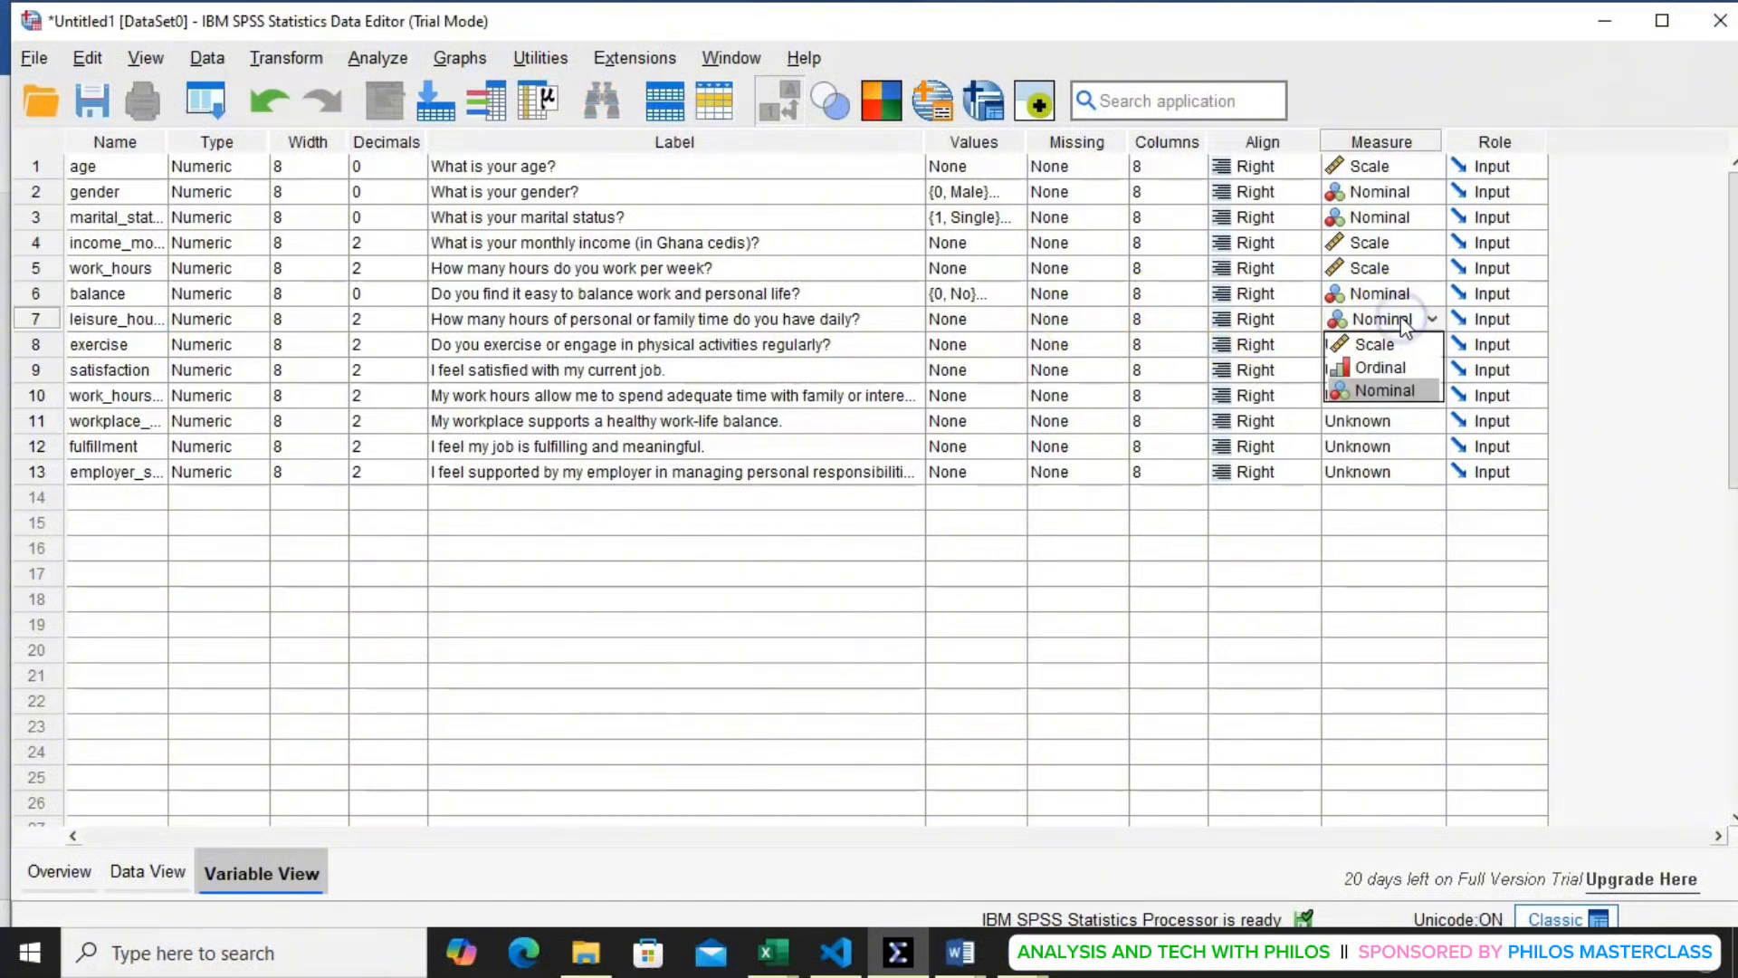
{"action": "left_click", "coordinate": [1394, 337]}
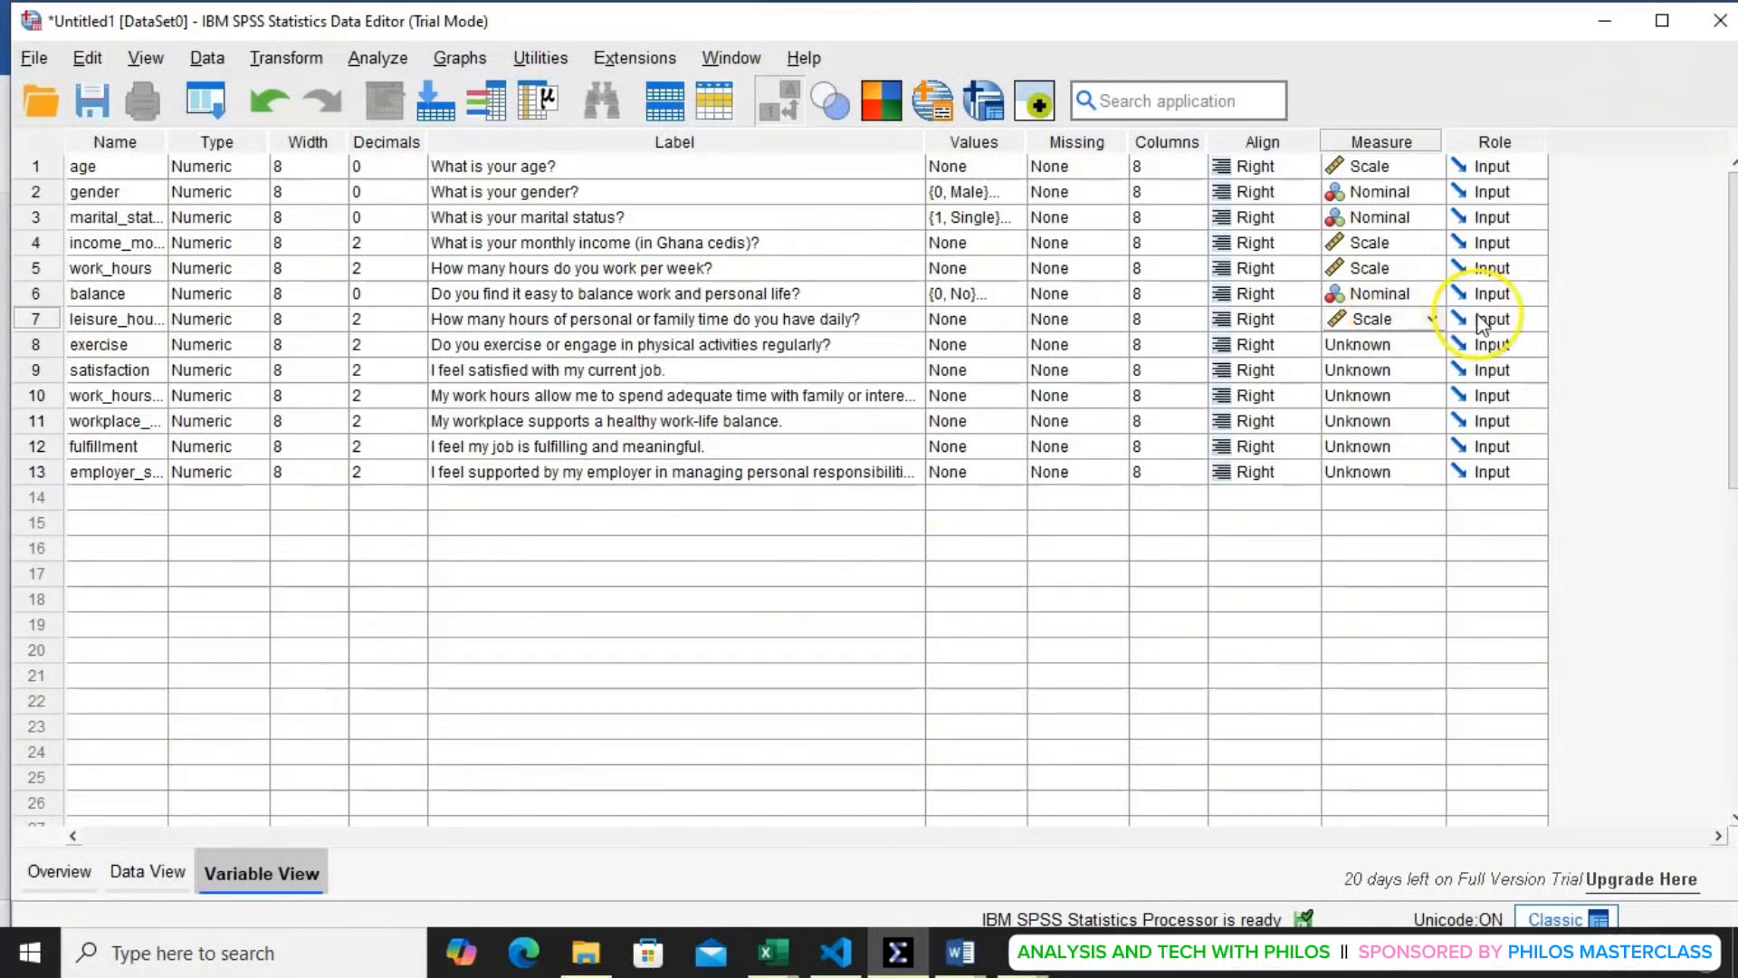
- Set the exercise variable's decimals to 0
{"action": "left_click", "coordinate": [134, 348]}
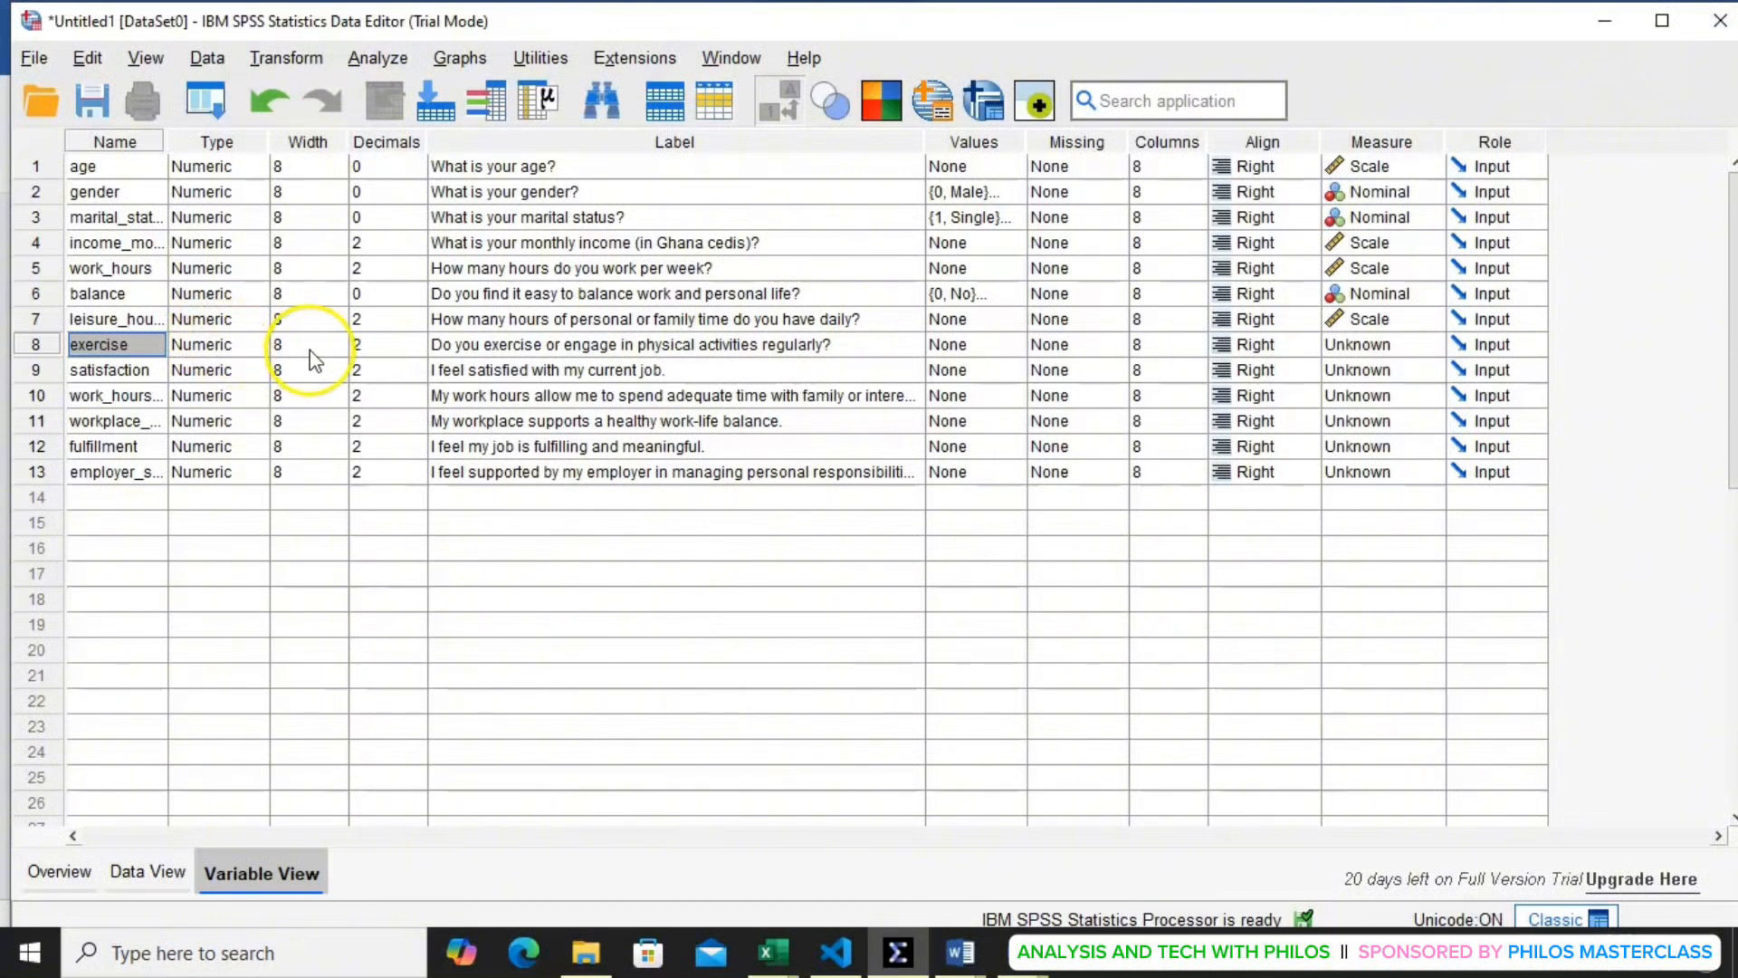
{"action": "left_click", "coordinate": [410, 350]}
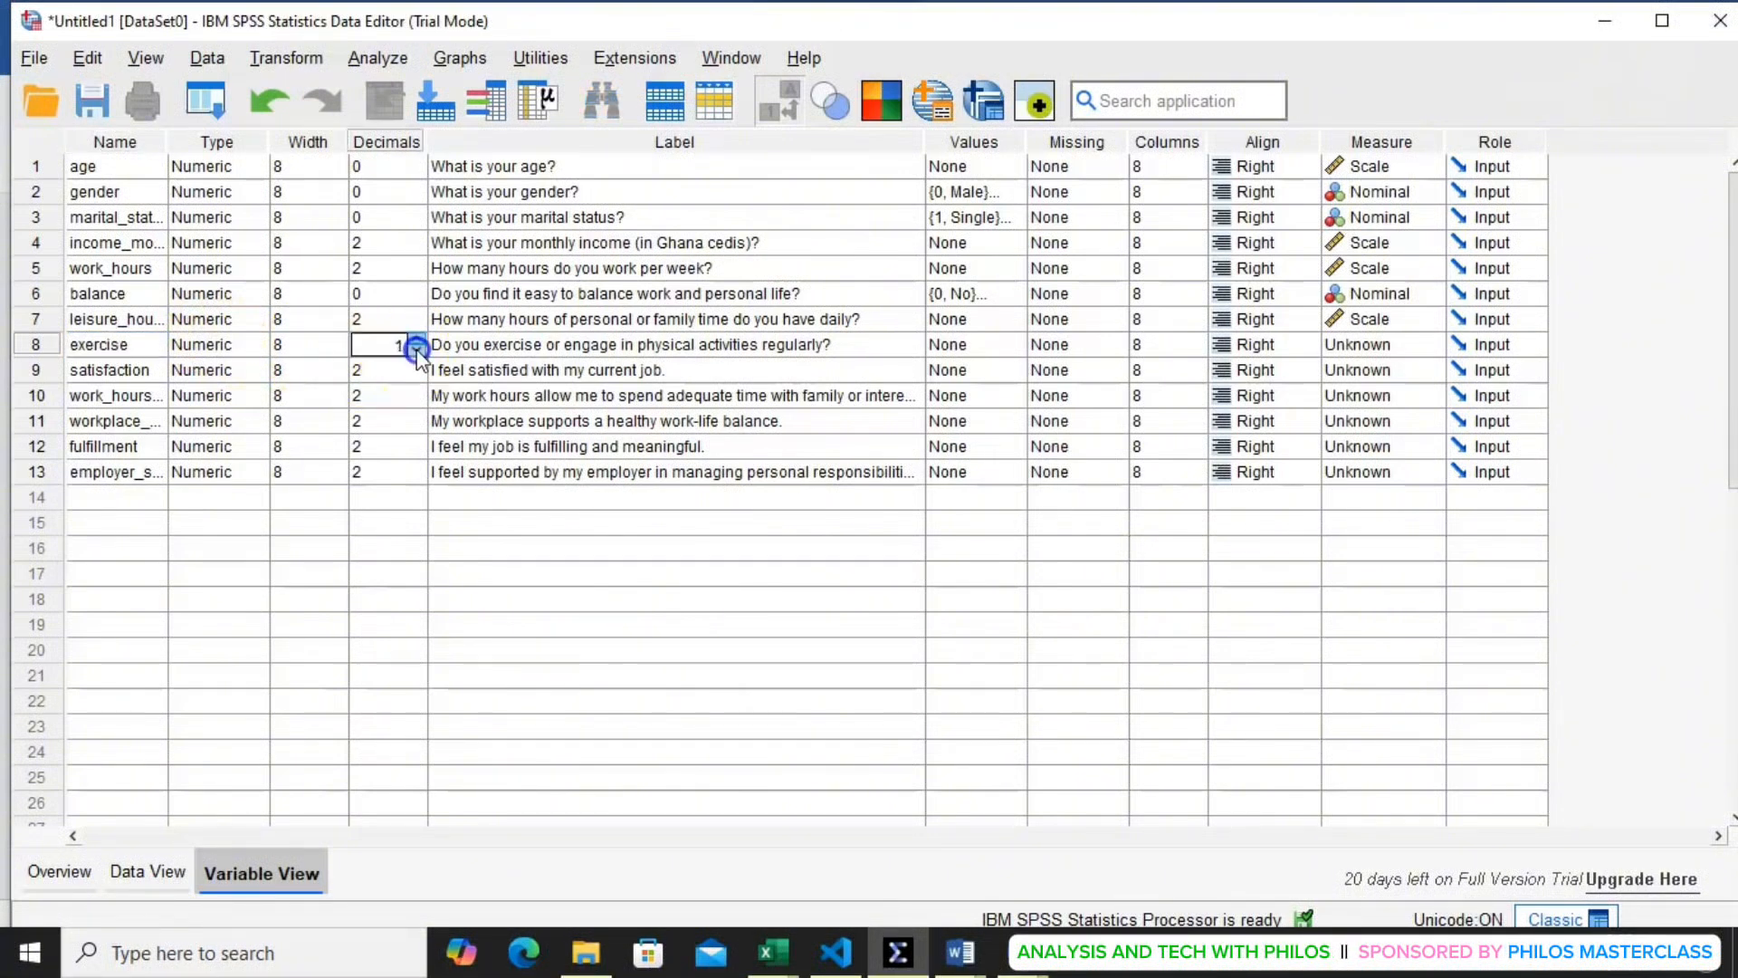
{"action": "double_click", "coordinate": [417, 351]}
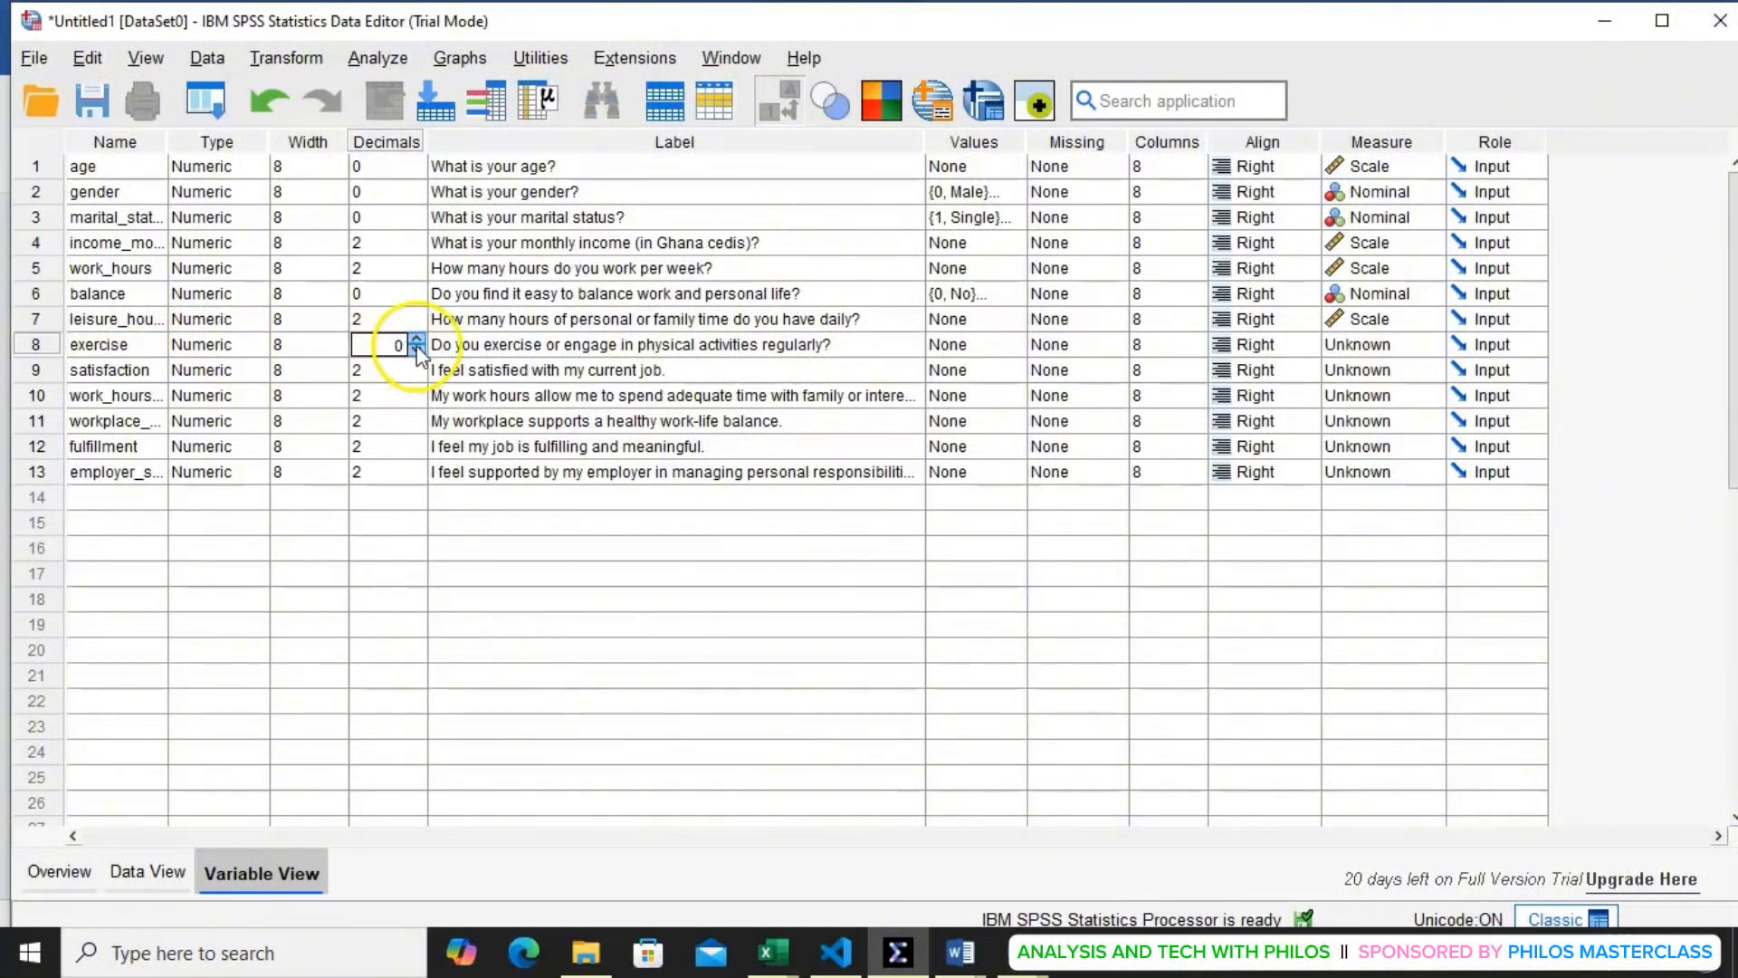
- Copy the balance variable's value labels to the exercise variable and set the exercise measurement level to Nominal
{"action": "left_click", "coordinate": [949, 349]}
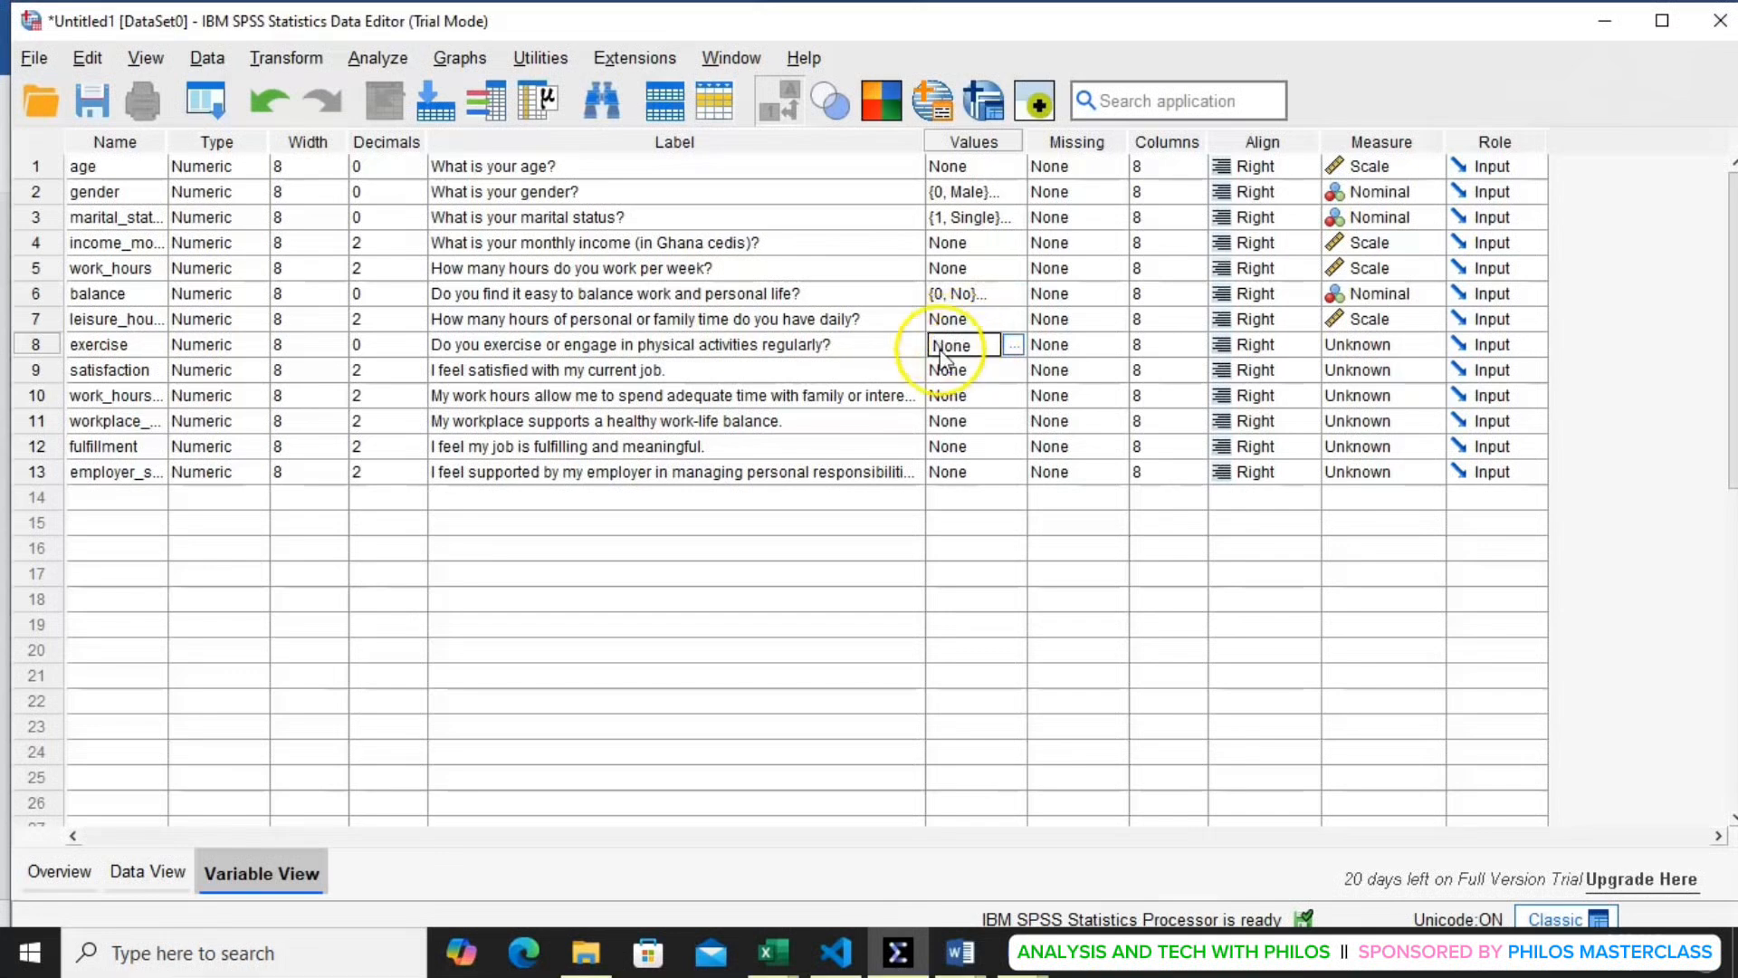
{"action": "left_click", "coordinate": [953, 297]}
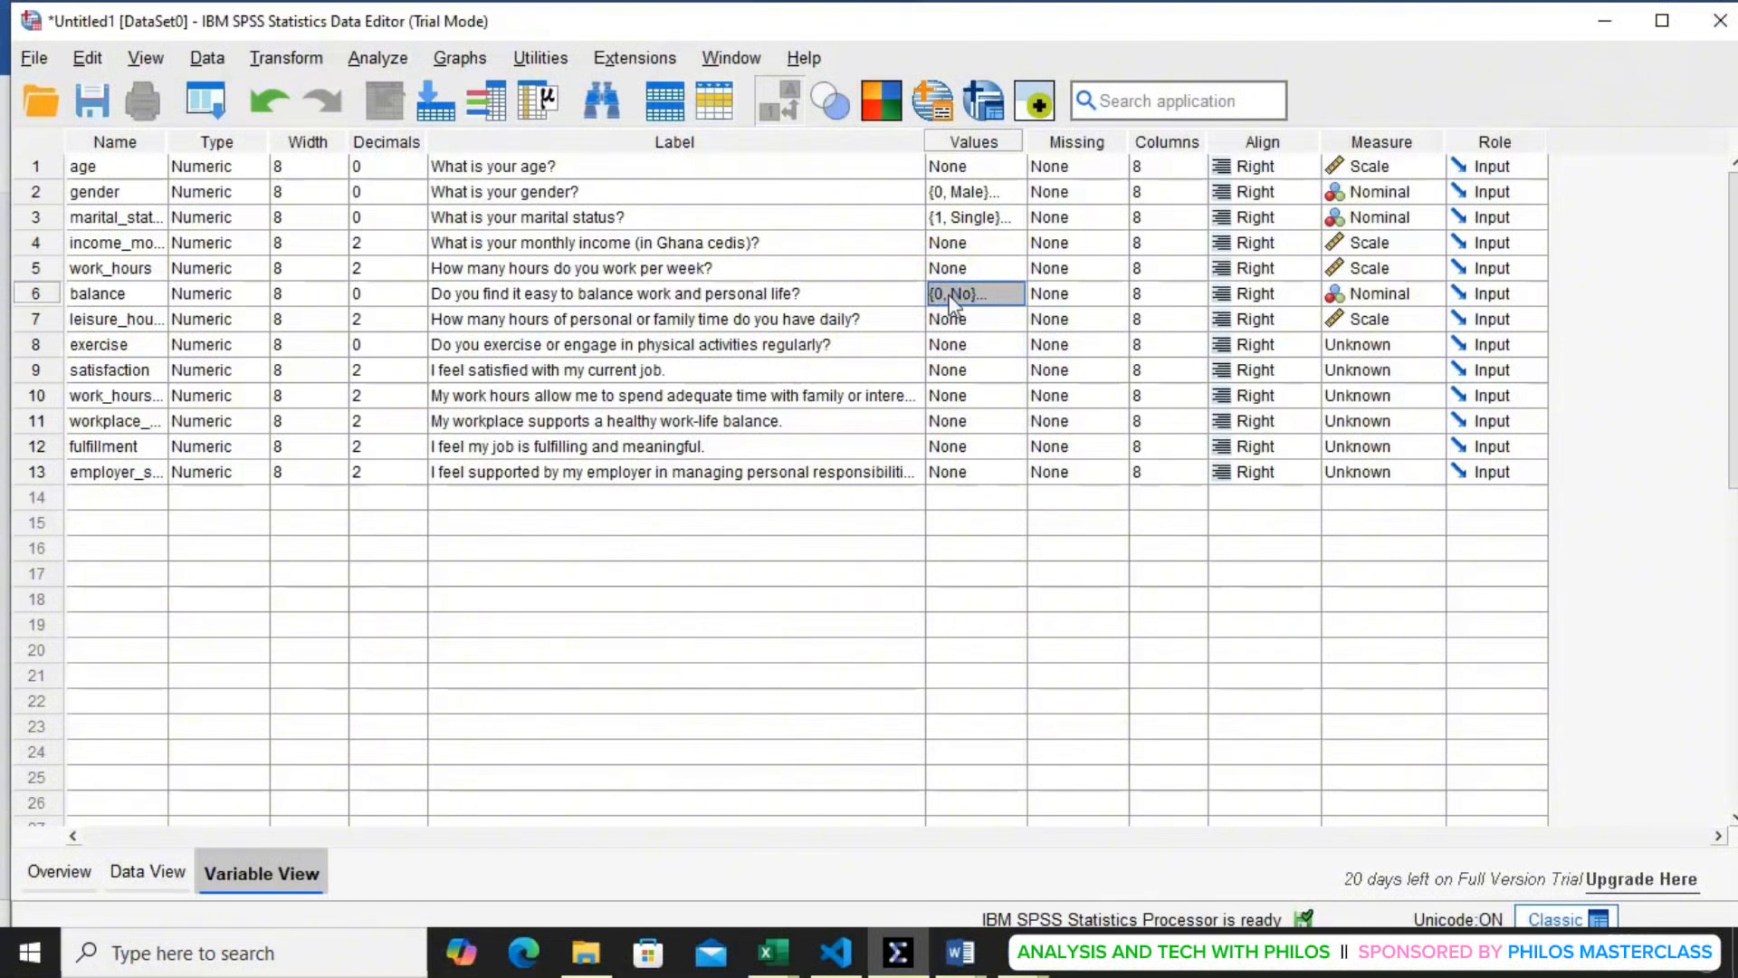
{"action": "left_click", "coordinate": [947, 344]}
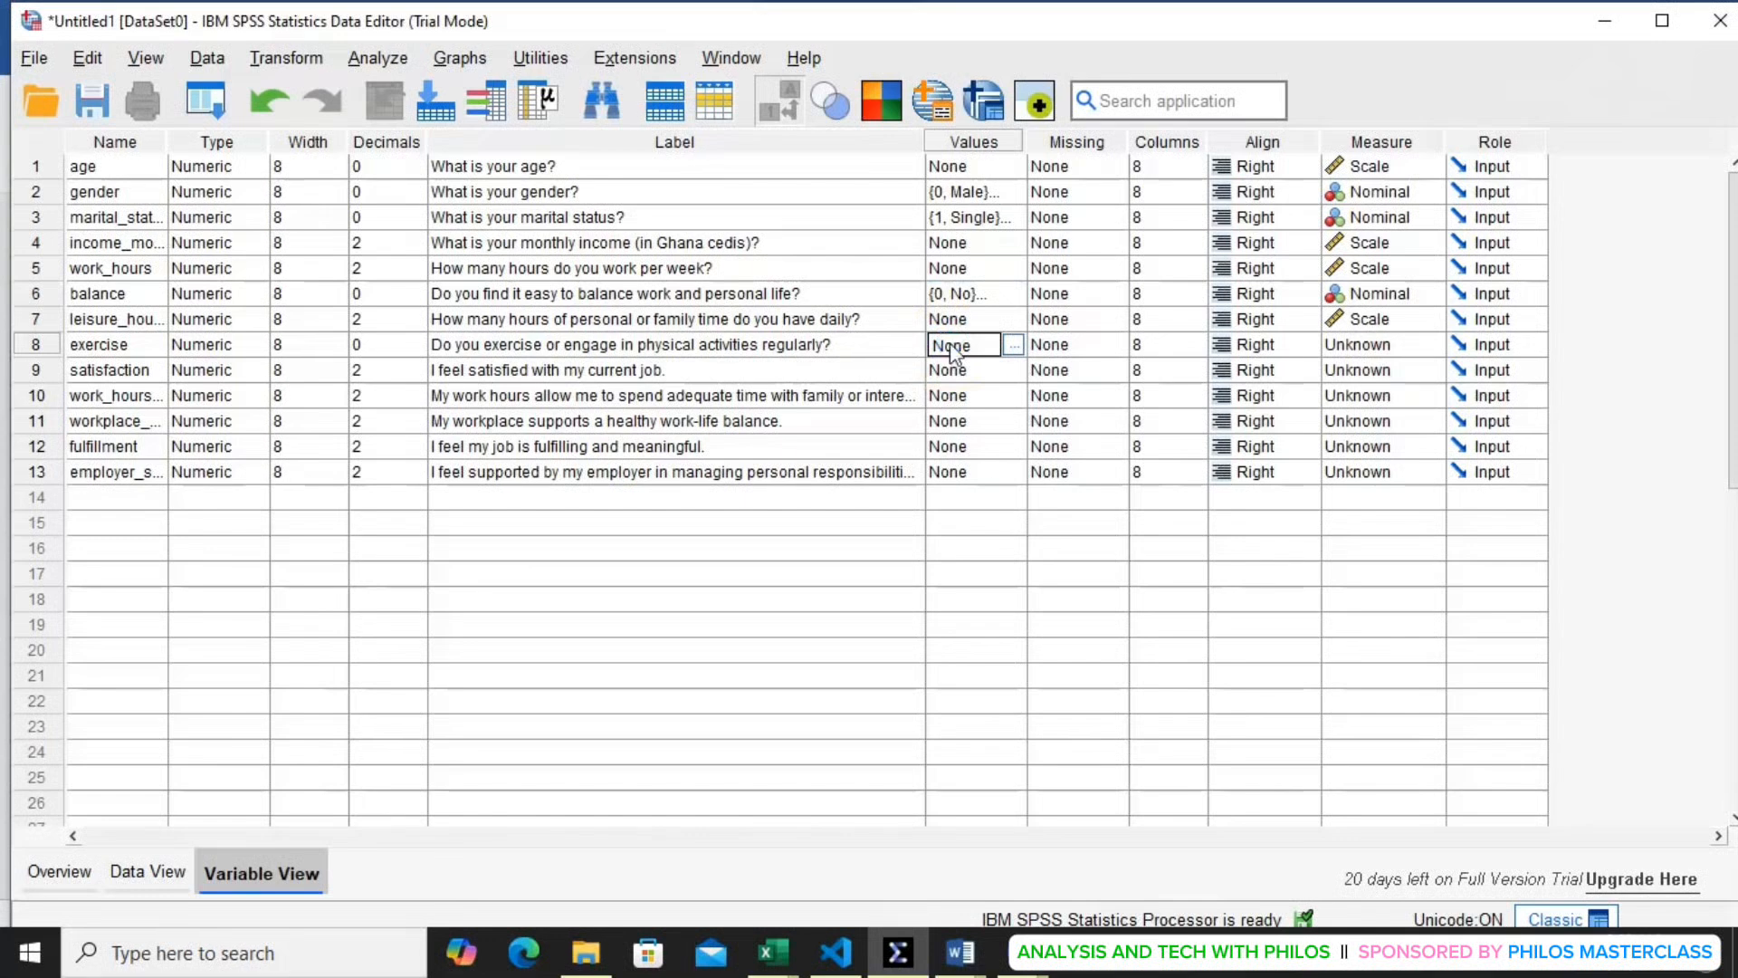
{"action": "key", "text": "ctrl+v"}
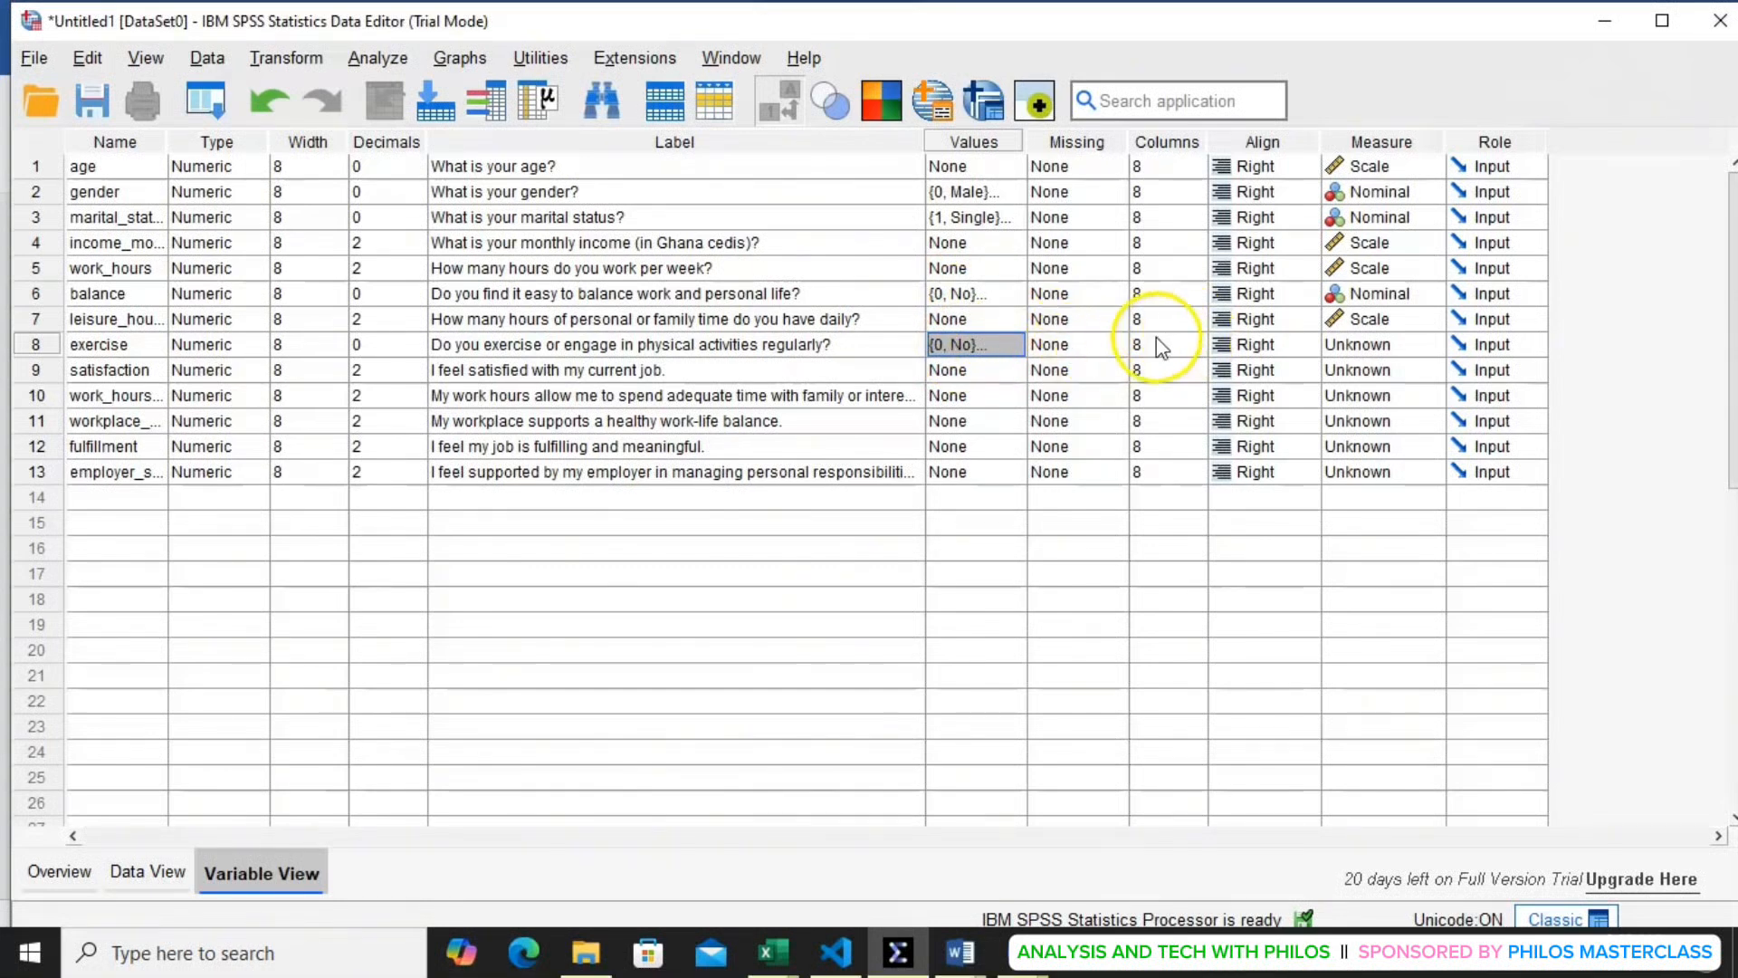
{"action": "left_click", "coordinate": [1376, 351]}
{"action": "left_click", "coordinate": [1371, 423]}
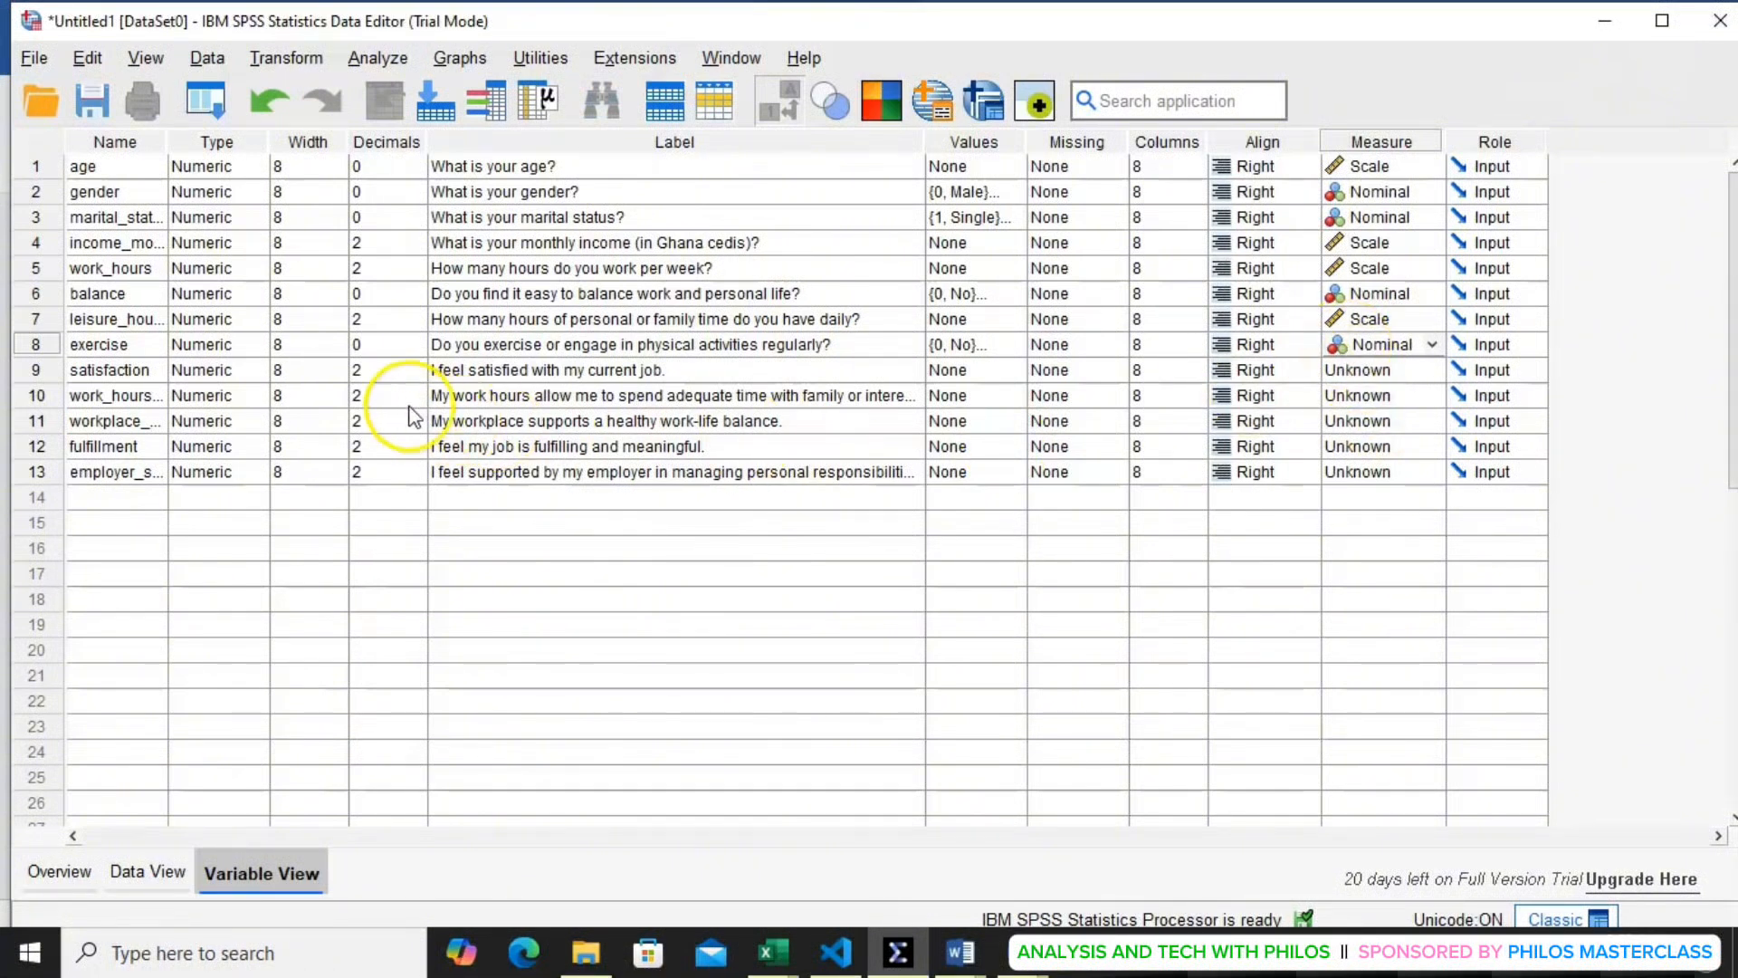
- Set the satisfaction variable's decimals to 0
{"action": "left_click", "coordinate": [116, 373]}
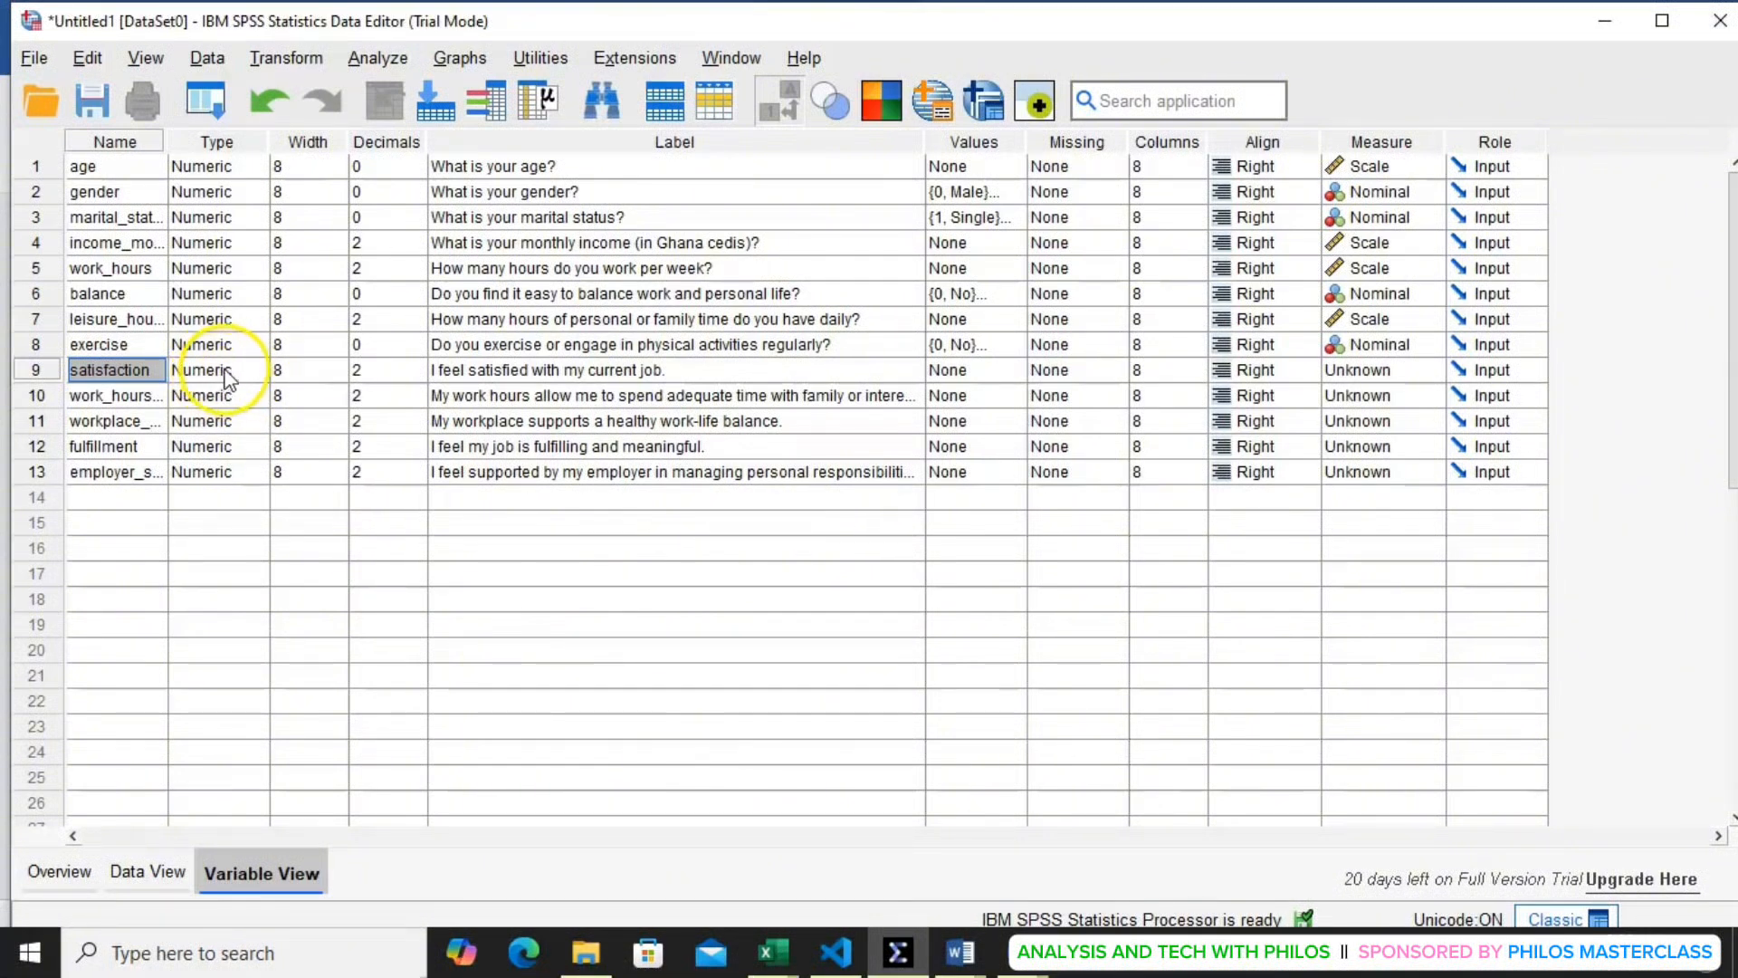
{"action": "left_click", "coordinate": [415, 374]}
{"action": "left_click", "coordinate": [416, 375]}
{"action": "left_click", "coordinate": [416, 376]}
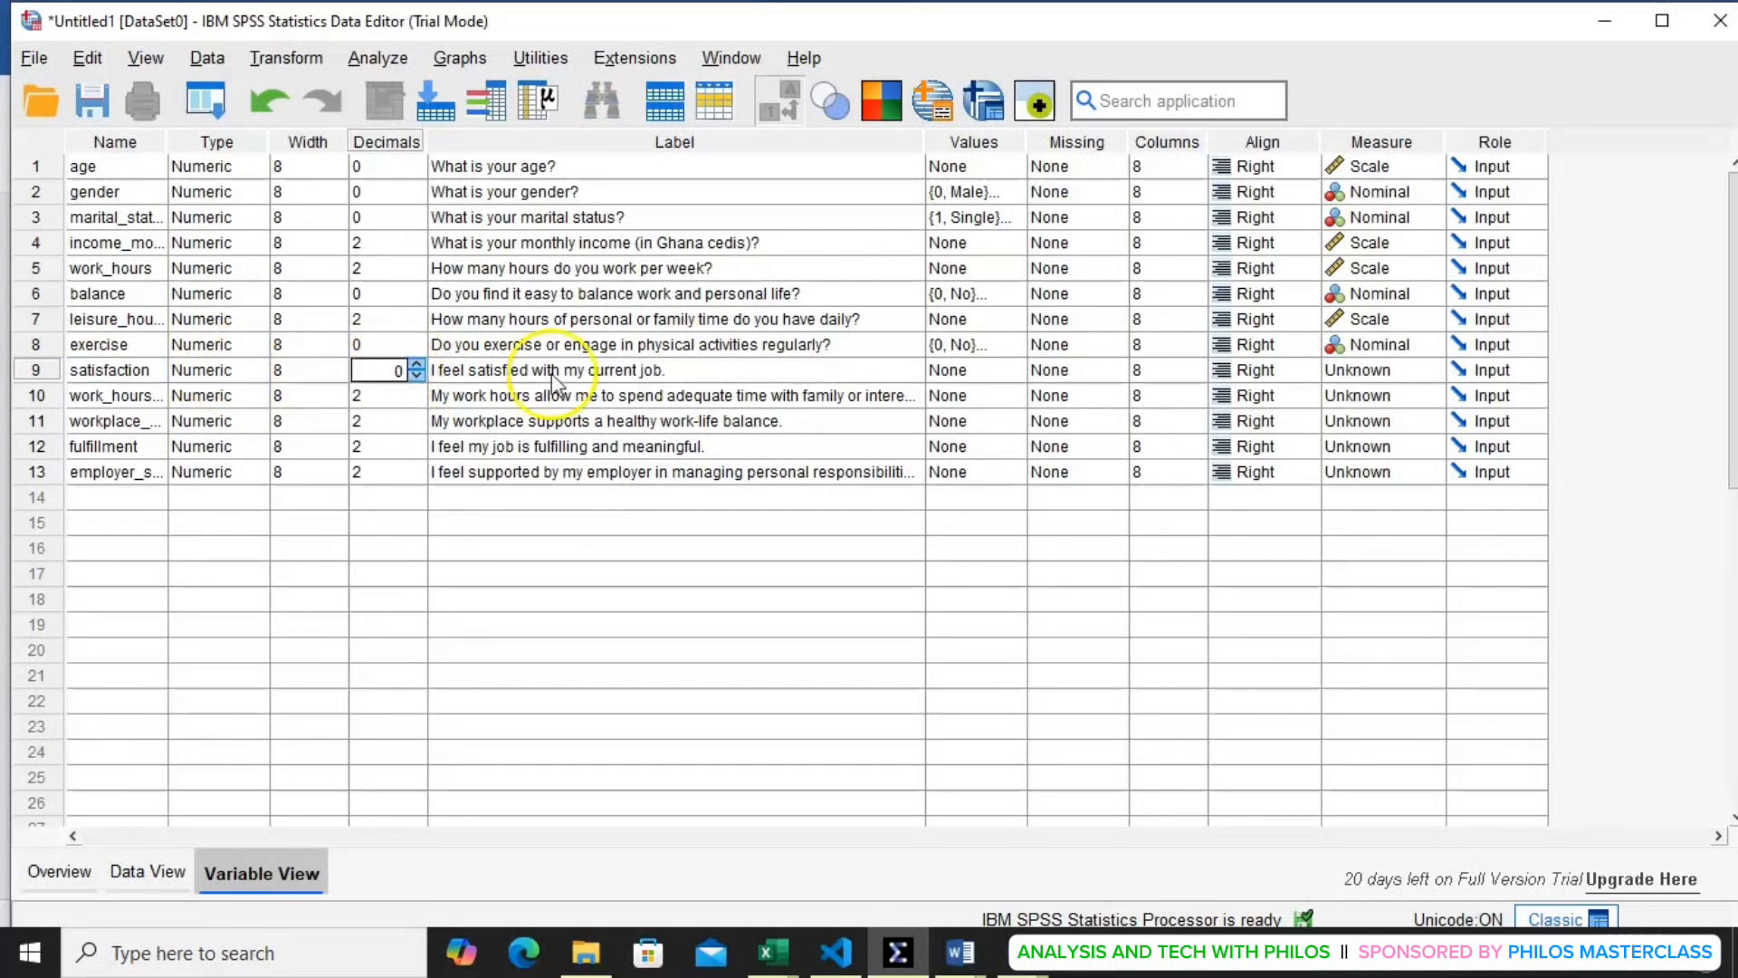
- Open the value labels of the satisfaction variable and define 1 = Strongly Disagree
{"action": "left_click", "coordinate": [987, 370]}
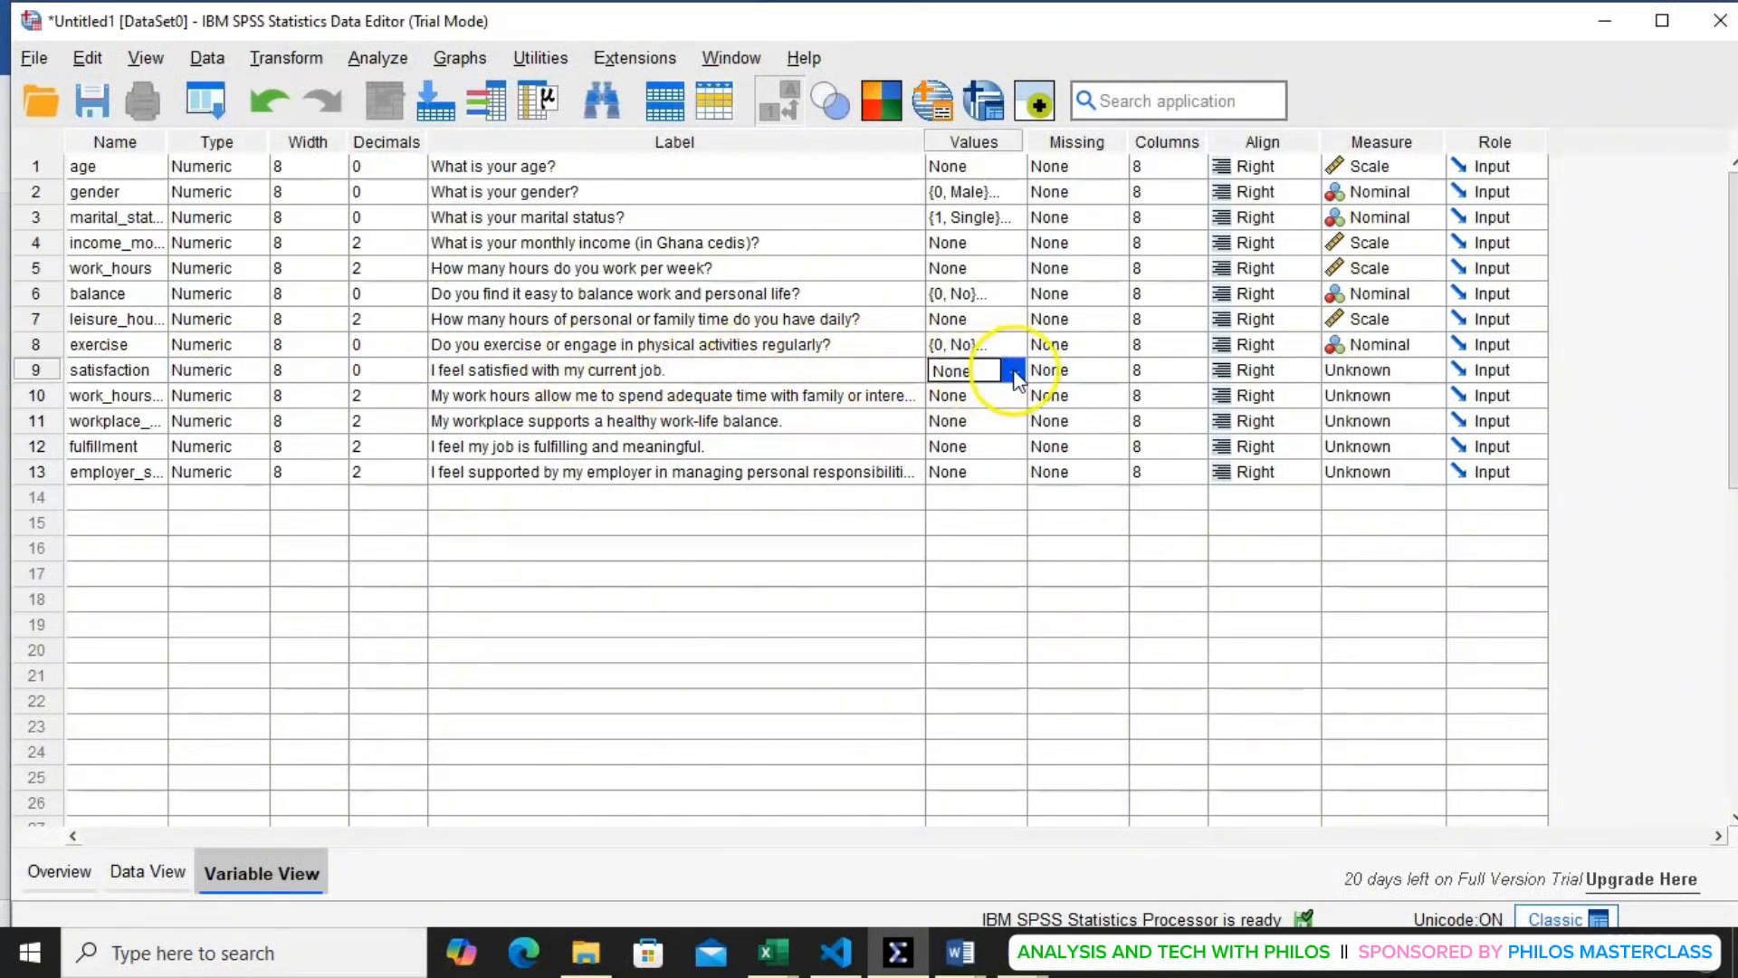
{"action": "left_click", "coordinate": [1016, 371]}
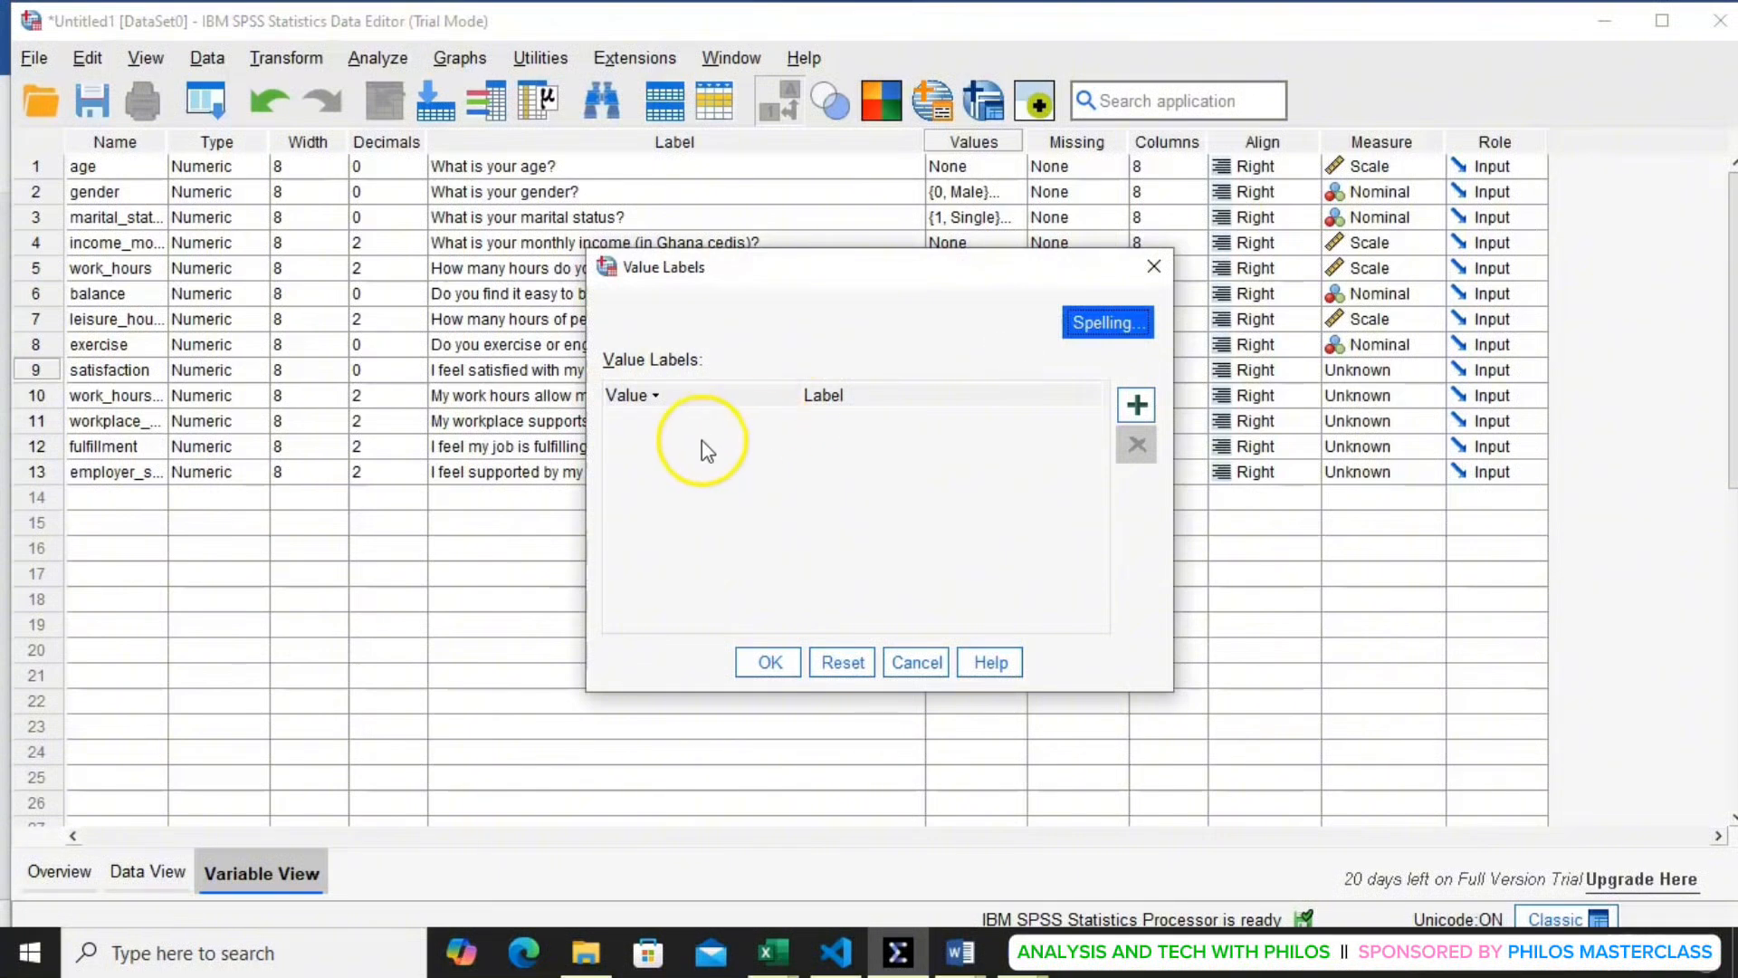
{"action": "left_click", "coordinate": [1134, 403]}
{"action": "left_click", "coordinate": [685, 427]}
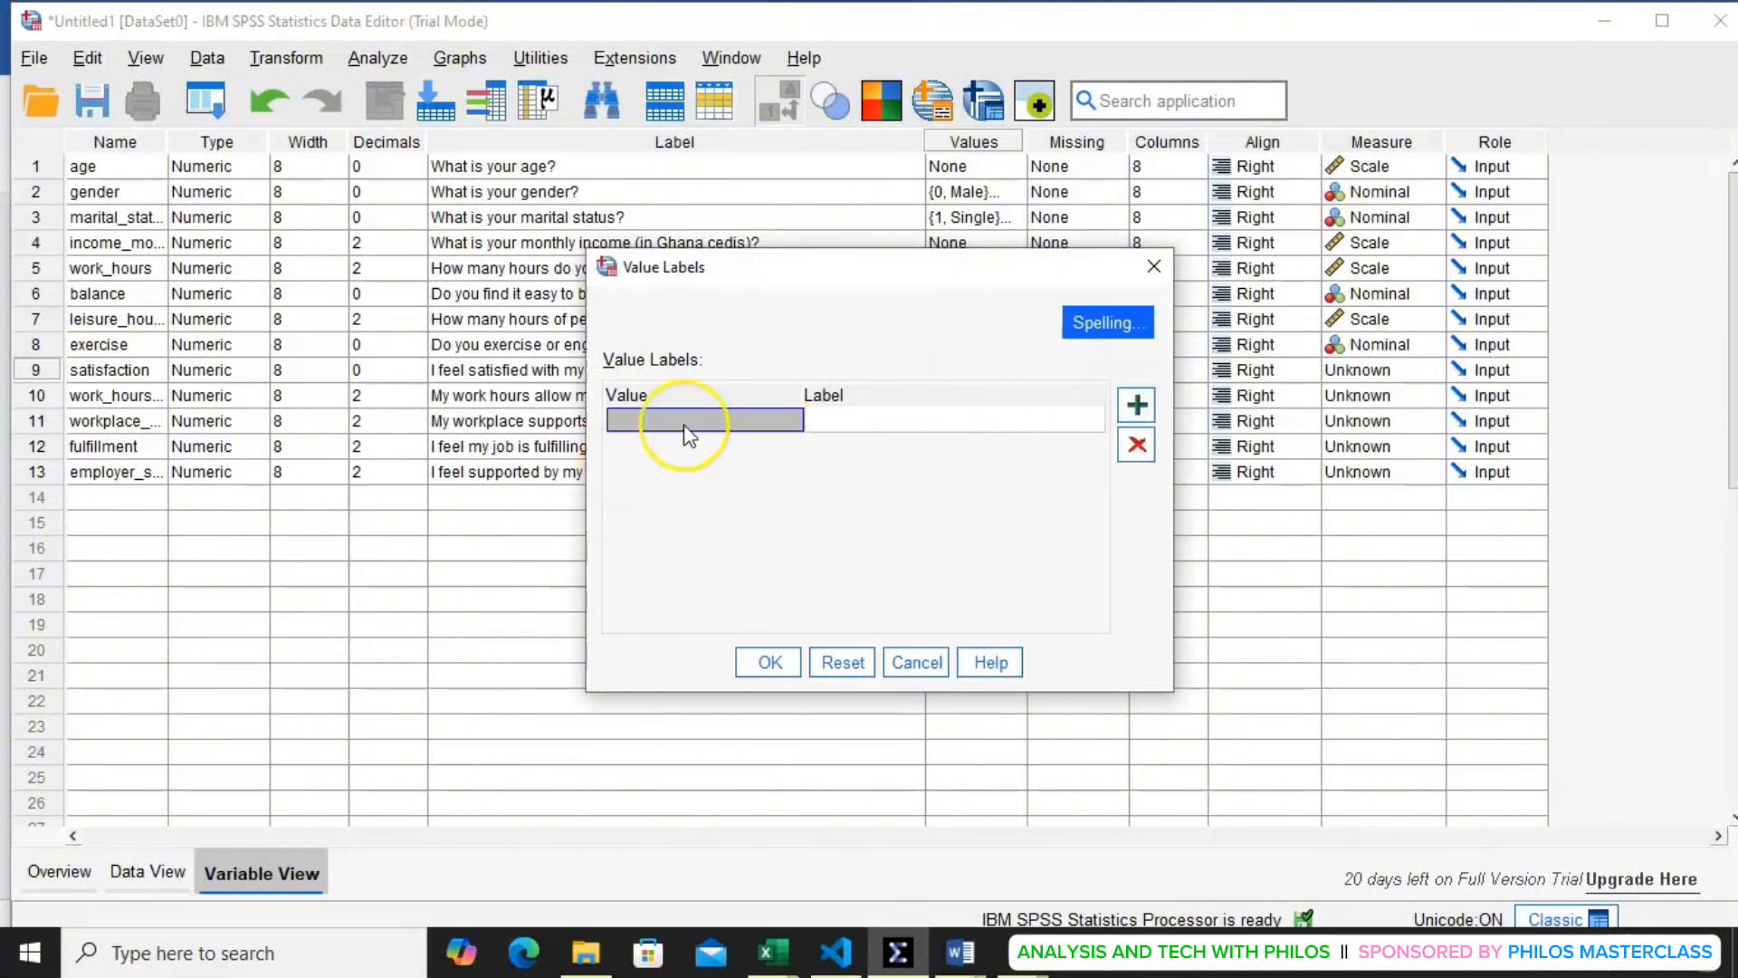
{"action": "type", "text": "1"}
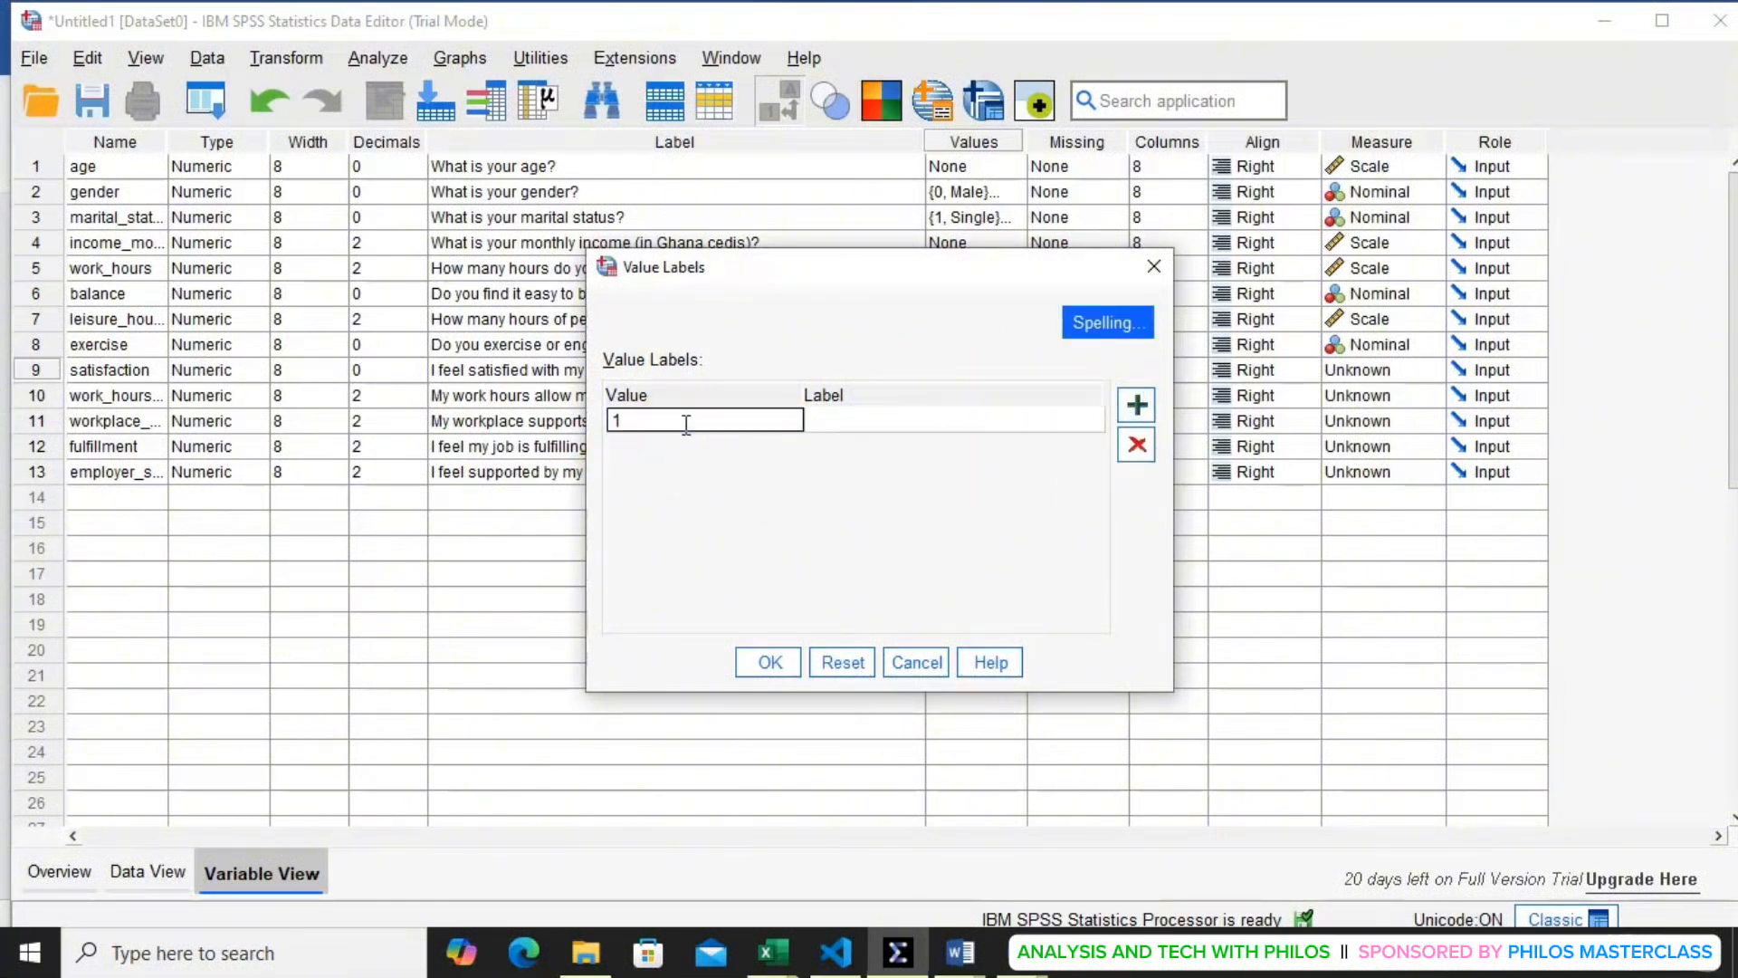
{"action": "left_click", "coordinate": [861, 422]}
{"action": "left_click", "coordinate": [862, 420]}
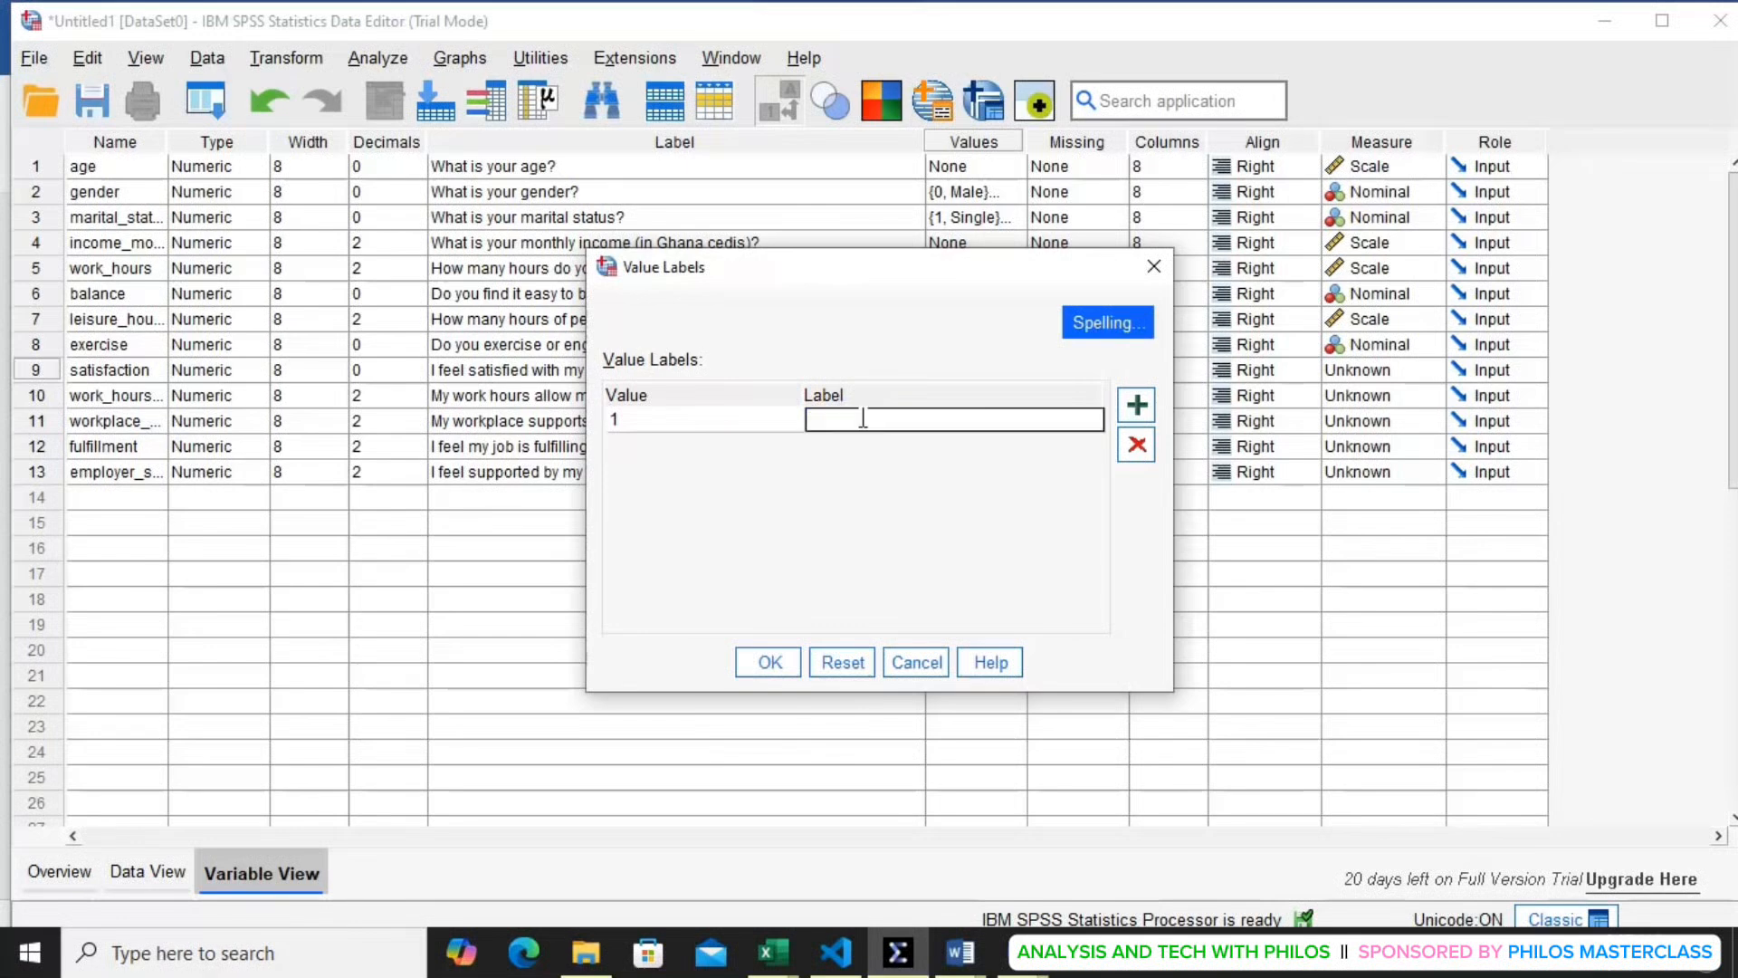
{"action": "type", "text": "Strongly Disagree"}
{"action": "key", "text": "Return"}
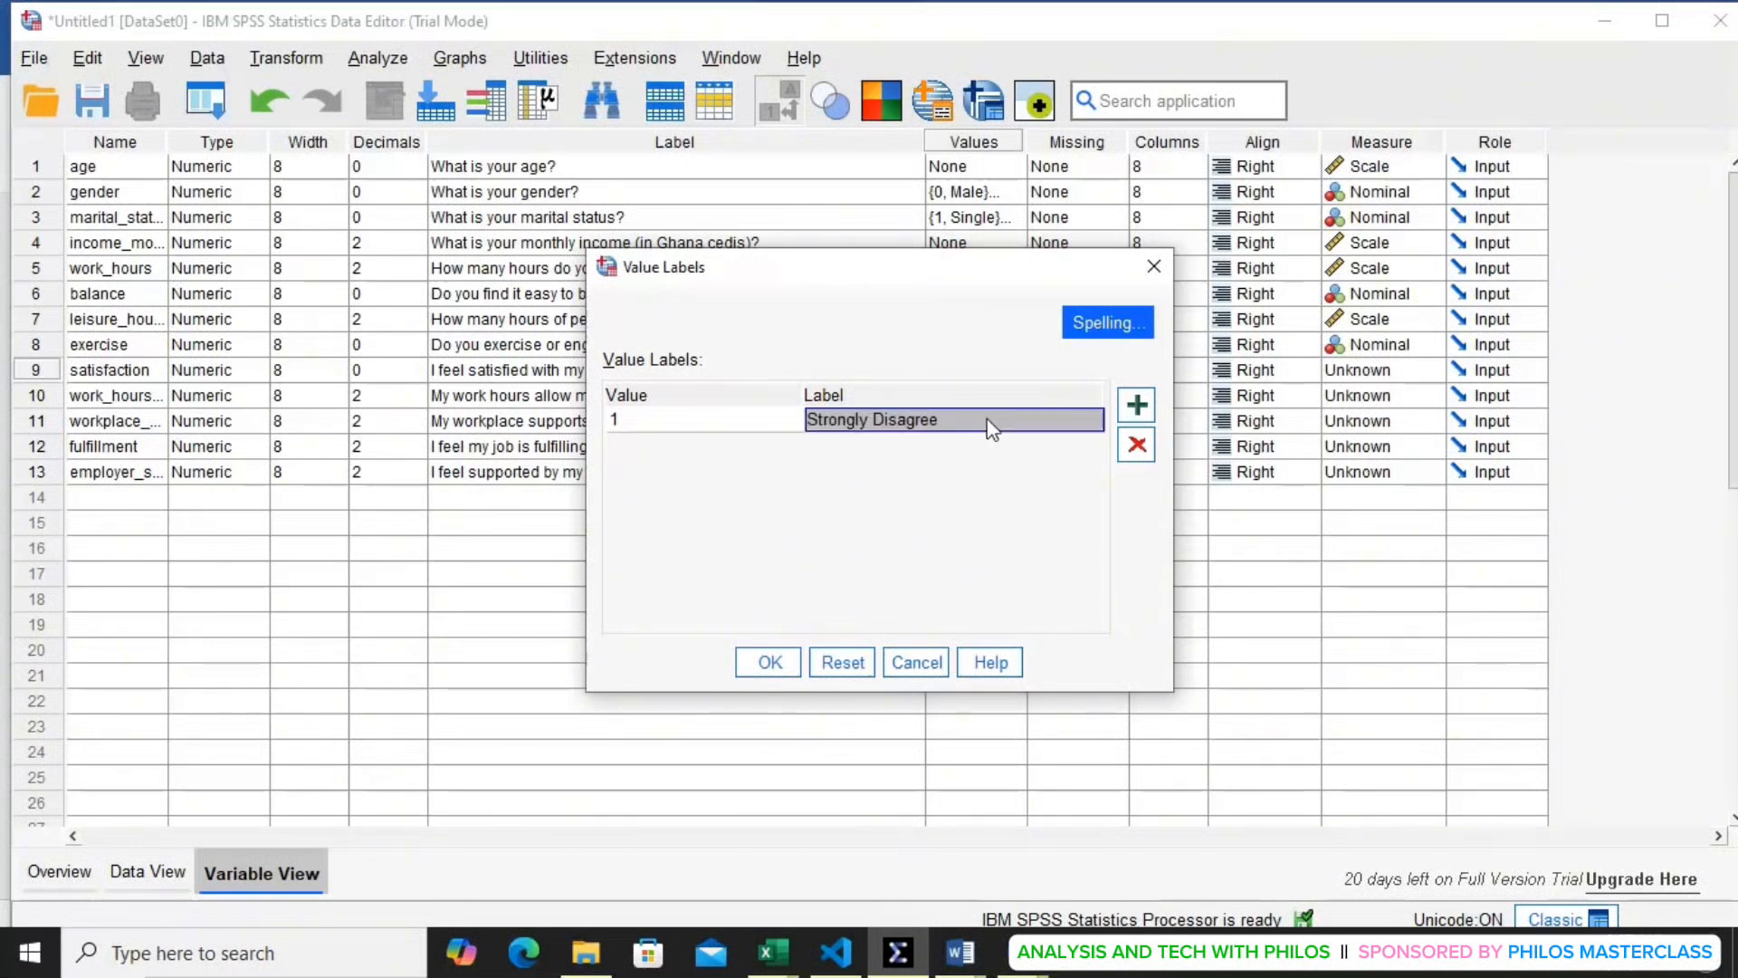
{"action": "key", "text": "Return"}
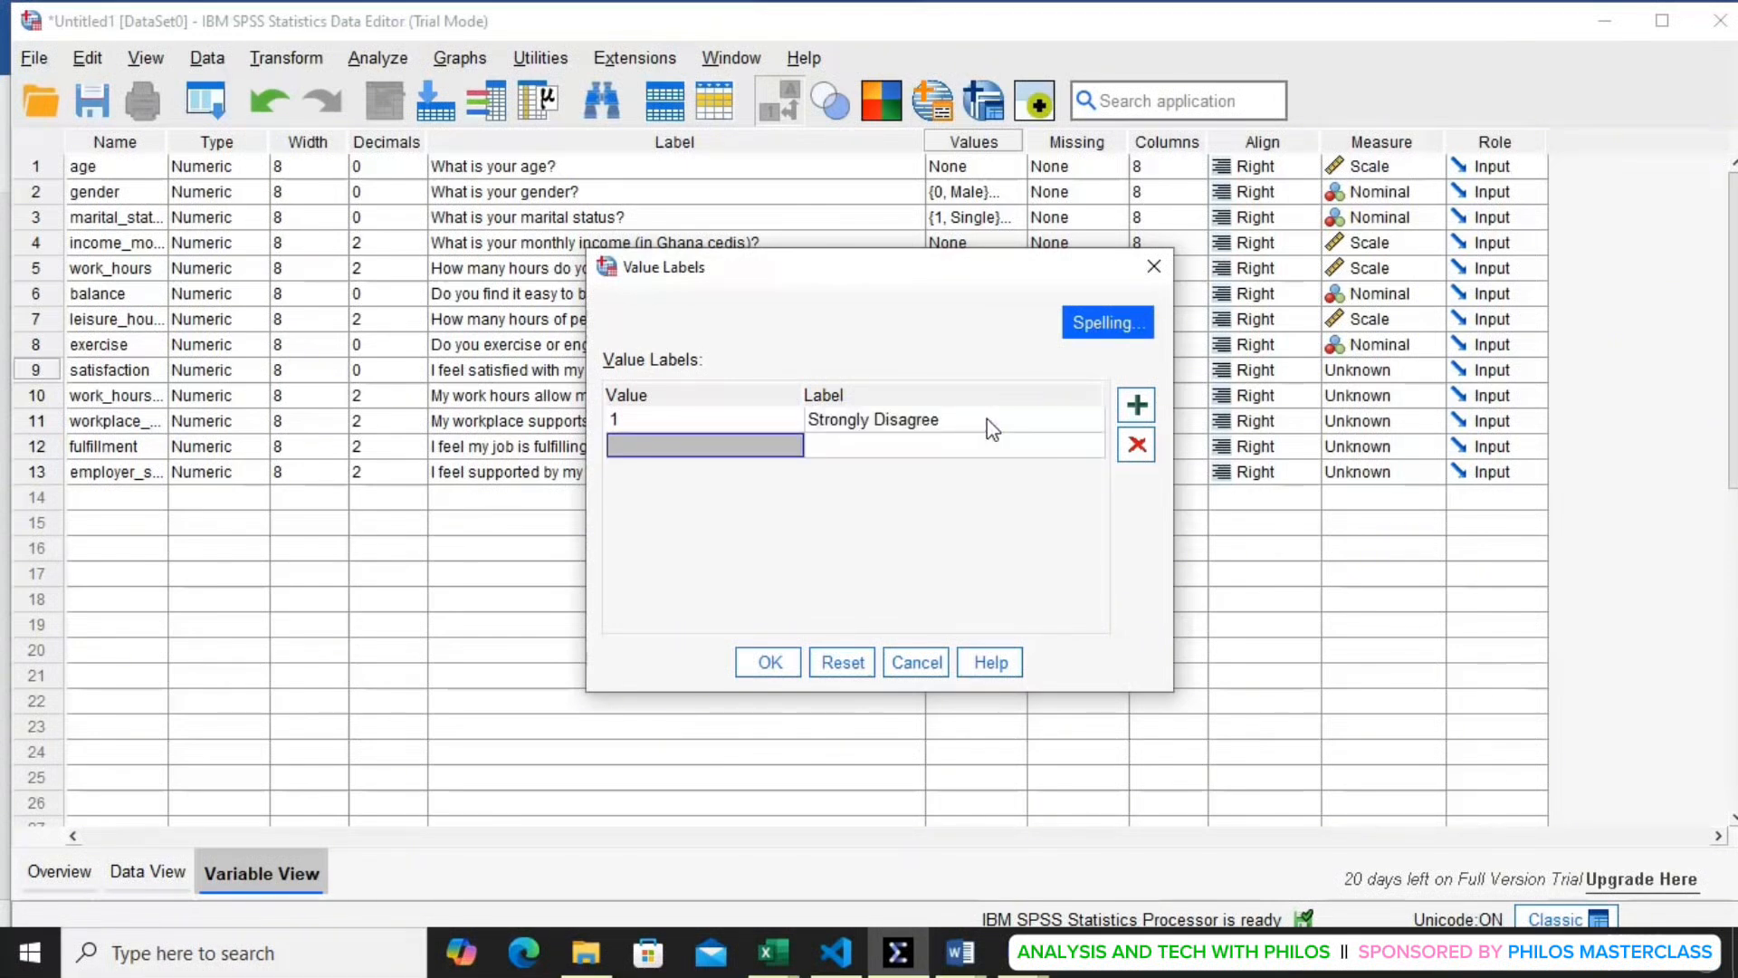
- Add the value labels 2 = Disagree and 3 = Neutral for the satisfaction variable
{"action": "type", "text": "2"}
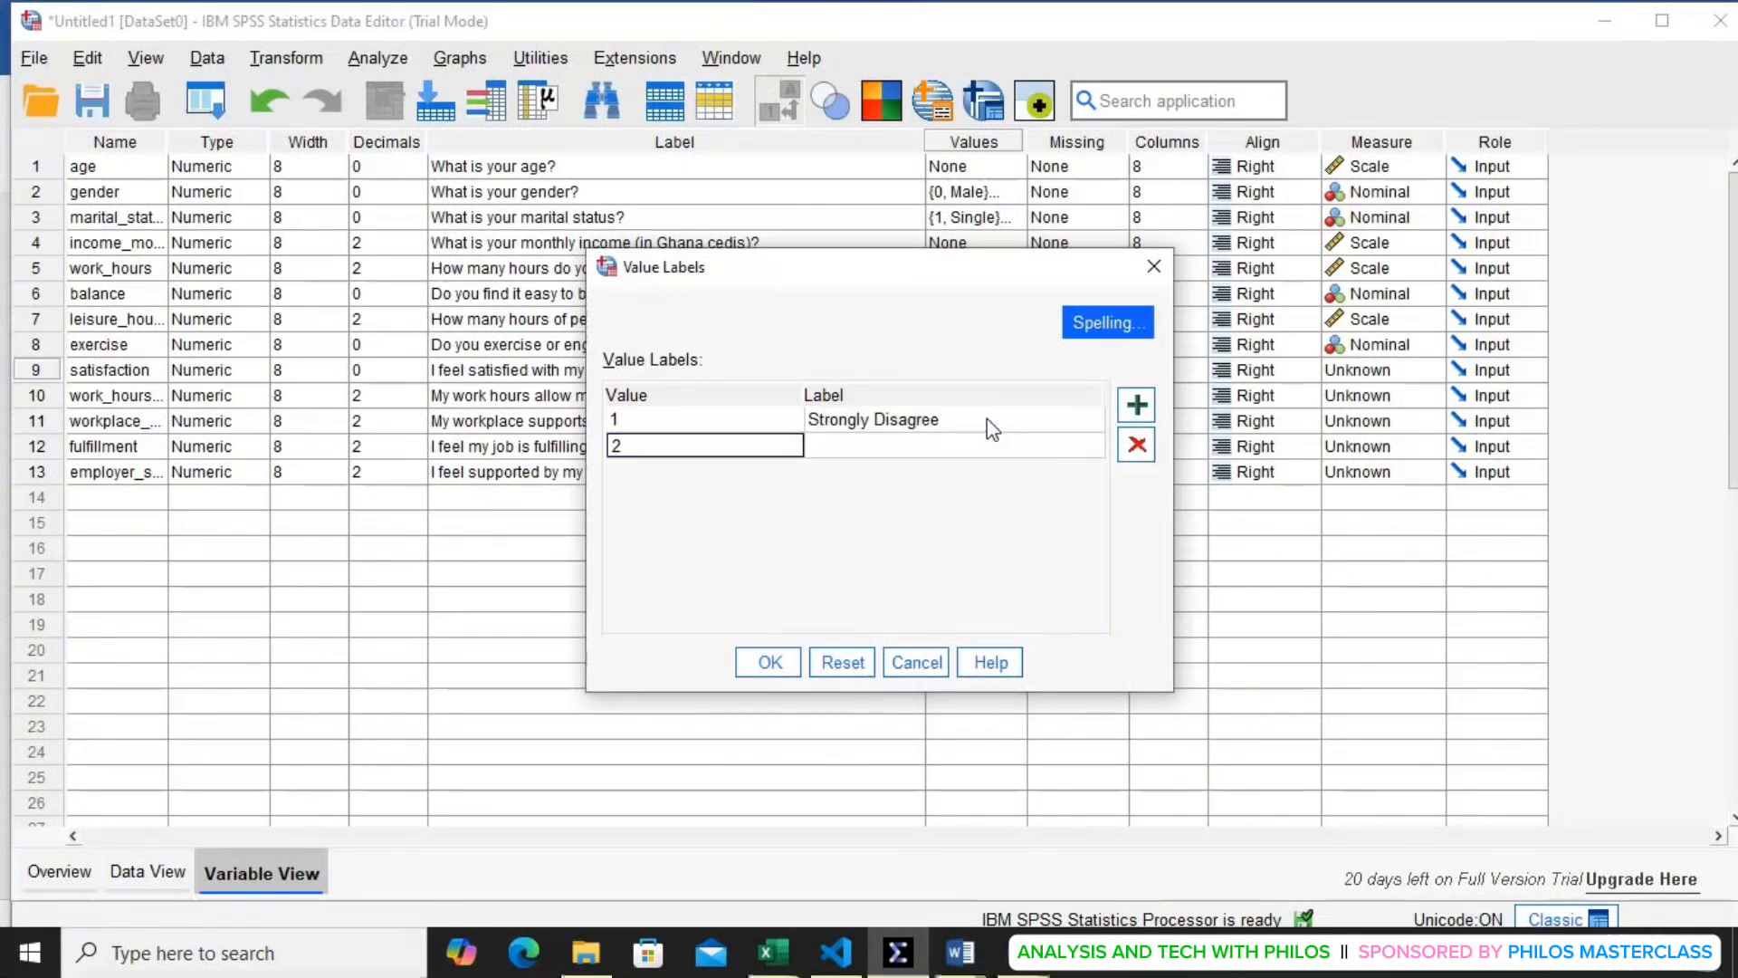
{"action": "left_click", "coordinate": [924, 450]}
{"action": "type", "text": "Di"}
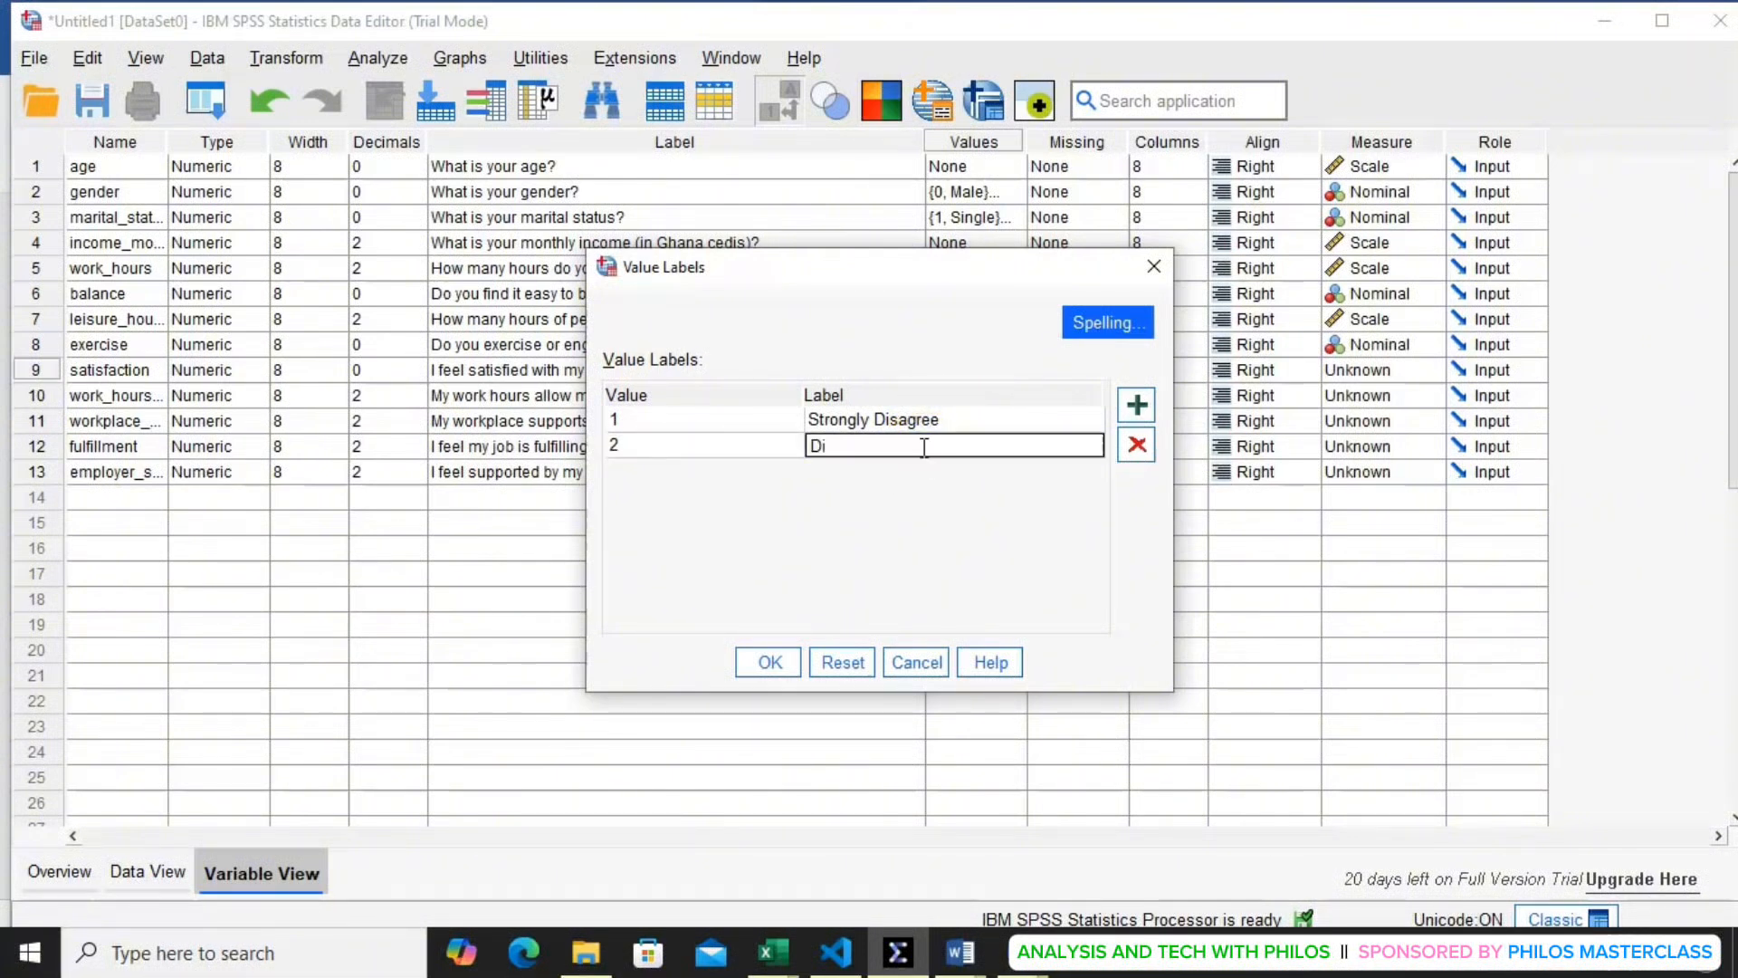
{"action": "type", "text": "sagree"}
{"action": "key", "text": "Return"}
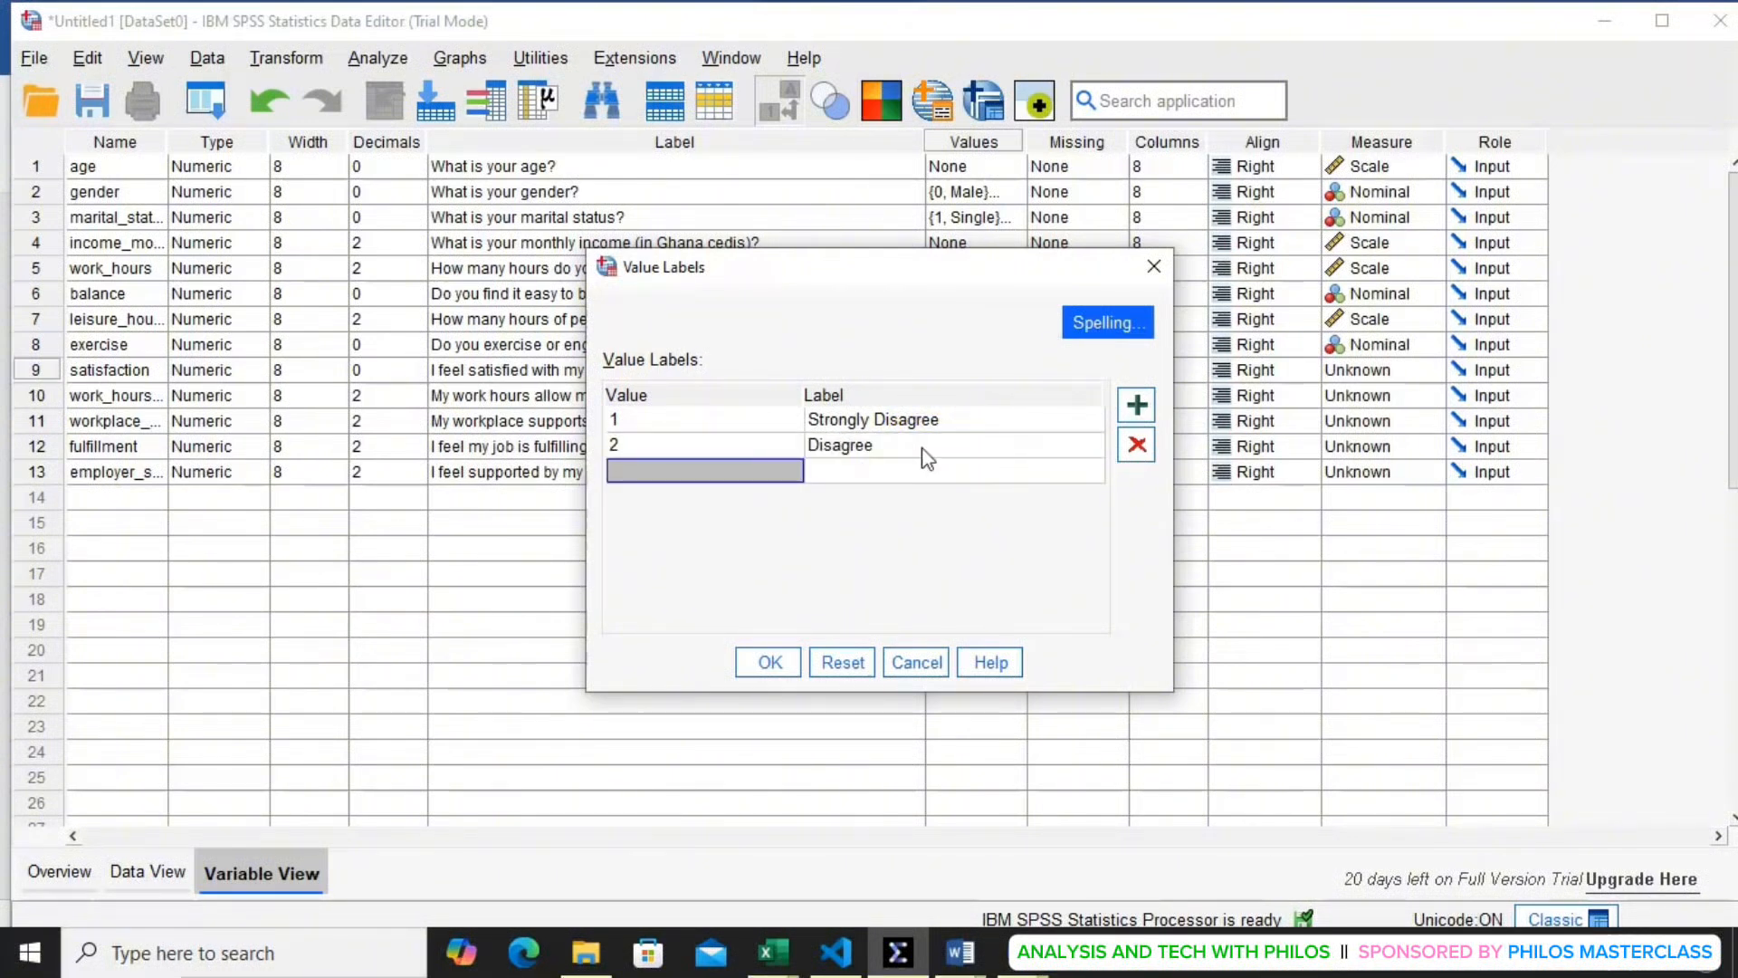
{"action": "type", "text": "3"}
{"action": "left_click", "coordinate": [901, 469]}
{"action": "type", "text": "Neutral"}
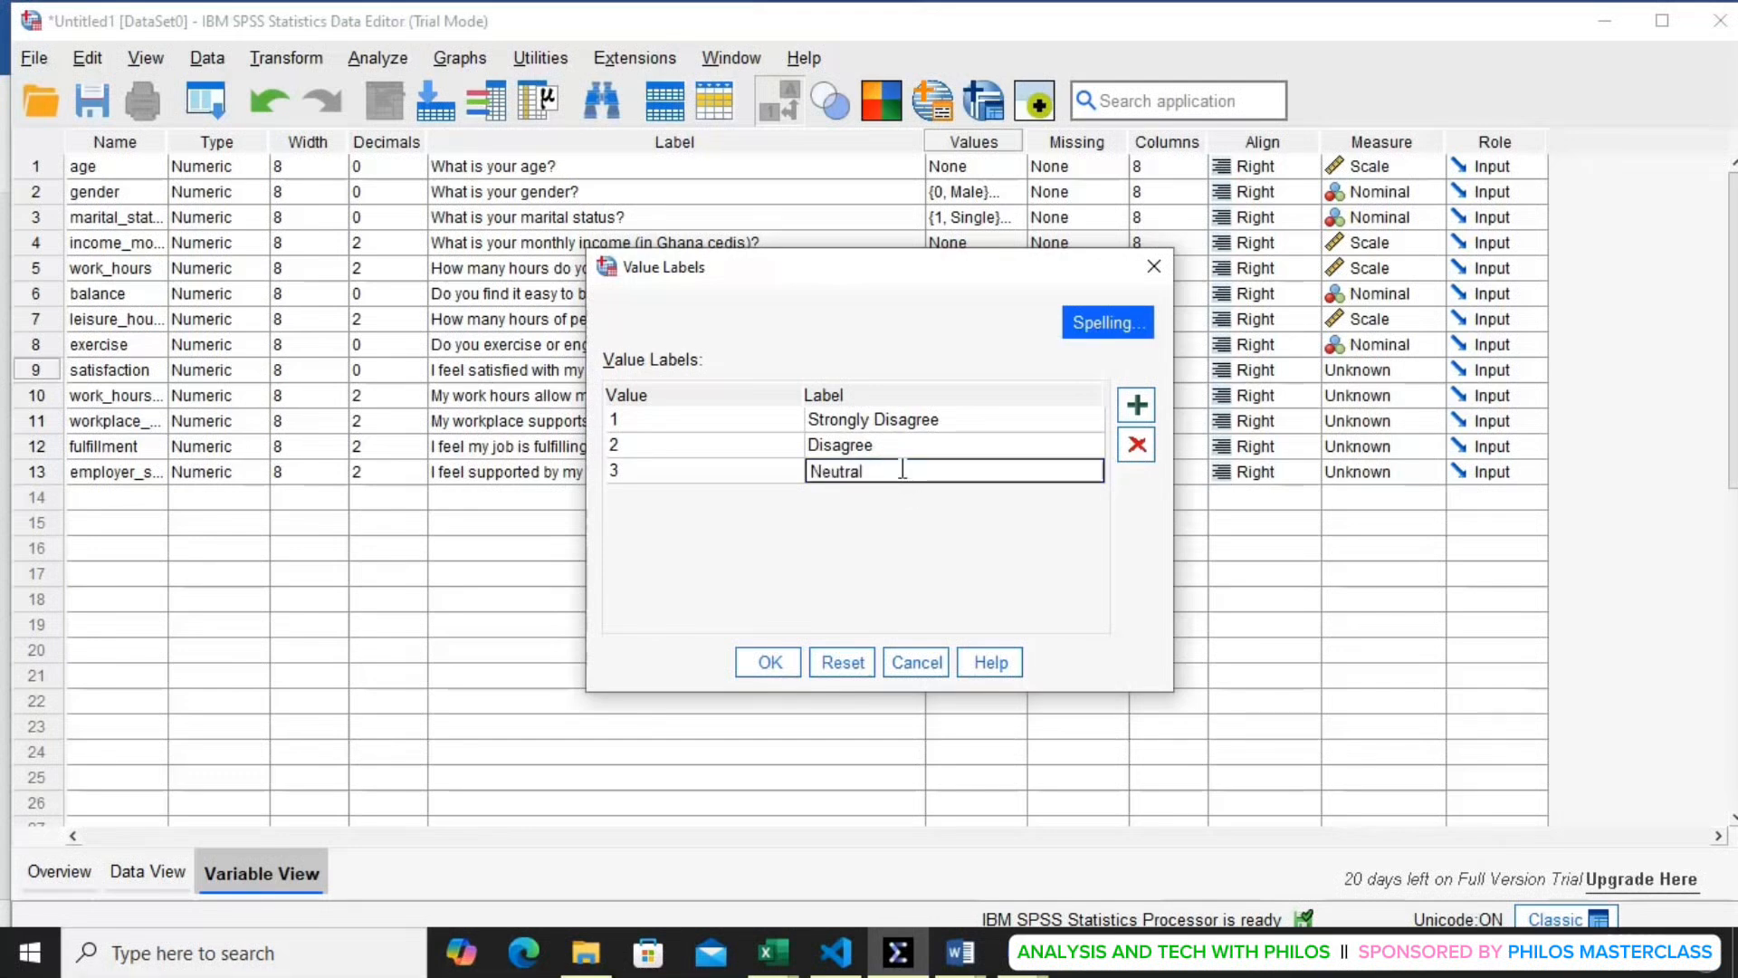
{"action": "key", "text": "Return"}
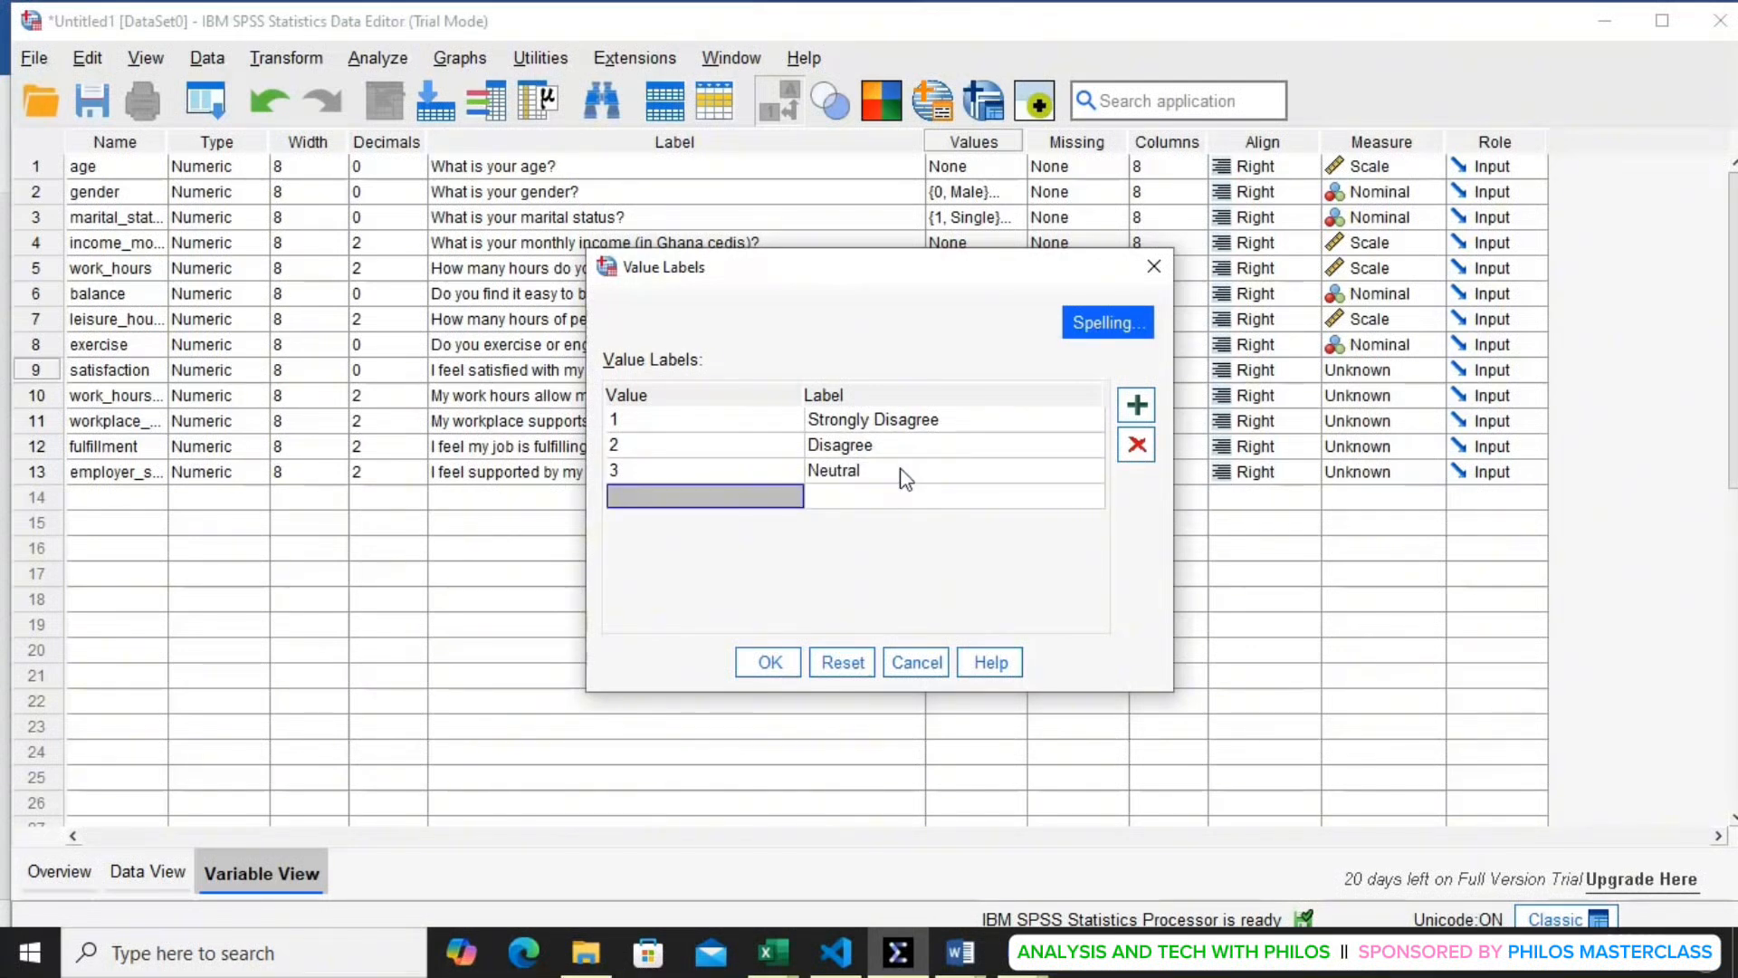
- Add the value labels 4 = Agree and 5 = Strongly Agree for the satisfaction variable and set its measurement level to Ordinal
{"action": "type", "text": "4"}
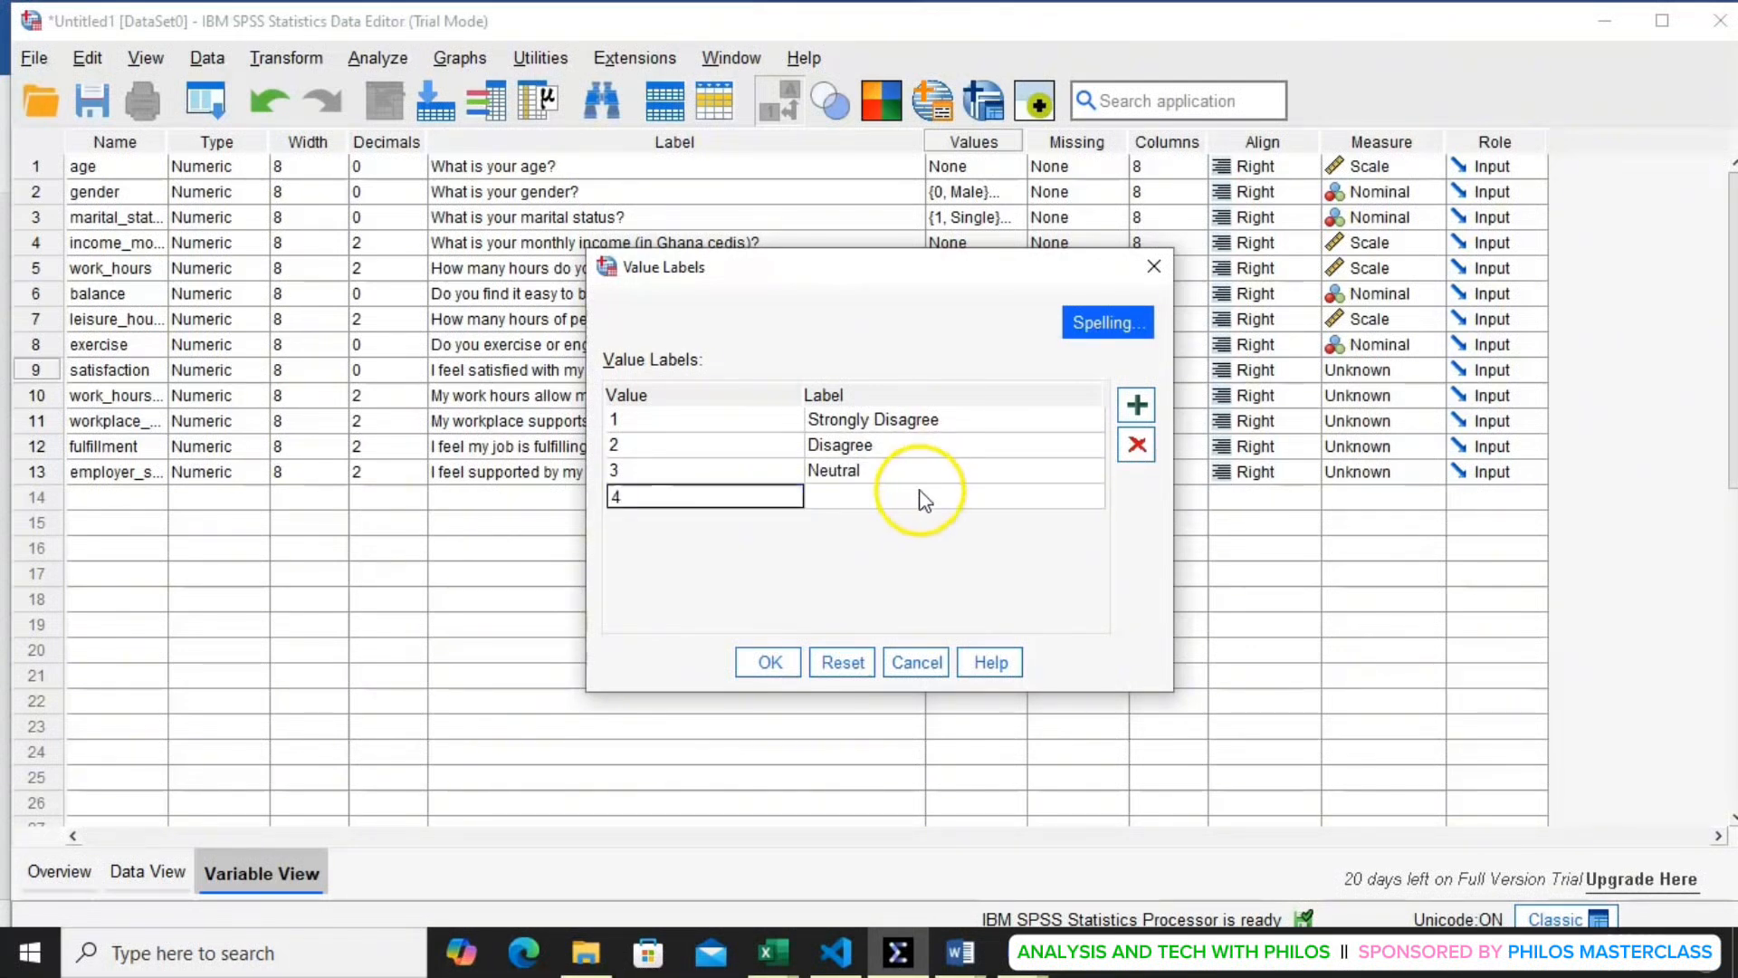
{"action": "left_click", "coordinate": [919, 494]}
{"action": "type", "text": "Agree"}
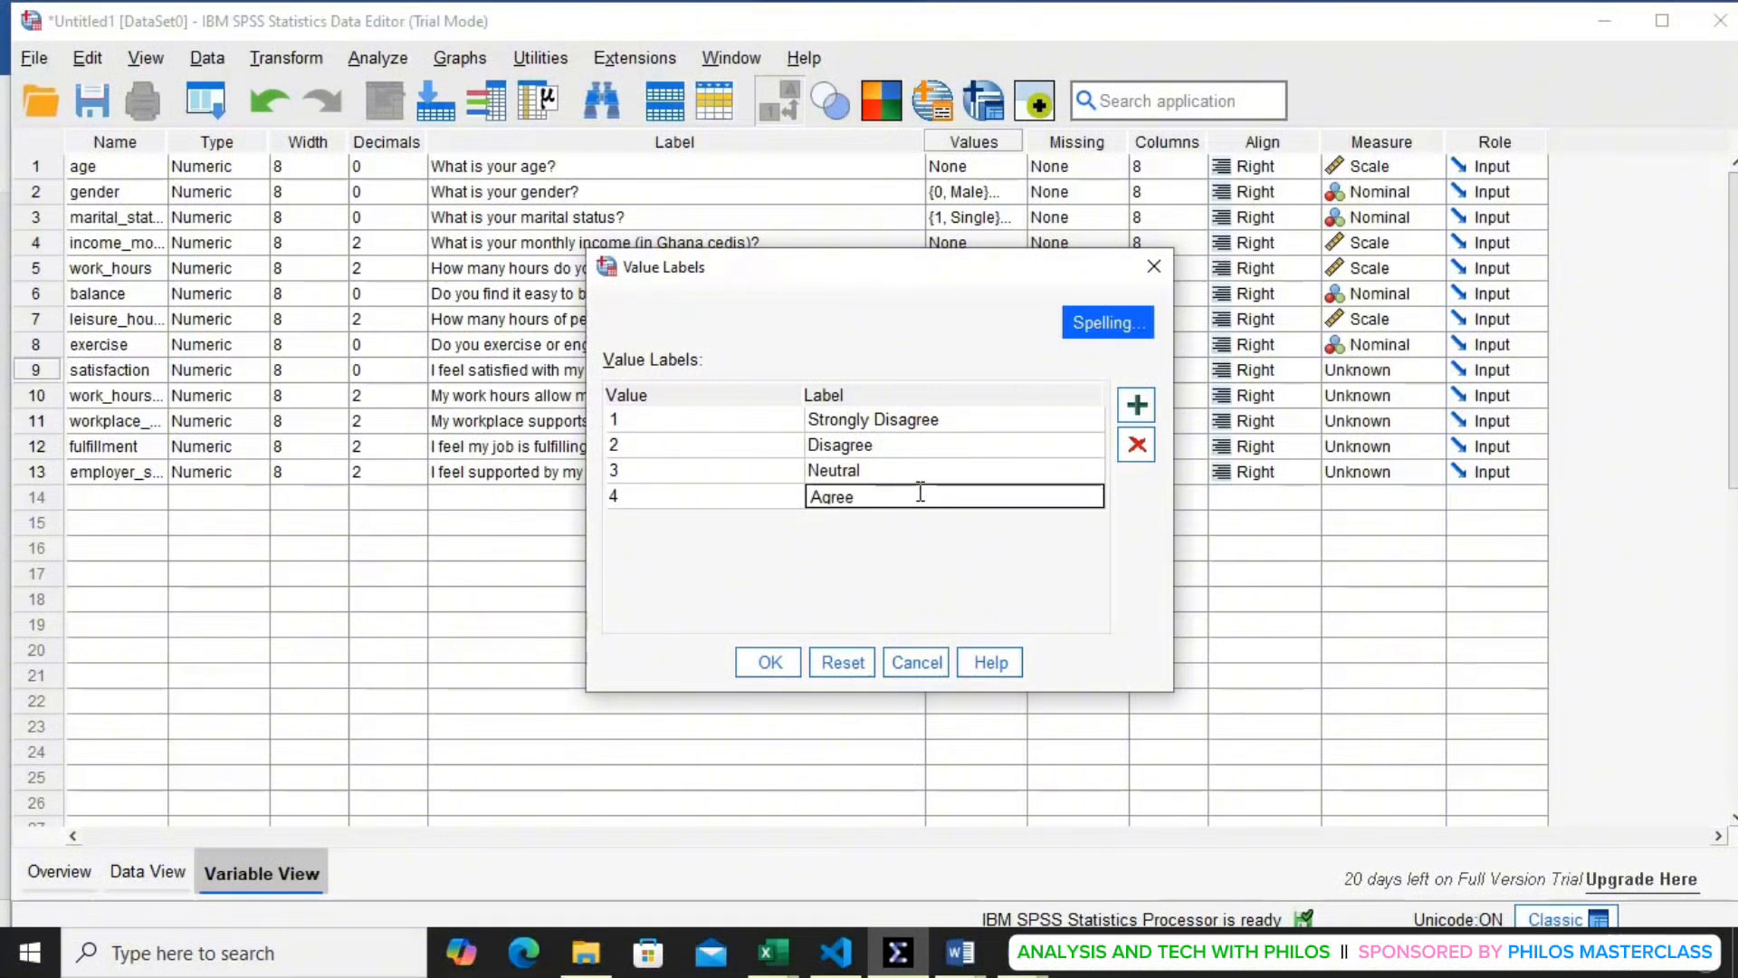
{"action": "key", "text": "Return"}
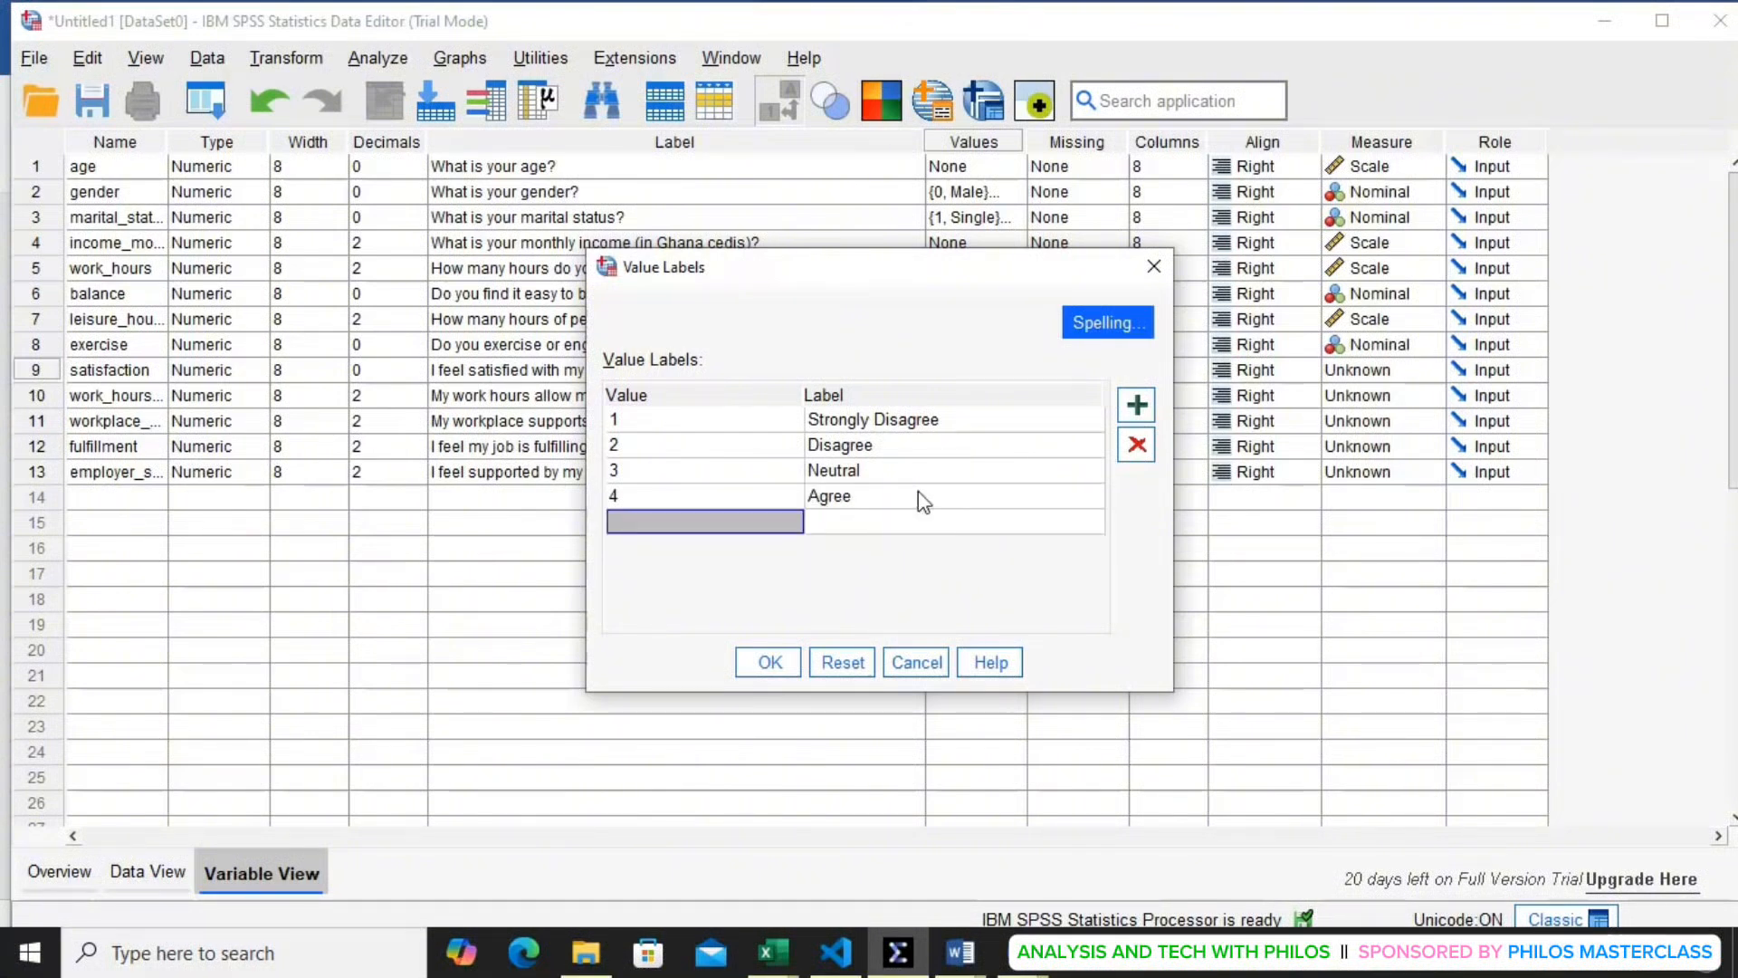
{"action": "type", "text": "5"}
{"action": "left_click", "coordinate": [916, 514]}
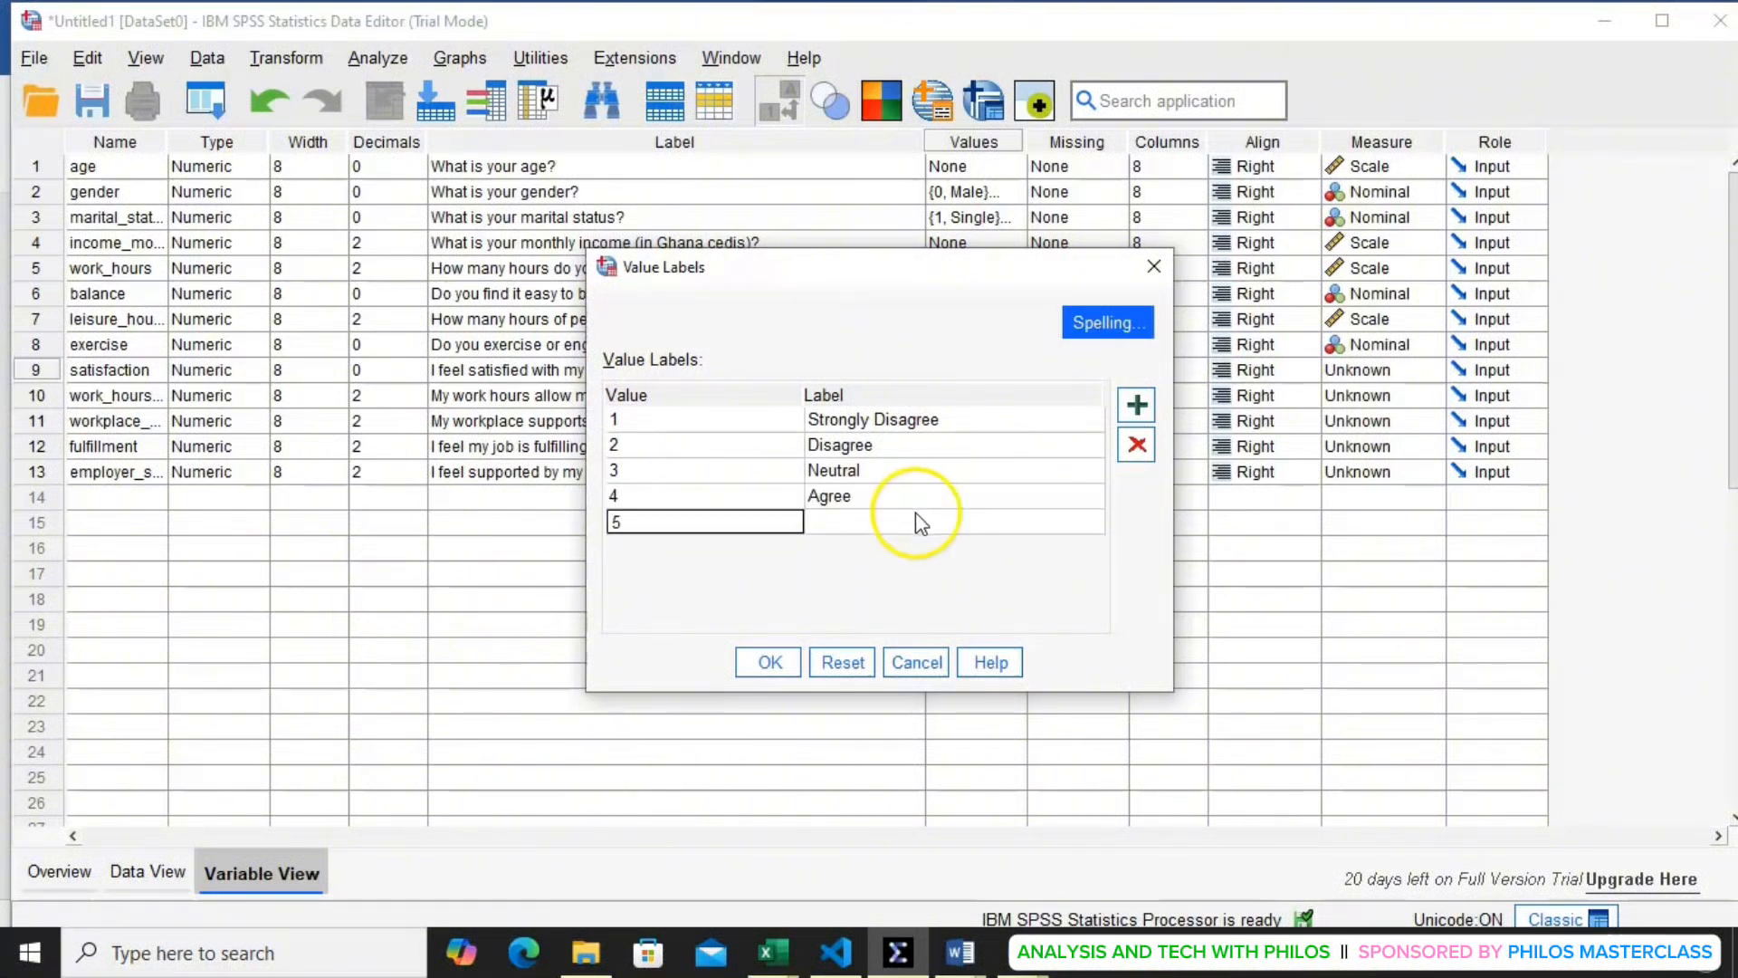
{"action": "type", "text": "Strongly Agree"}
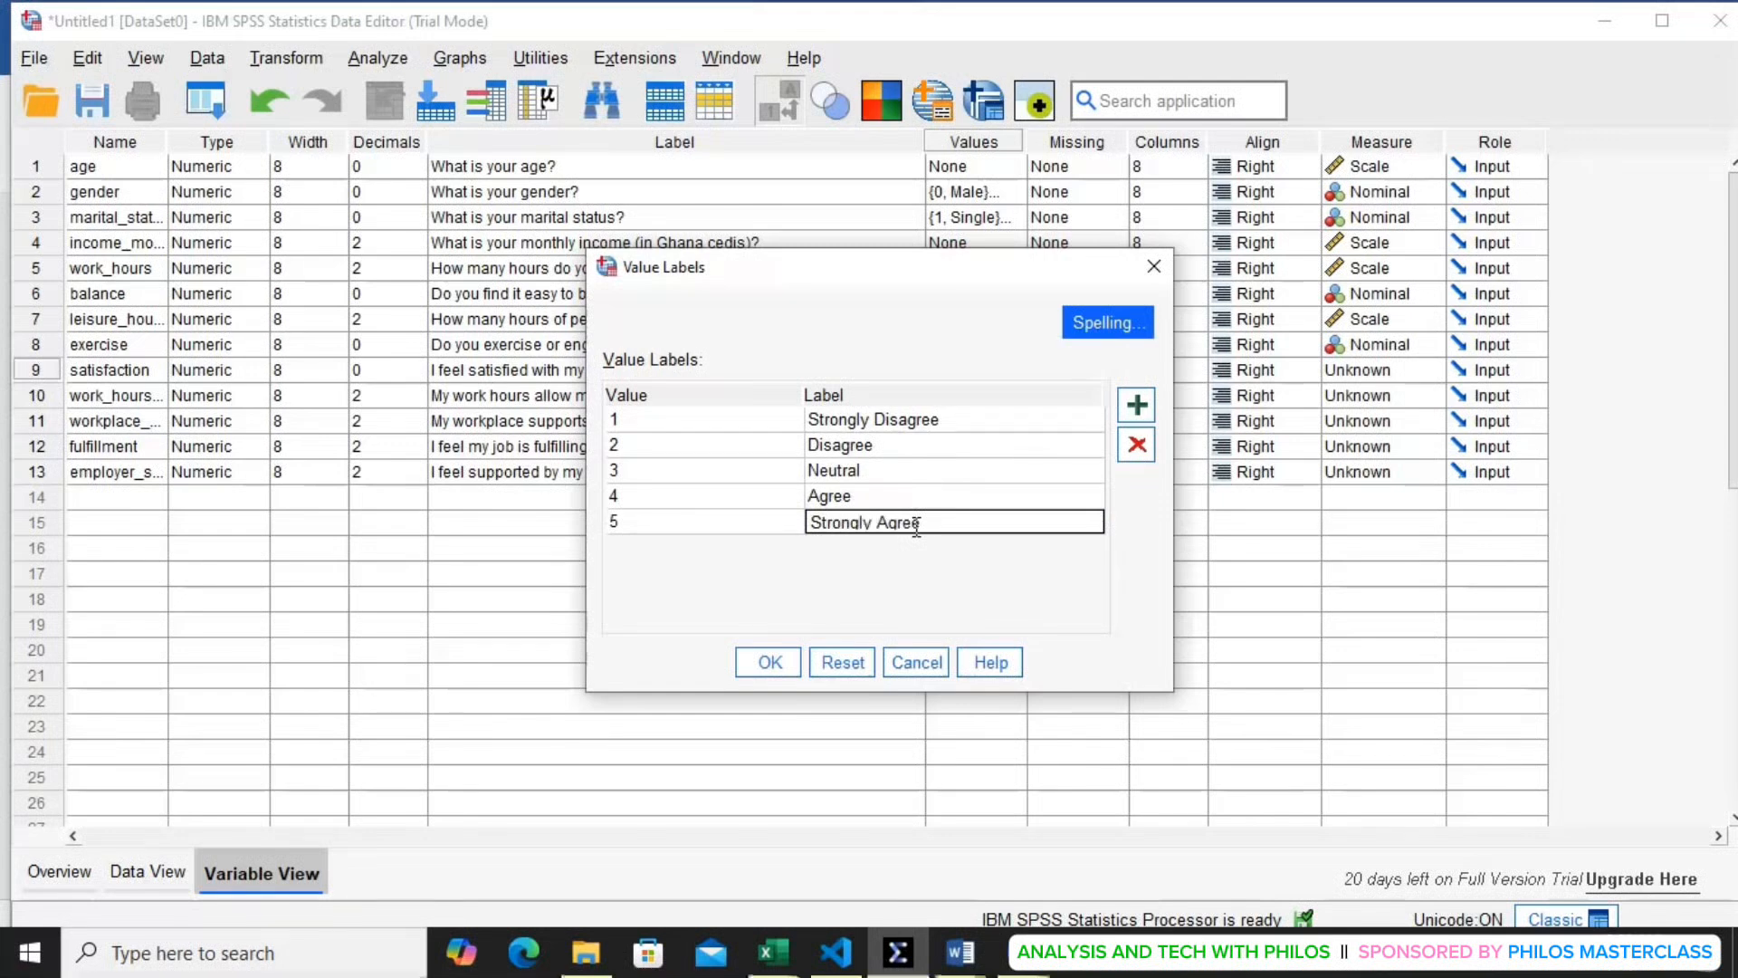
{"action": "left_click", "coordinate": [772, 662]}
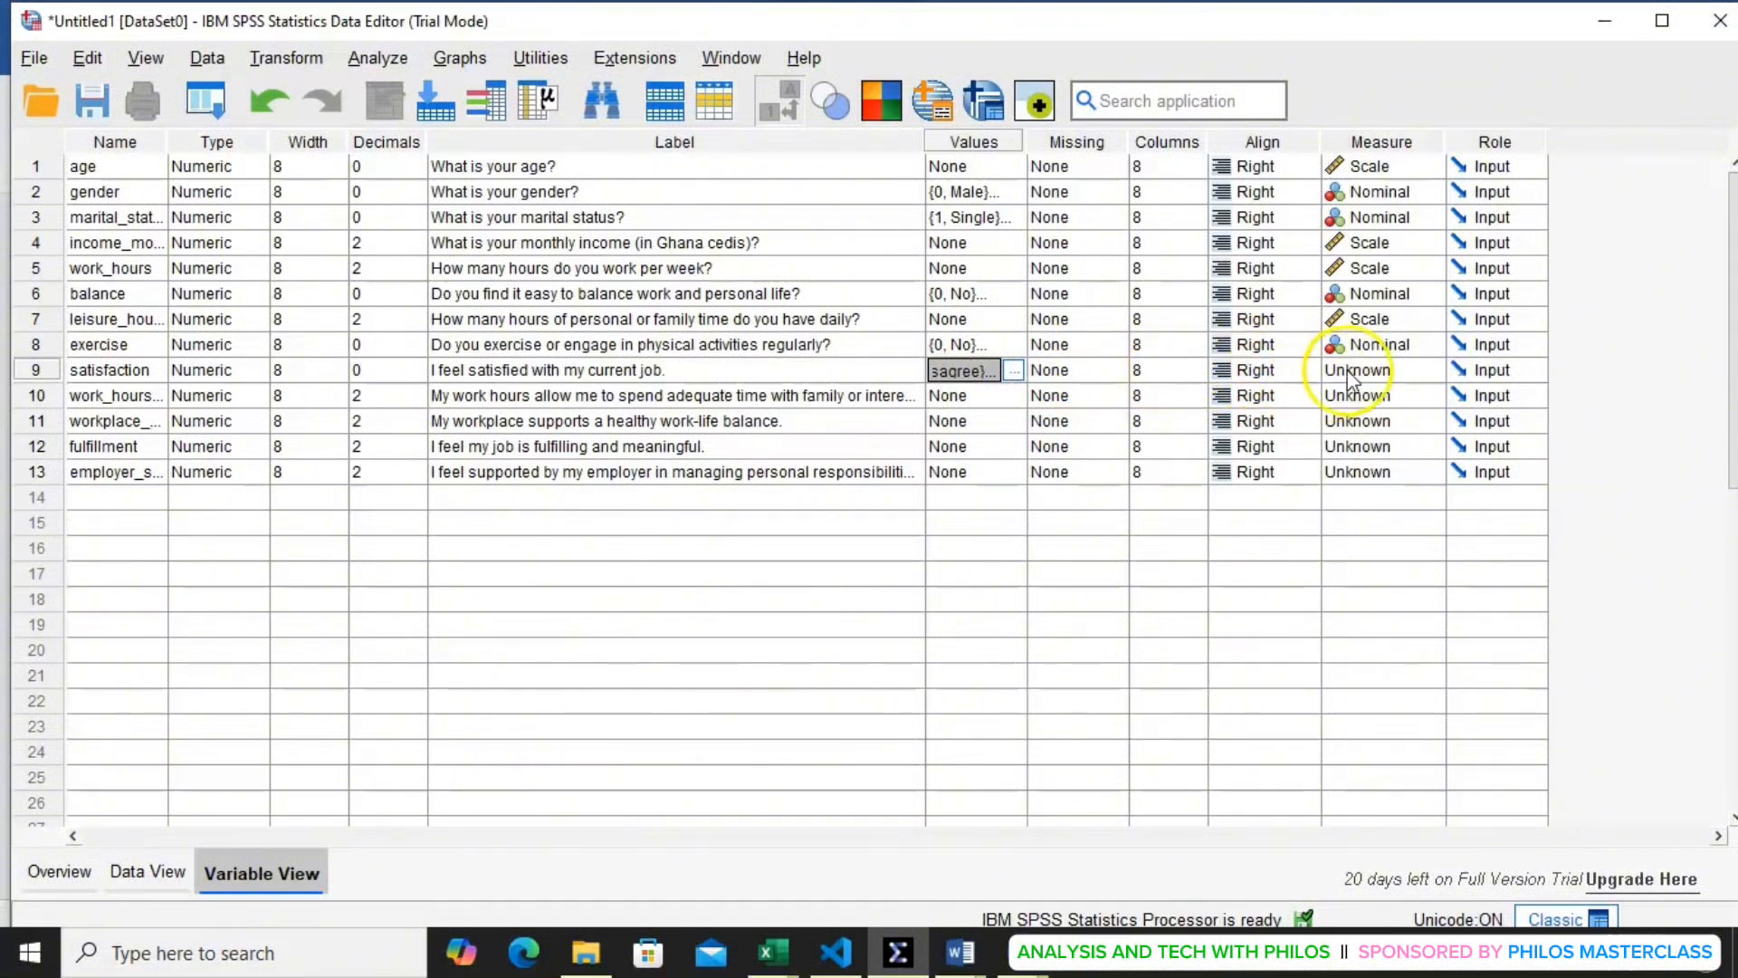
{"action": "left_click", "coordinate": [1377, 371]}
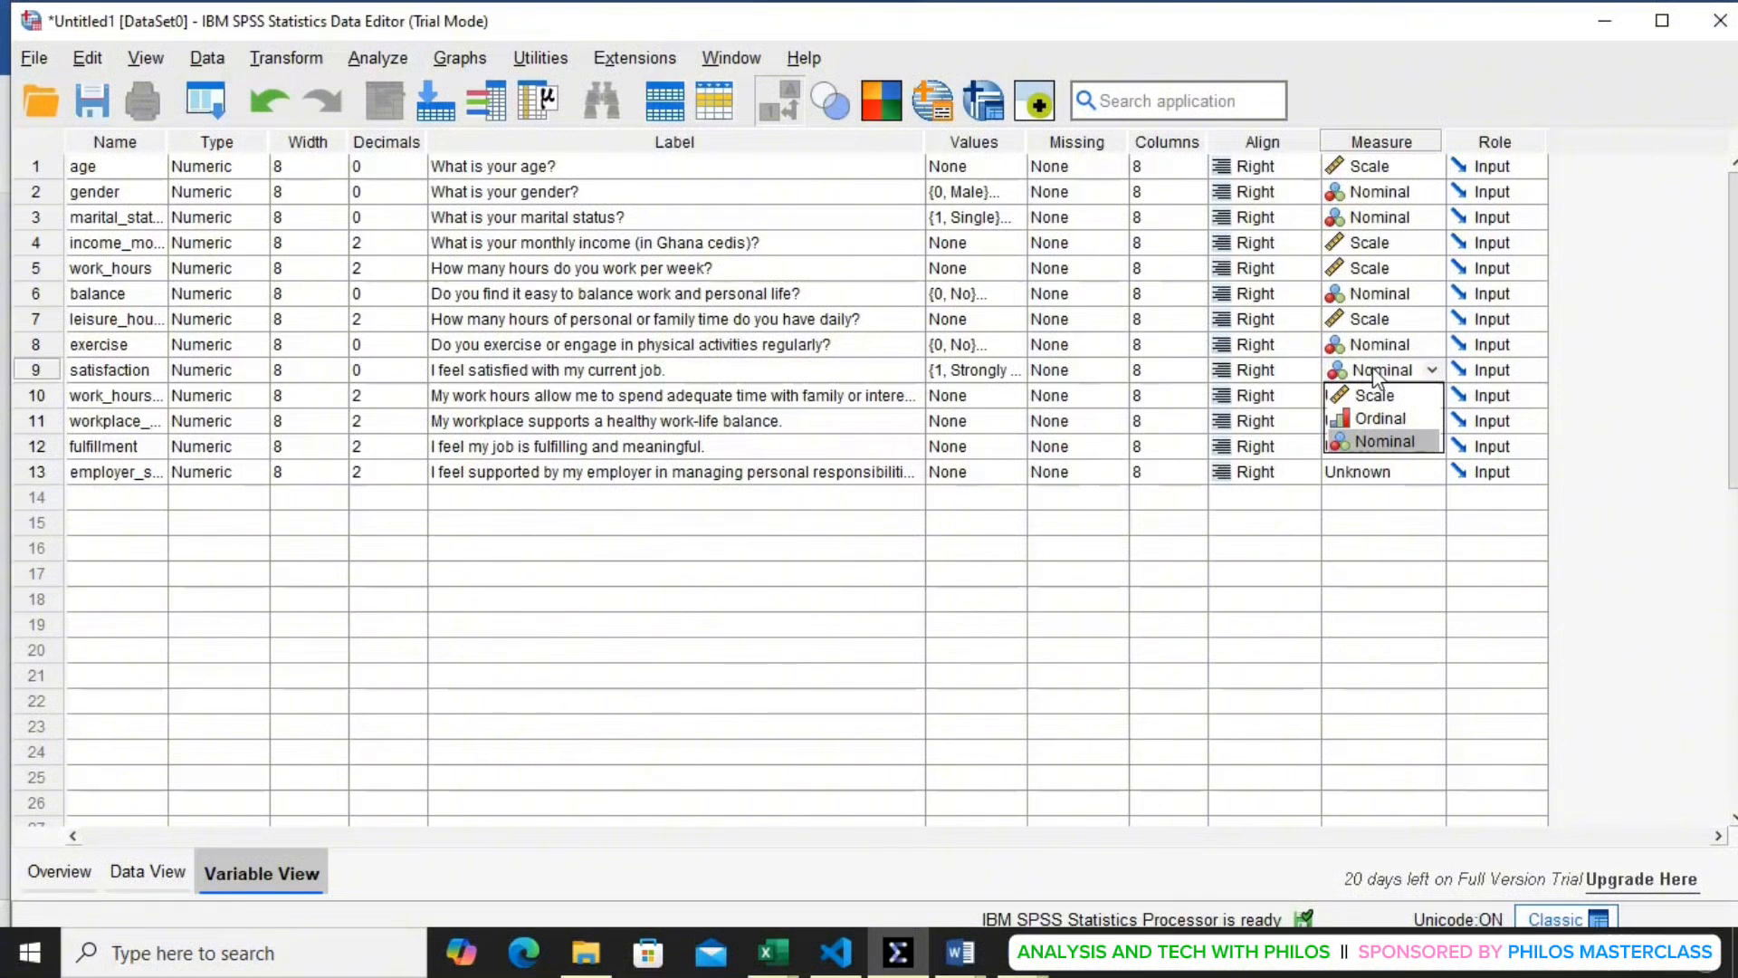
{"action": "left_click", "coordinate": [1393, 414]}
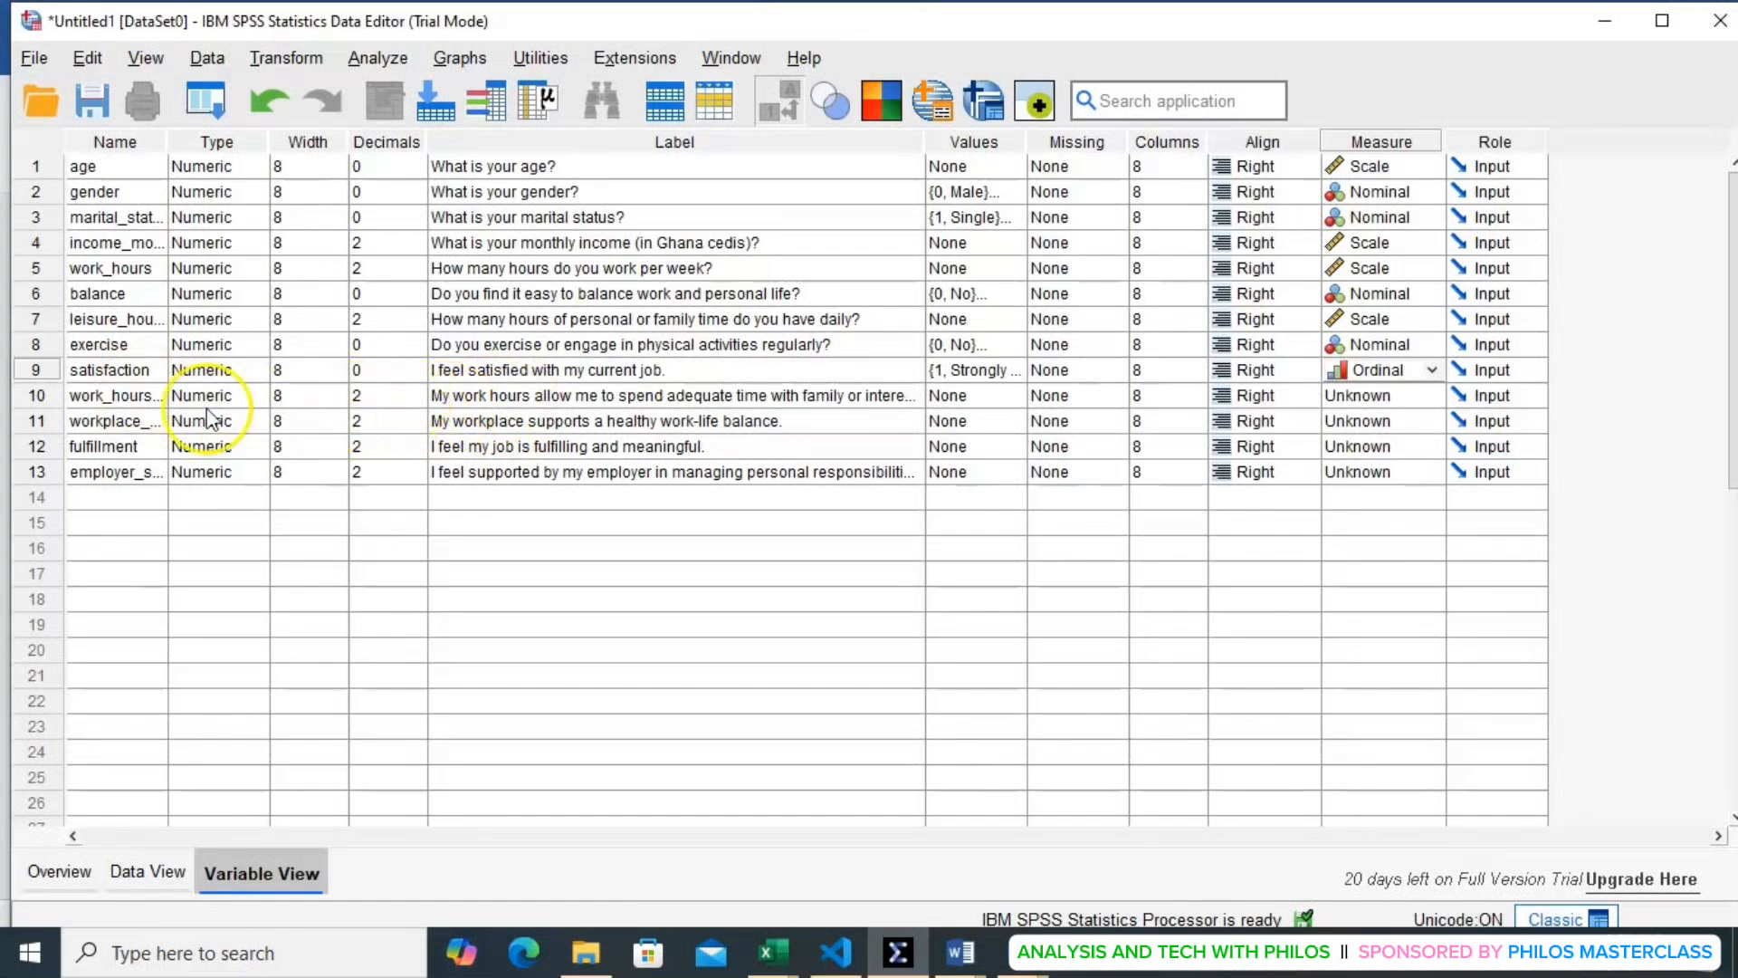
- Set the decimals to 0 for the four variables in rows 10 to 13, below satisfaction
{"action": "left_click", "coordinate": [419, 398]}
{"action": "left_click", "coordinate": [417, 401]}
{"action": "left_click", "coordinate": [418, 401]}
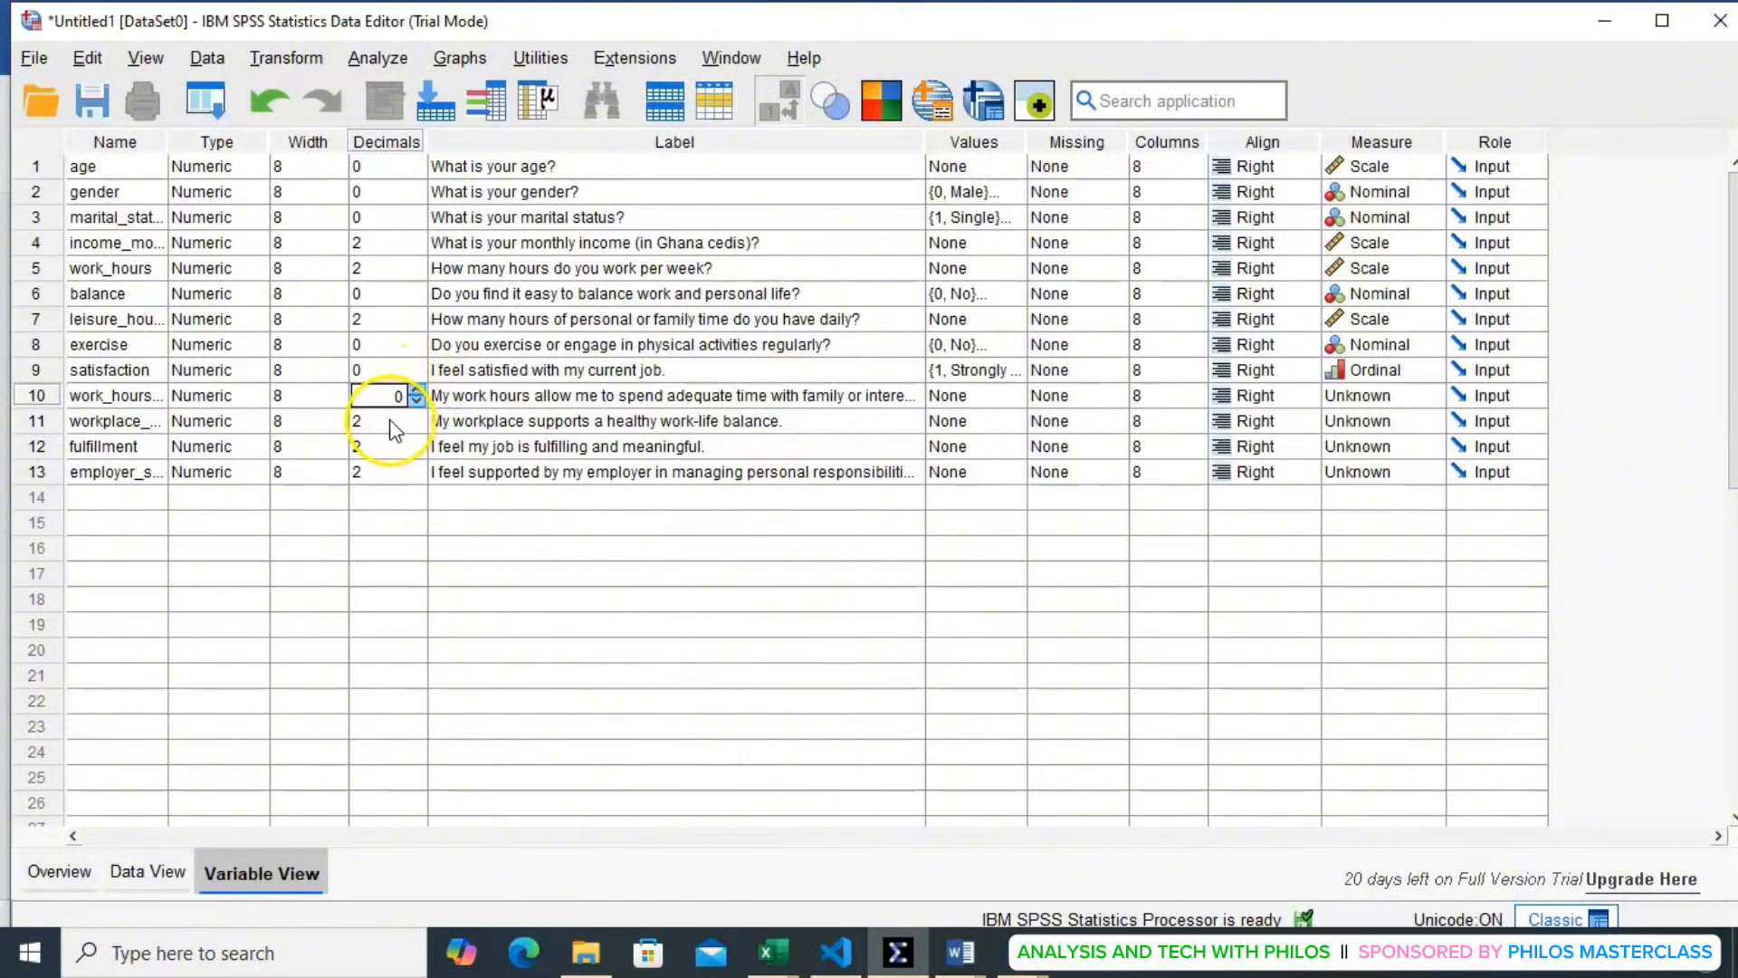
{"action": "left_click", "coordinate": [389, 422]}
{"action": "left_click", "coordinate": [418, 426]}
{"action": "left_click", "coordinate": [419, 427]}
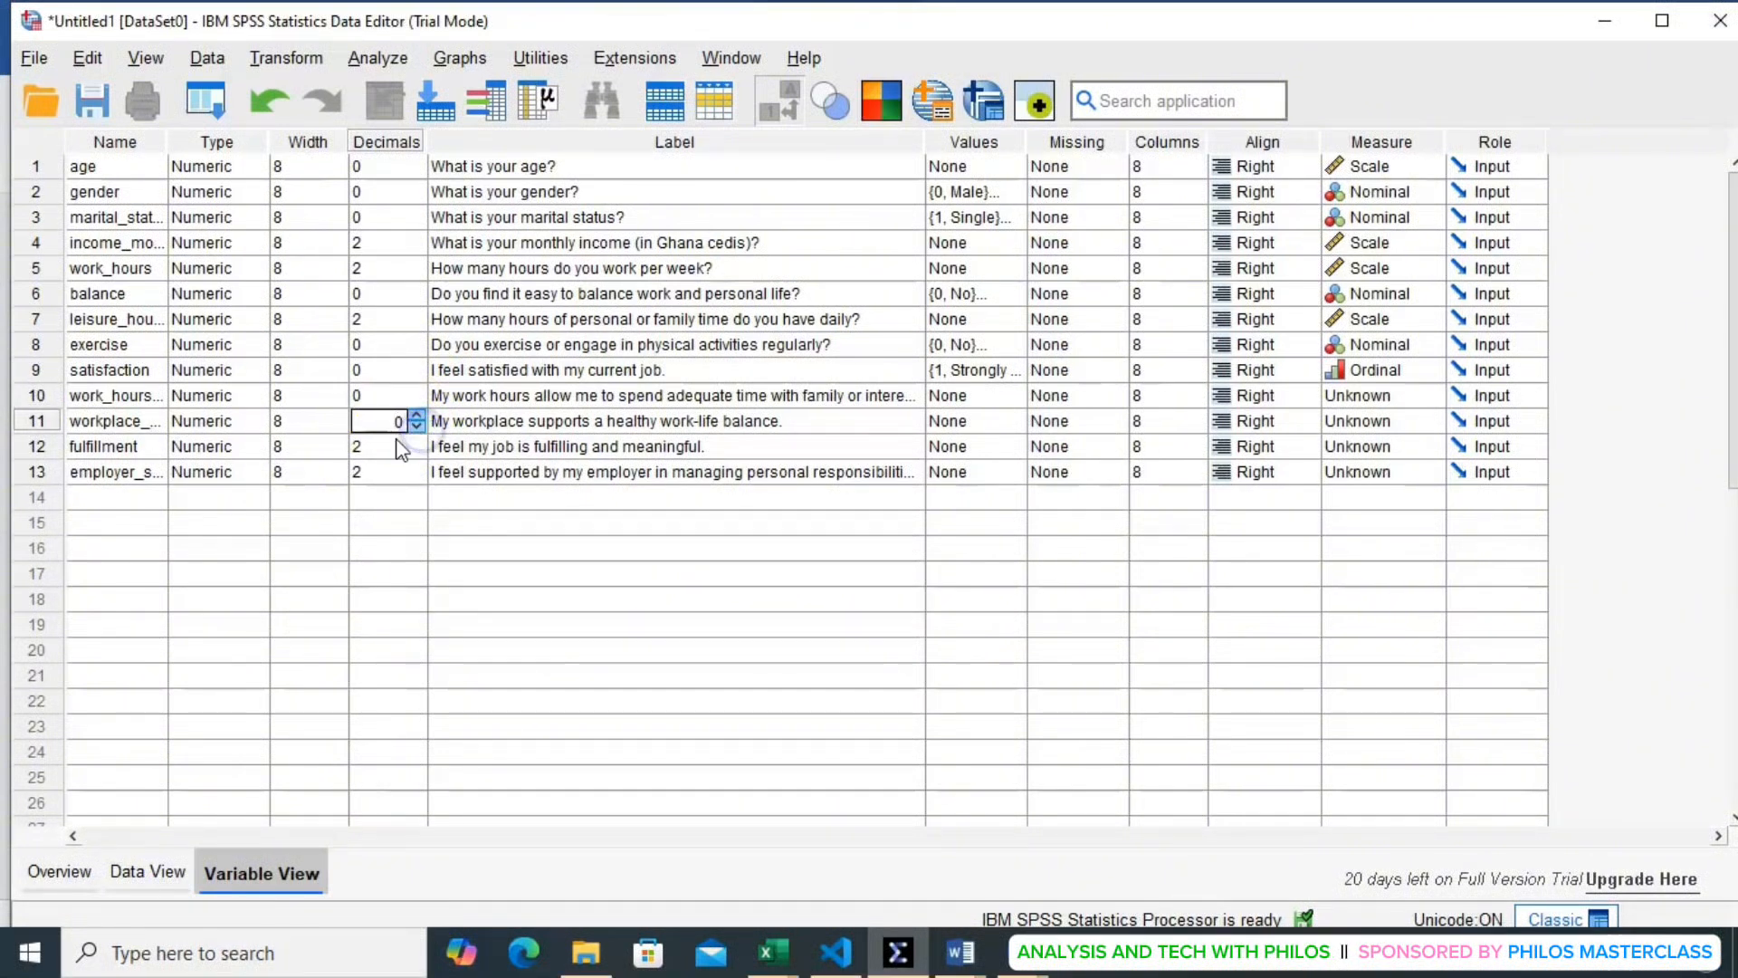
{"action": "left_click", "coordinate": [395, 473]}
{"action": "left_click", "coordinate": [418, 476]}
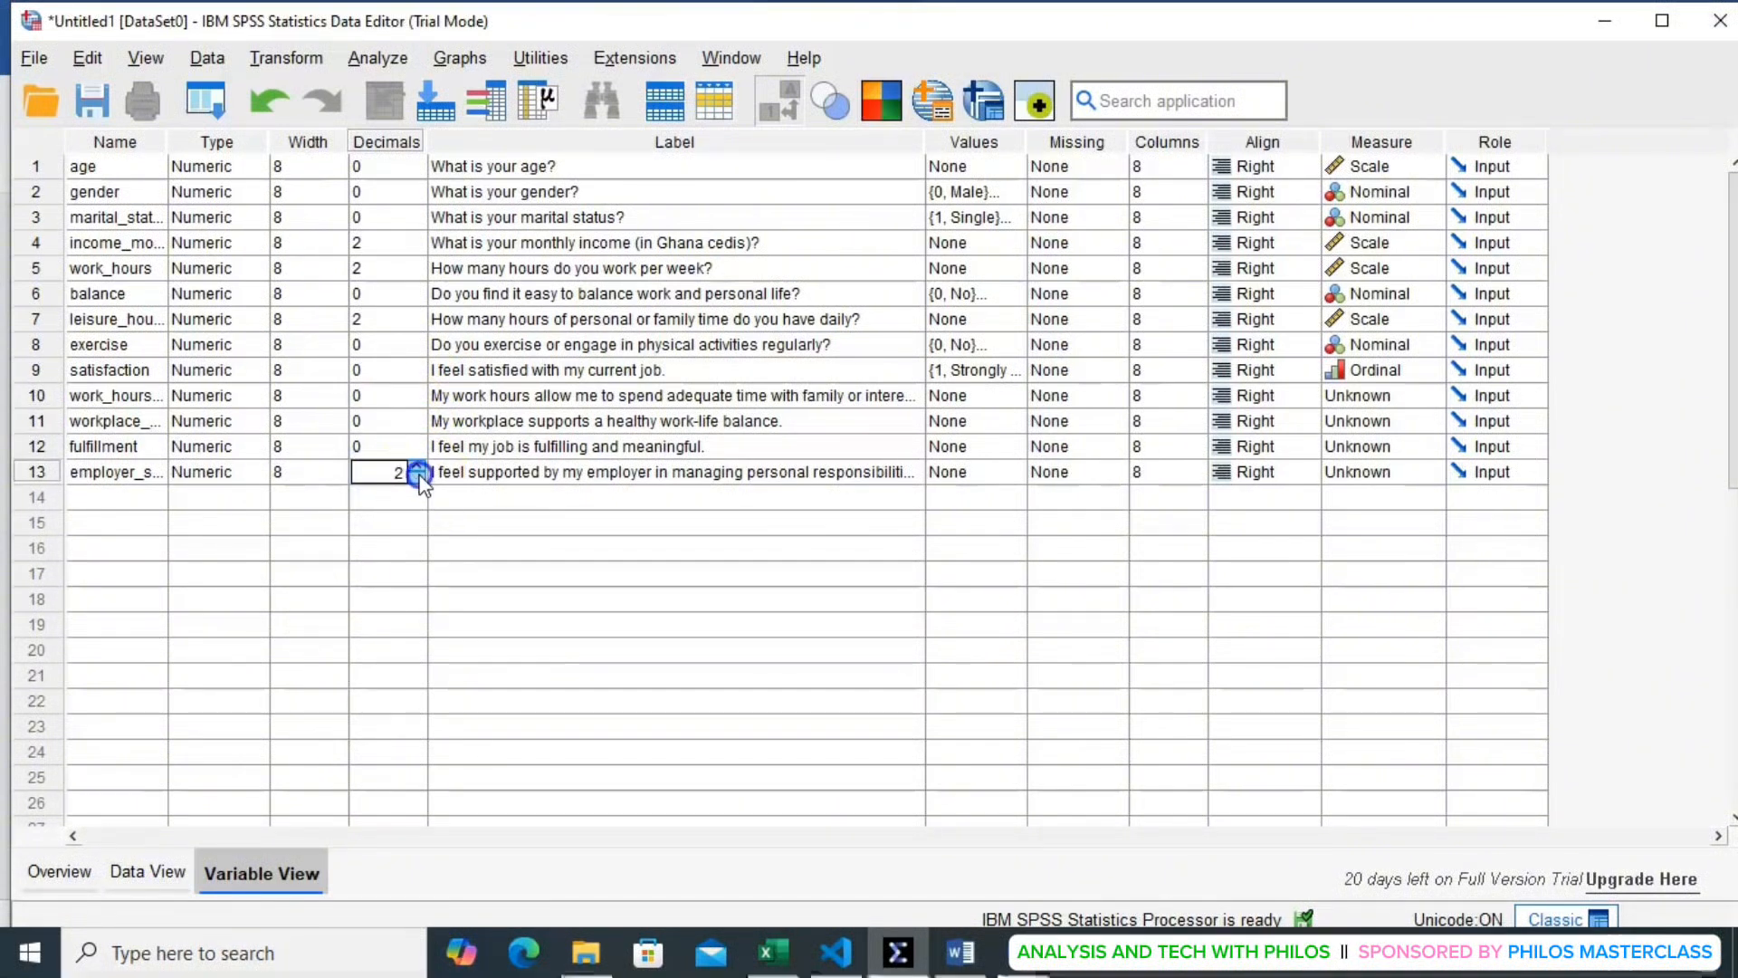
{"action": "left_click", "coordinate": [417, 476]}
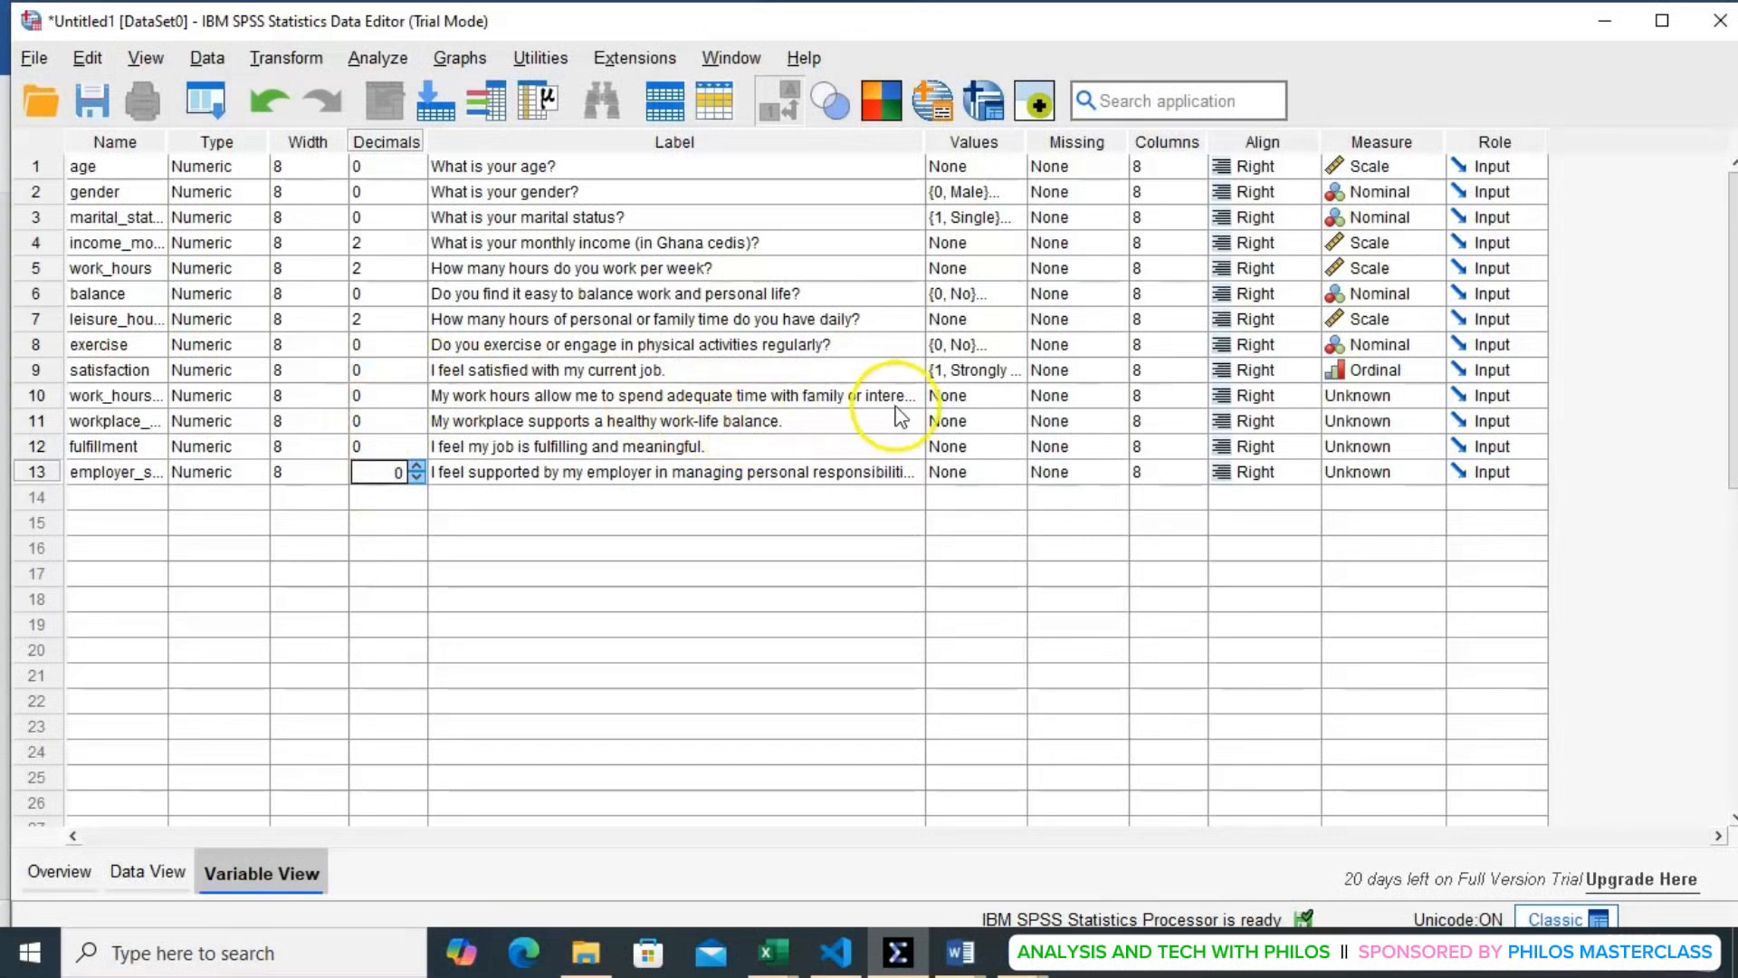
- Copy the satisfaction variable's value labels to the four variables in rows 10 to 13
{"action": "left_click", "coordinate": [953, 399]}
{"action": "left_click", "coordinate": [951, 401]}
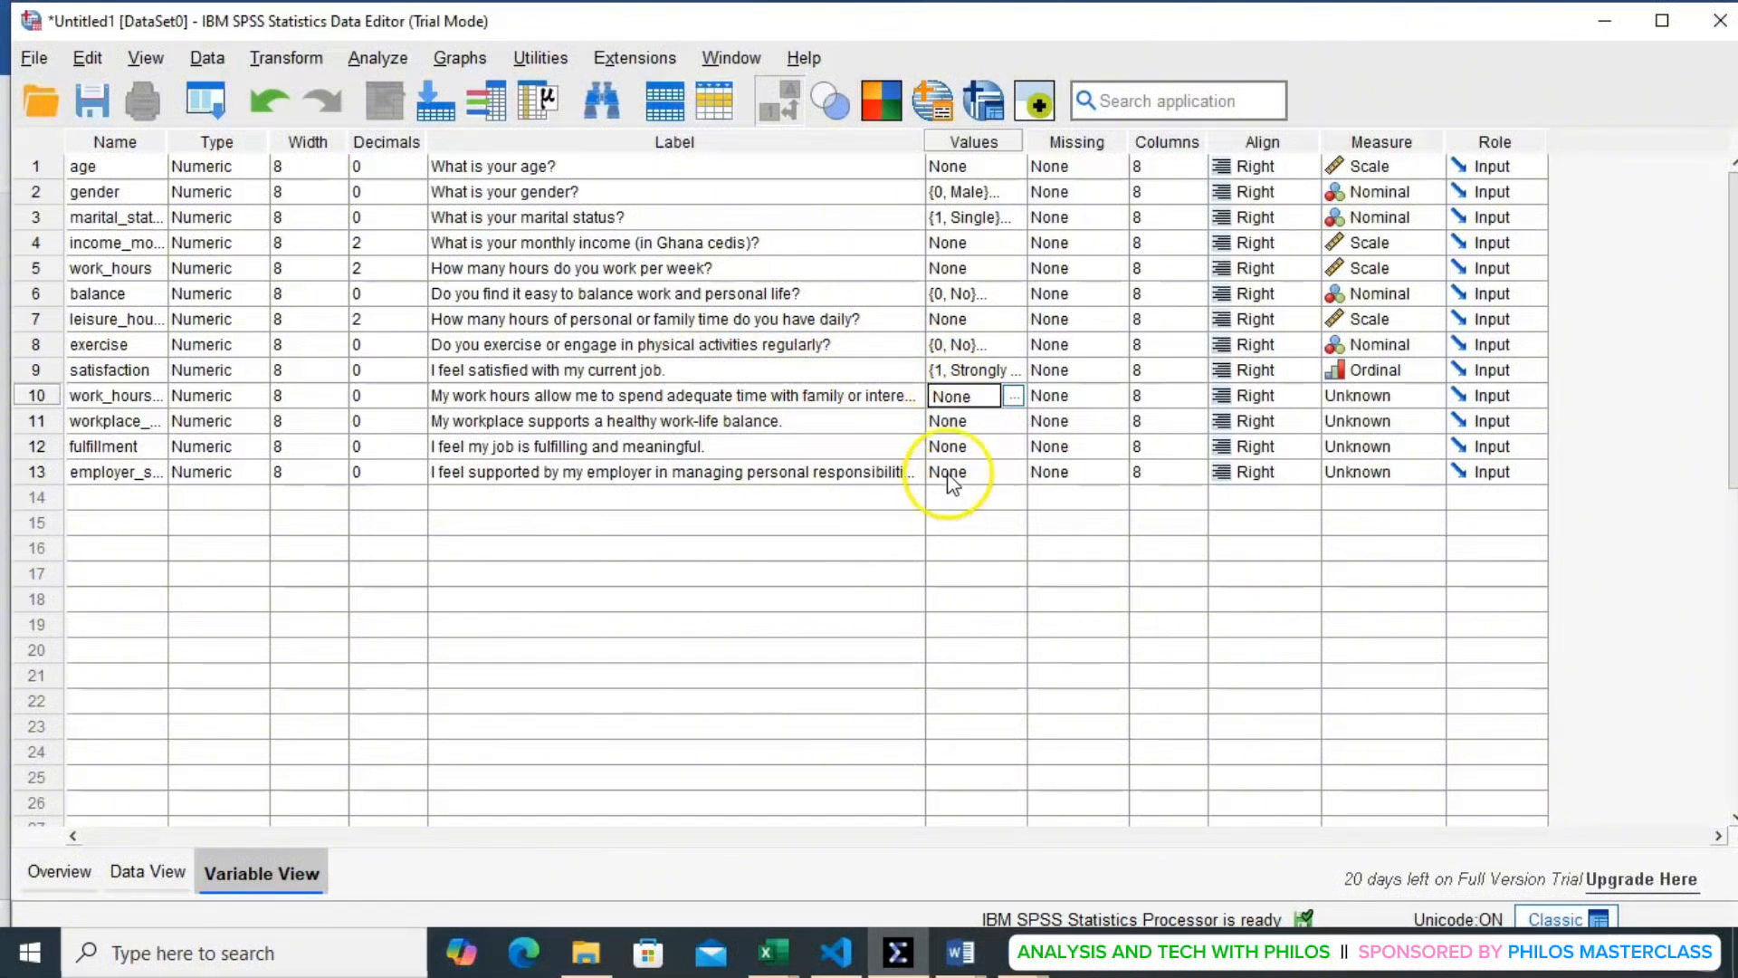
{"action": "left_click", "coordinate": [953, 373]}
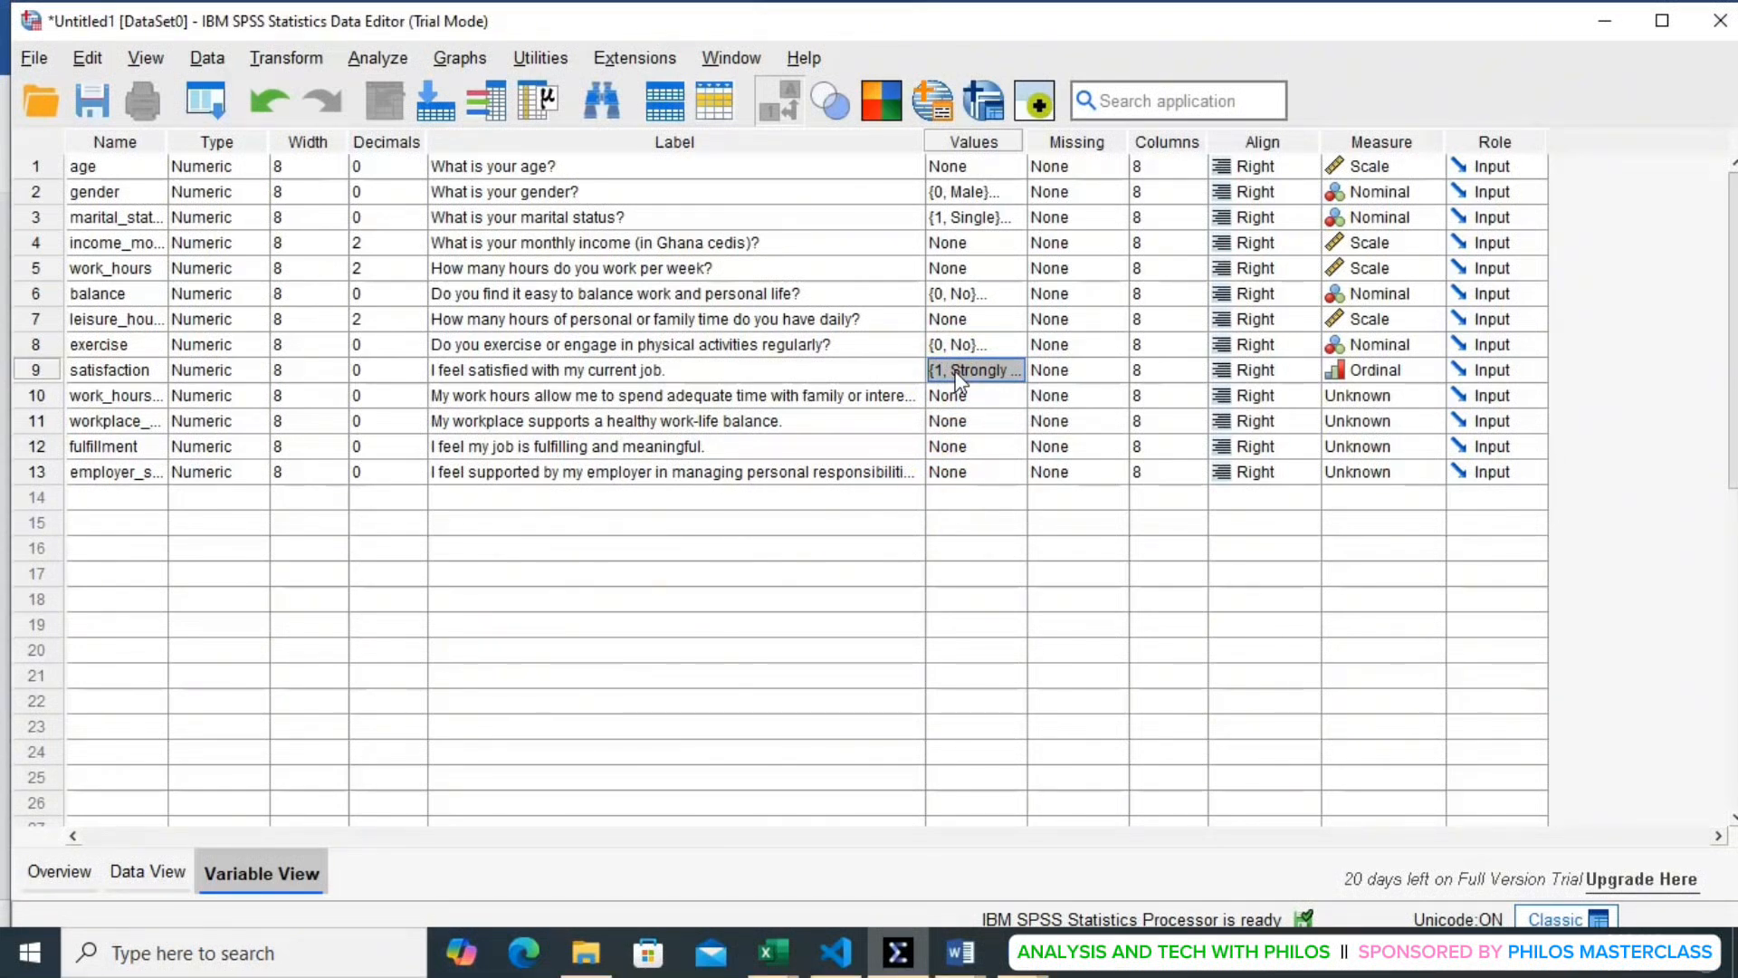
{"action": "left_click", "coordinate": [959, 399]}
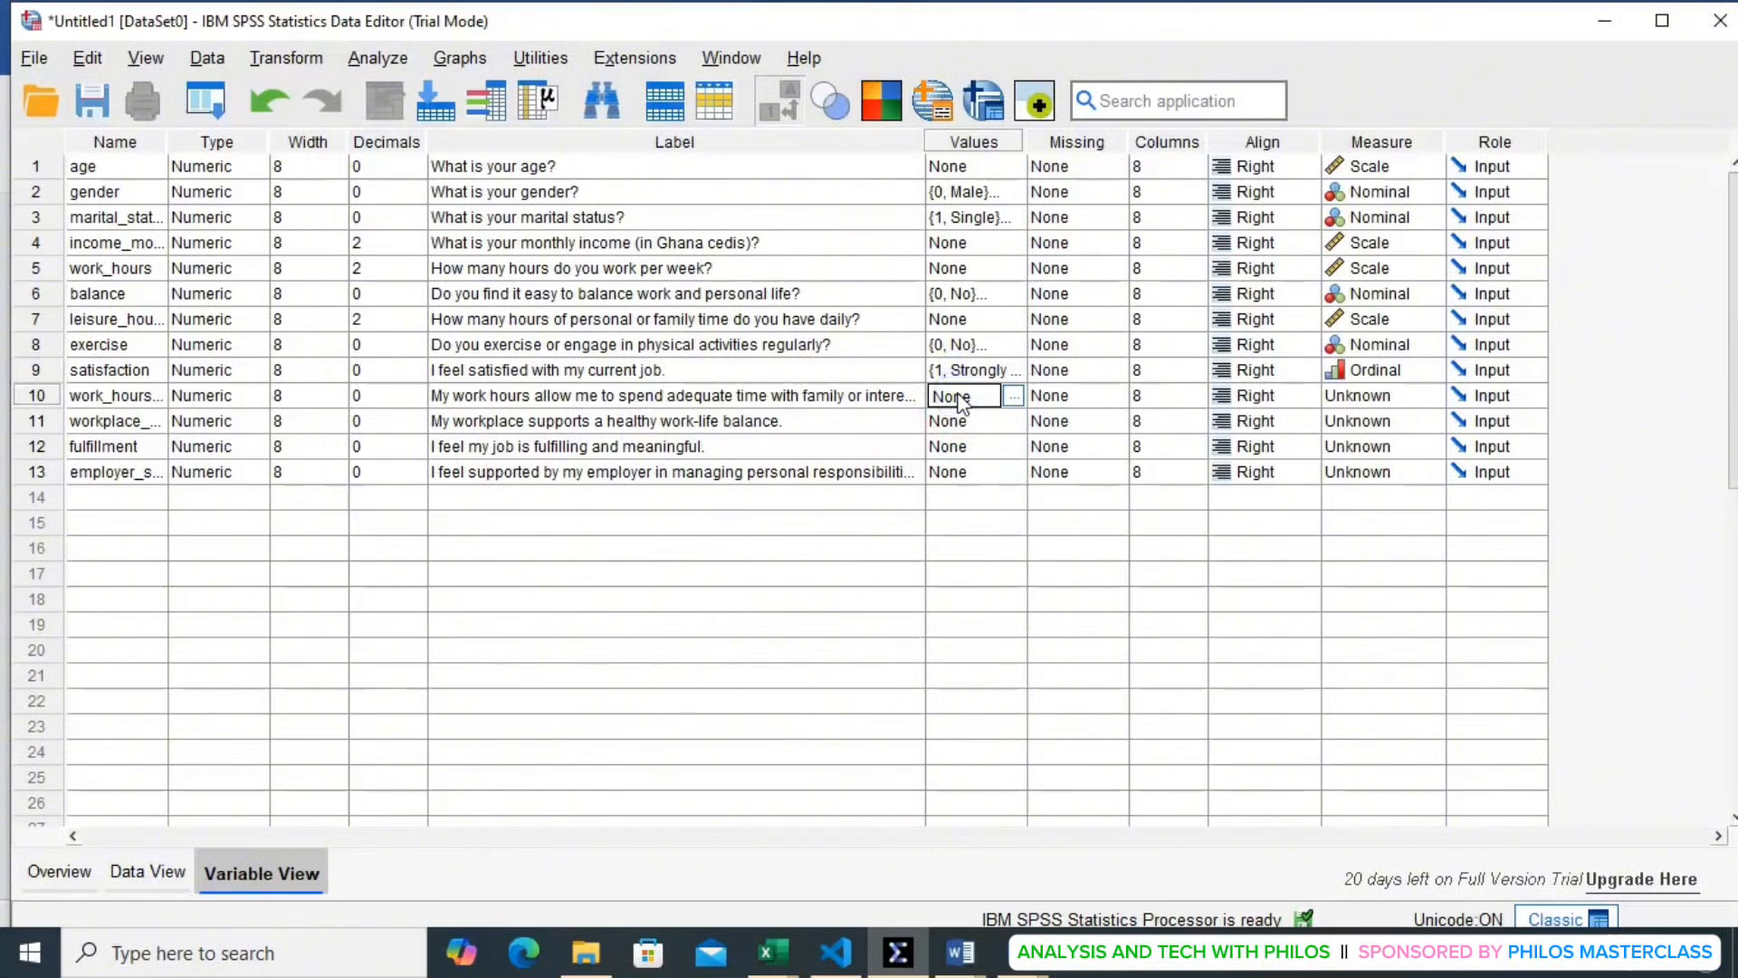
{"action": "key", "text": "ctrl+v"}
{"action": "left_click", "coordinate": [957, 423]}
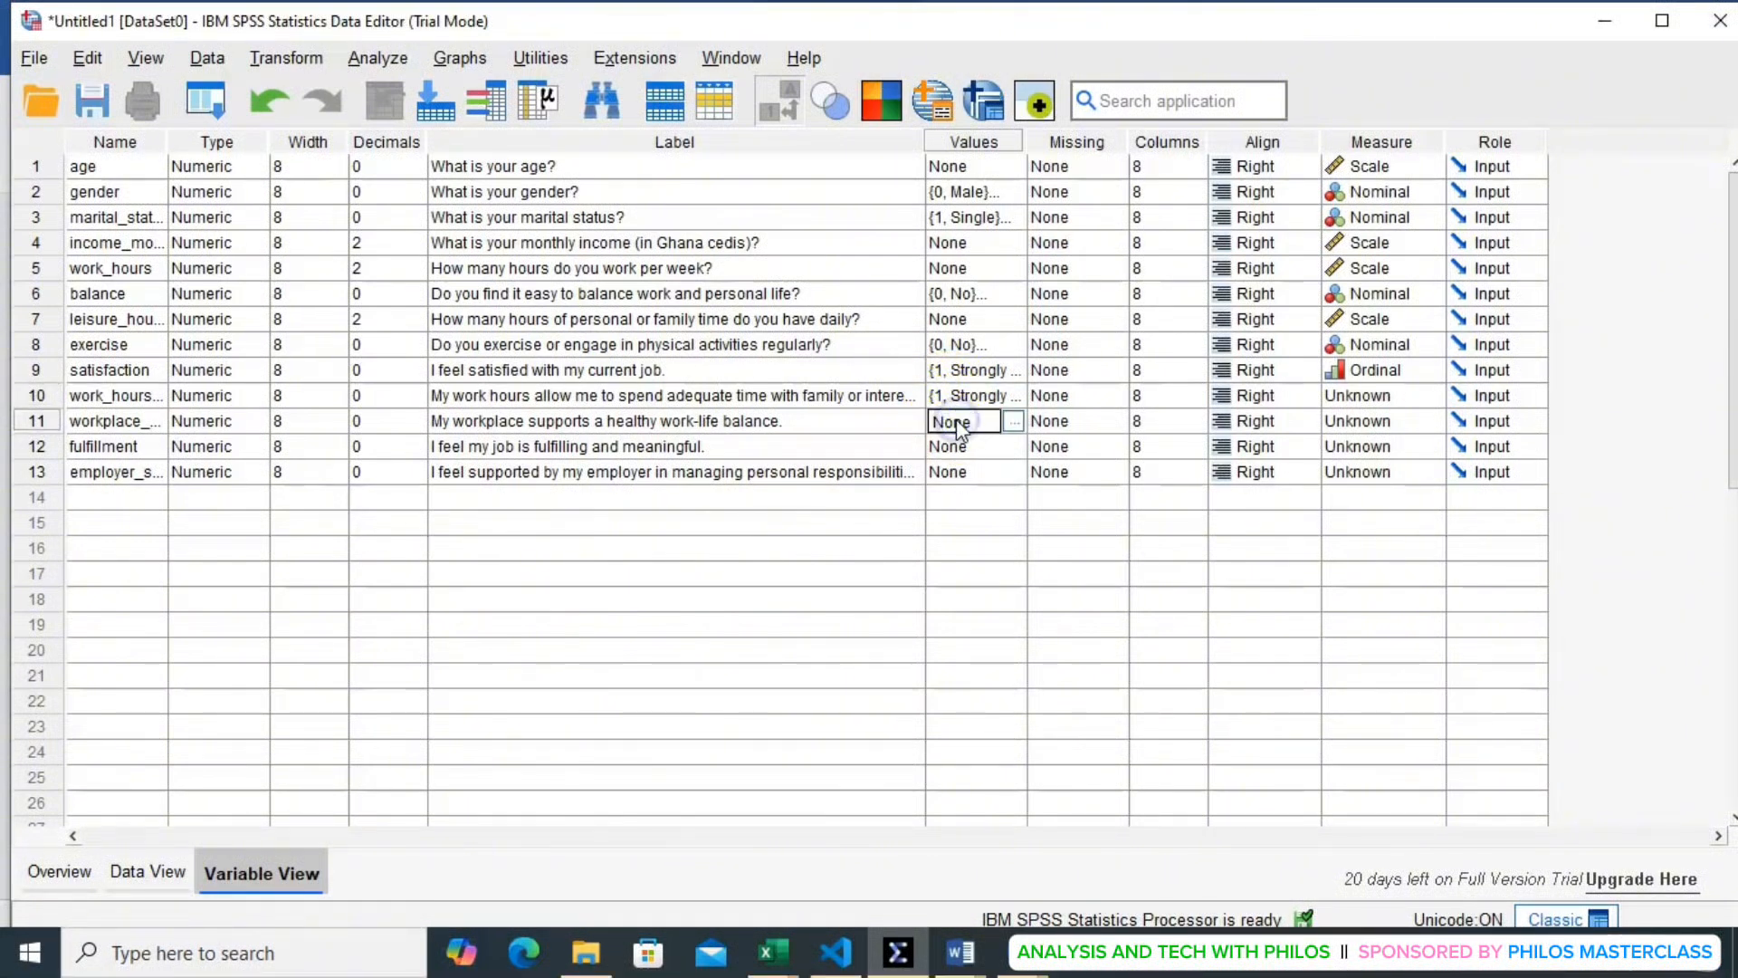
{"action": "key", "text": "ctrl+v"}
{"action": "left_click", "coordinate": [957, 449]}
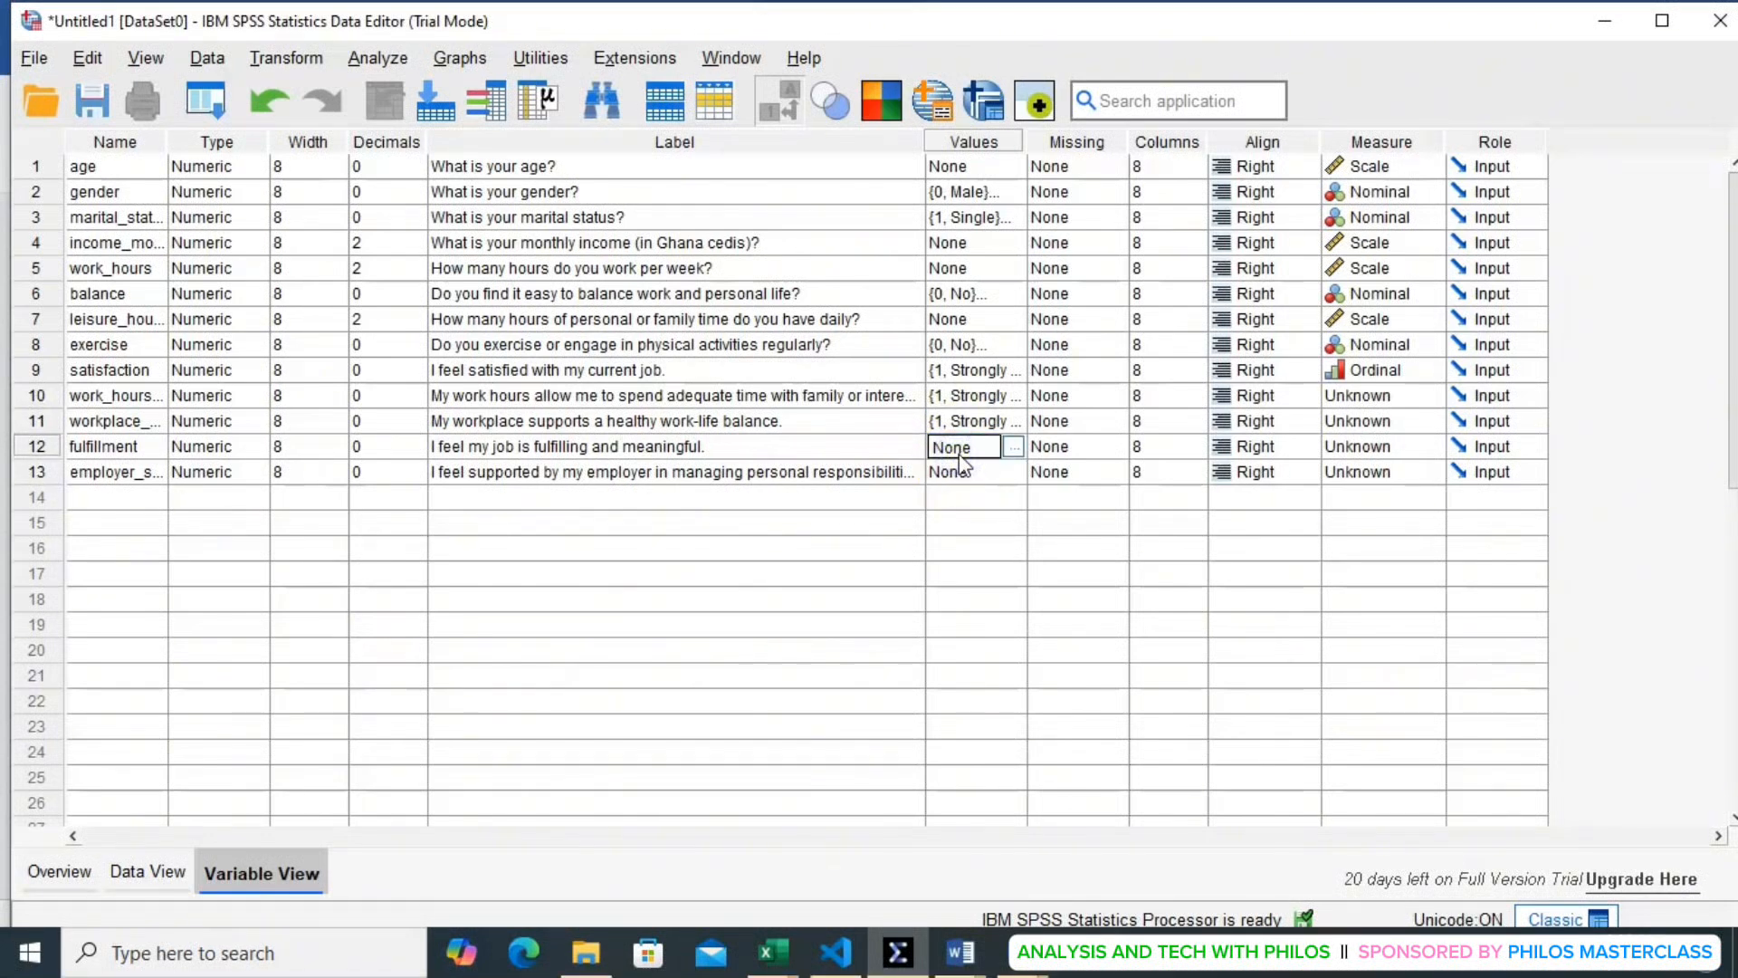
{"action": "key", "text": "ctrl+v"}
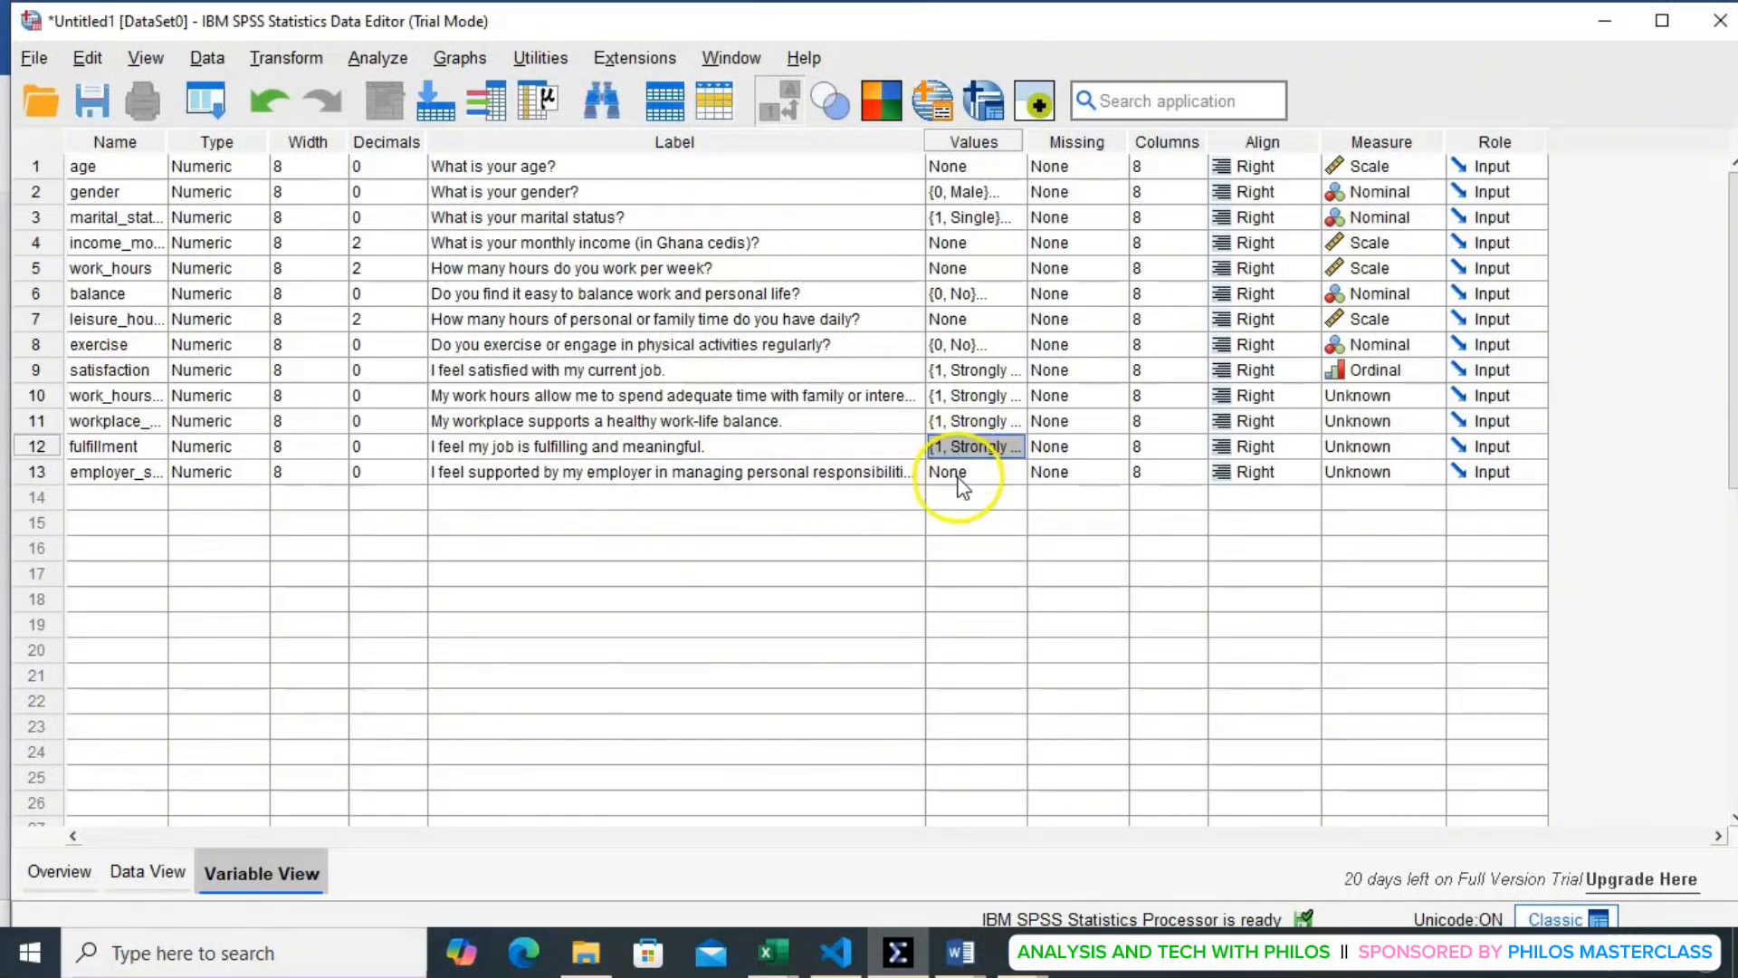
{"action": "left_click", "coordinate": [944, 474]}
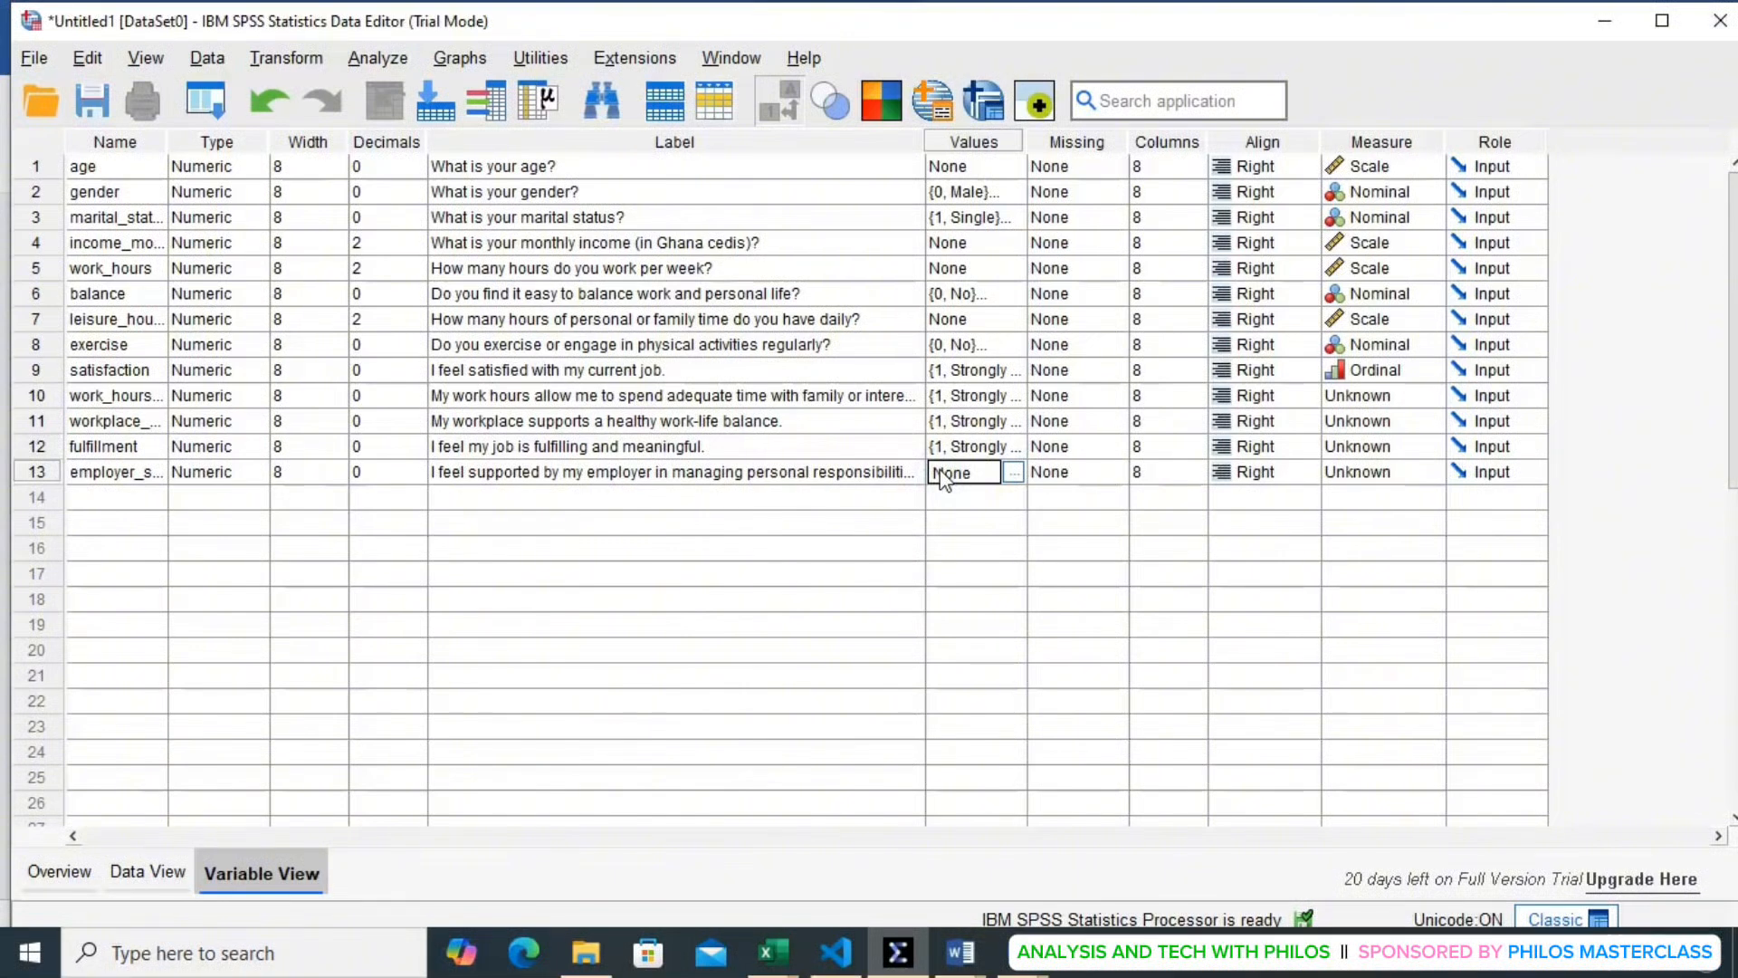
{"action": "key", "text": "ctrl+v"}
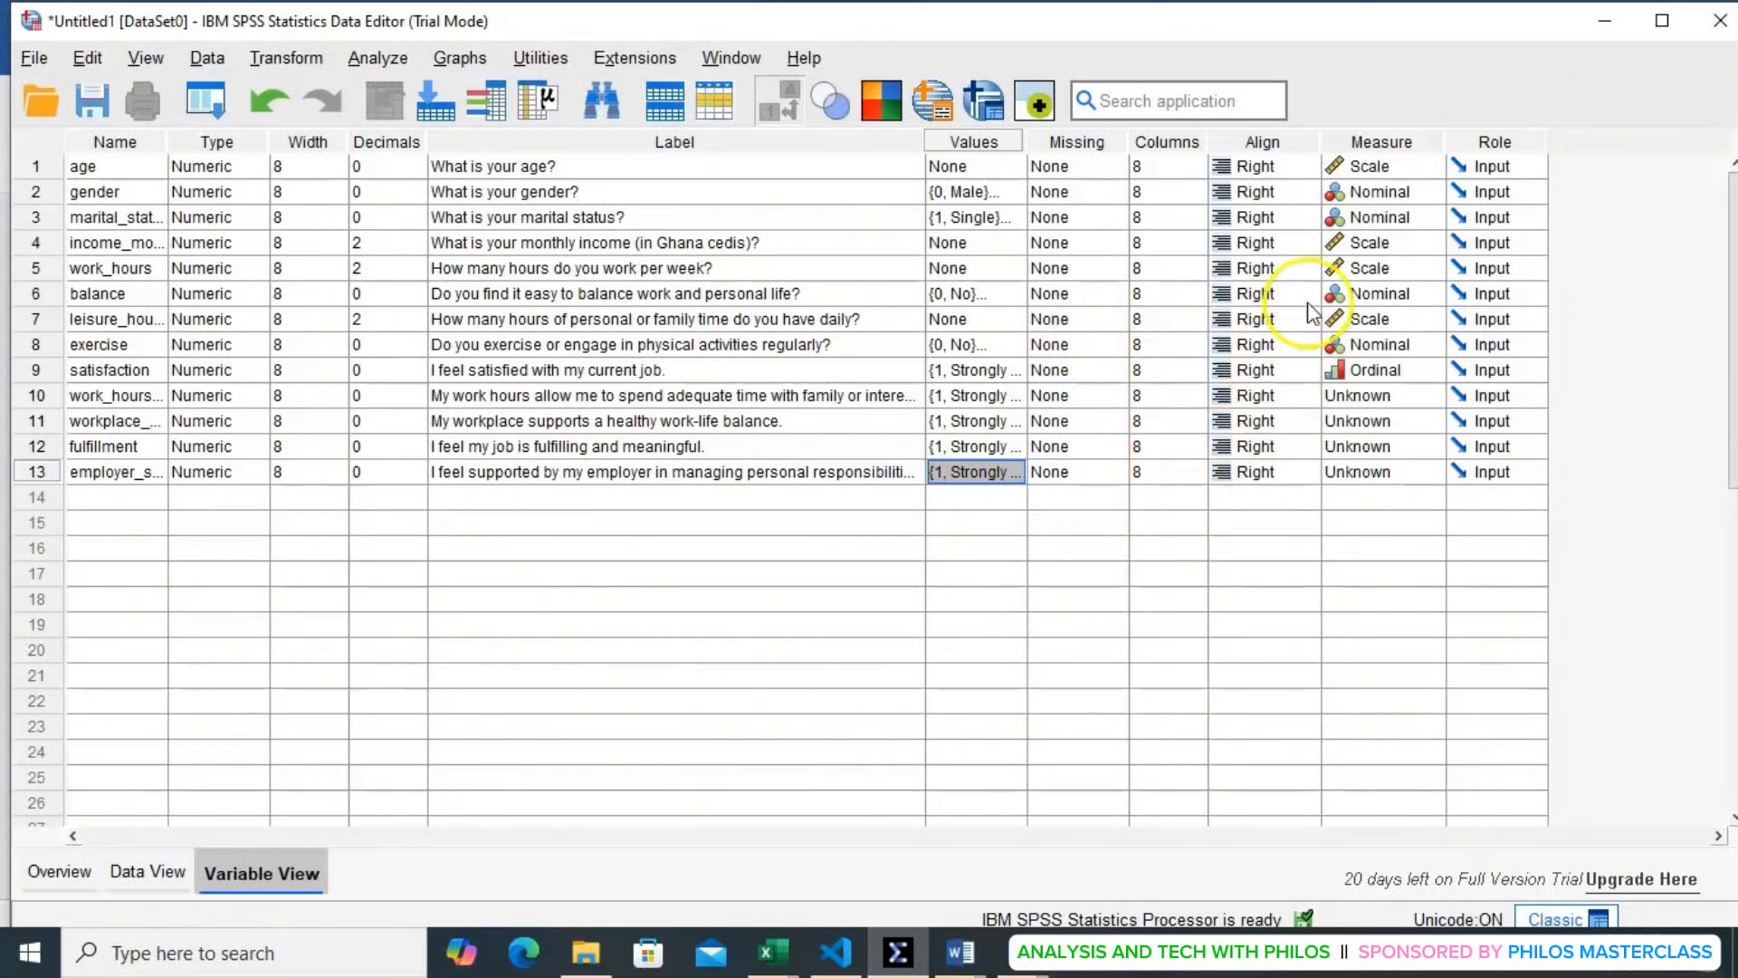
- Set the measurement level of the four variables in rows 10 to 13 to Ordinal
{"action": "left_click", "coordinate": [1381, 398]}
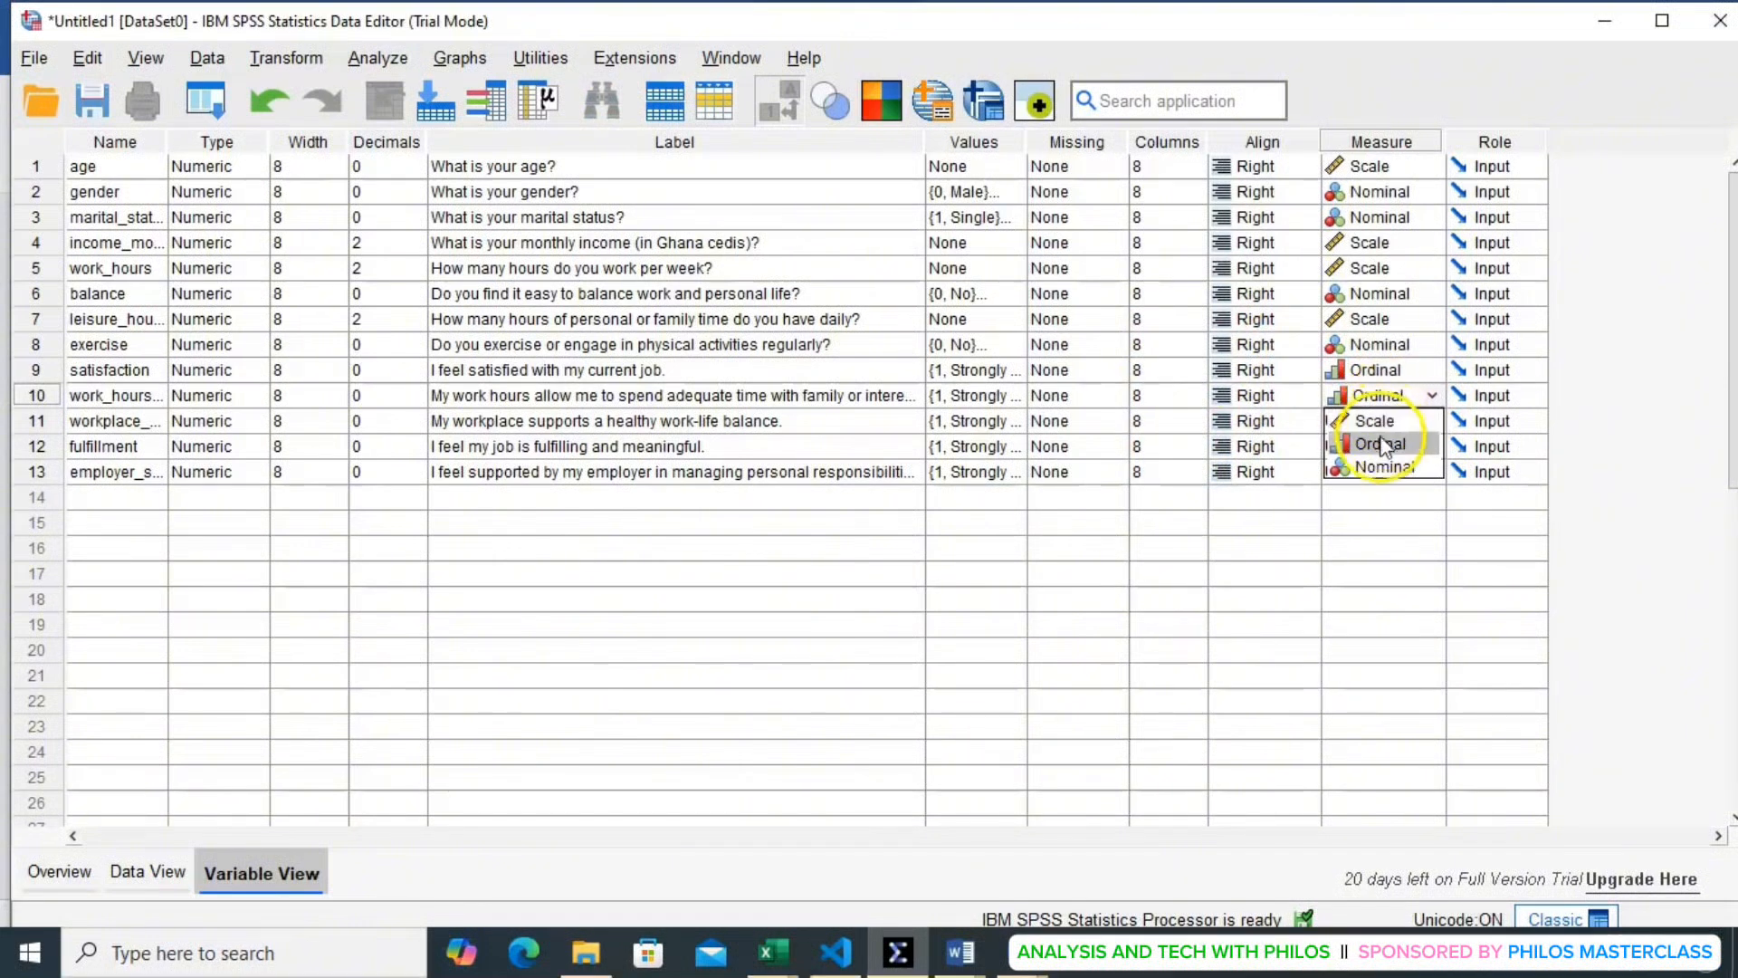
{"action": "left_click", "coordinate": [1369, 398]}
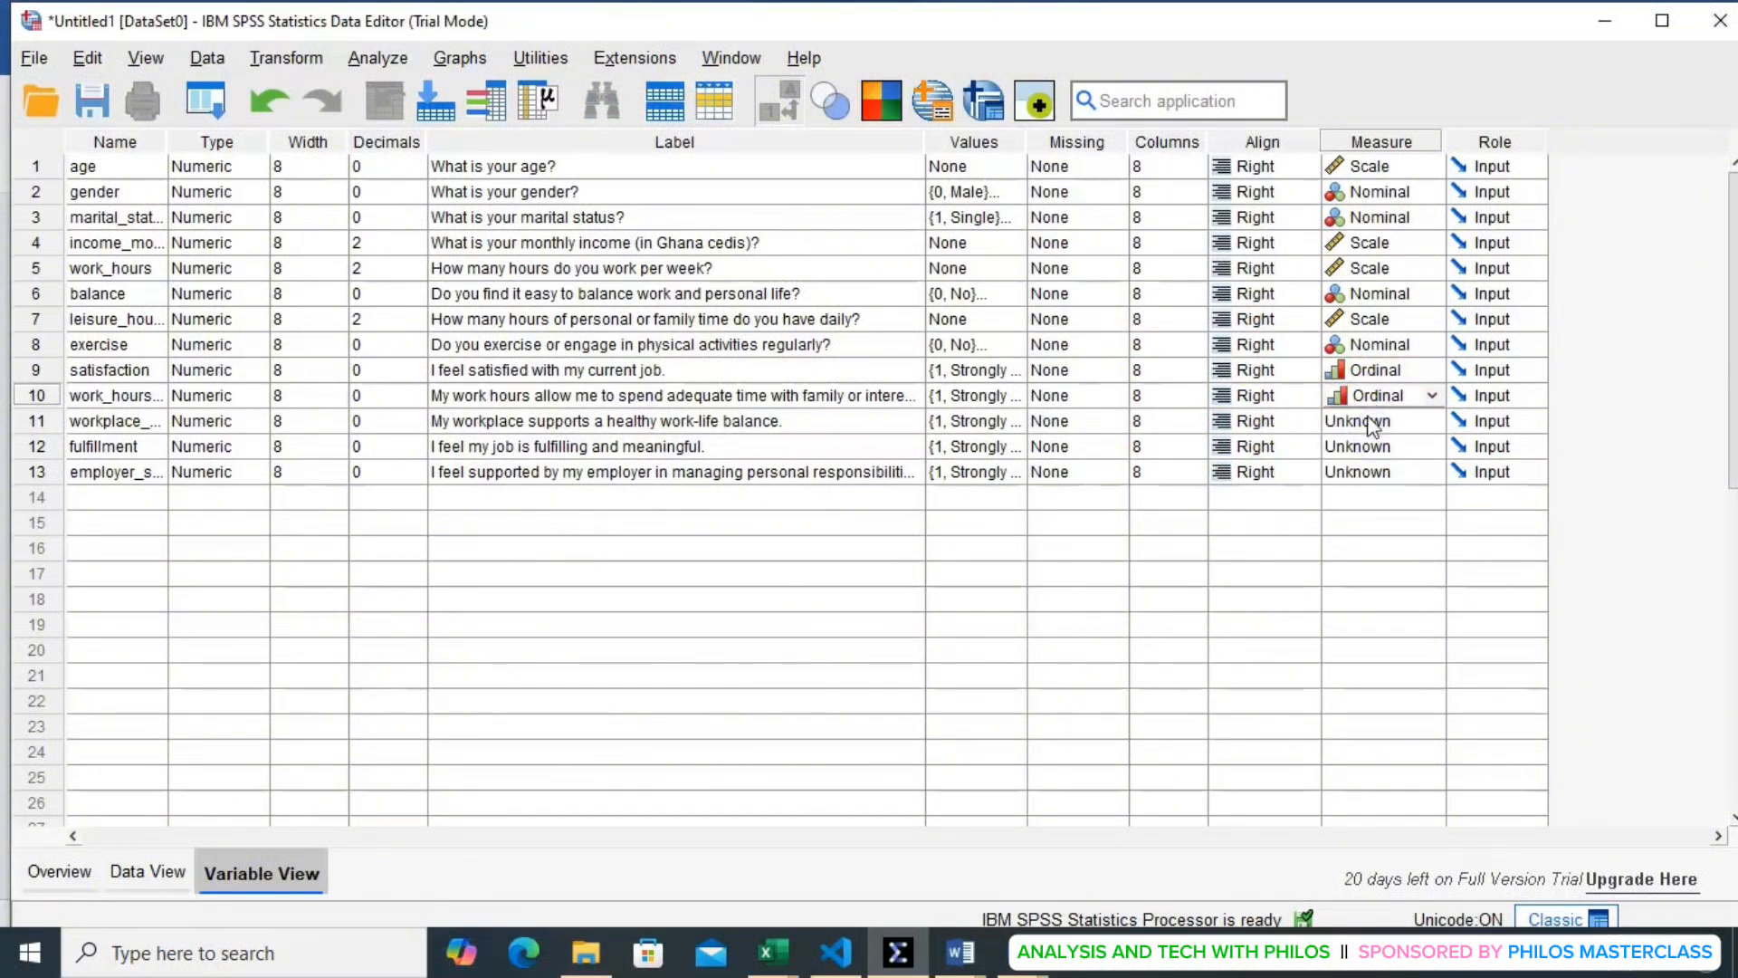
{"action": "left_click", "coordinate": [1371, 422]}
{"action": "left_click", "coordinate": [1378, 466]}
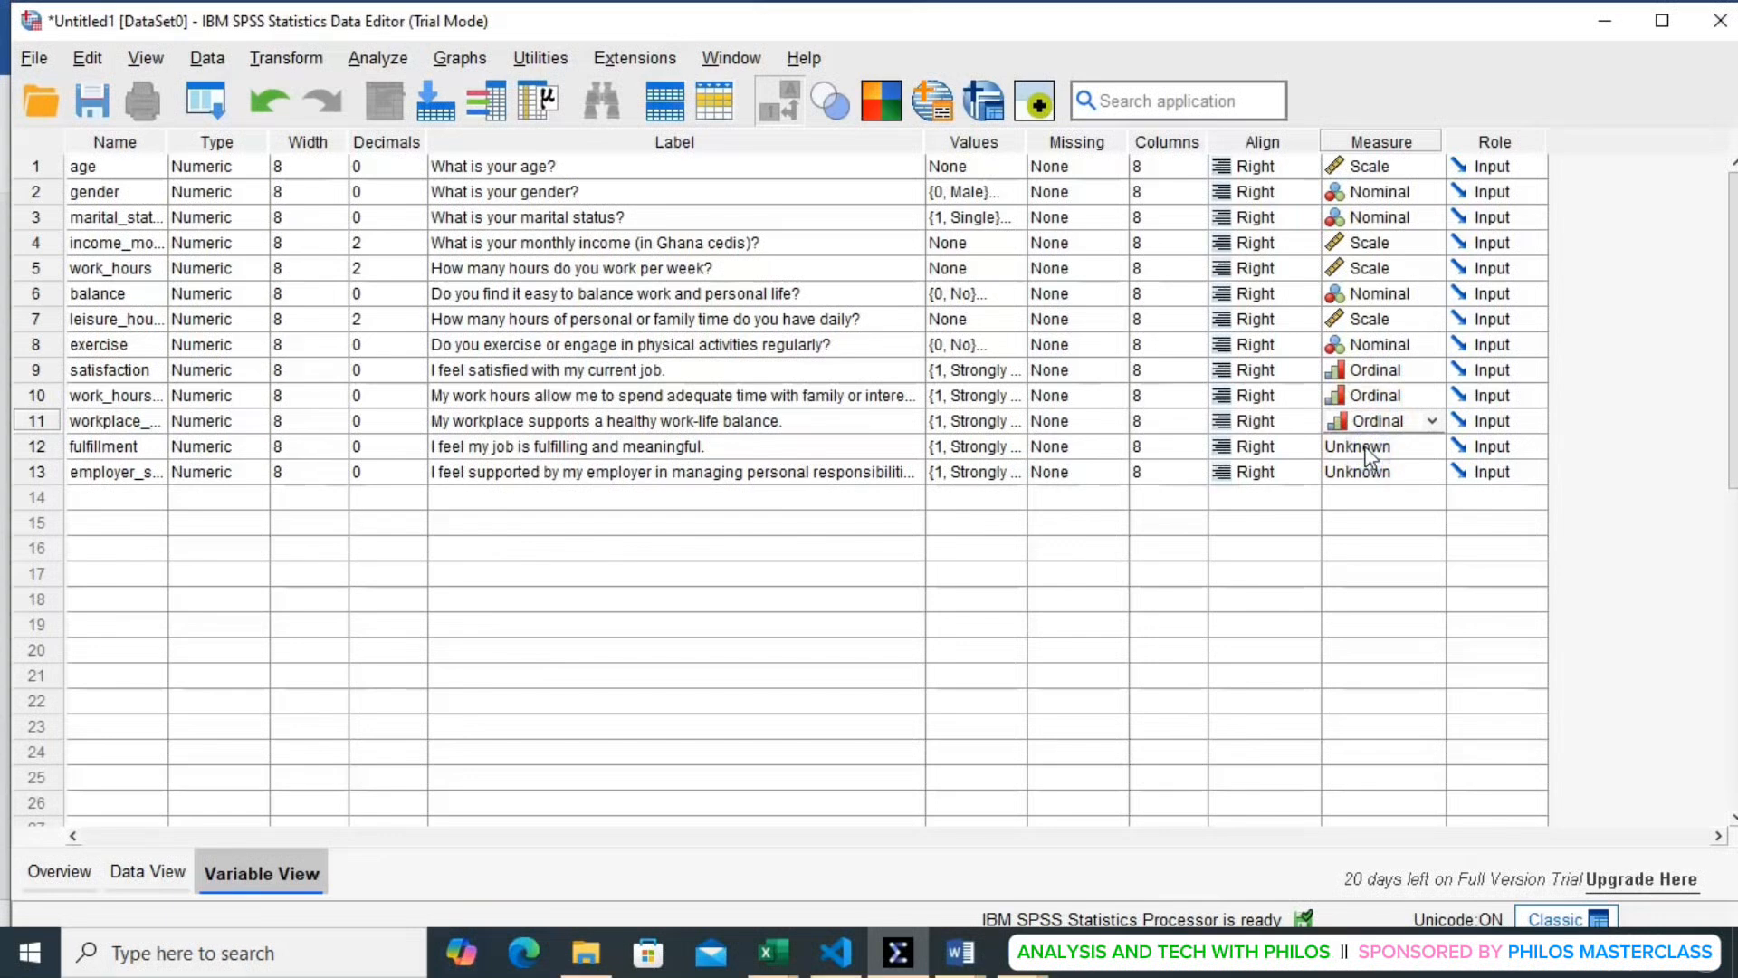
{"action": "left_click", "coordinate": [1372, 448]}
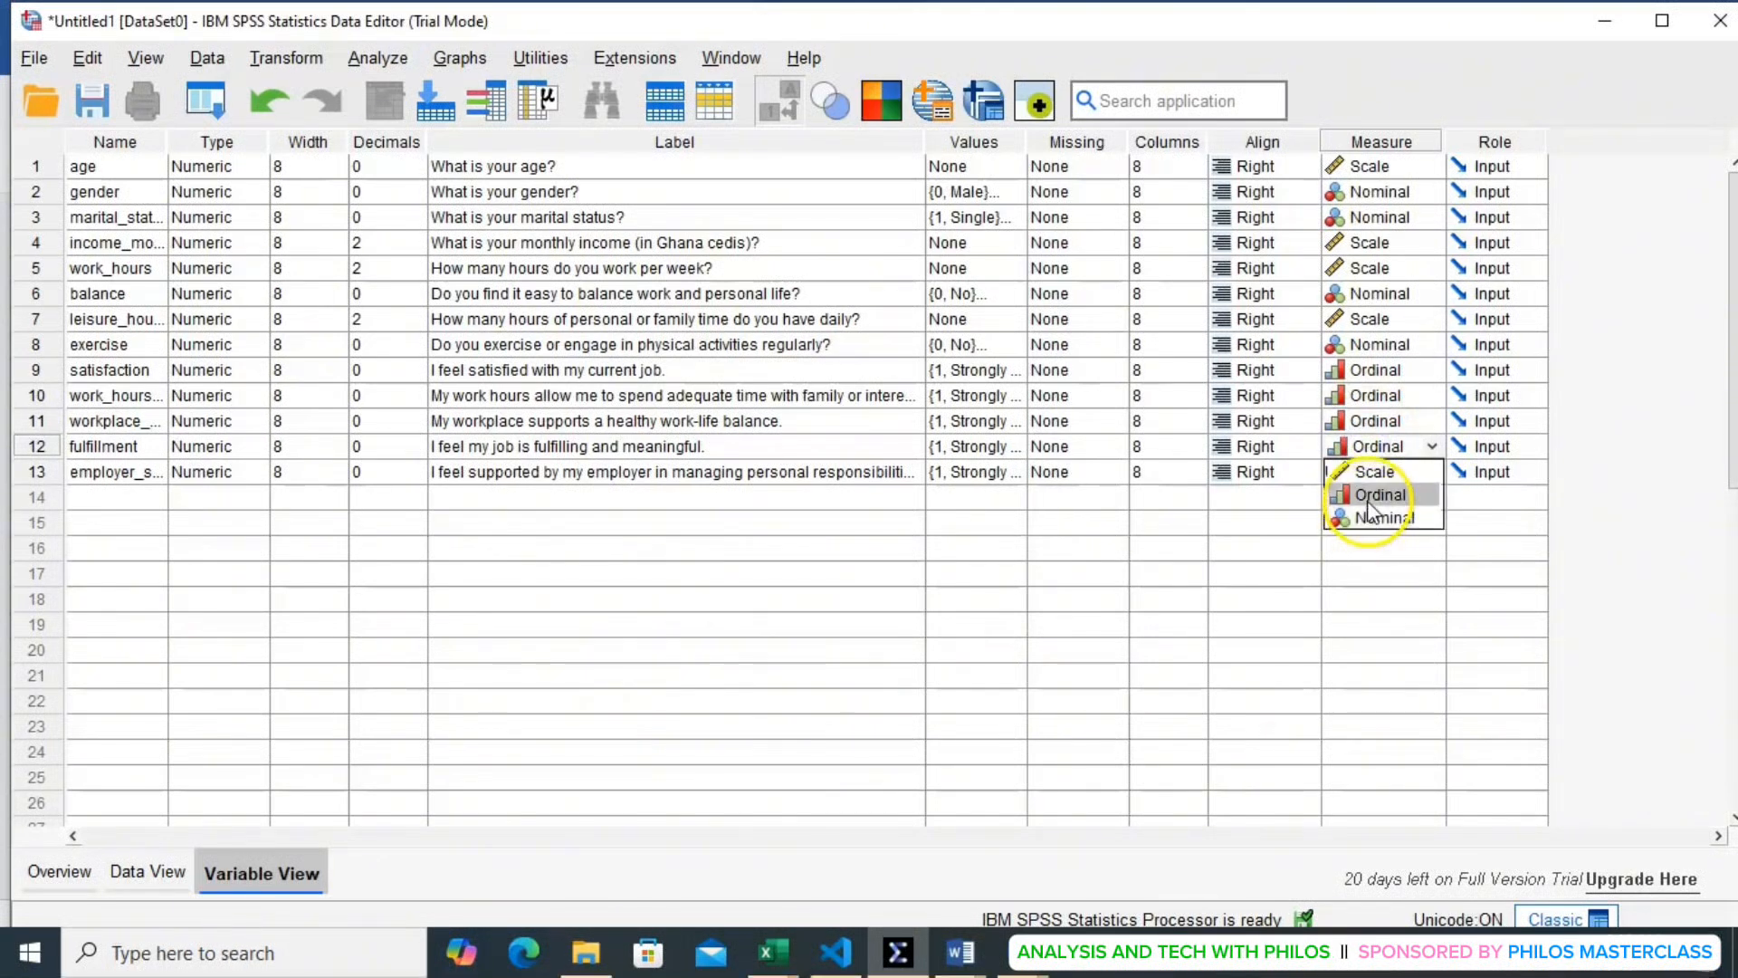
{"action": "left_click", "coordinate": [1380, 494]}
{"action": "left_click", "coordinate": [1372, 480]}
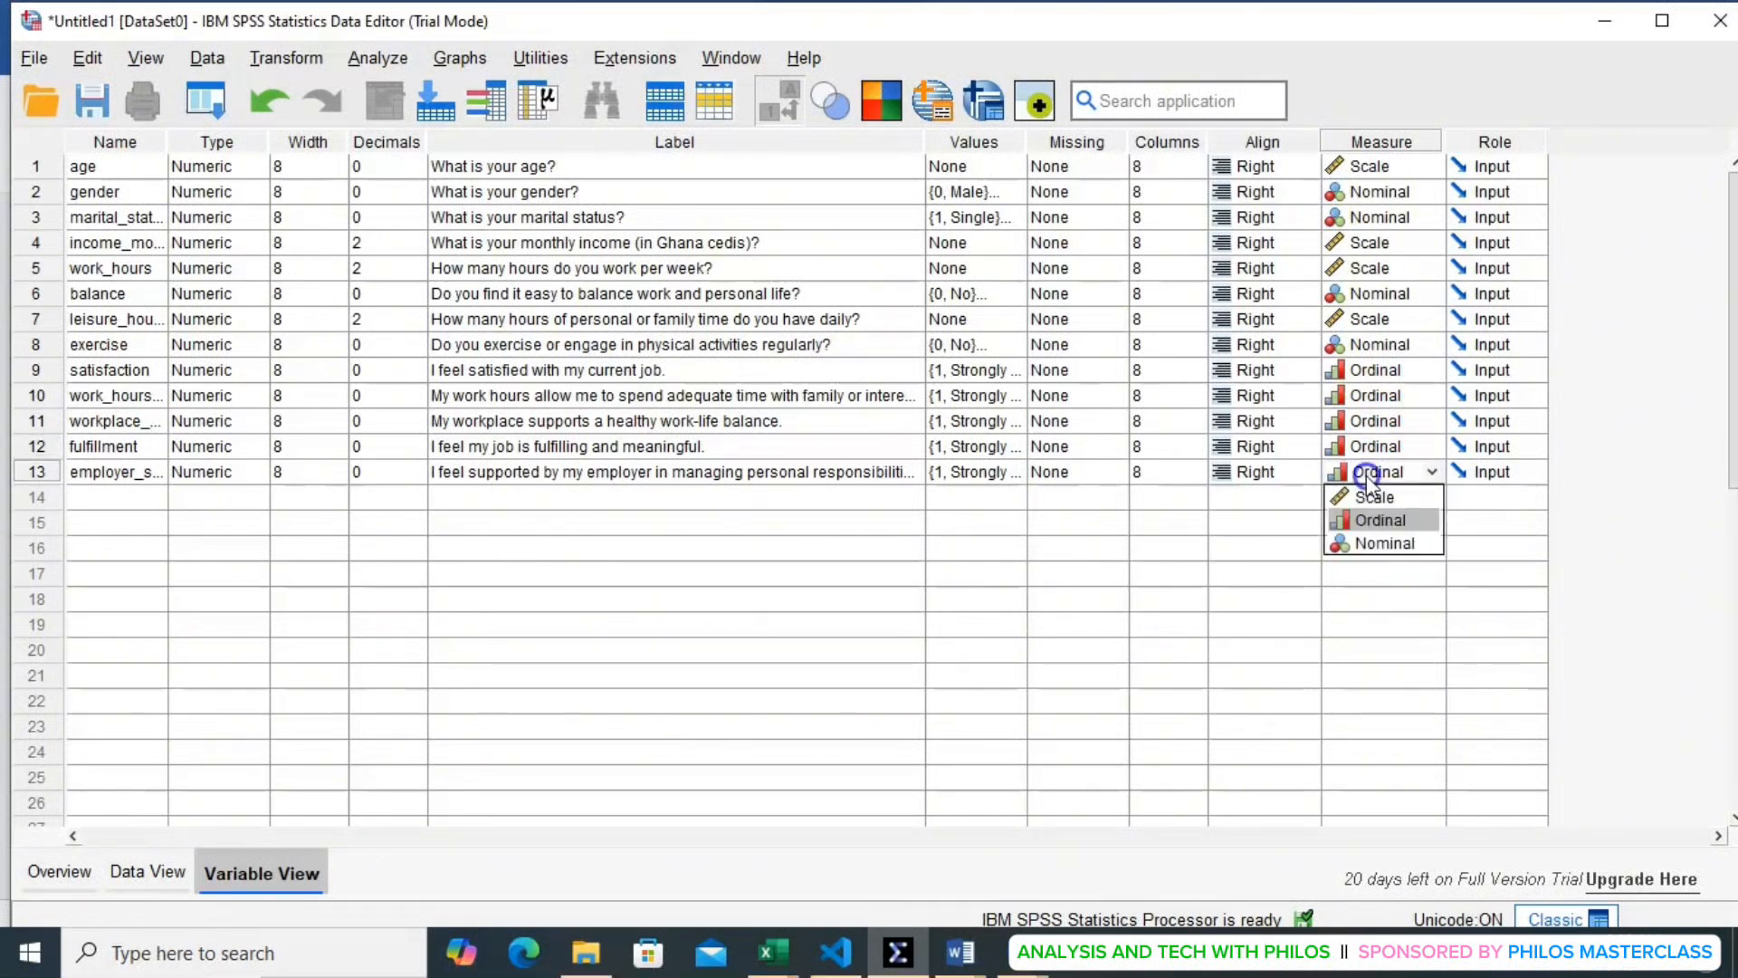
{"action": "left_click", "coordinate": [1374, 518]}
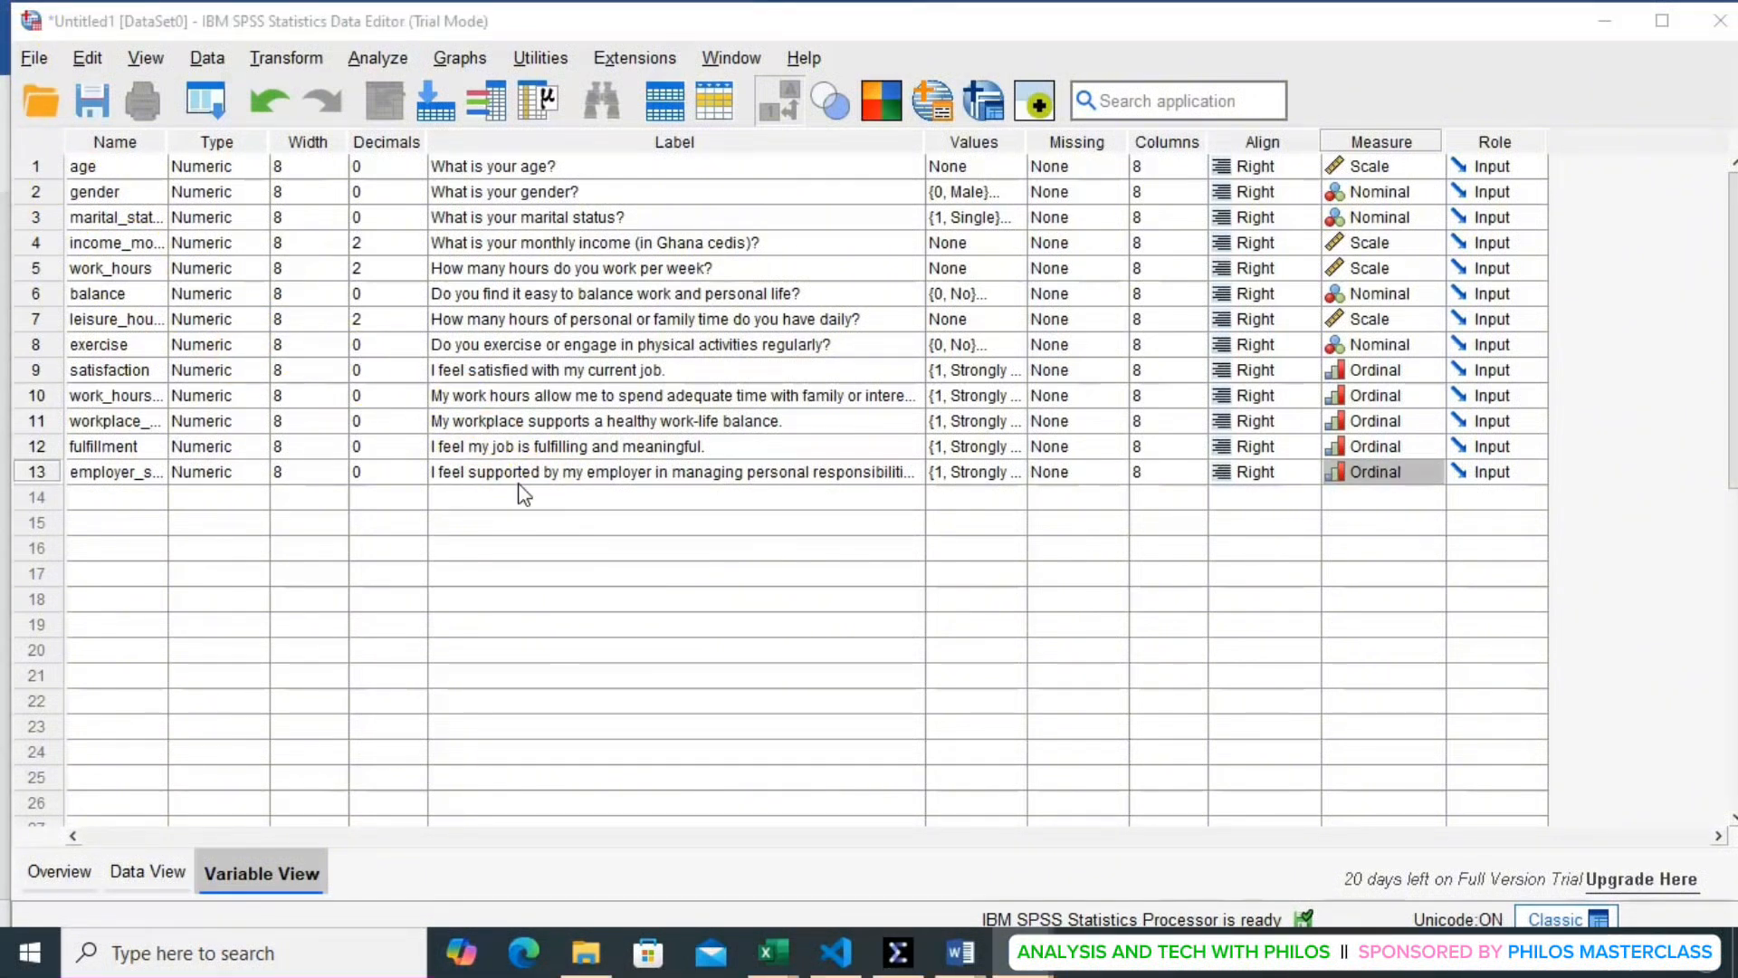
- Save the dataset as coded_job_satisfaction in SPSS Statistics (*.sav) format in the P folder under Documents
{"action": "left_click", "coordinate": [35, 63]}
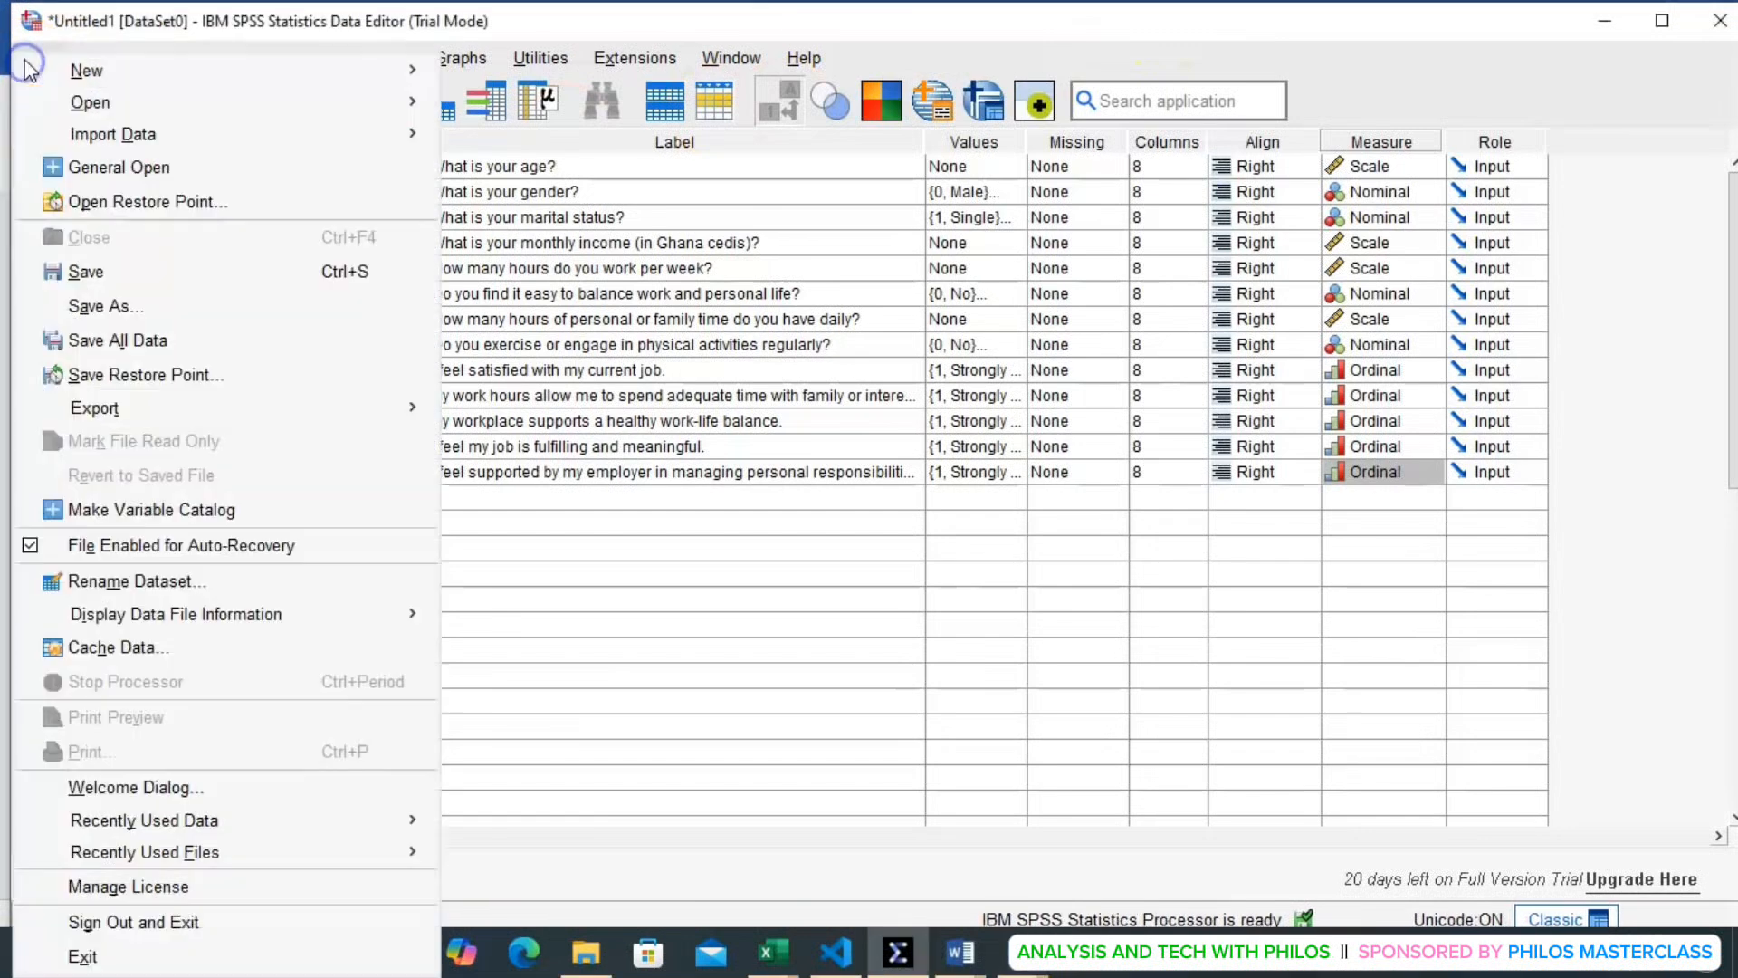
{"action": "left_click", "coordinate": [139, 308]}
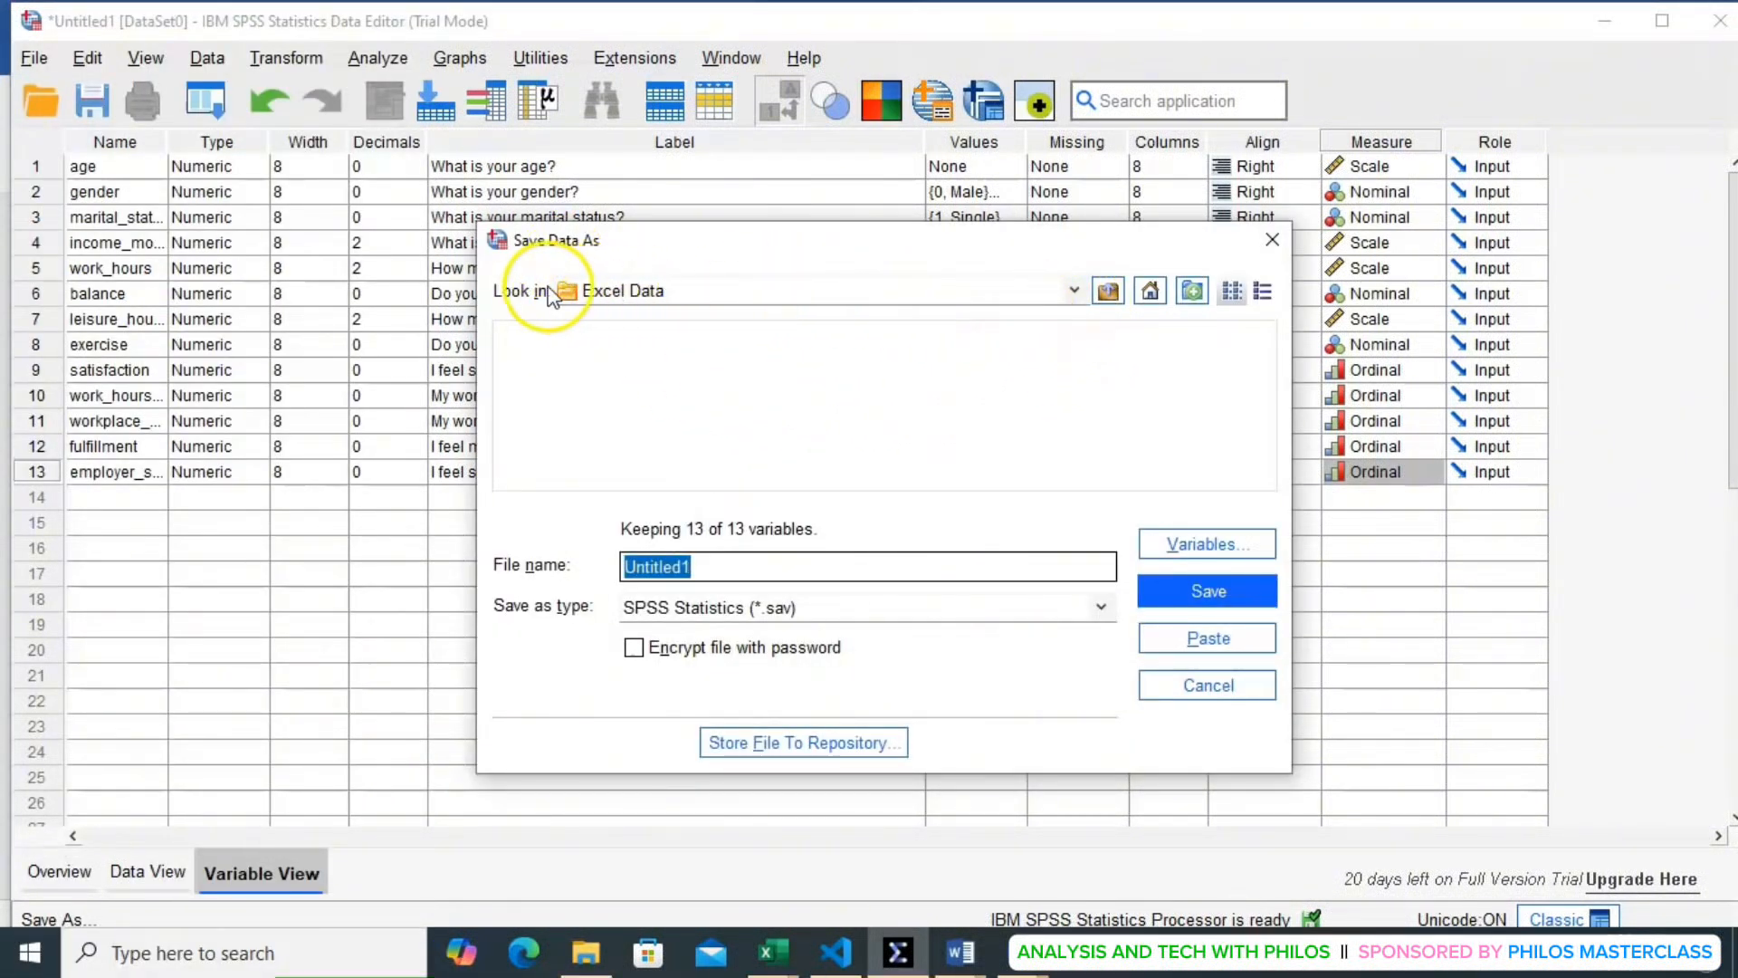
{"action": "left_click", "coordinate": [1073, 293]}
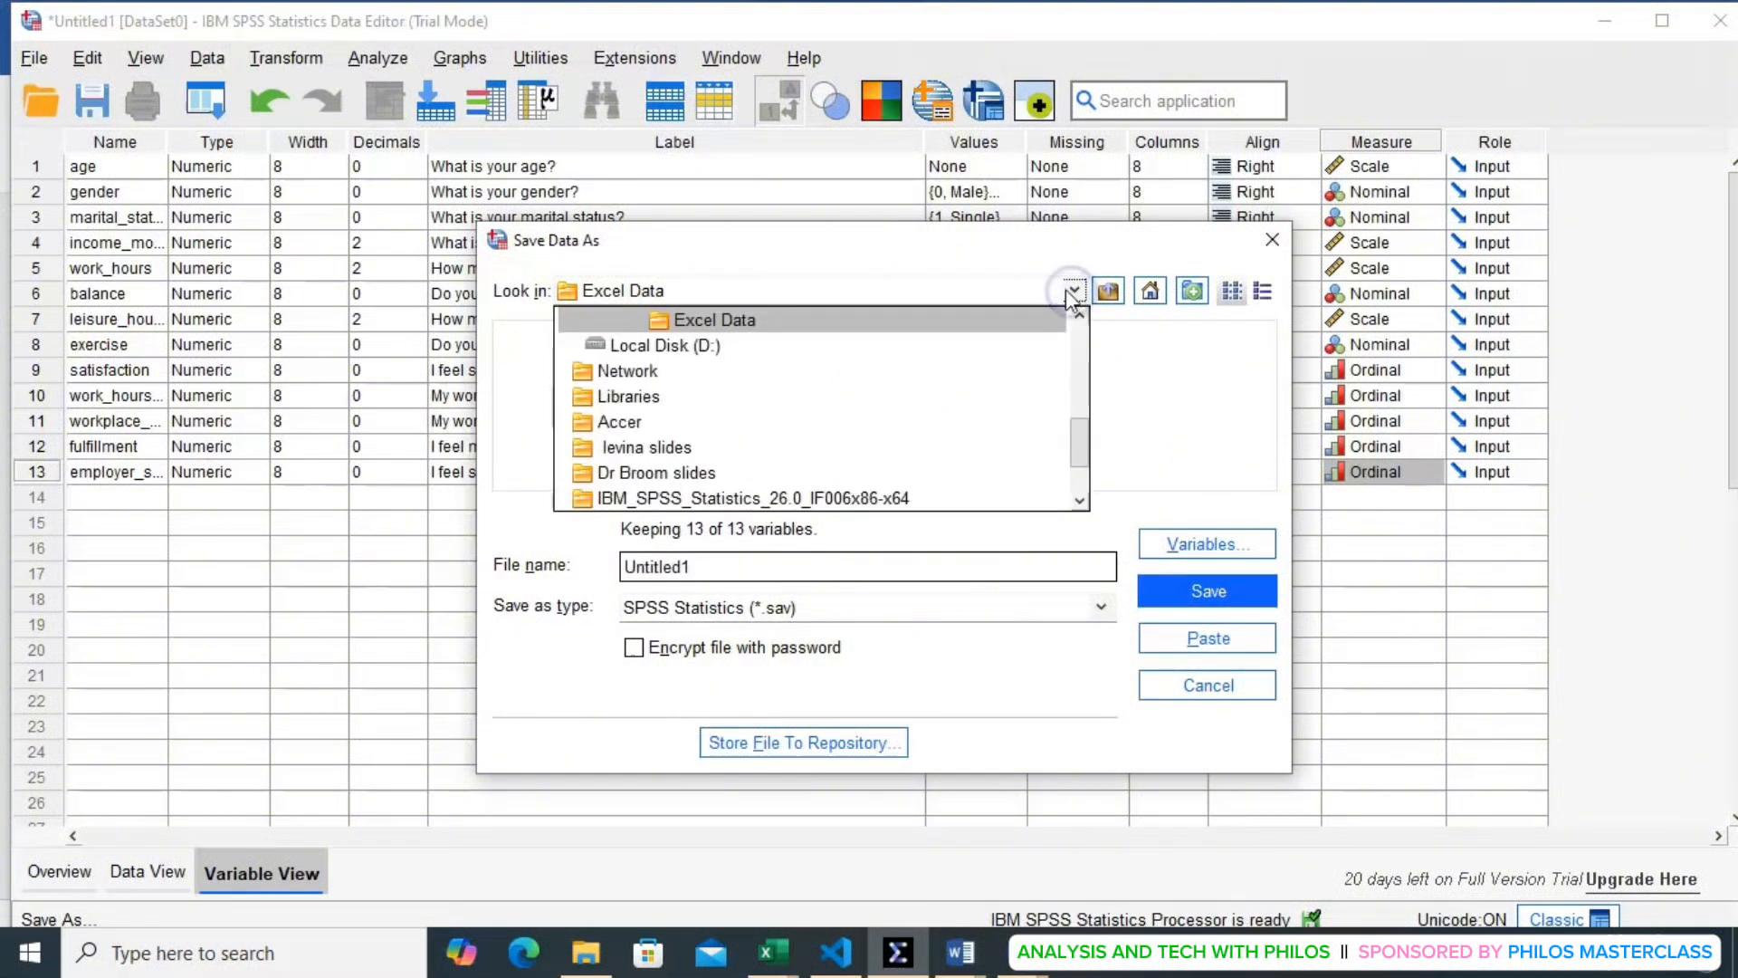
{"action": "left_click_drag", "start_coordinate": [1073, 447], "coordinate": [1077, 431]}
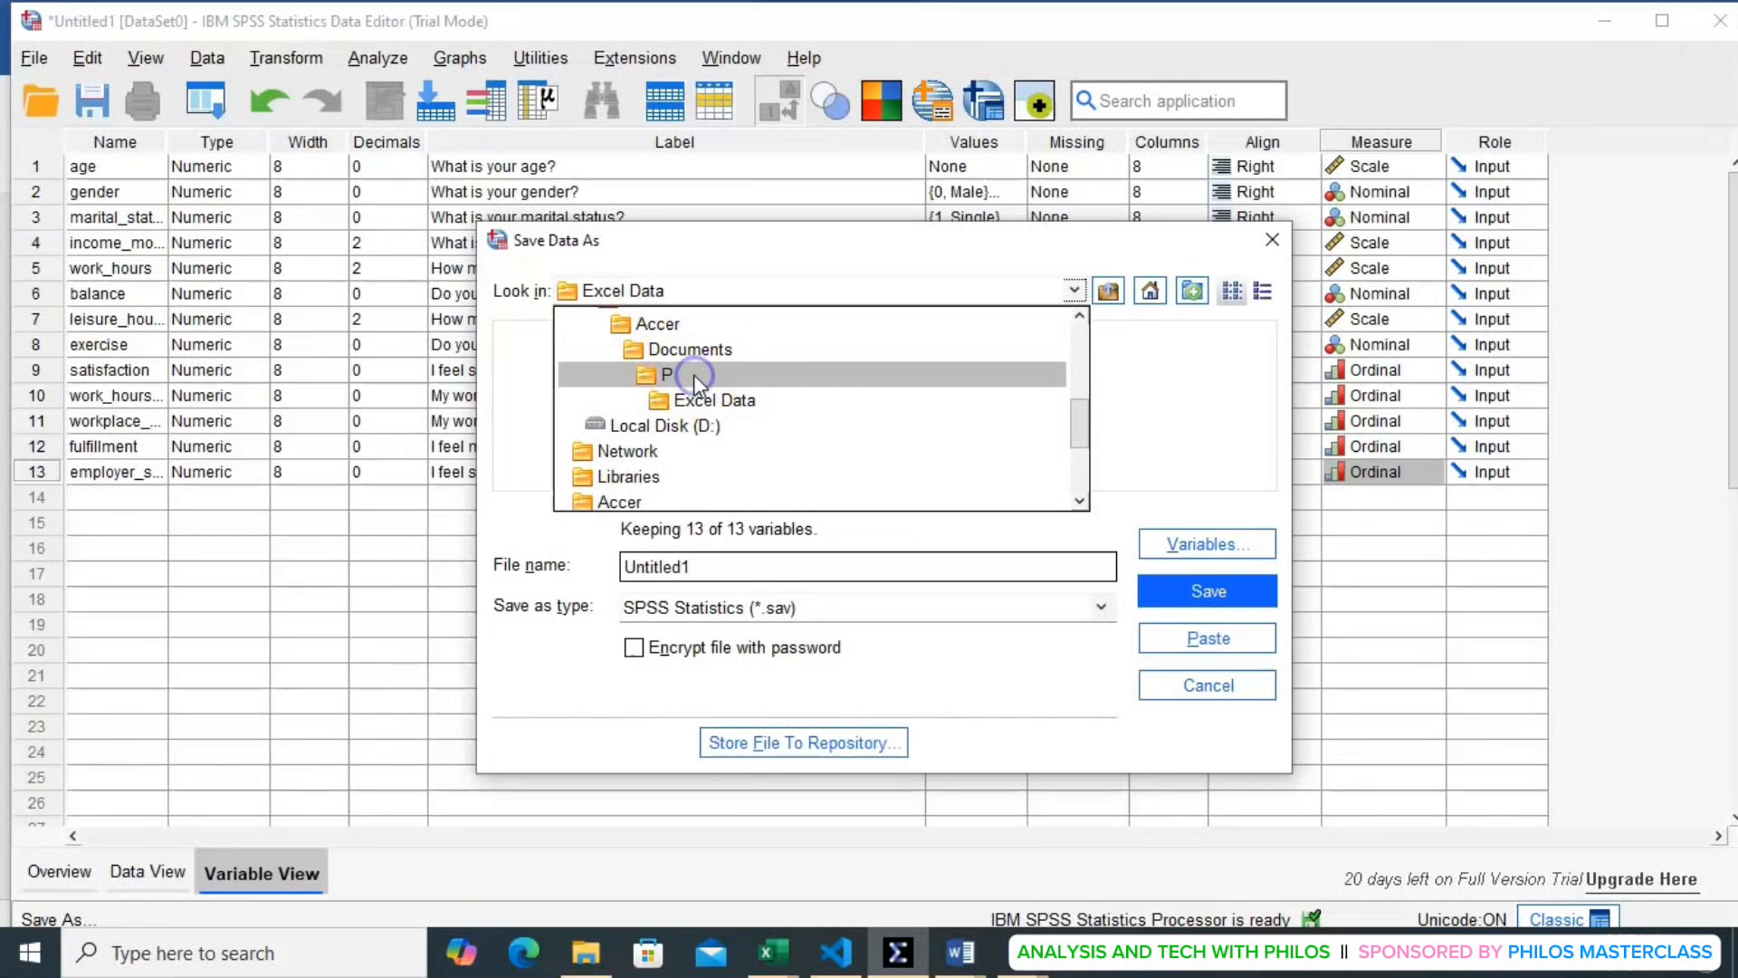
{"action": "left_click", "coordinate": [693, 373]}
{"action": "left_click", "coordinate": [700, 566]}
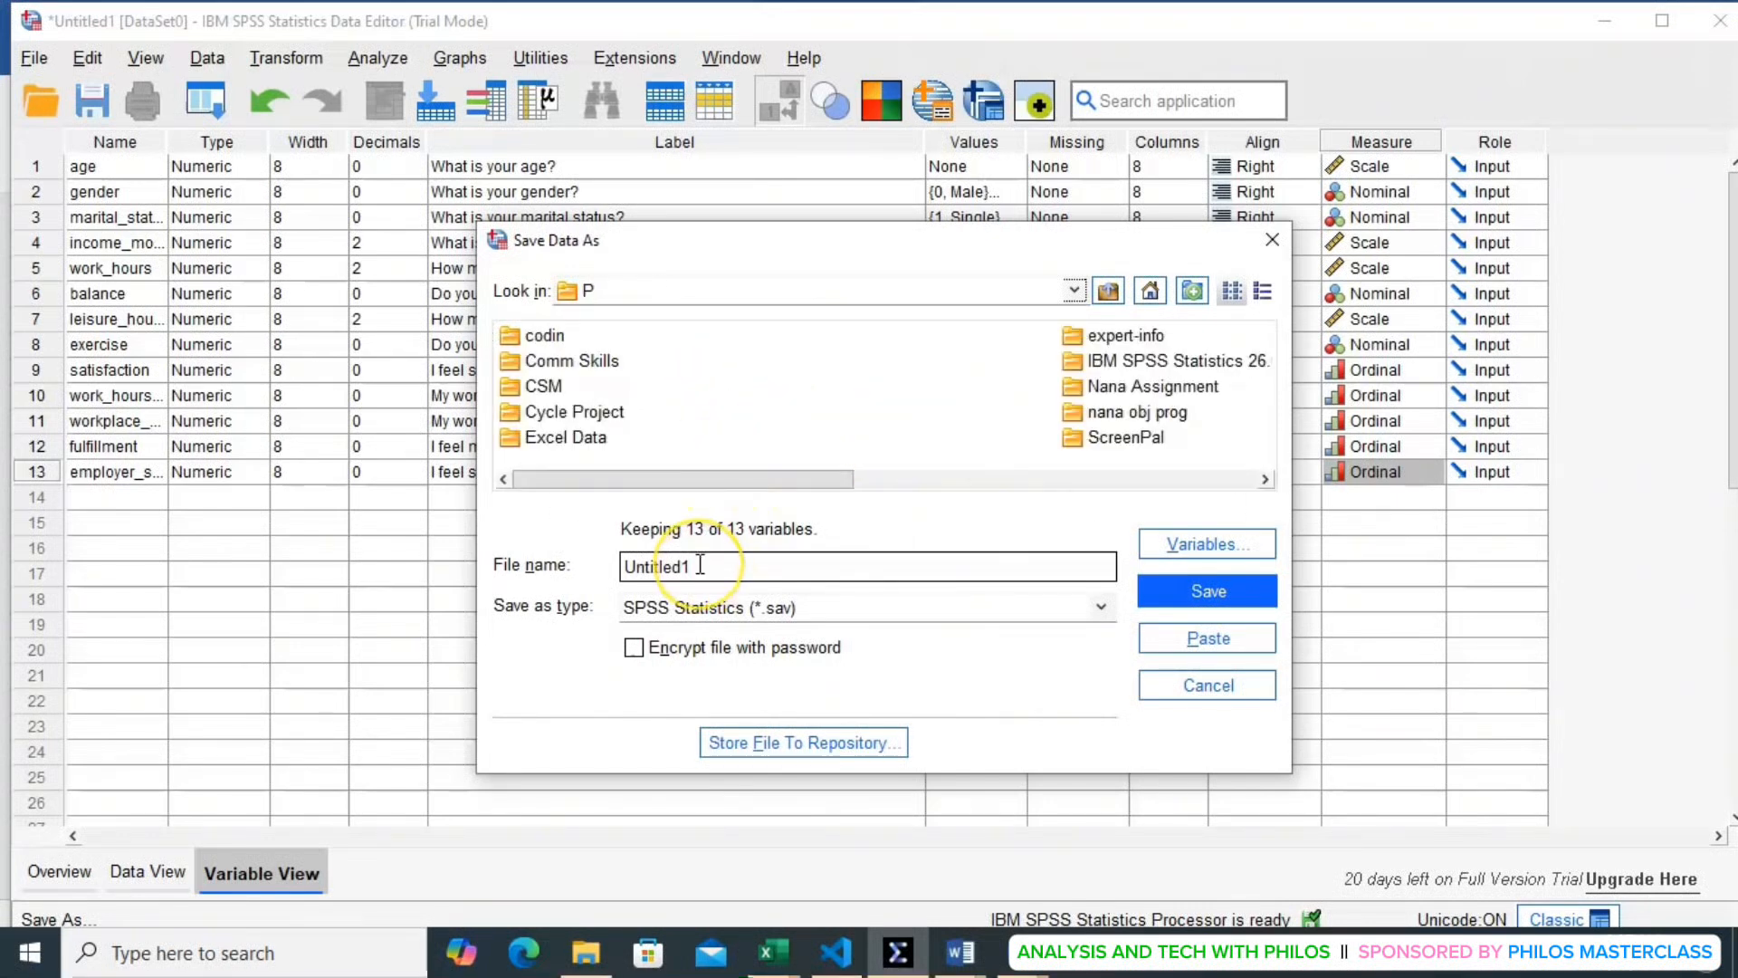
{"action": "left_click_drag", "start_coordinate": [700, 565], "coordinate": [614, 567]}
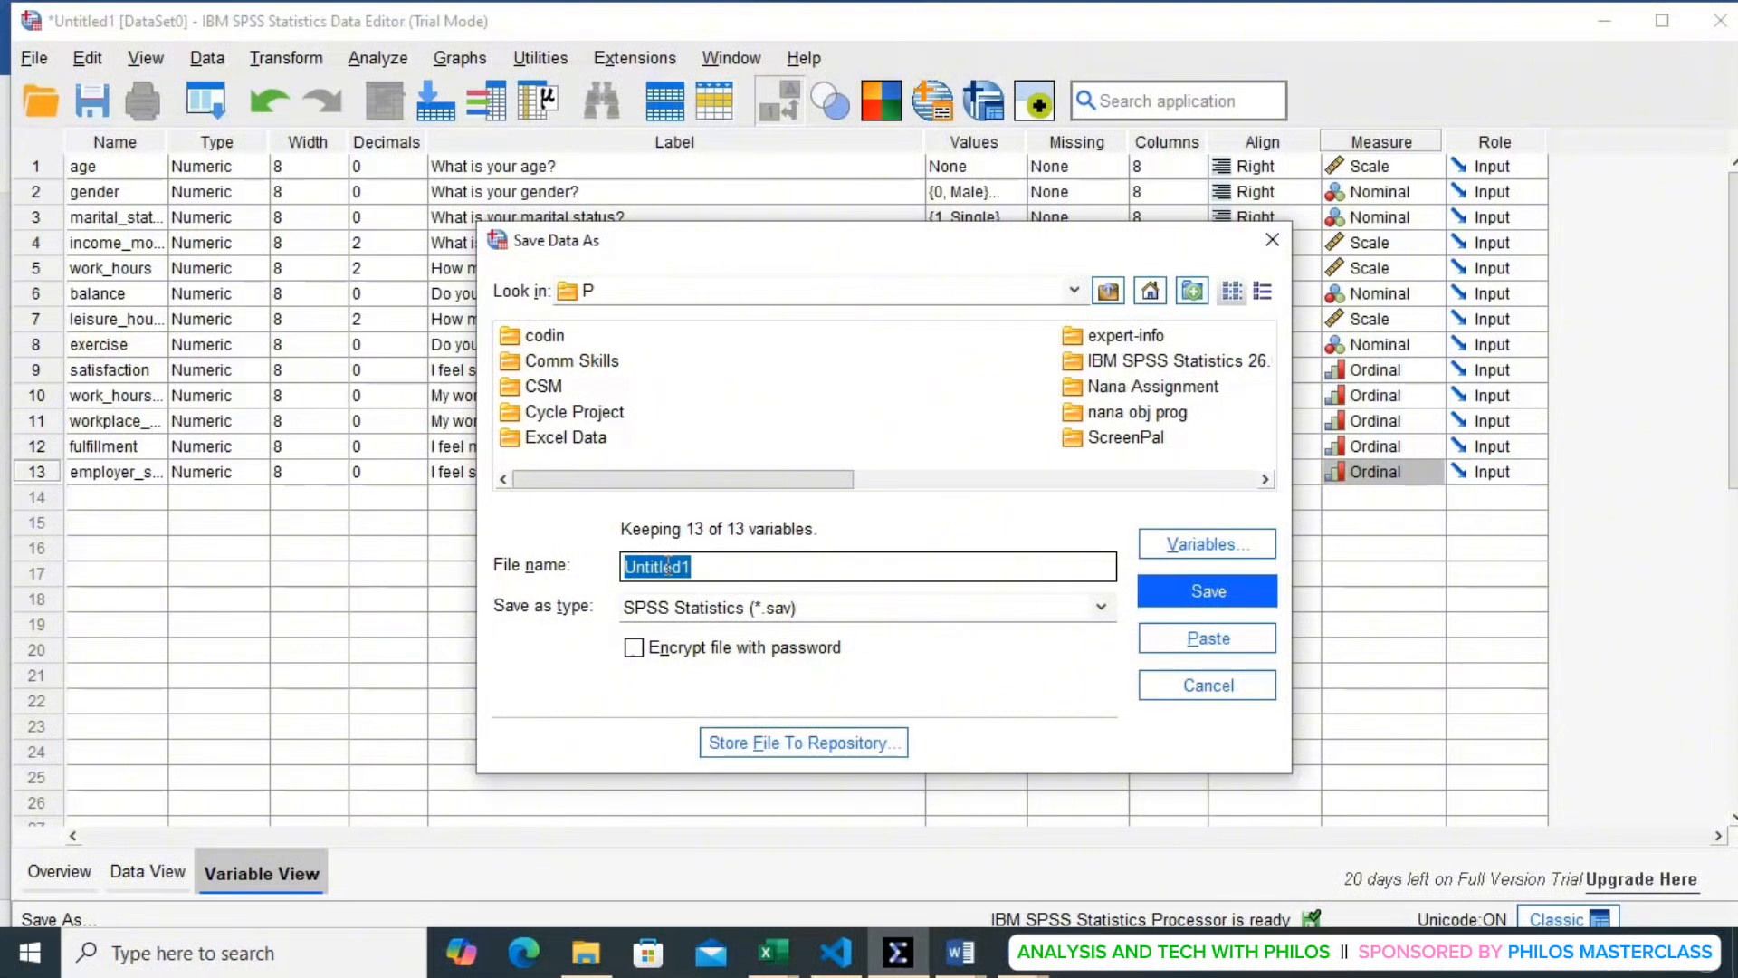
{"action": "type", "text": "coded_job"}
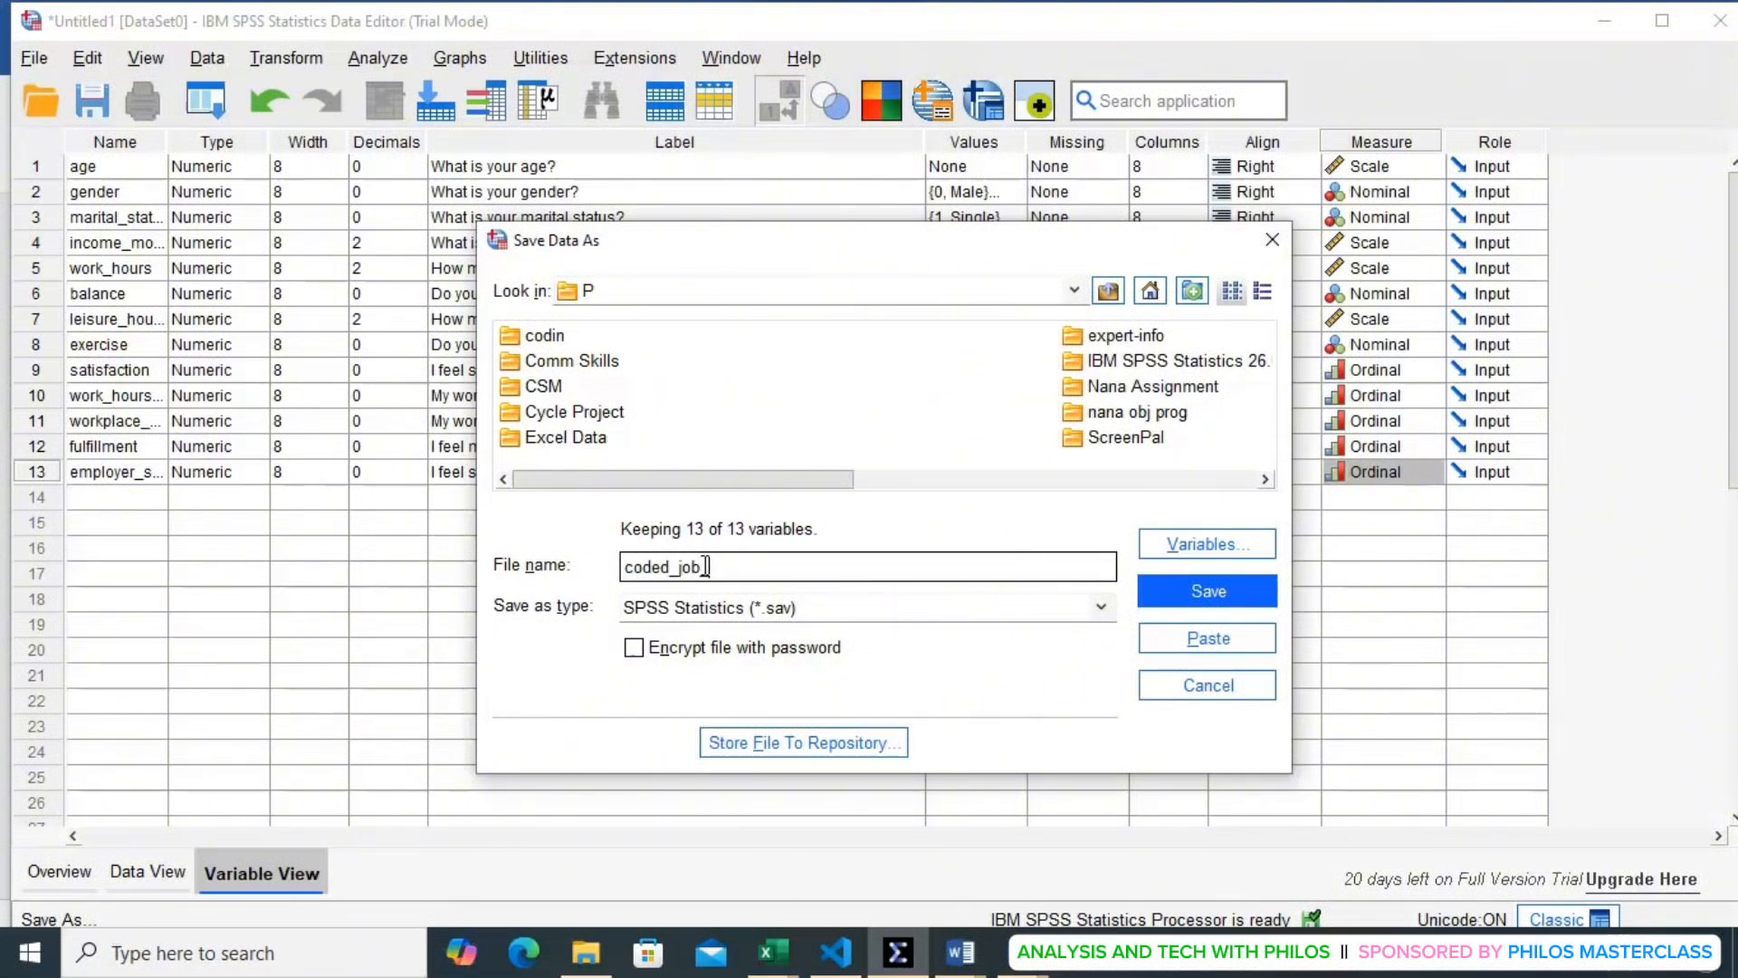
{"action": "type", "text": "isfaction"}
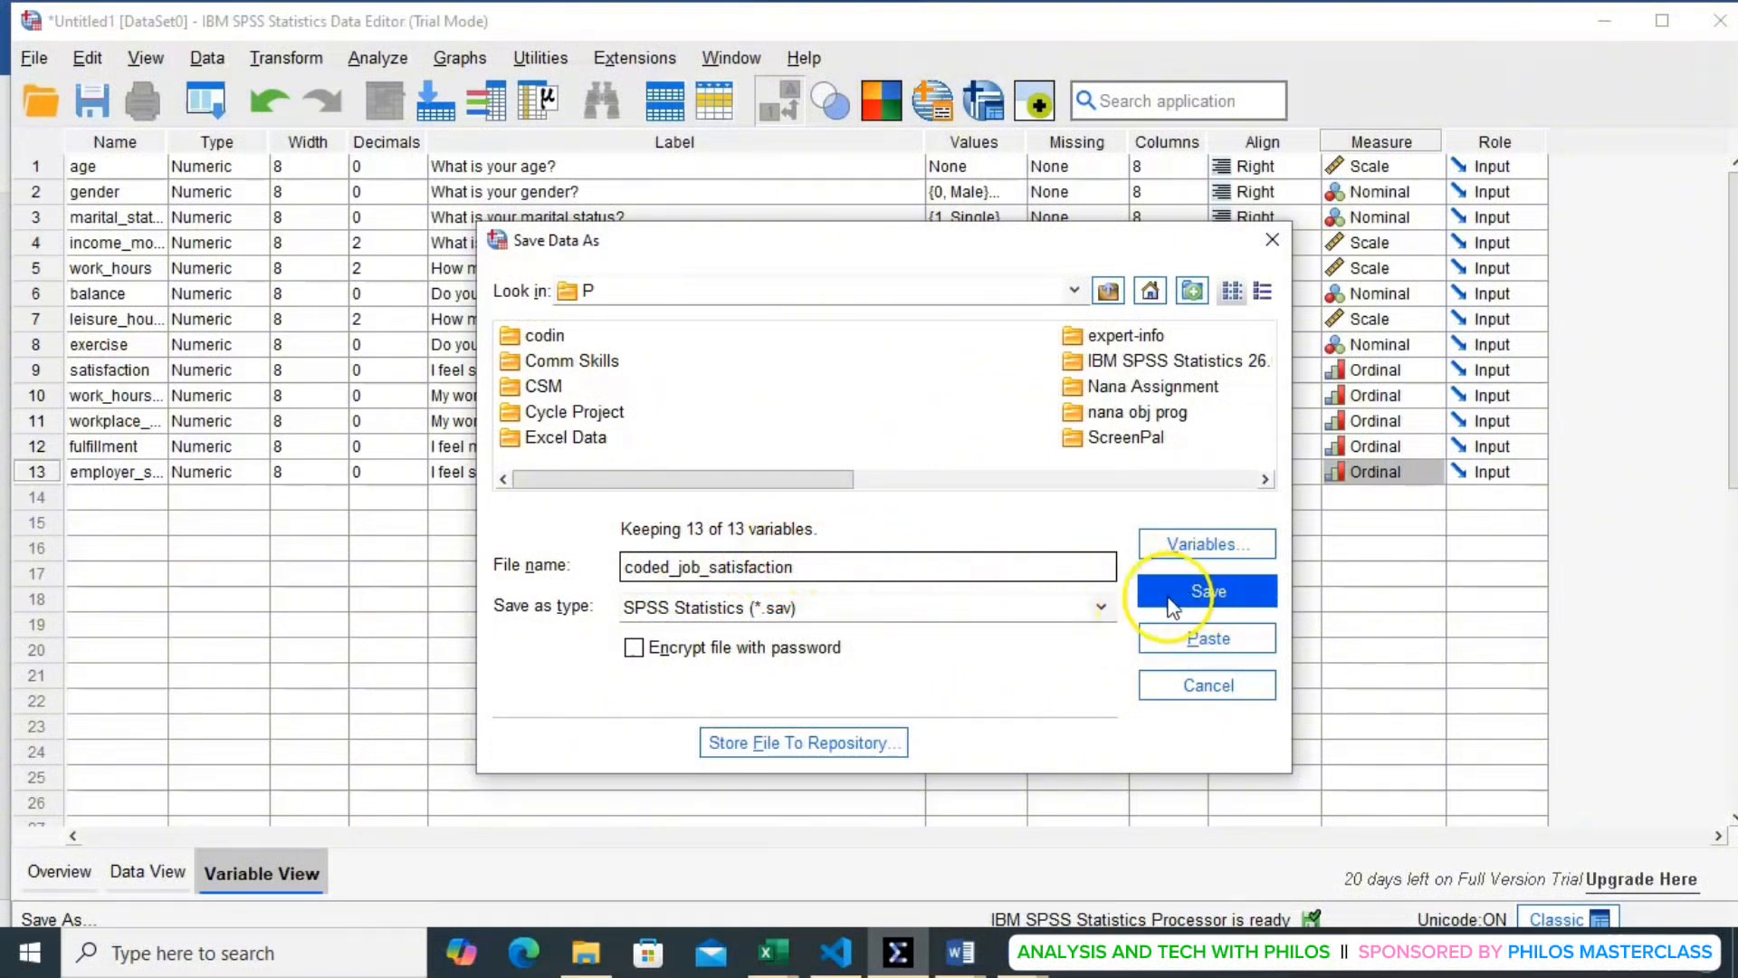
{"action": "left_click", "coordinate": [1199, 596]}
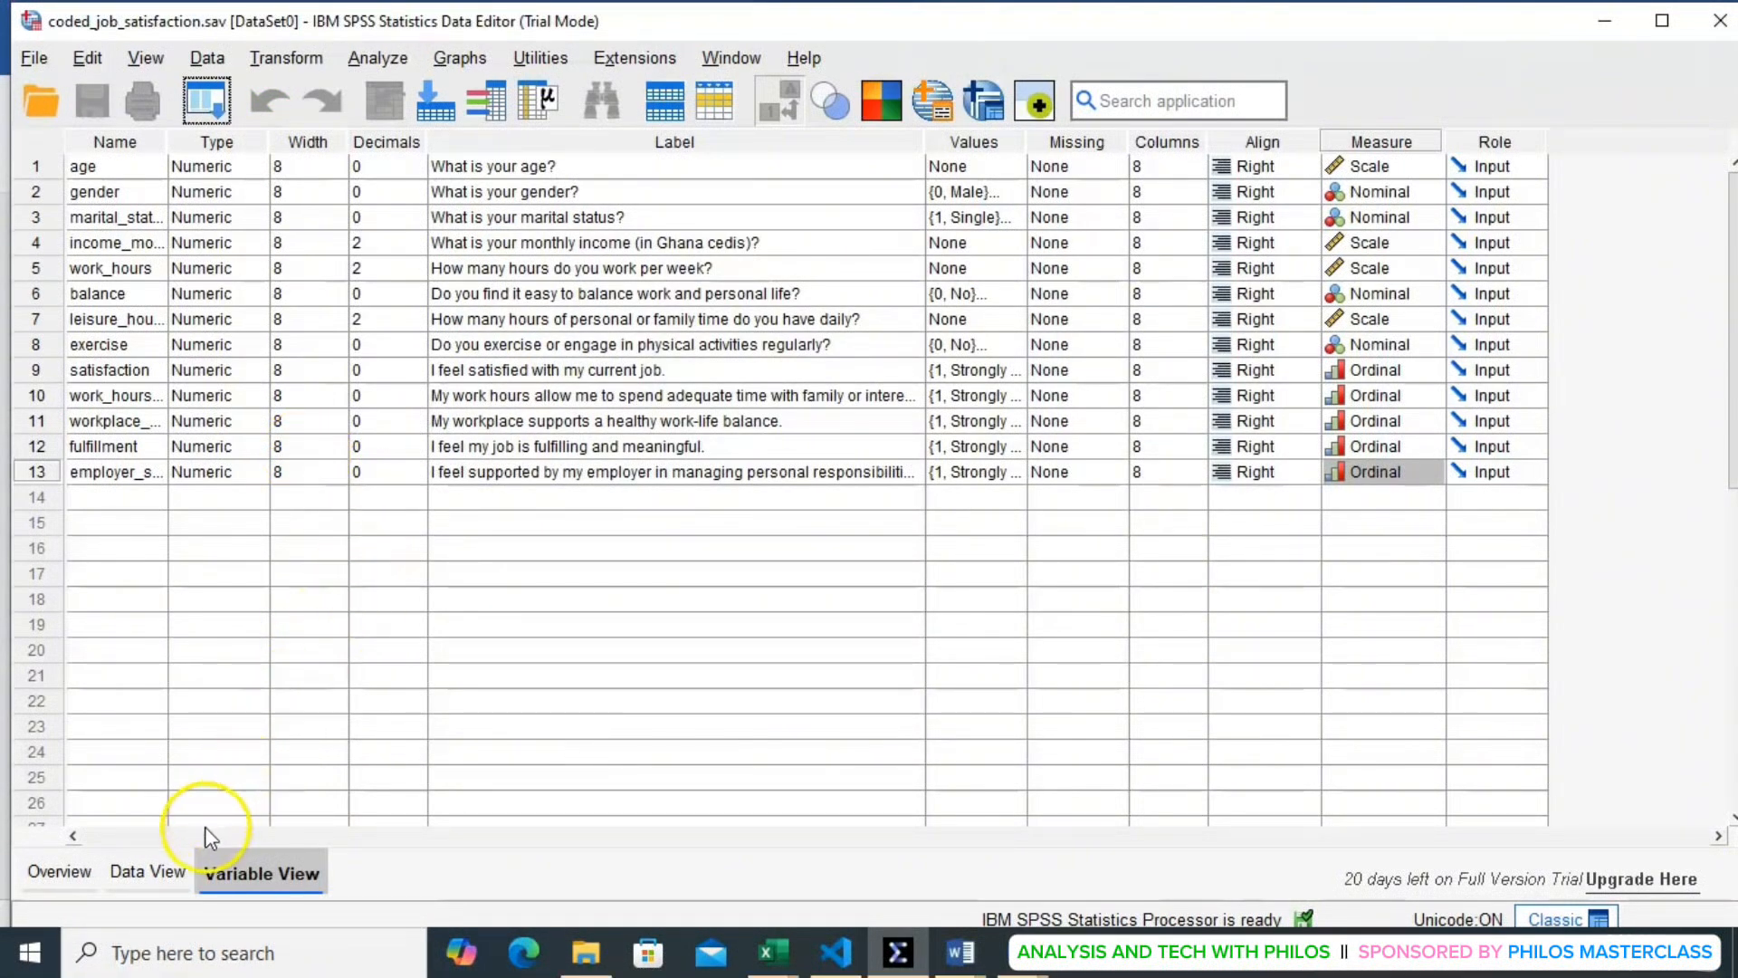
- Review the defined variables as column headings in the Data View, including the details of marital_status
{"action": "left_click", "coordinate": [154, 875]}
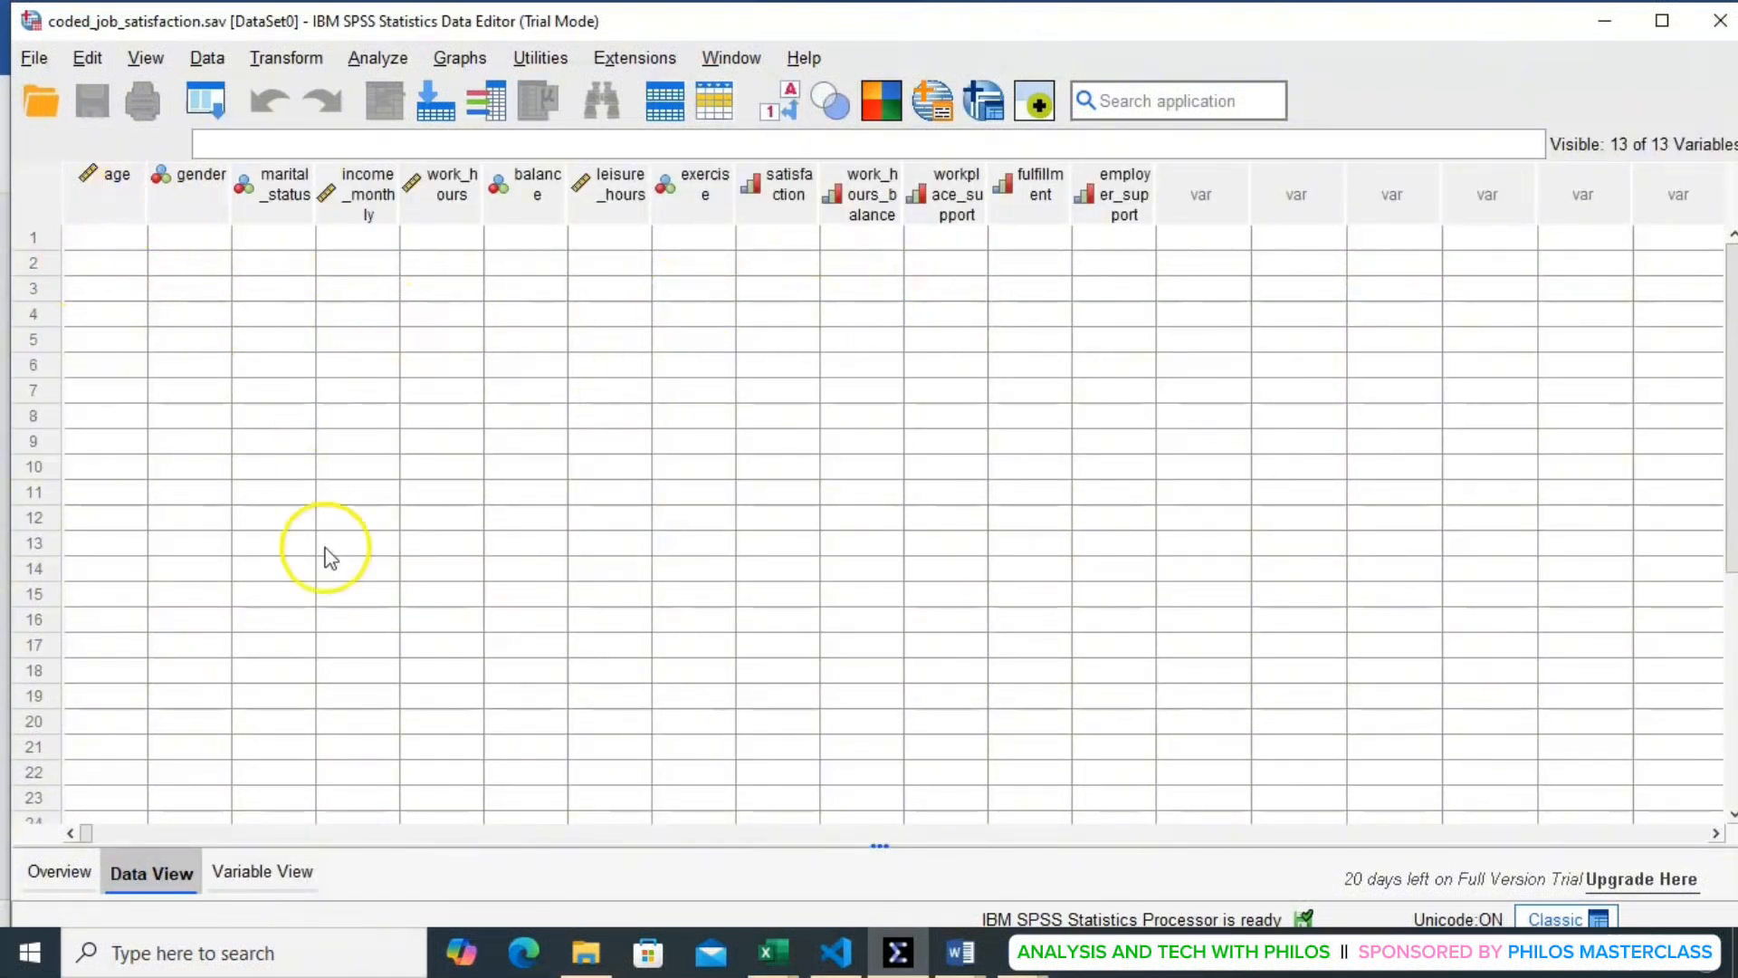
{"action": "left_click", "coordinate": [285, 867]}
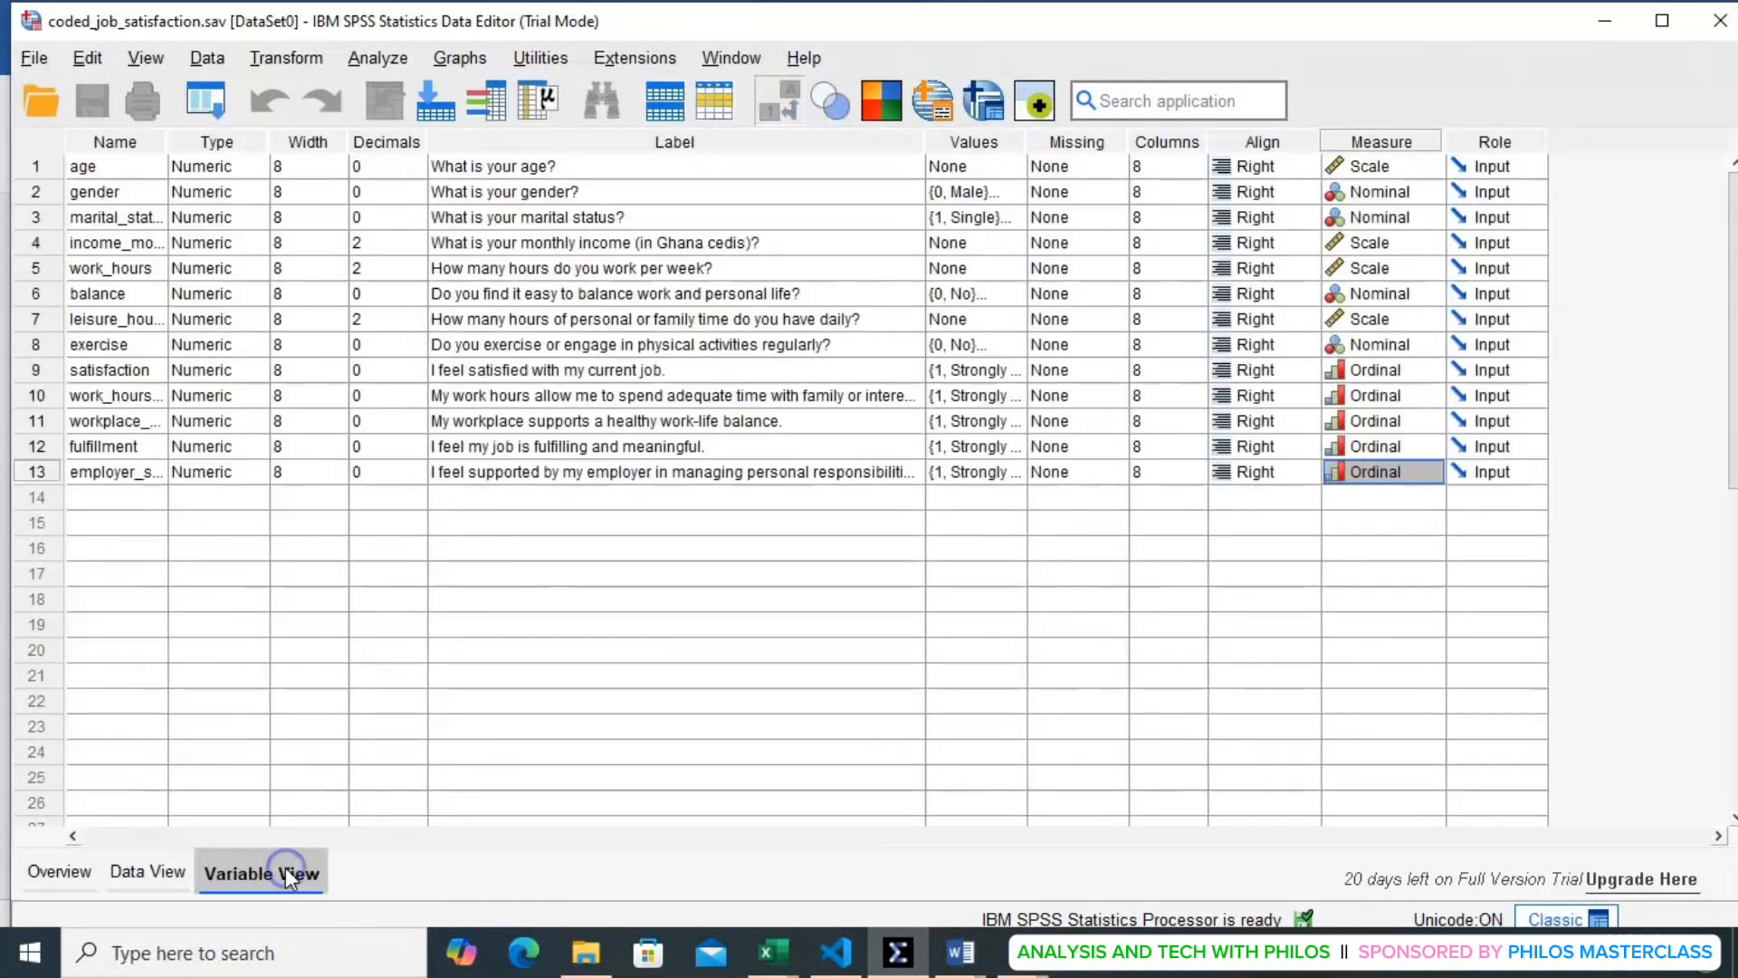
{"action": "left_click", "coordinate": [150, 869]}
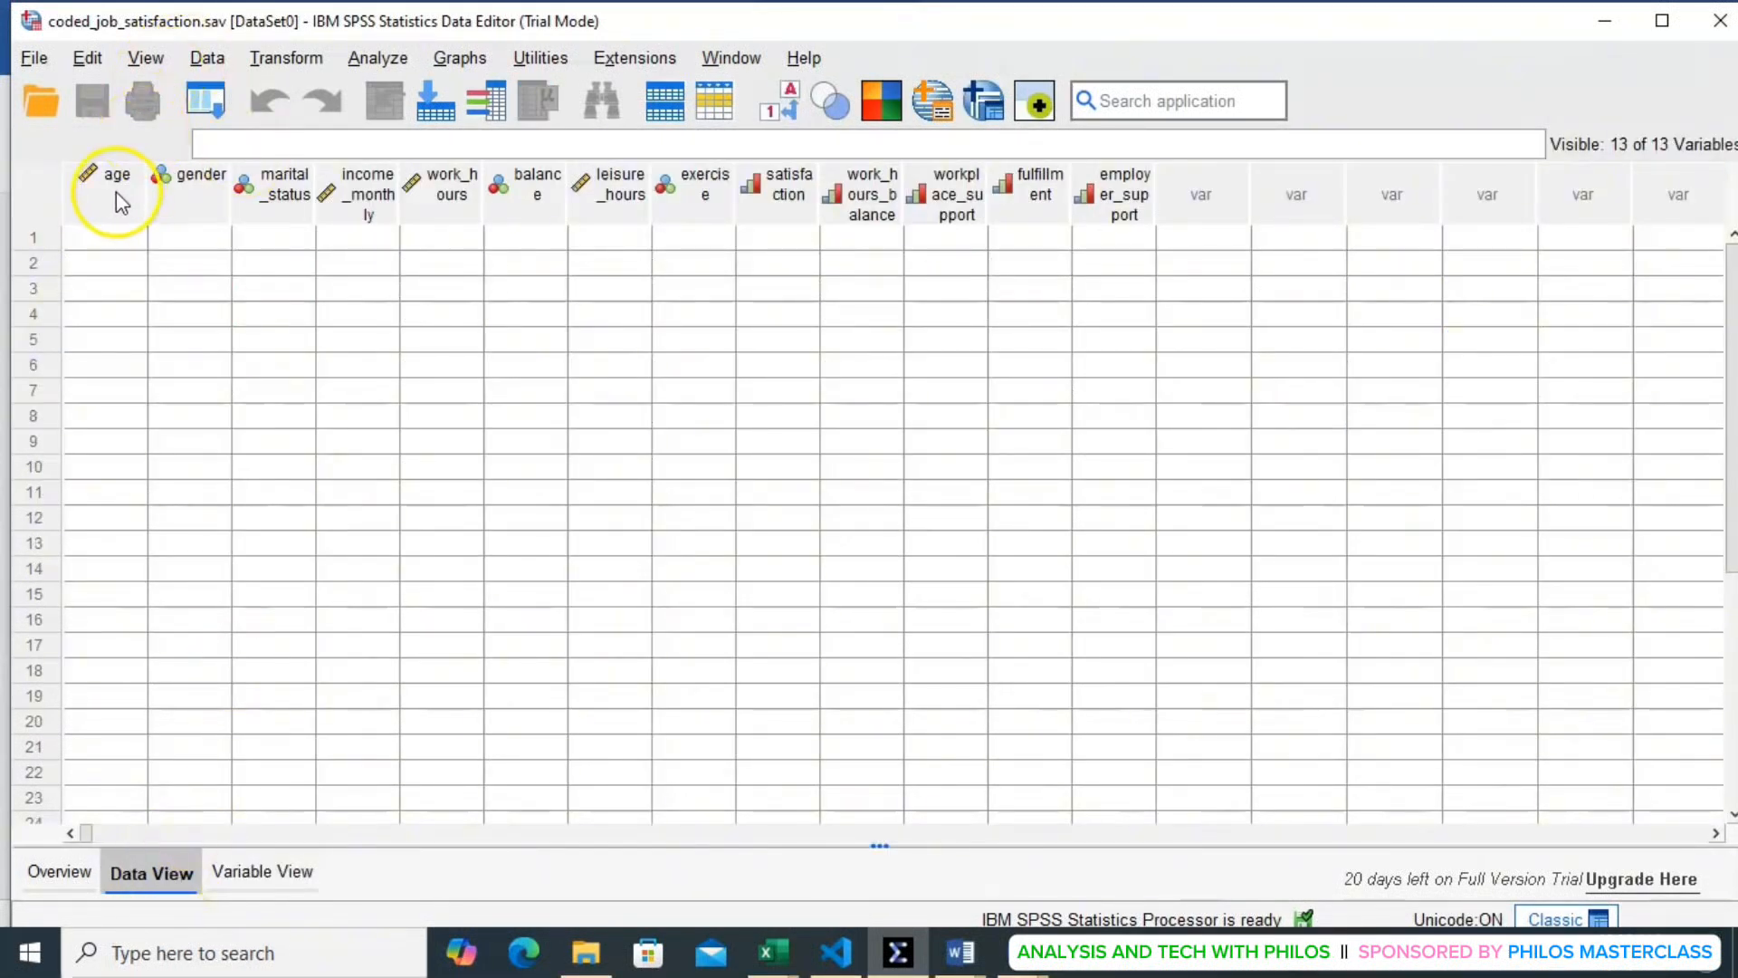
{"action": "mouse_move", "coordinate": [246, 203]}
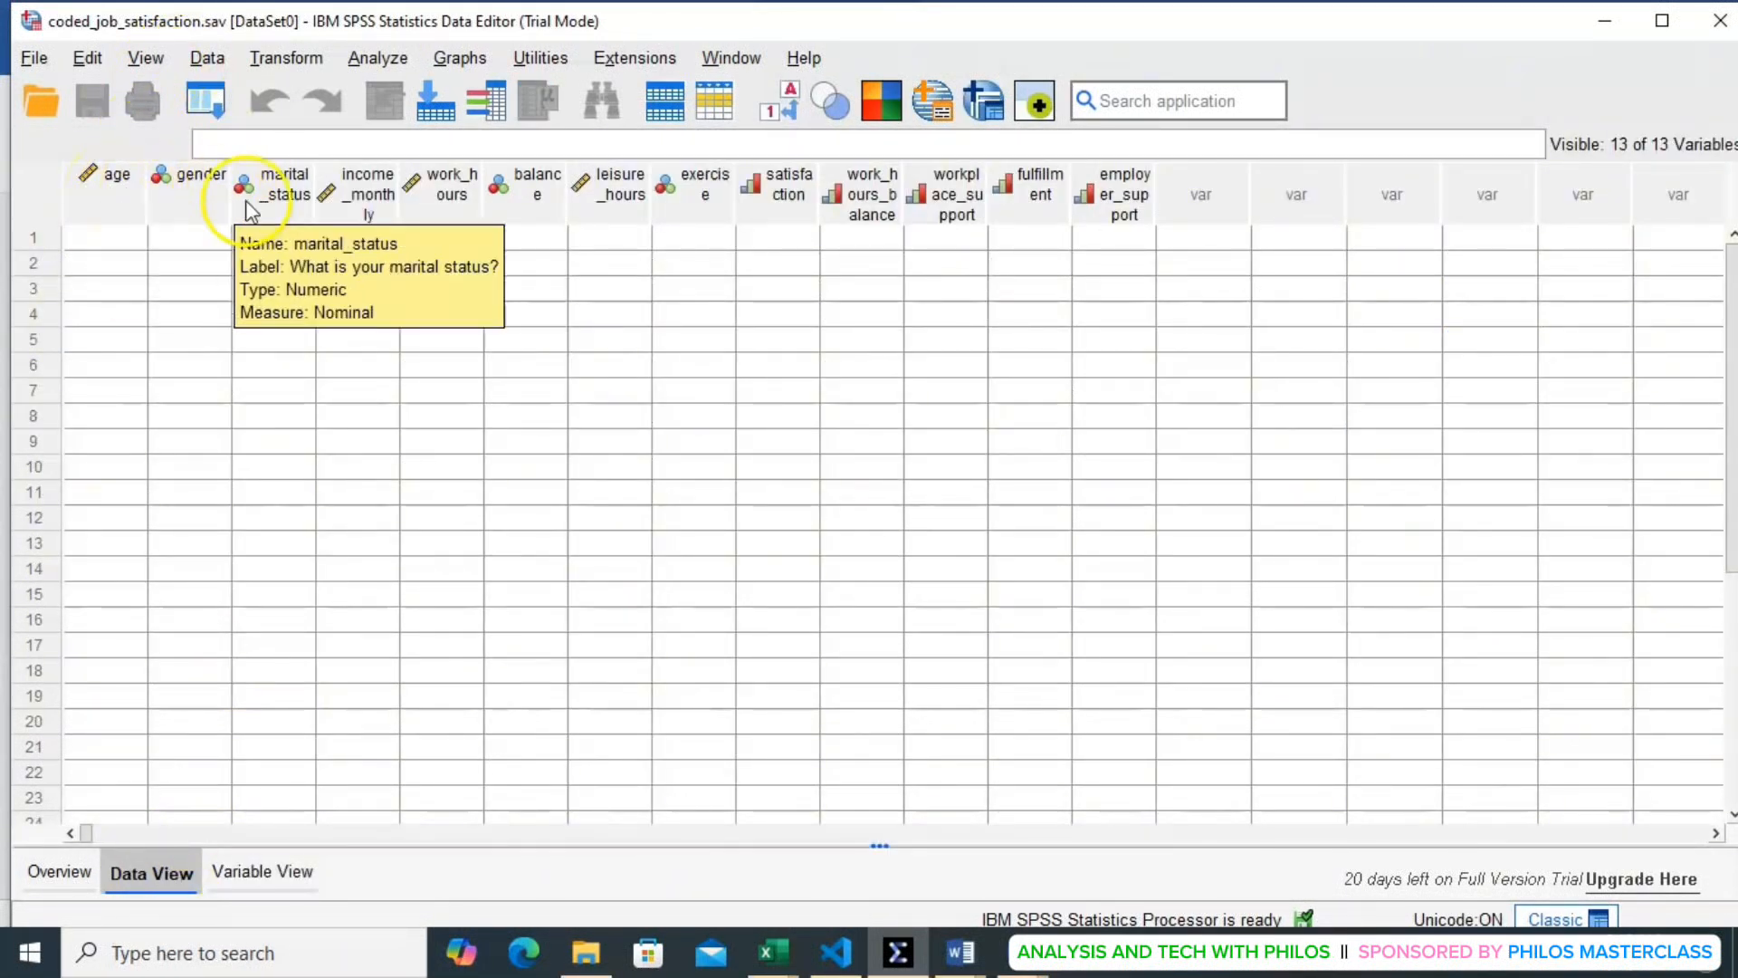
{"action": "mouse_move", "coordinate": [1064, 197]}
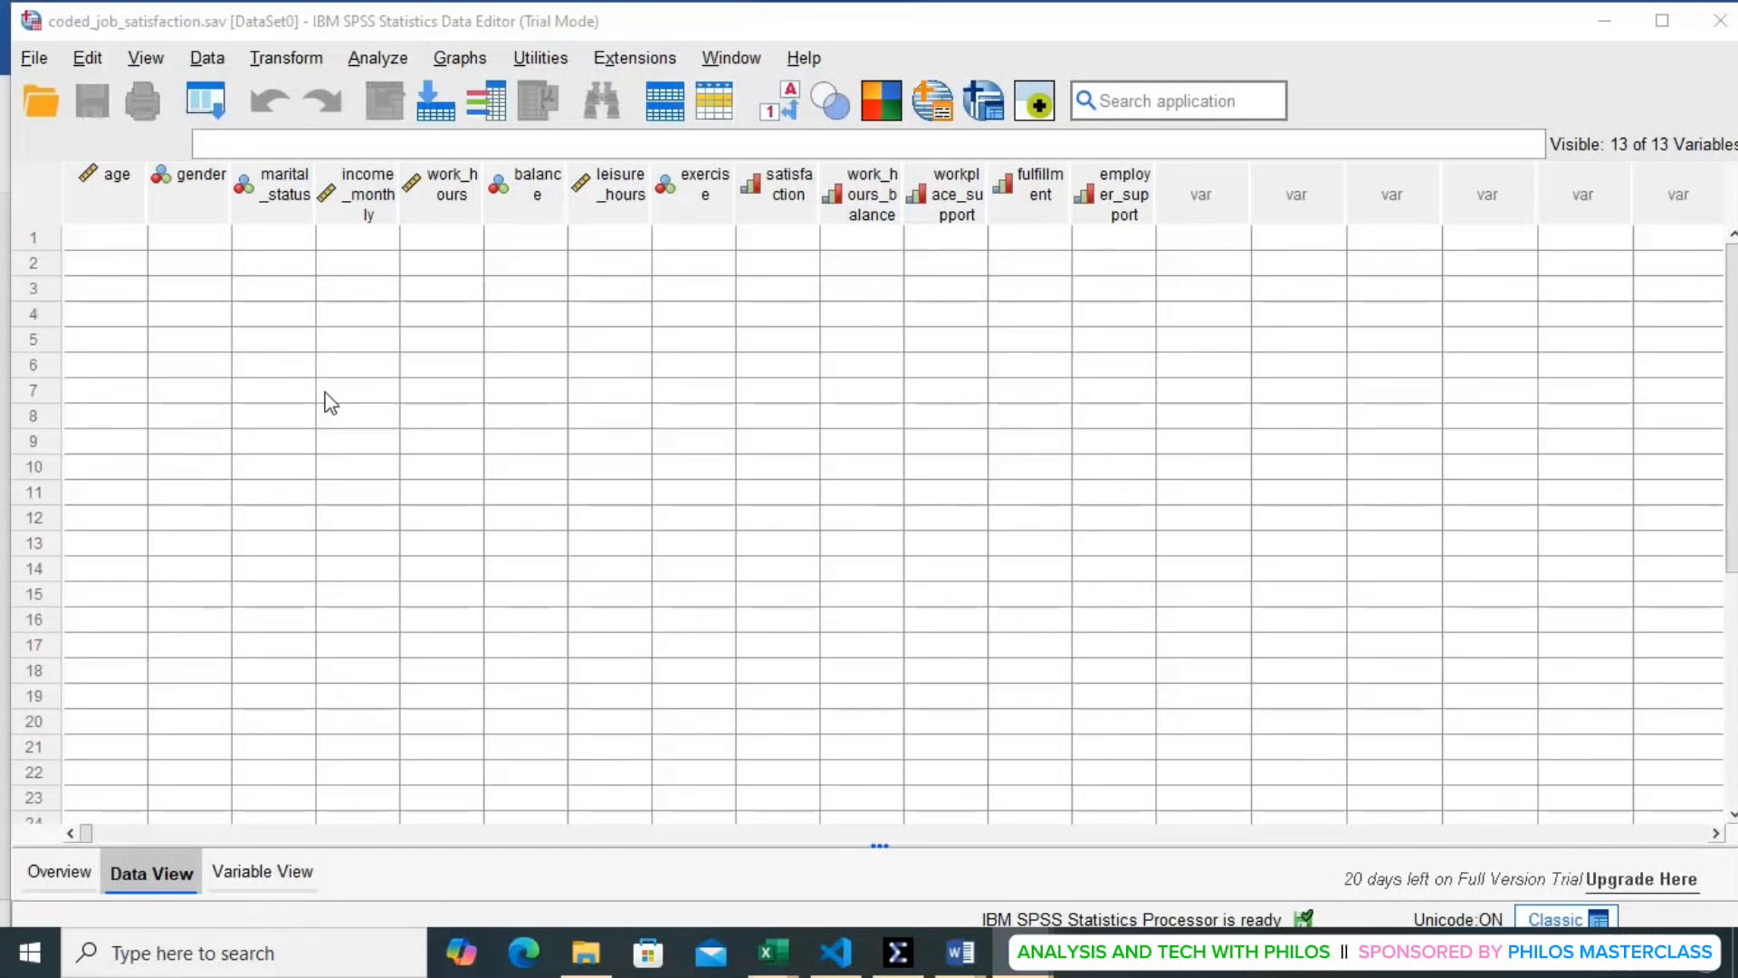
- Insert a new variable above age in the Variable View and name it id
{"action": "left_click", "coordinate": [282, 873]}
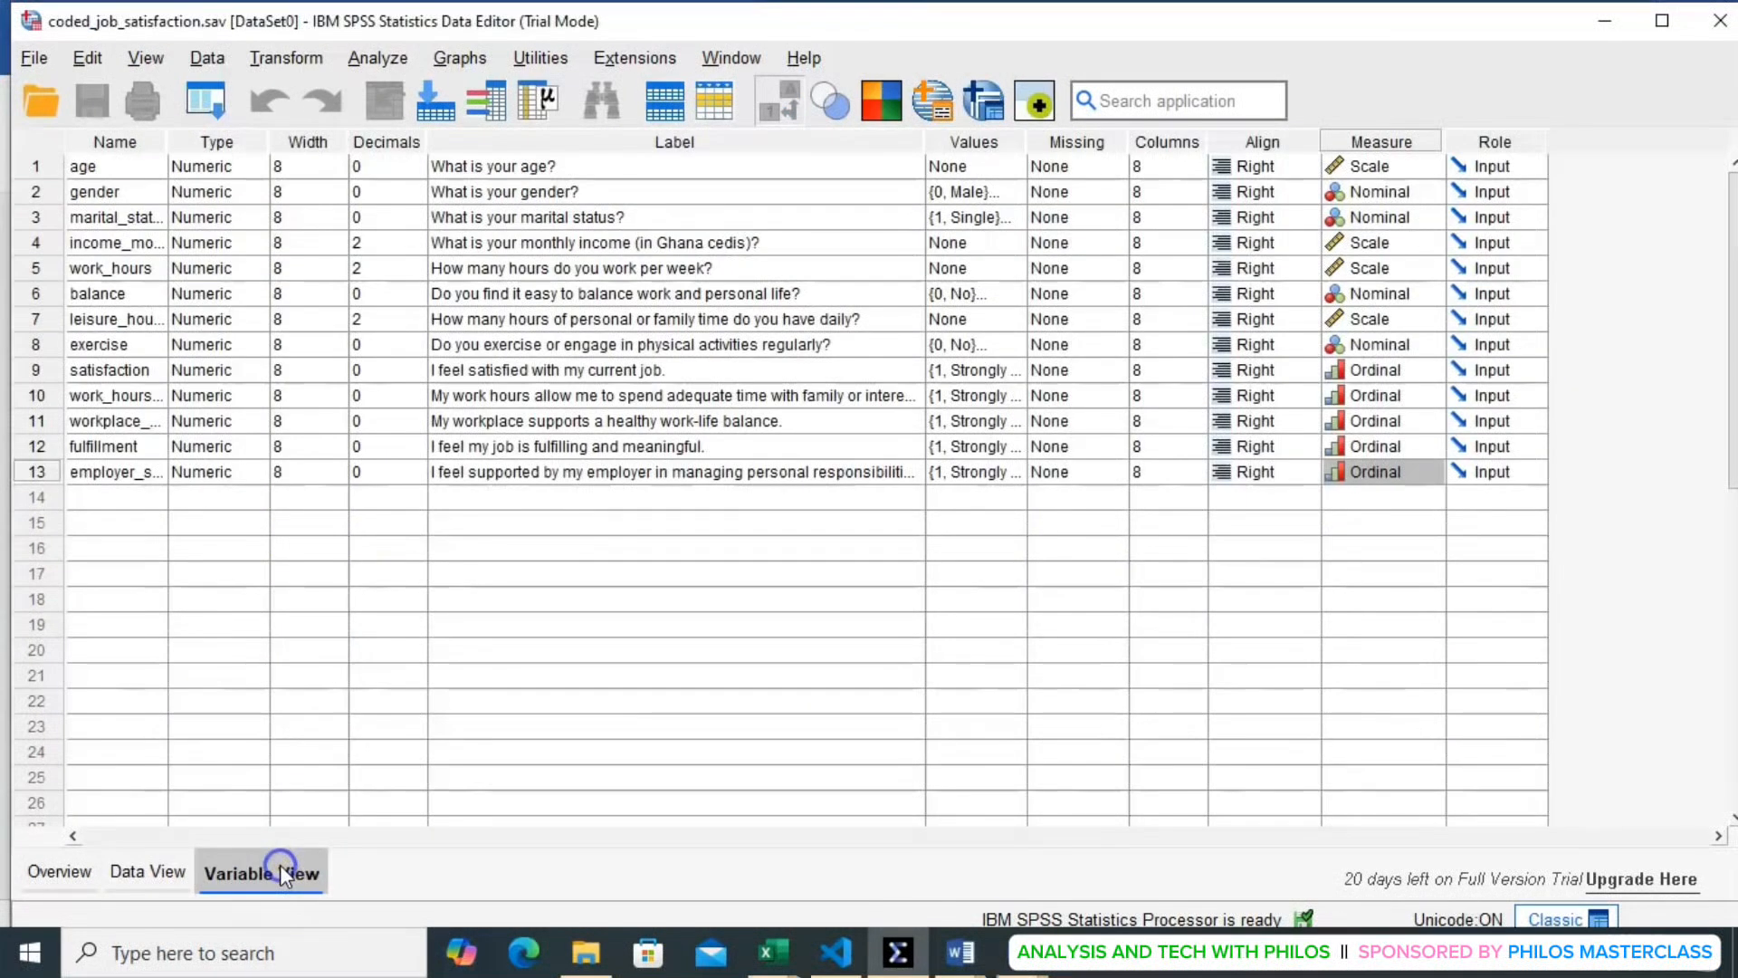
{"action": "left_click", "coordinate": [36, 168]}
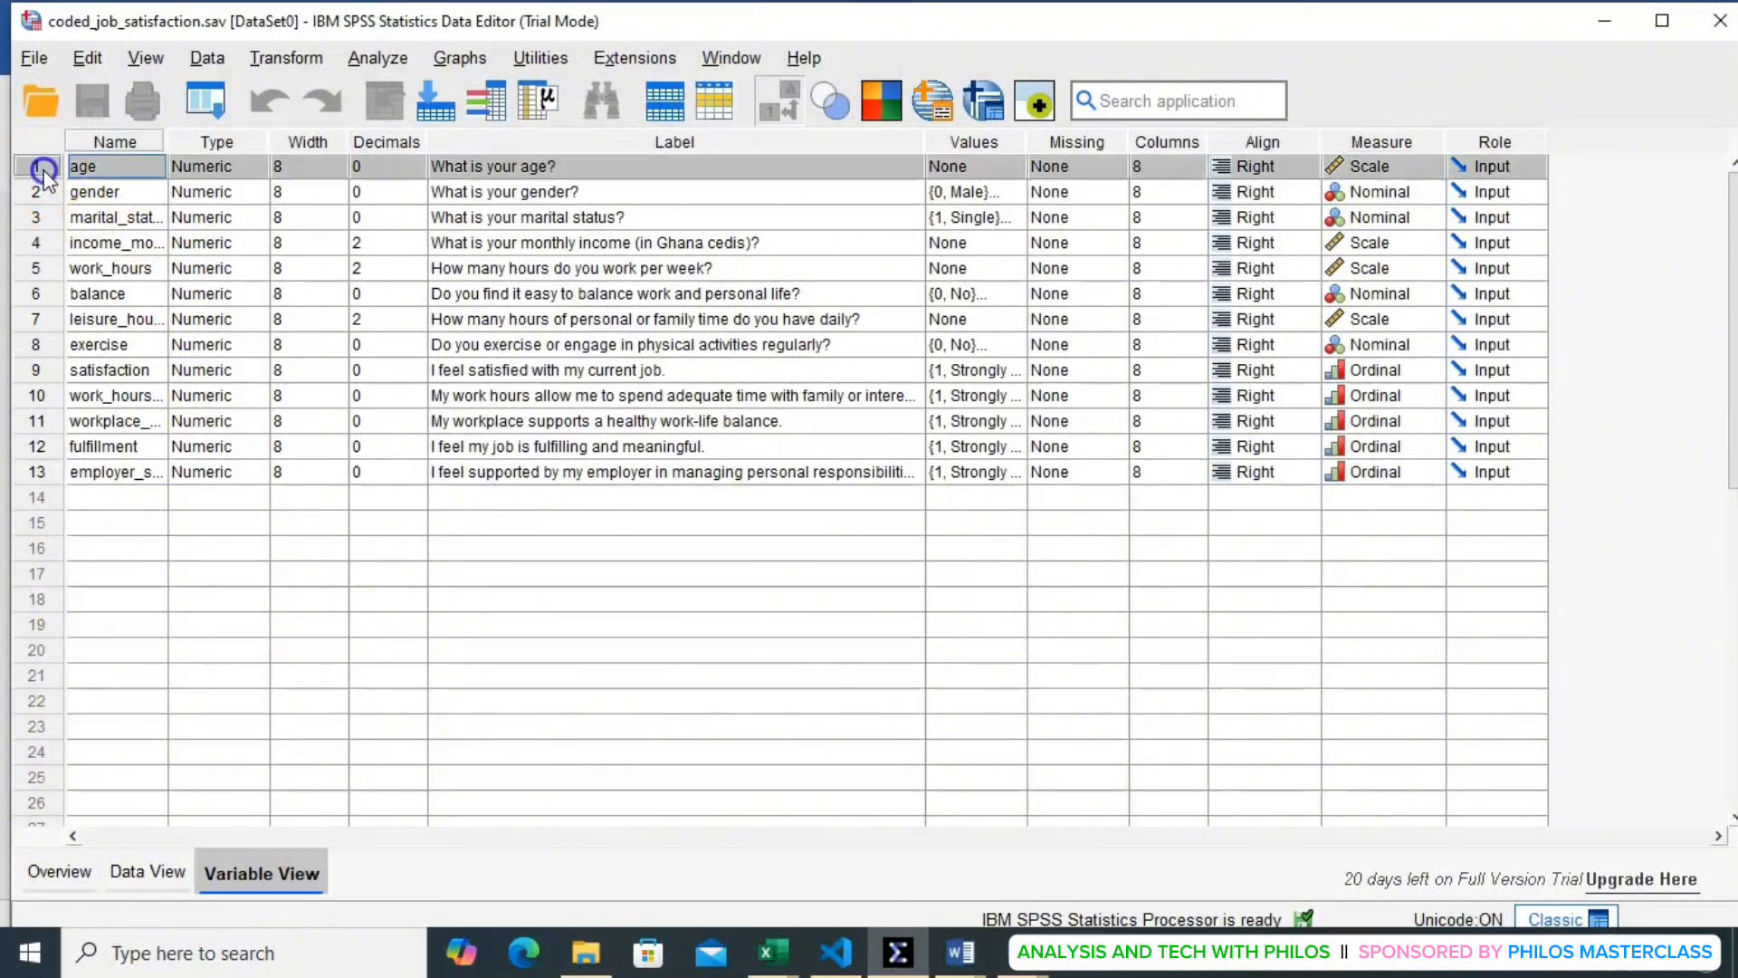
{"action": "right_click", "coordinate": [50, 172]}
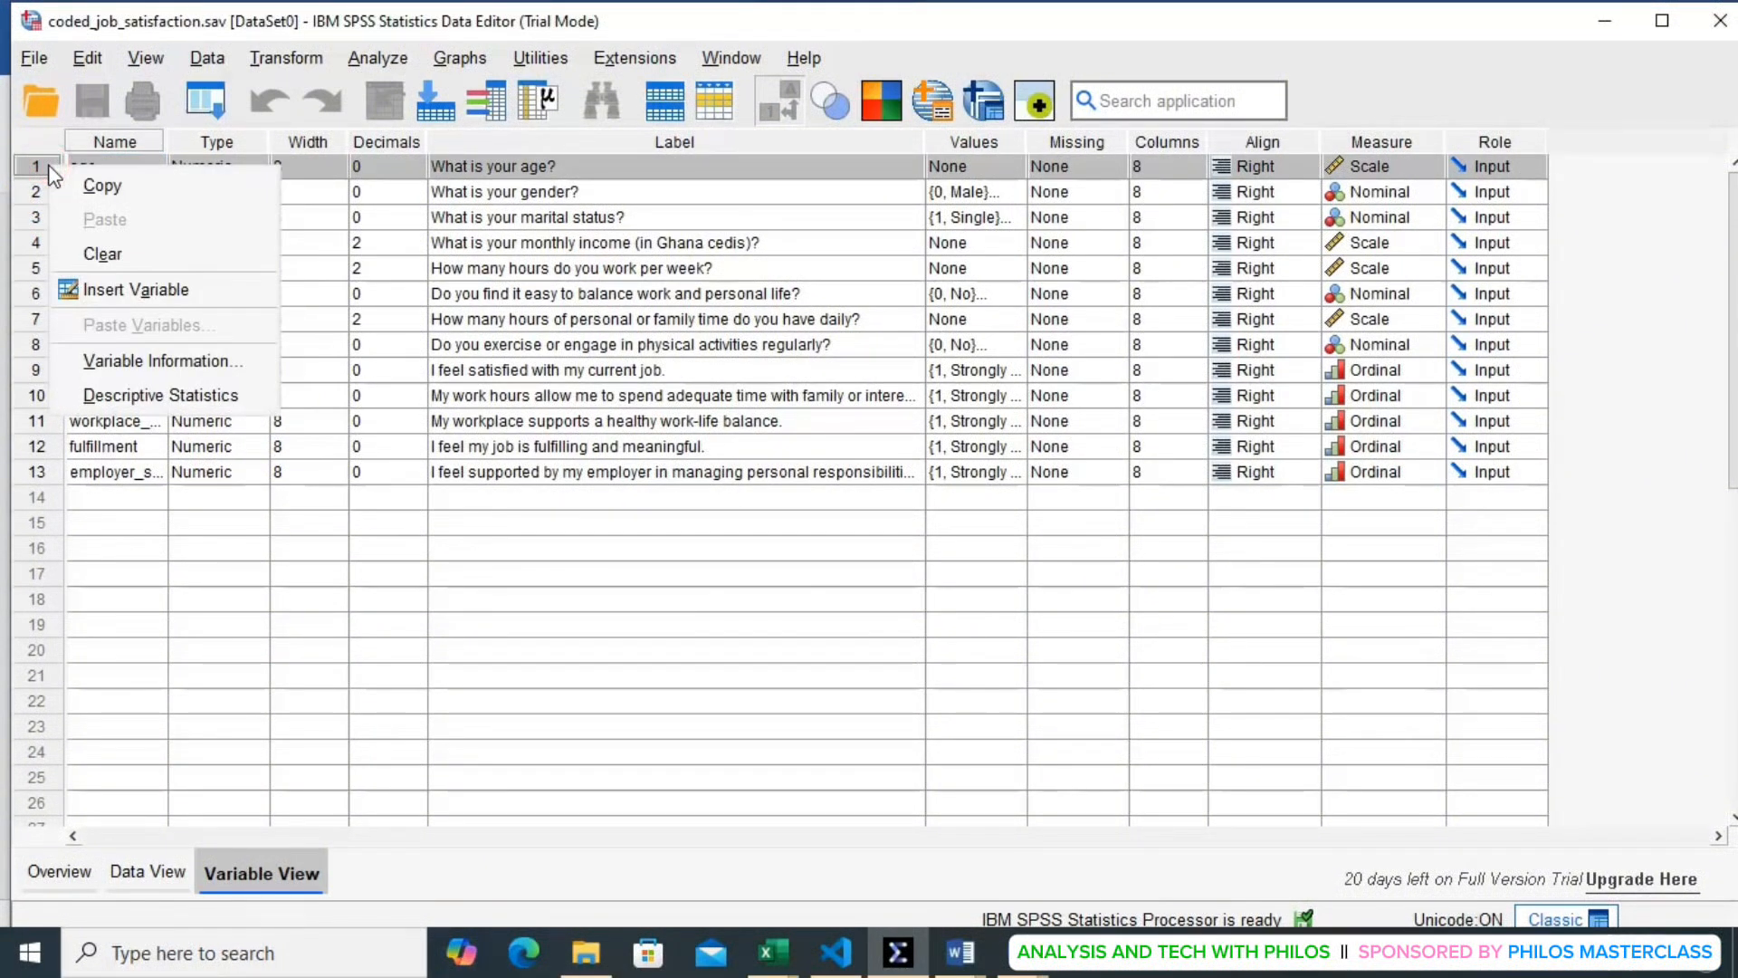
{"action": "left_click", "coordinate": [107, 290]}
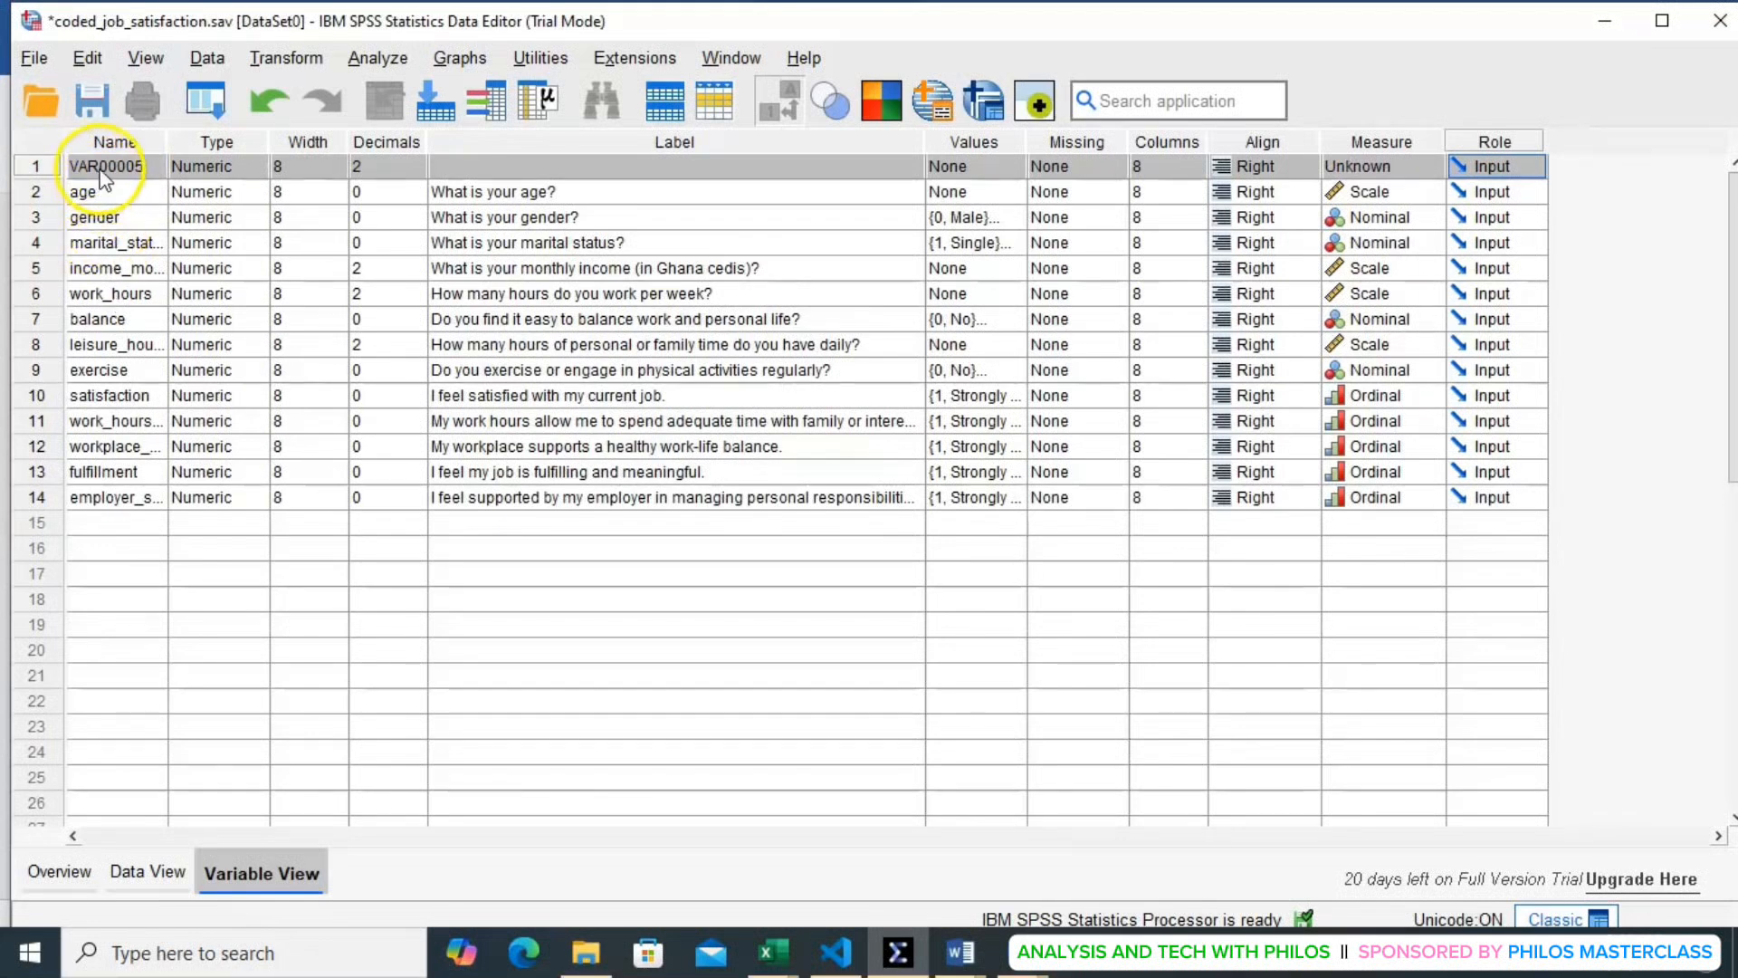
{"action": "left_click", "coordinate": [107, 170]}
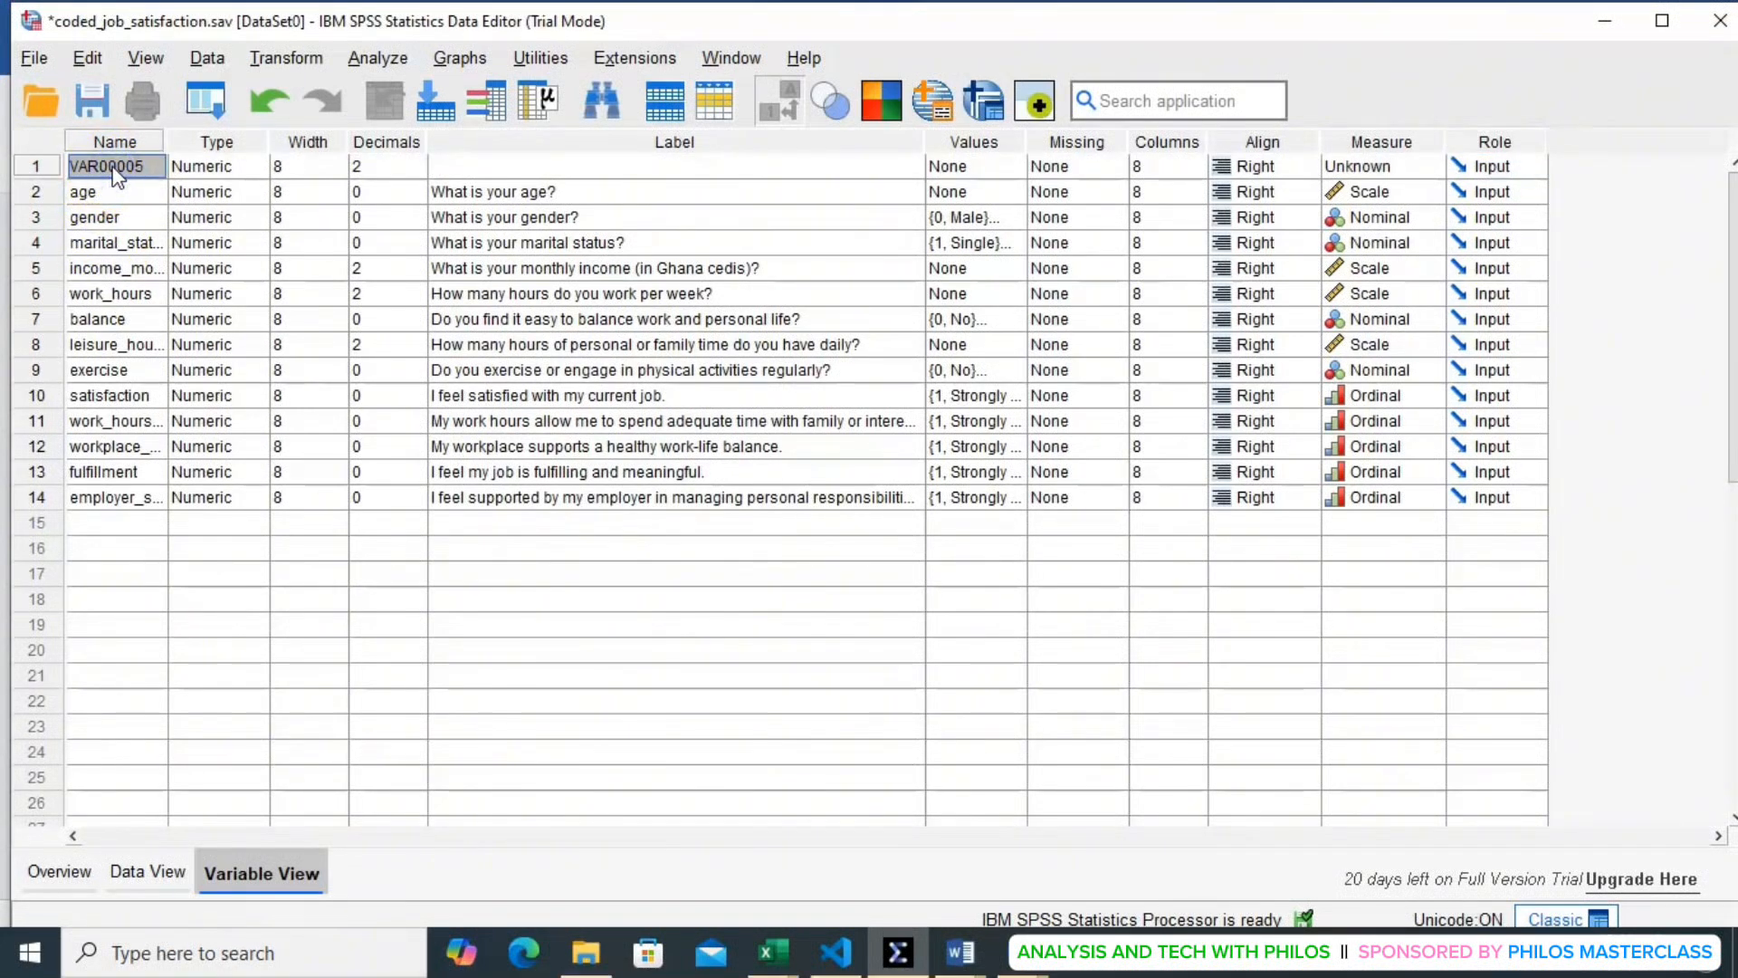
{"action": "type", "text": "id"}
- Set the id variable's decimals to 0 and enter ID as its label
{"action": "left_click", "coordinate": [227, 170]}
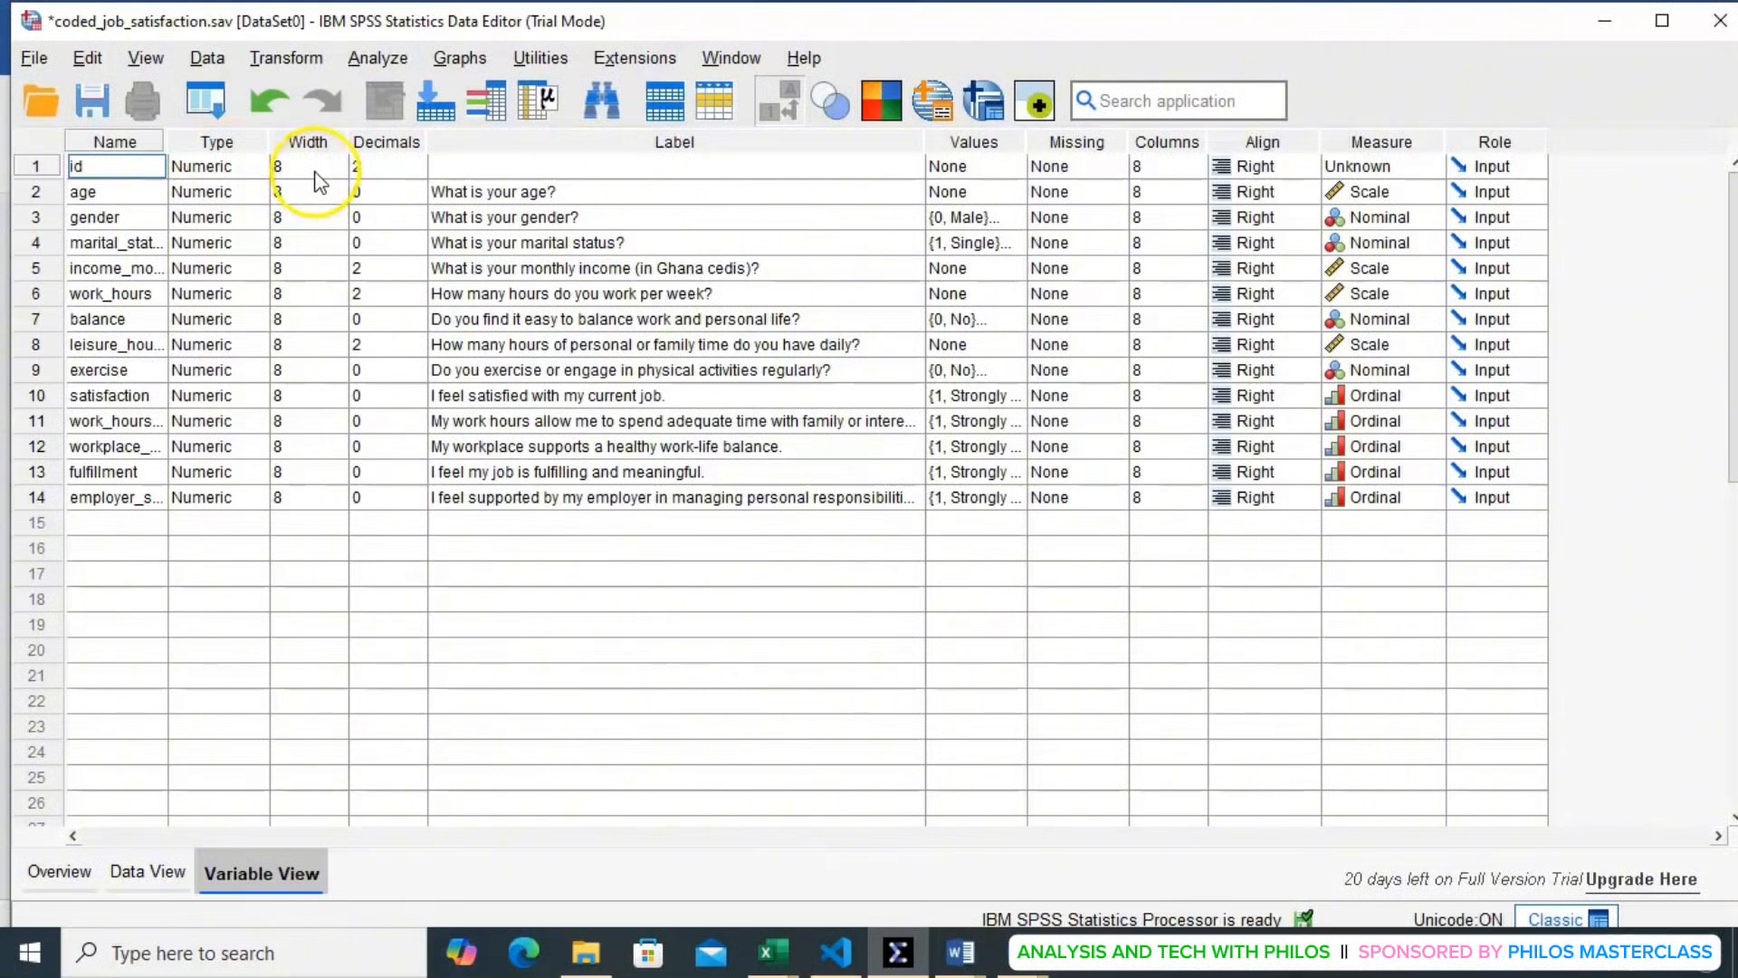
{"action": "left_click", "coordinate": [411, 170]}
{"action": "left_click", "coordinate": [416, 171]}
{"action": "left_click", "coordinate": [416, 171]}
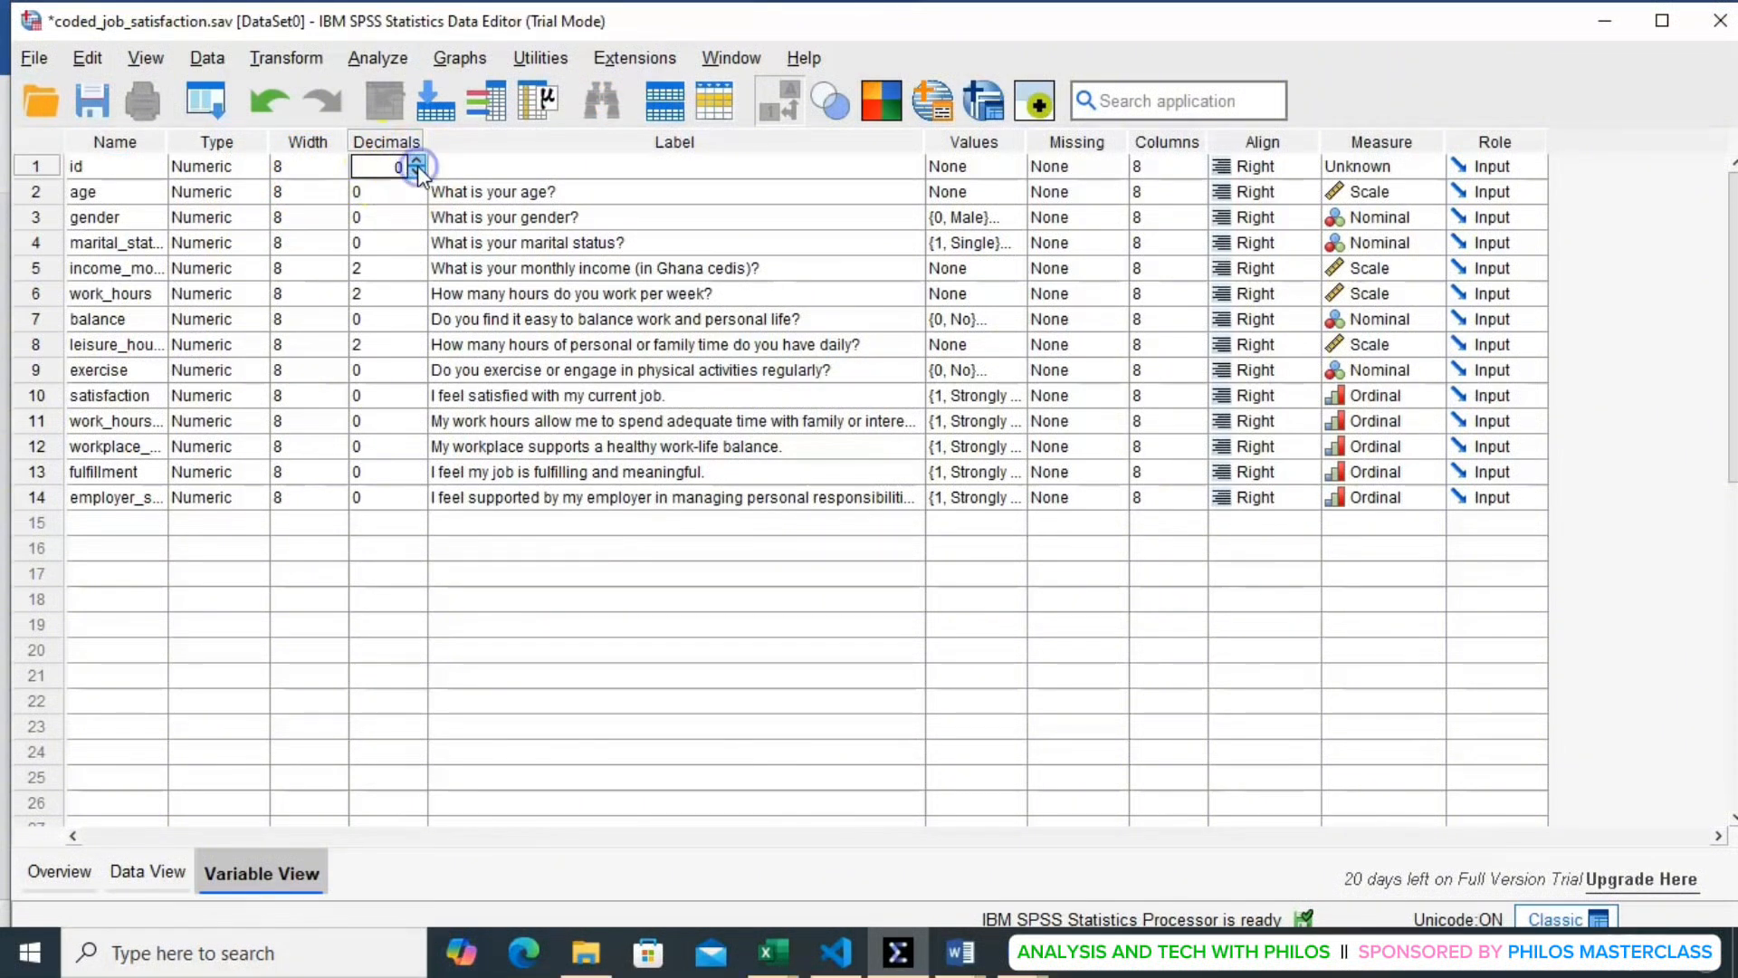
{"action": "left_click", "coordinate": [612, 167]}
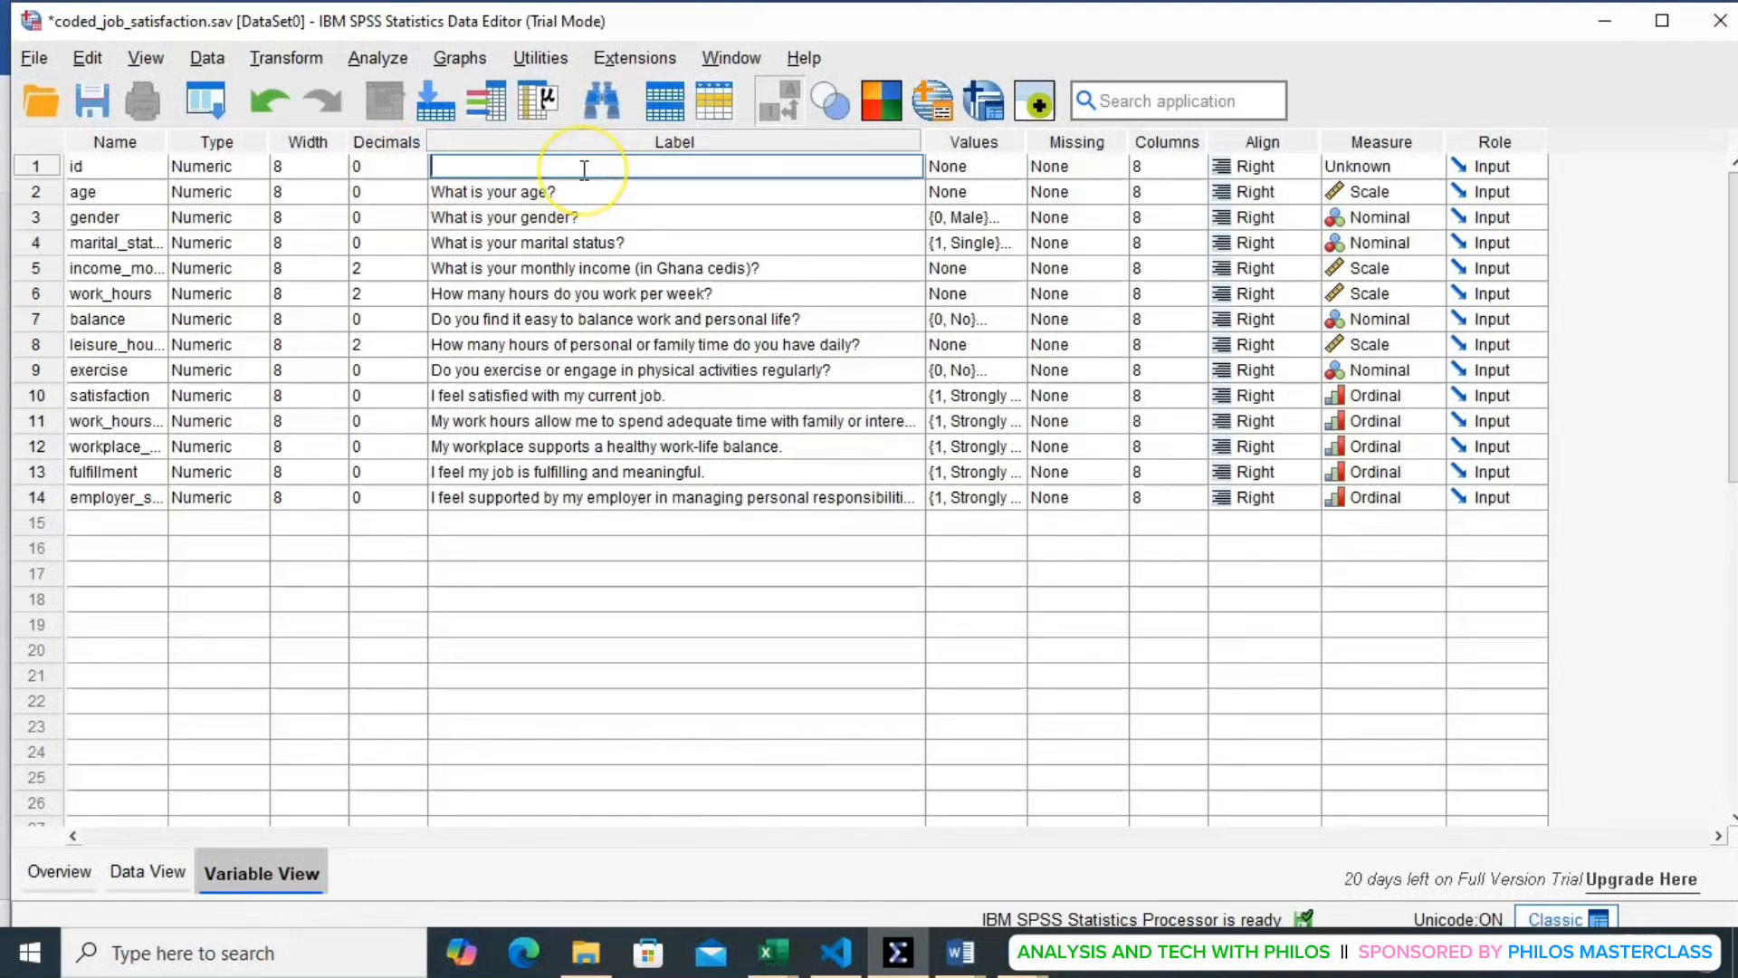
{"action": "type", "text": "ID"}
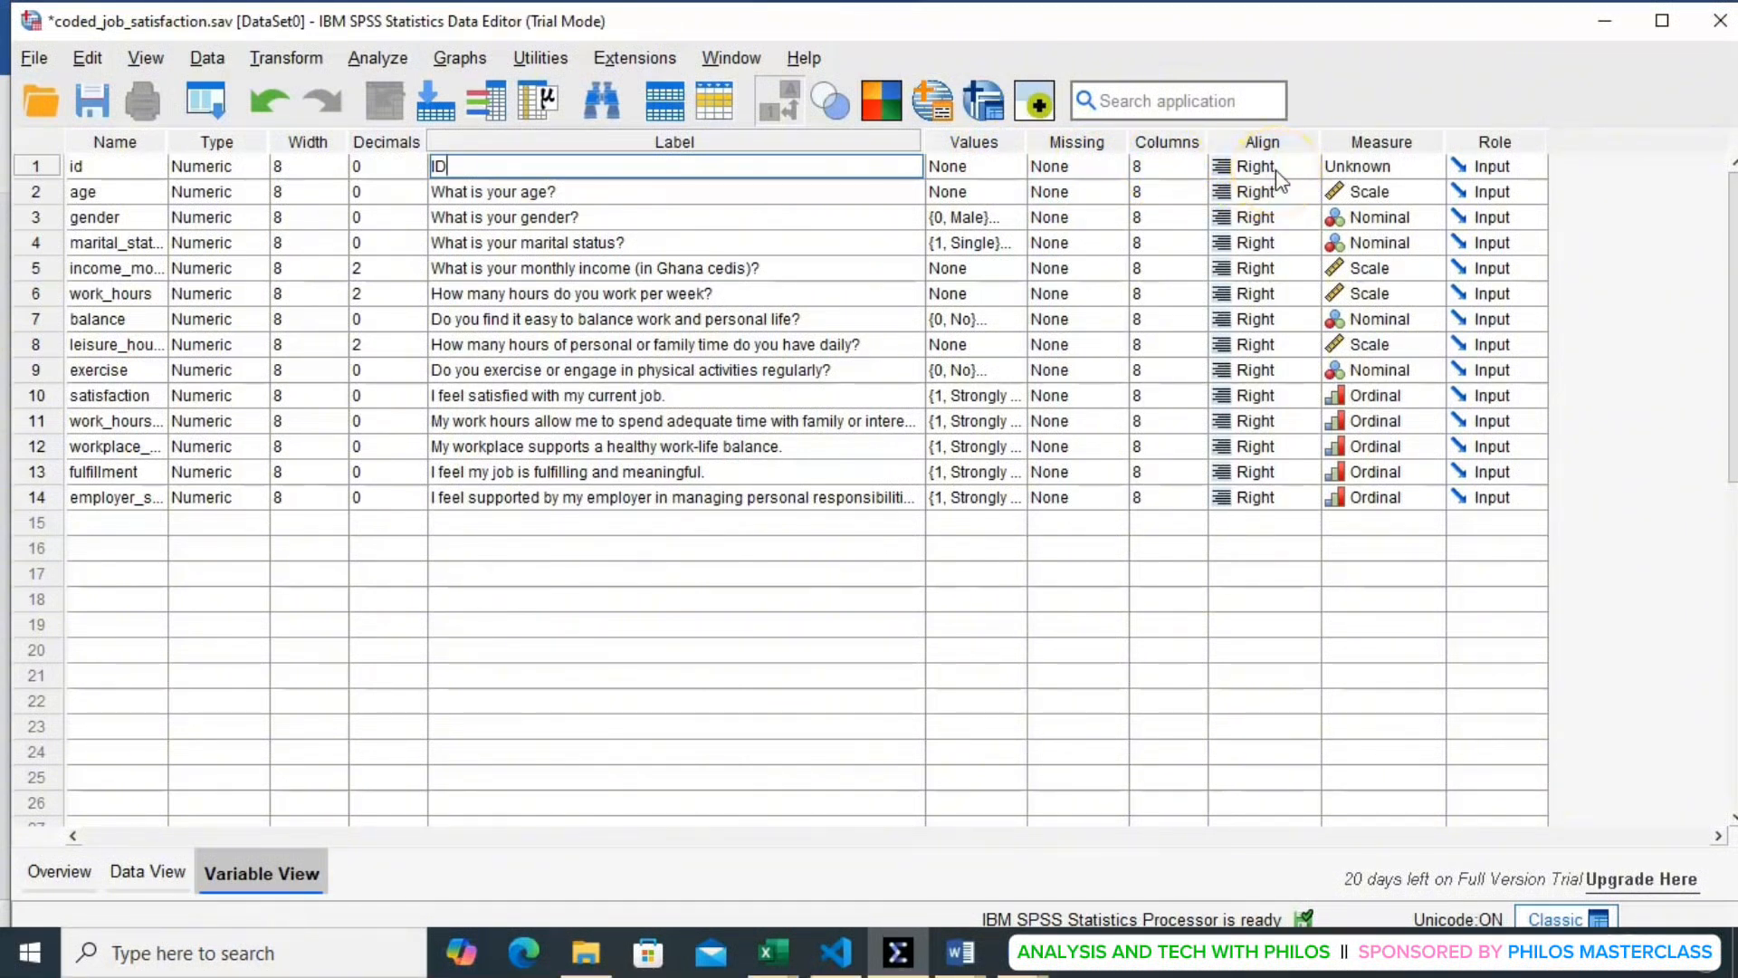
- Set the id variable's measurement level to Nominal and save the dataset
{"action": "left_click", "coordinate": [1389, 166]}
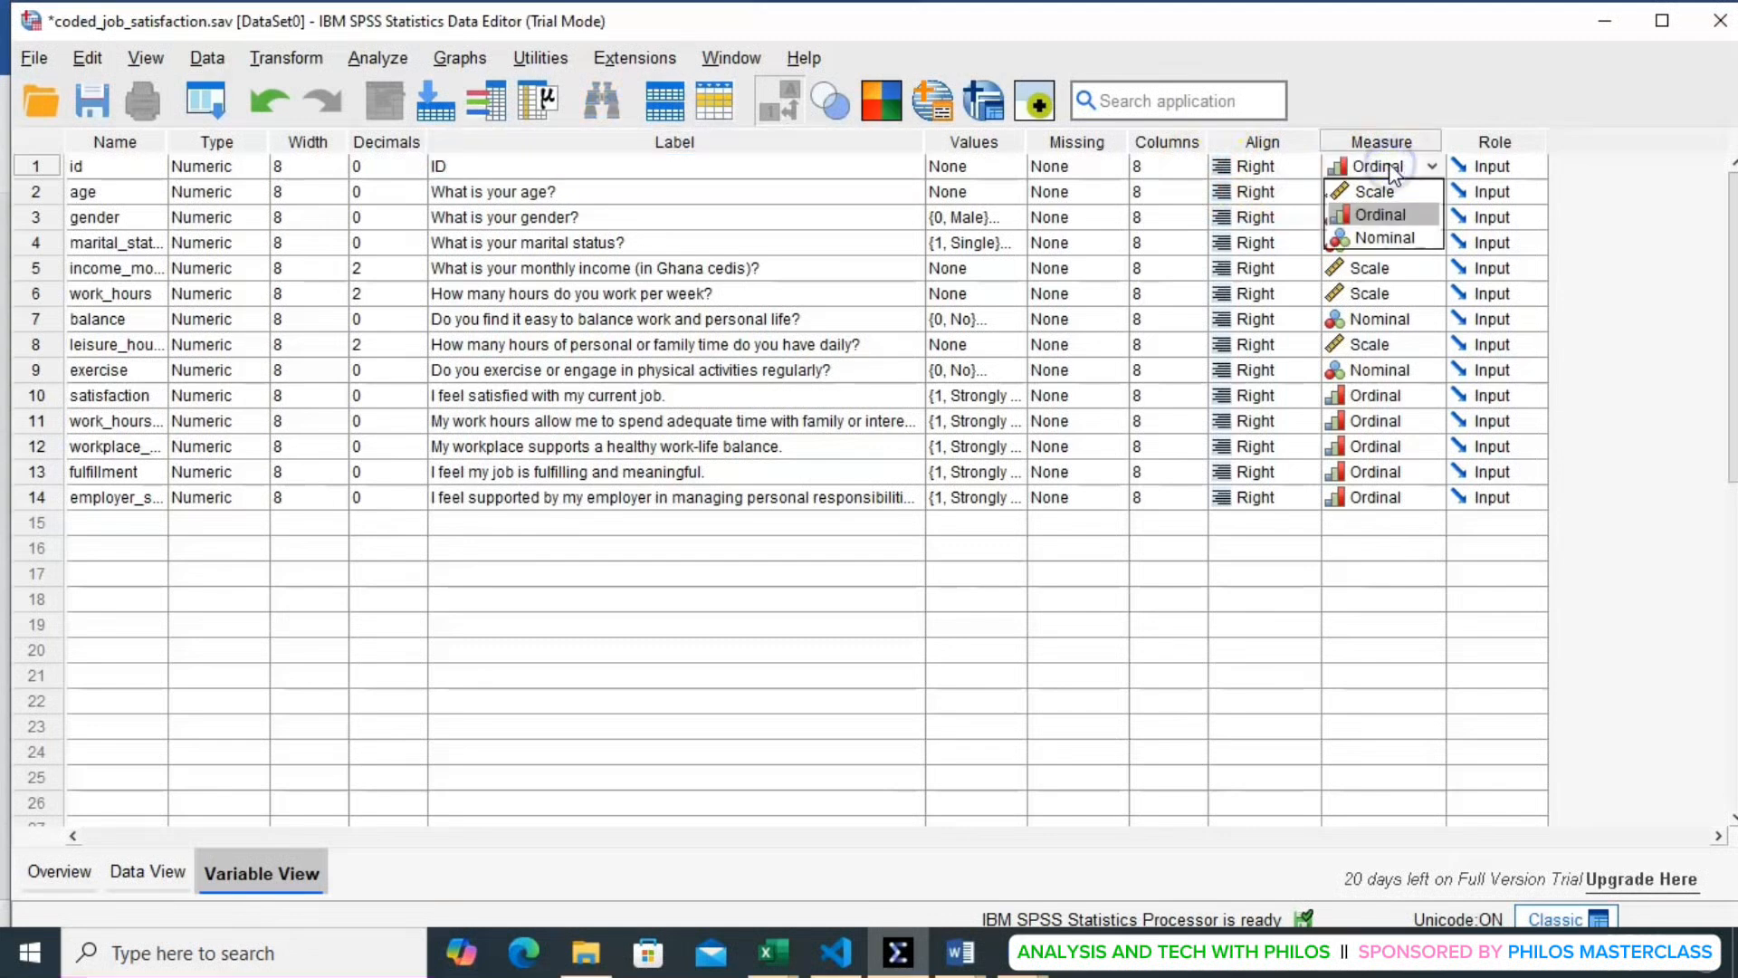
{"action": "left_click", "coordinate": [1377, 240]}
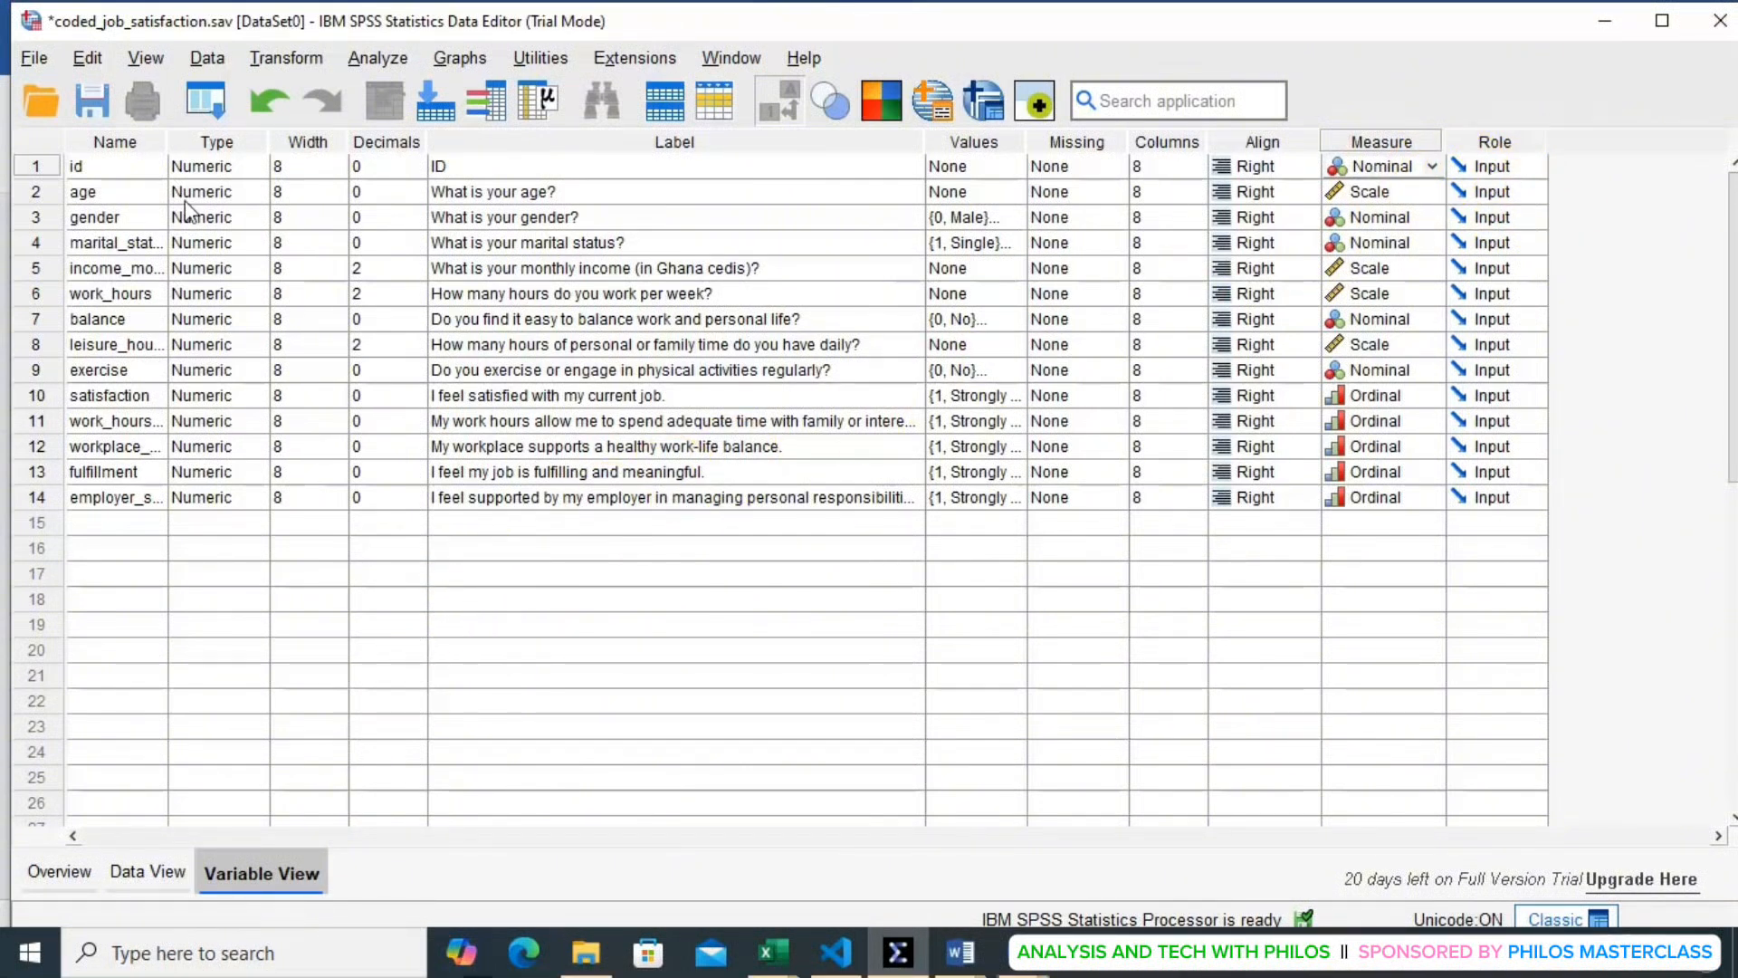
{"action": "left_click", "coordinate": [245, 198]}
{"action": "left_click", "coordinate": [124, 170]}
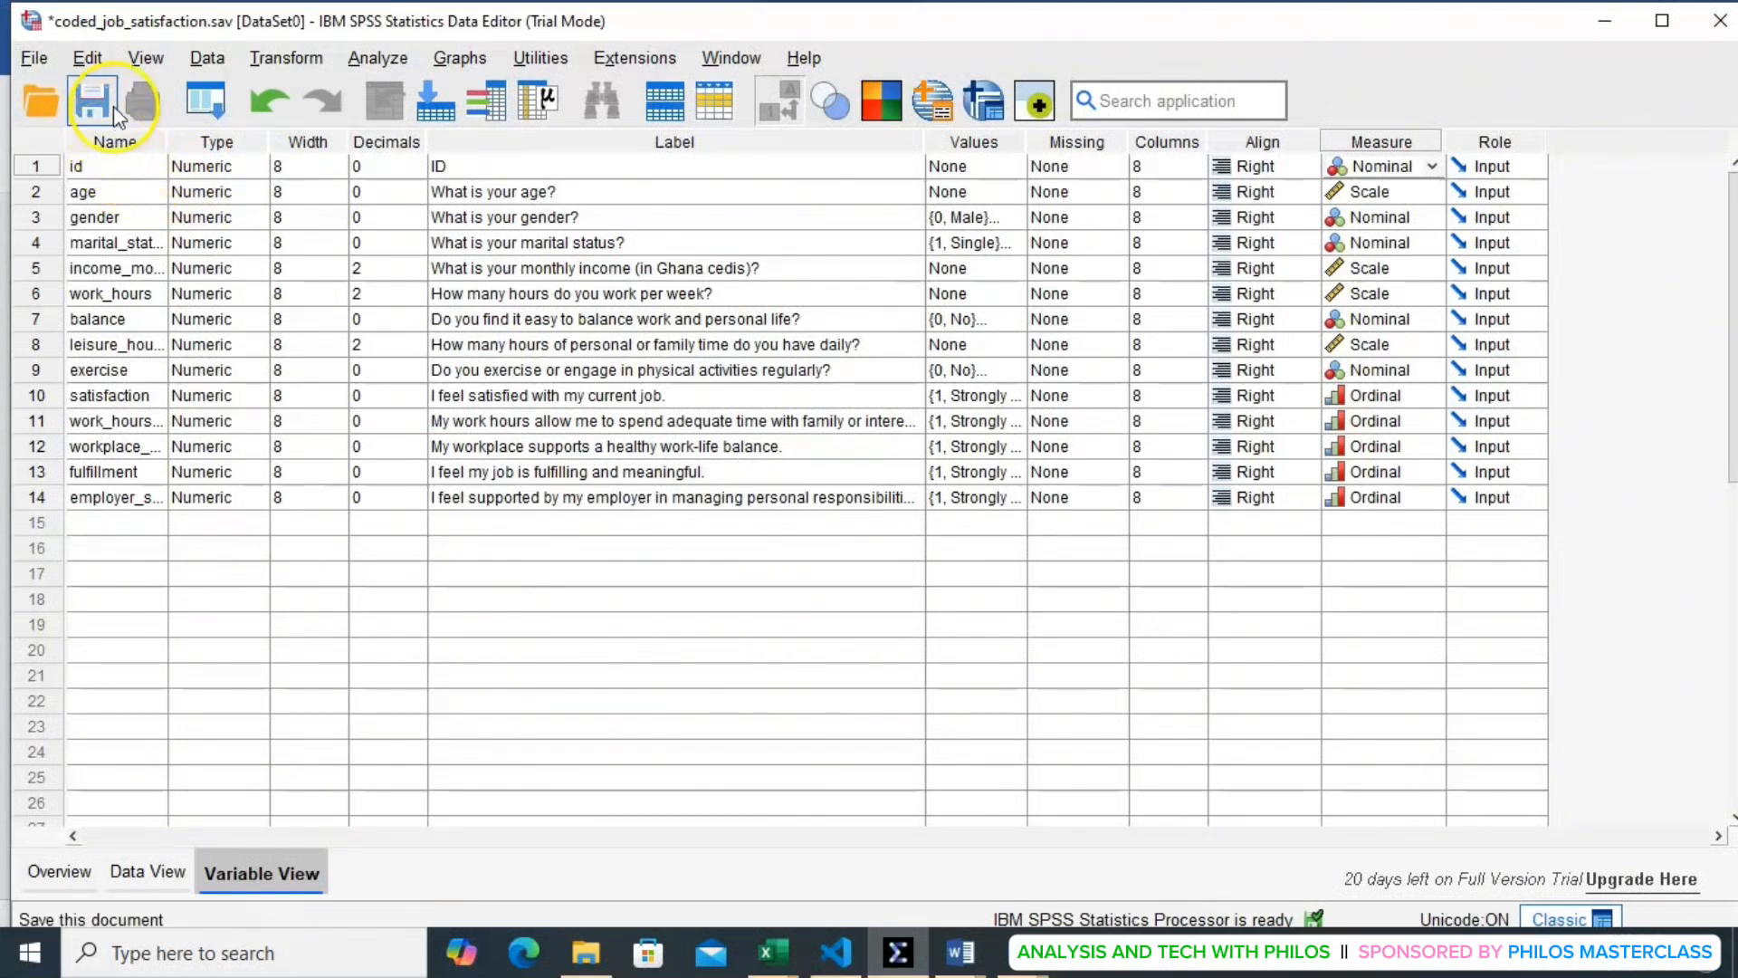
{"action": "left_click", "coordinate": [90, 104]}
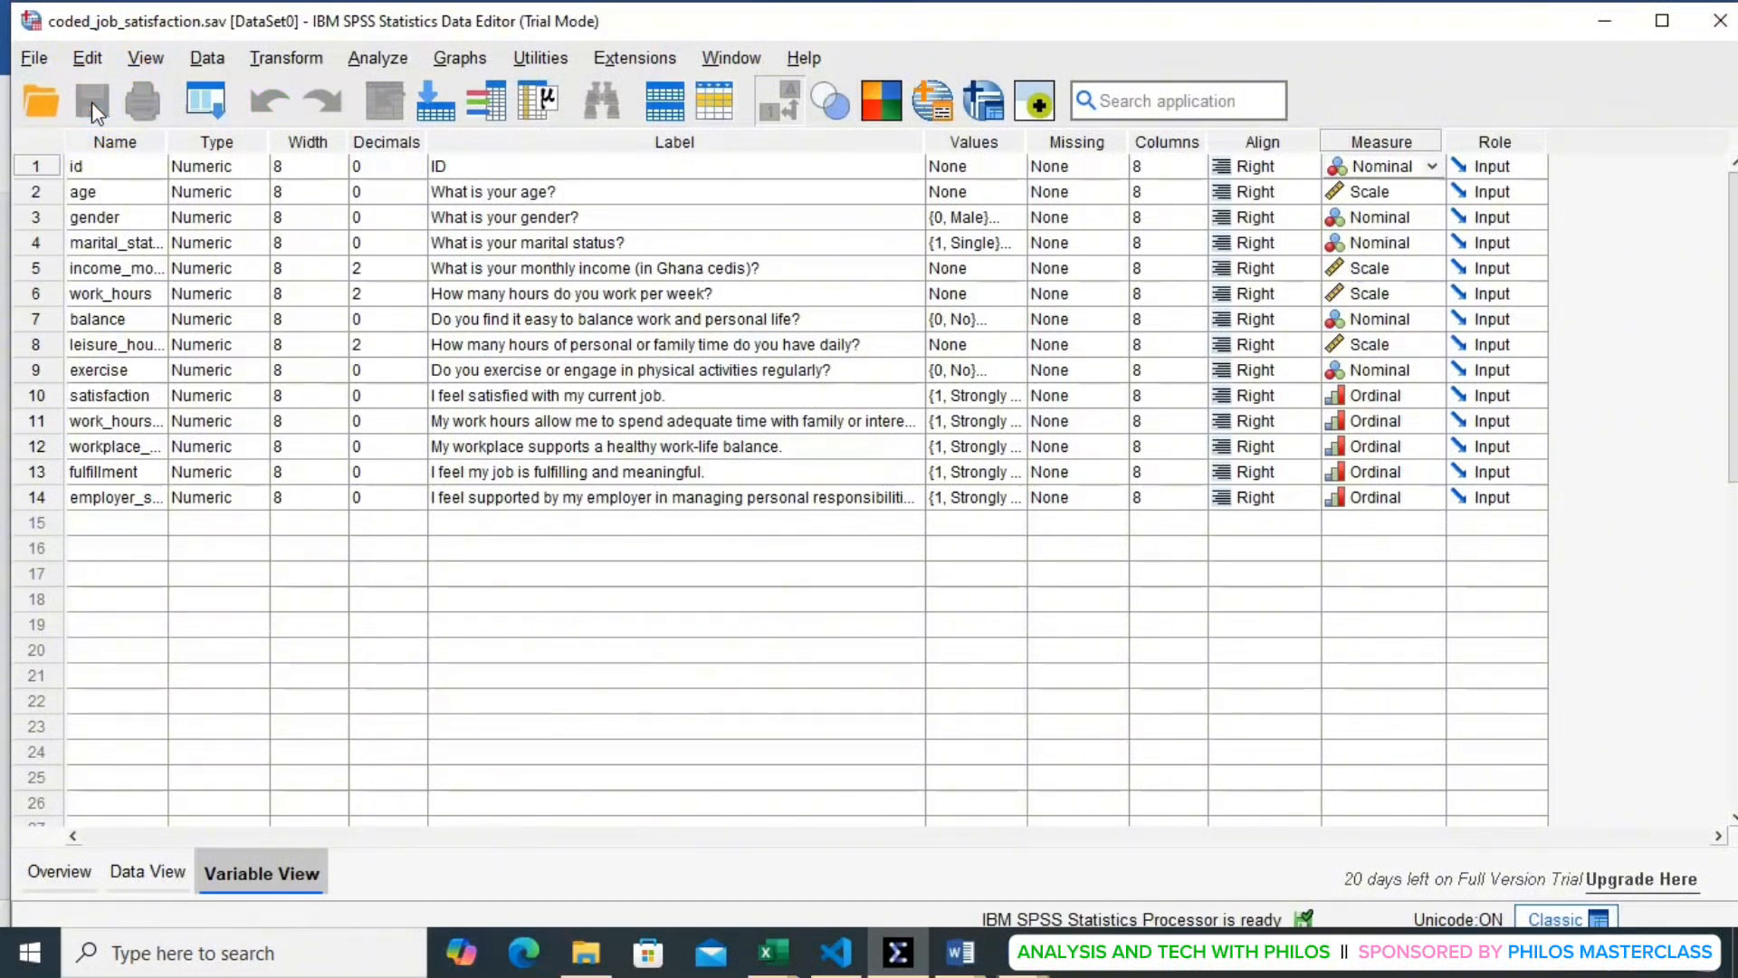
{"action": "left_click", "coordinate": [115, 122]}
- In the first row of the Data View, enter 1 for id and 27 for age
{"action": "left_click", "coordinate": [145, 869]}
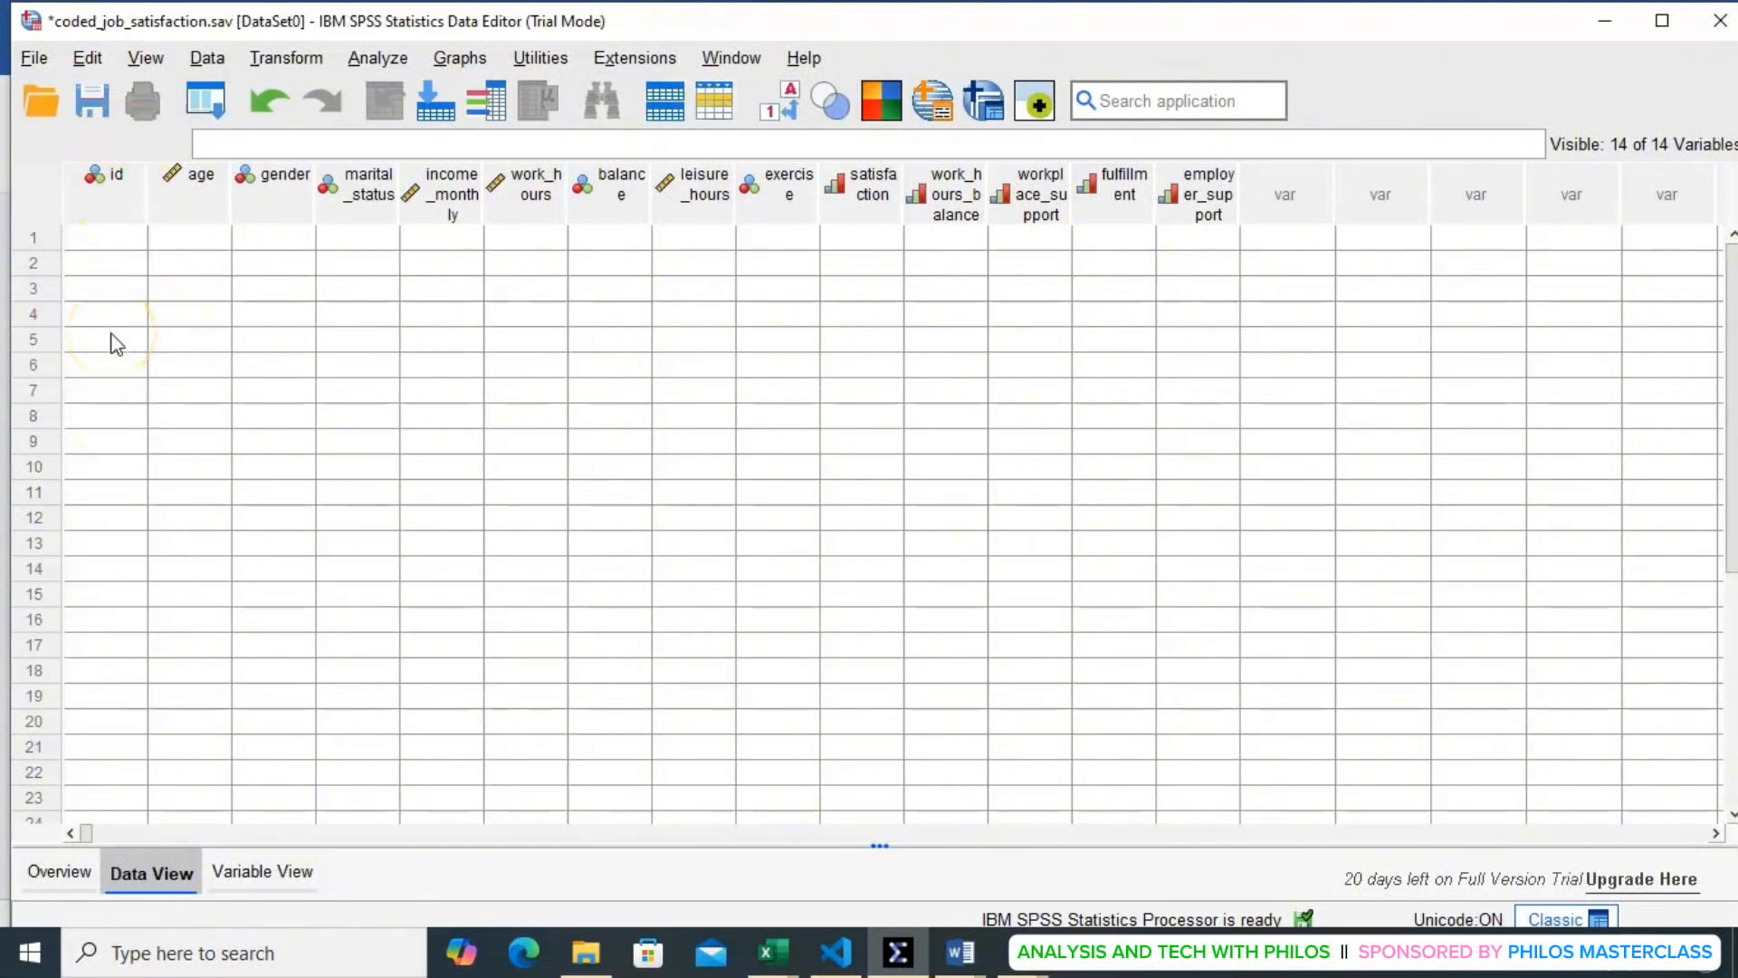
{"action": "left_click", "coordinate": [115, 245]}
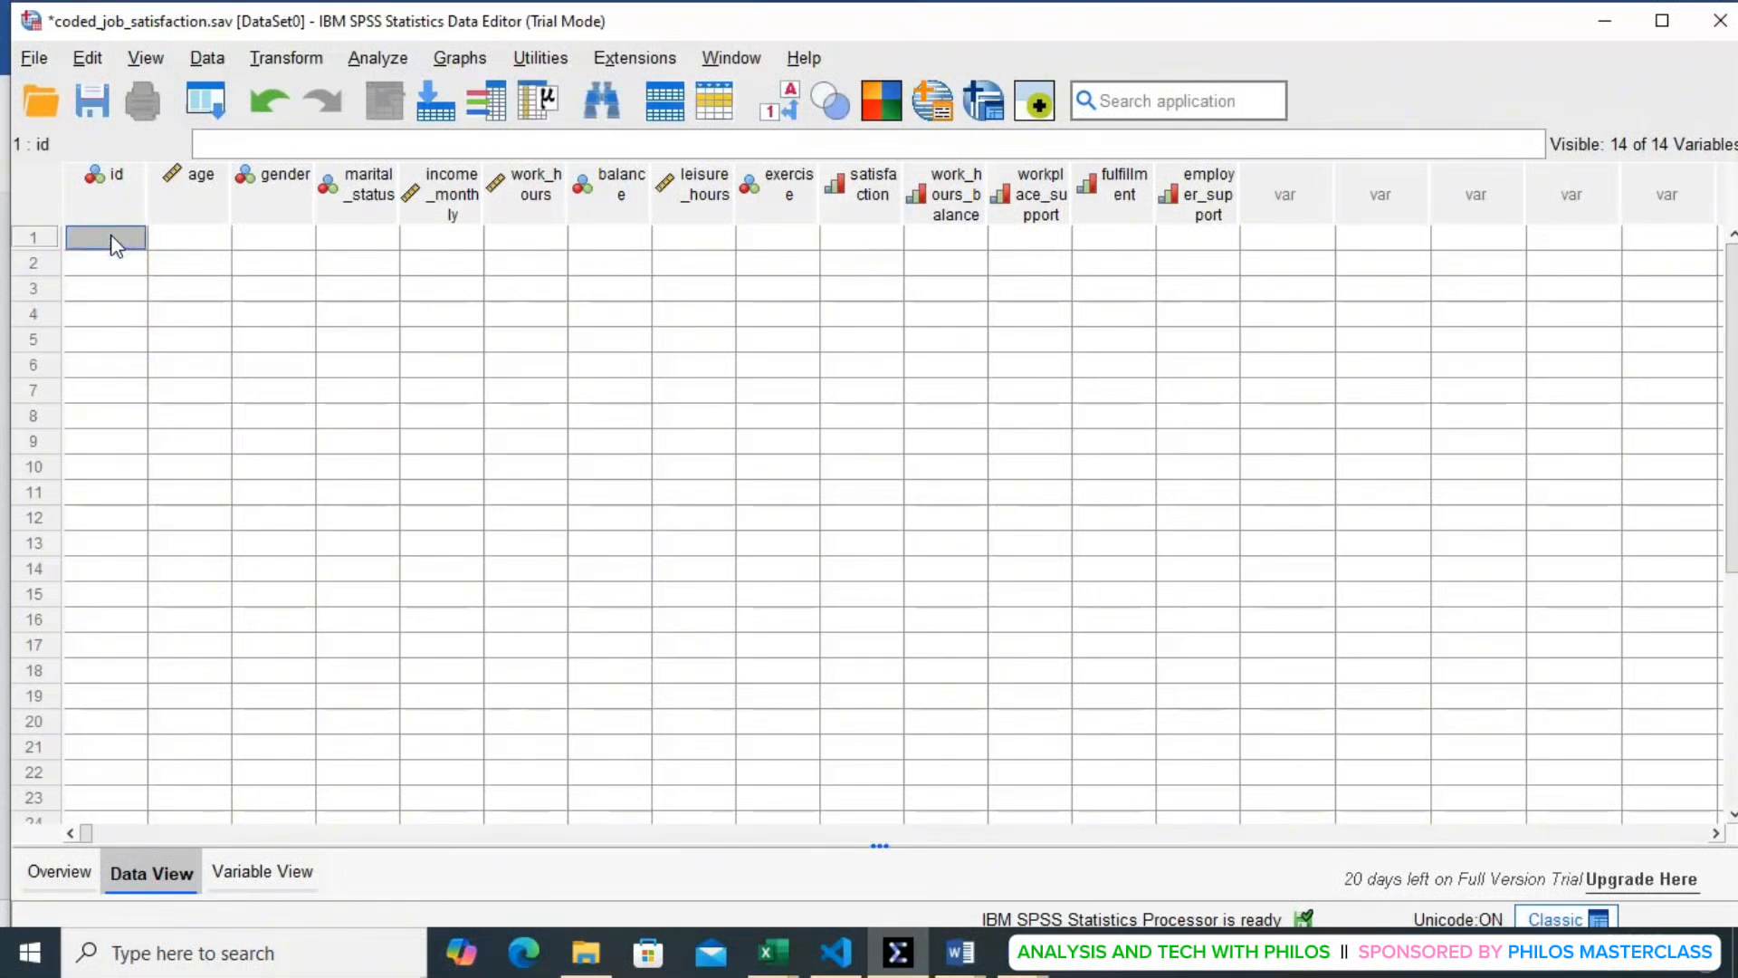
{"action": "type", "text": "1"}
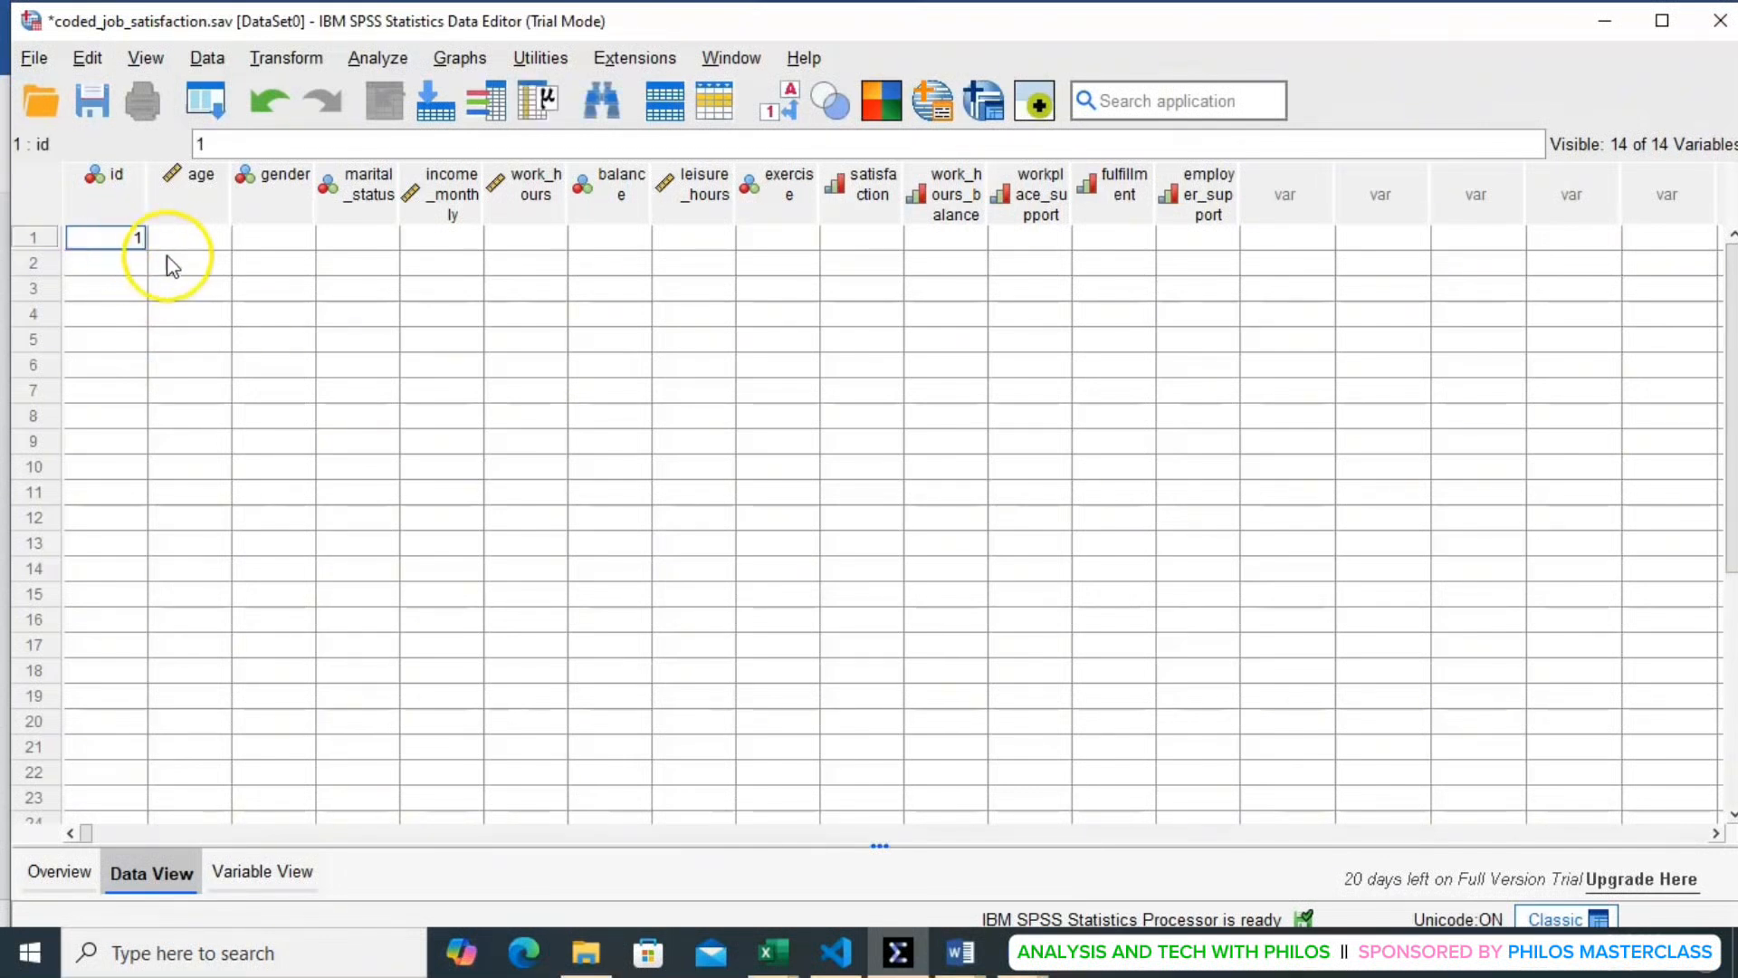
{"action": "left_click", "coordinate": [108, 247]}
{"action": "left_click", "coordinate": [197, 241]}
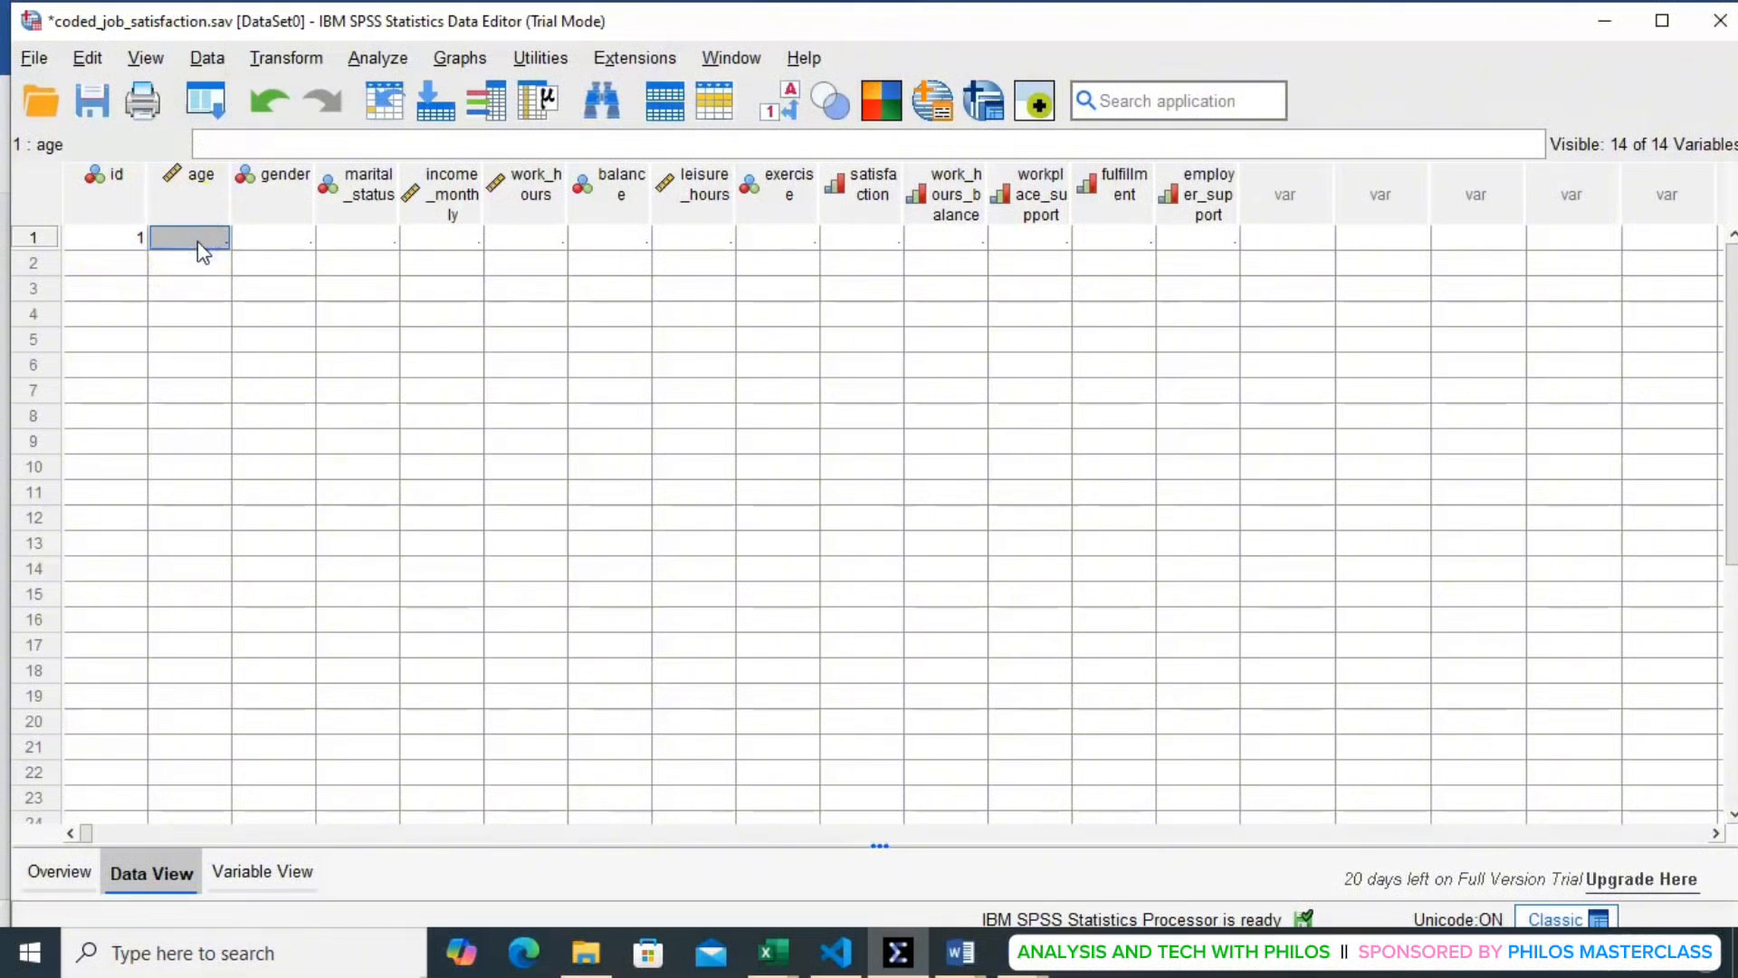
{"action": "type", "text": "27"}
- Enter code 0 (Male) for gender and code 1 (Single) for marital_status in the first case
{"action": "left_click", "coordinate": [253, 242]}
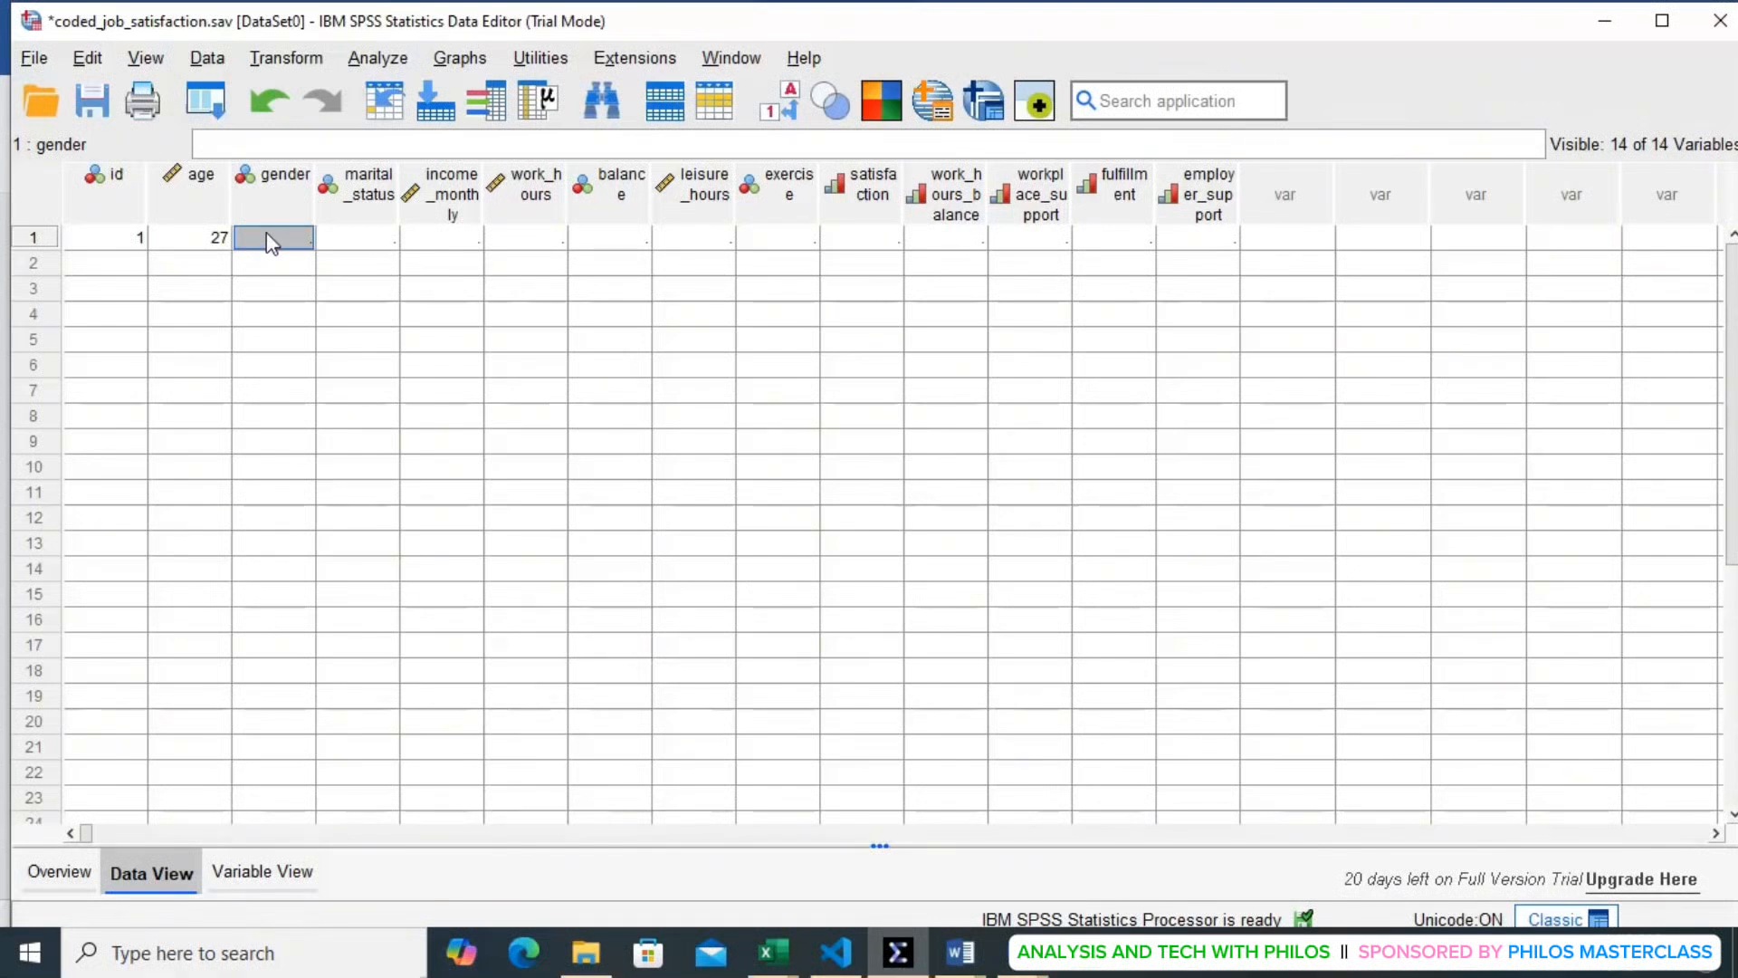
{"action": "type", "text": "0"}
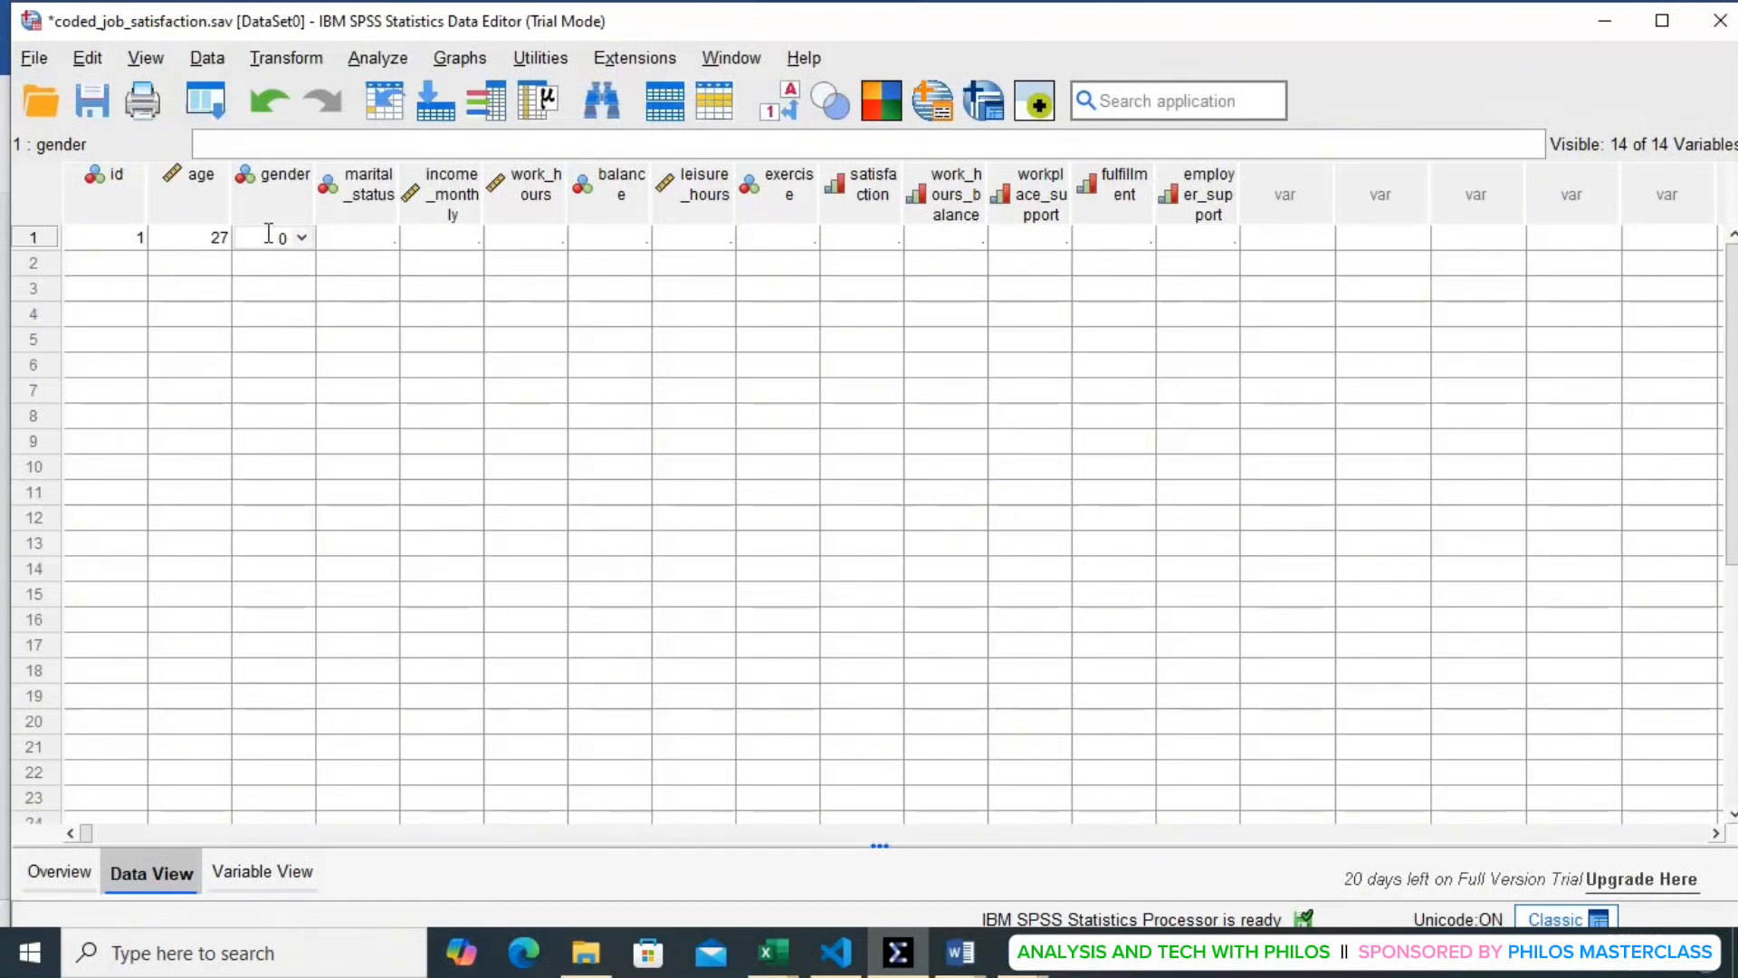
{"action": "left_click", "coordinate": [352, 239]}
{"action": "left_click", "coordinate": [352, 241]}
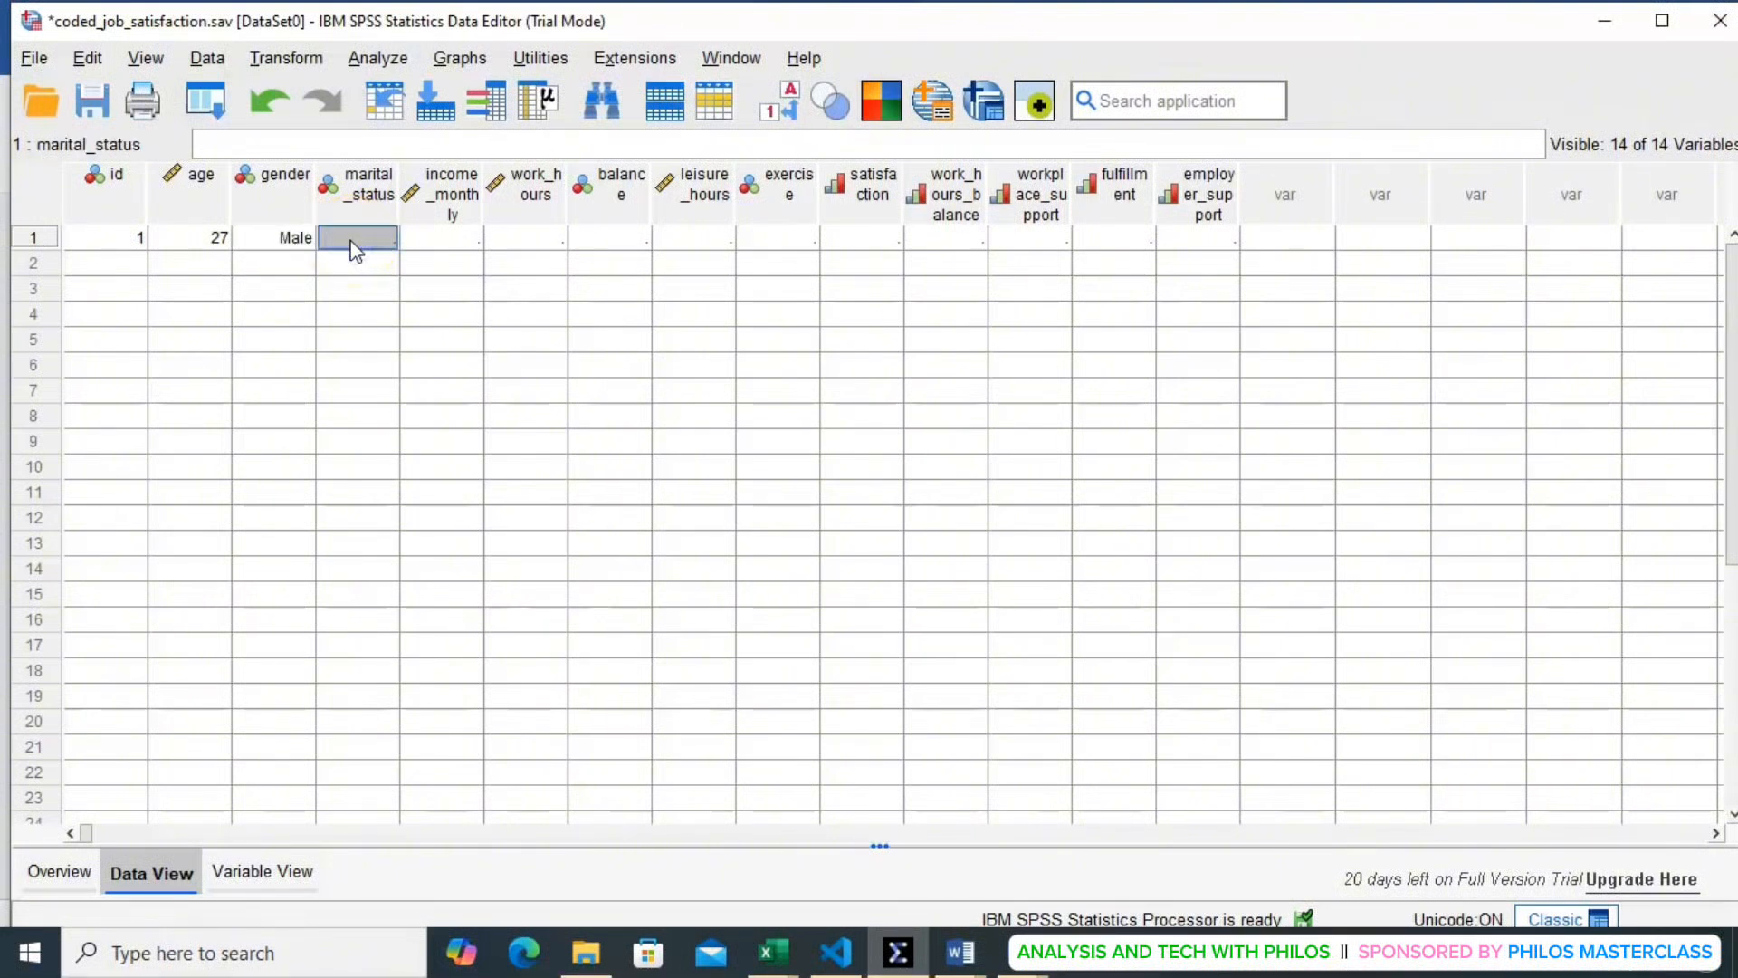
{"action": "type", "text": "1"}
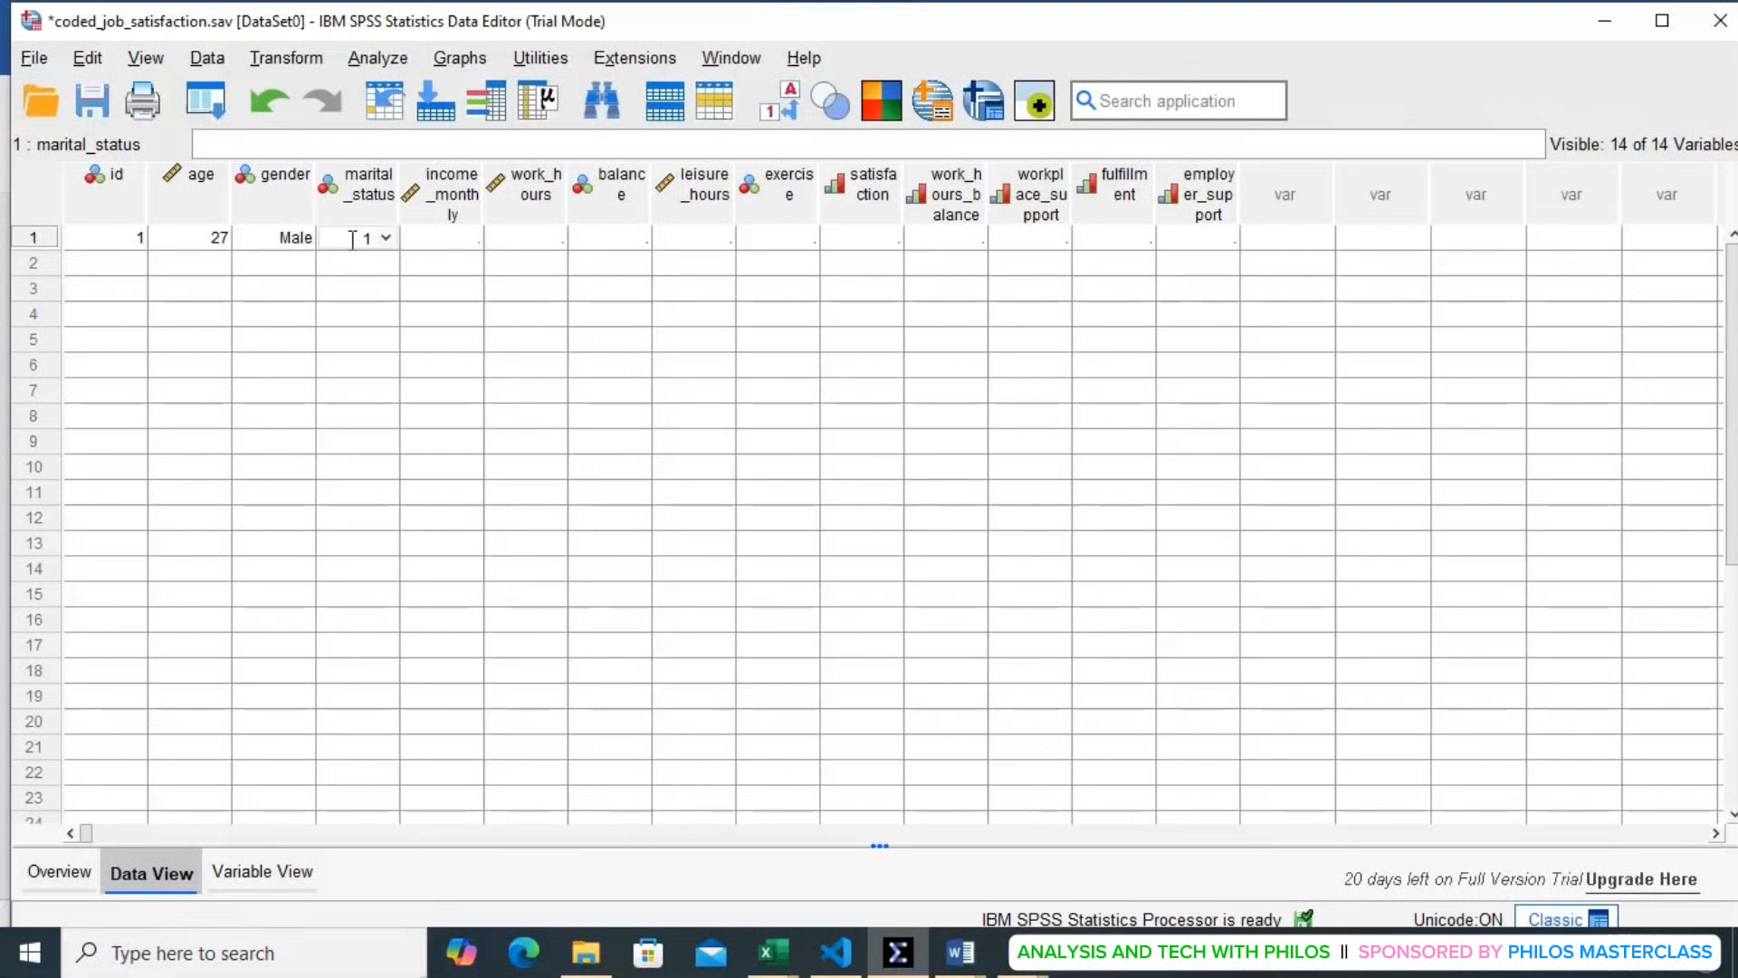
- Enter 6500.20 for income_monthly and 45 for work_hours in the first case
{"action": "left_click", "coordinate": [437, 245]}
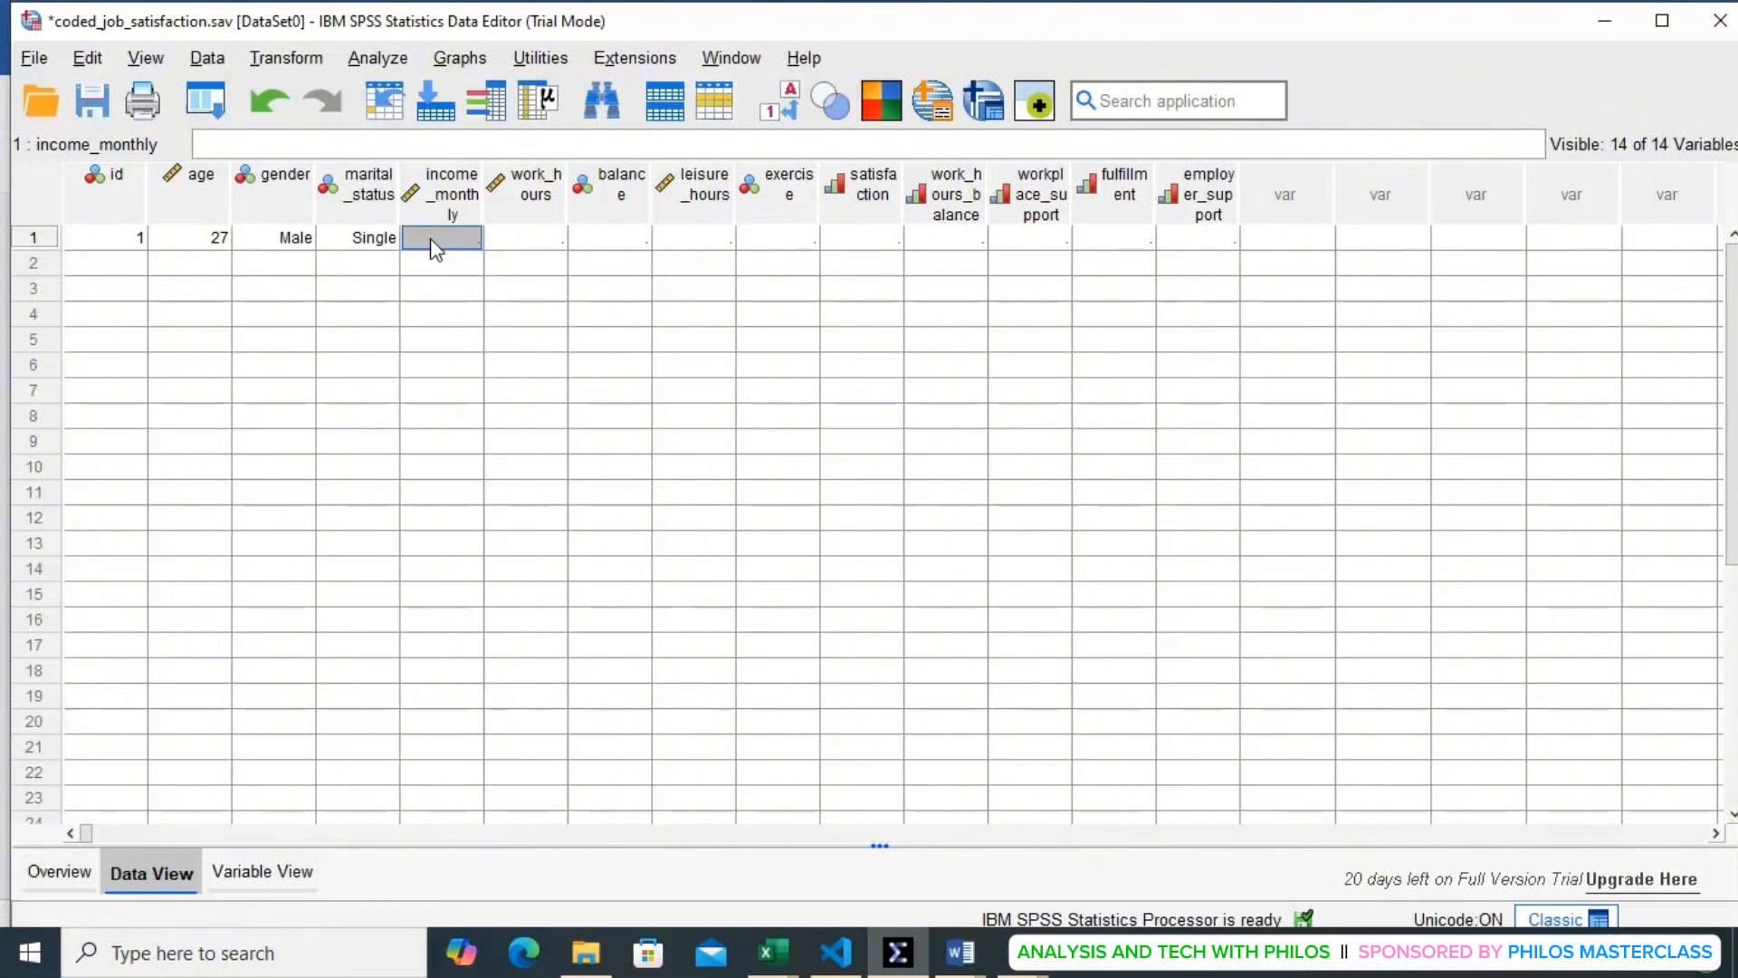
{"action": "type", "text": "6500"}
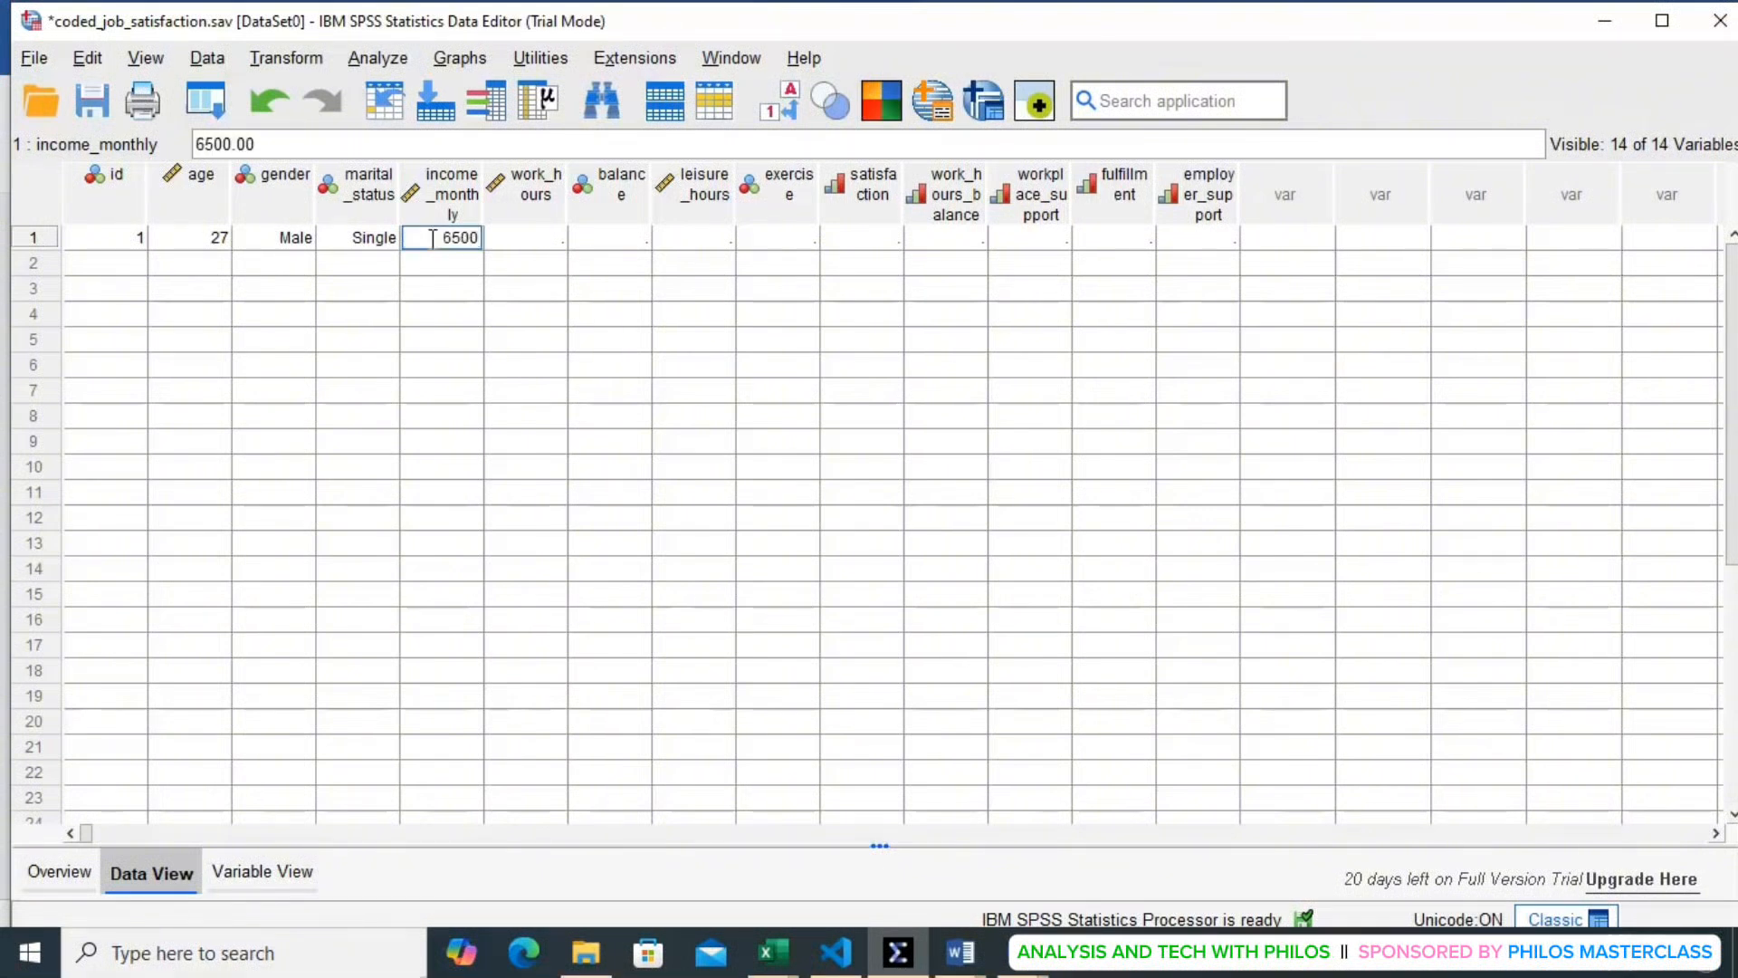
{"action": "type", "text": ".20"}
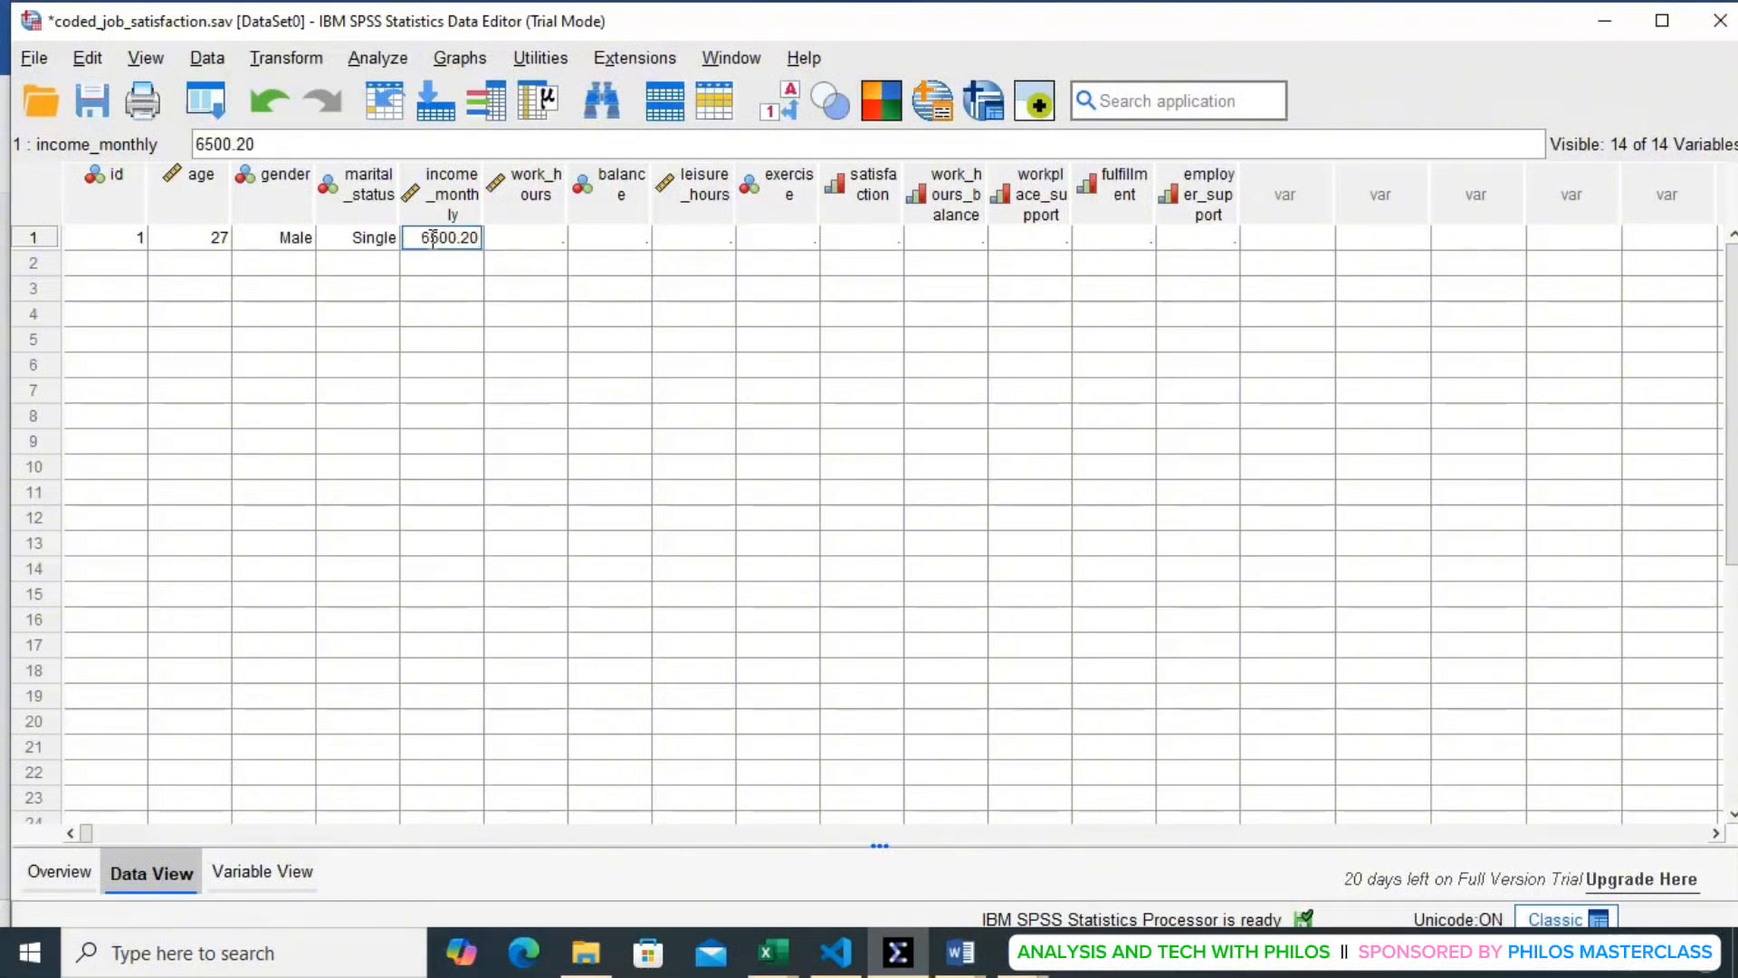
{"action": "left_click", "coordinate": [506, 242]}
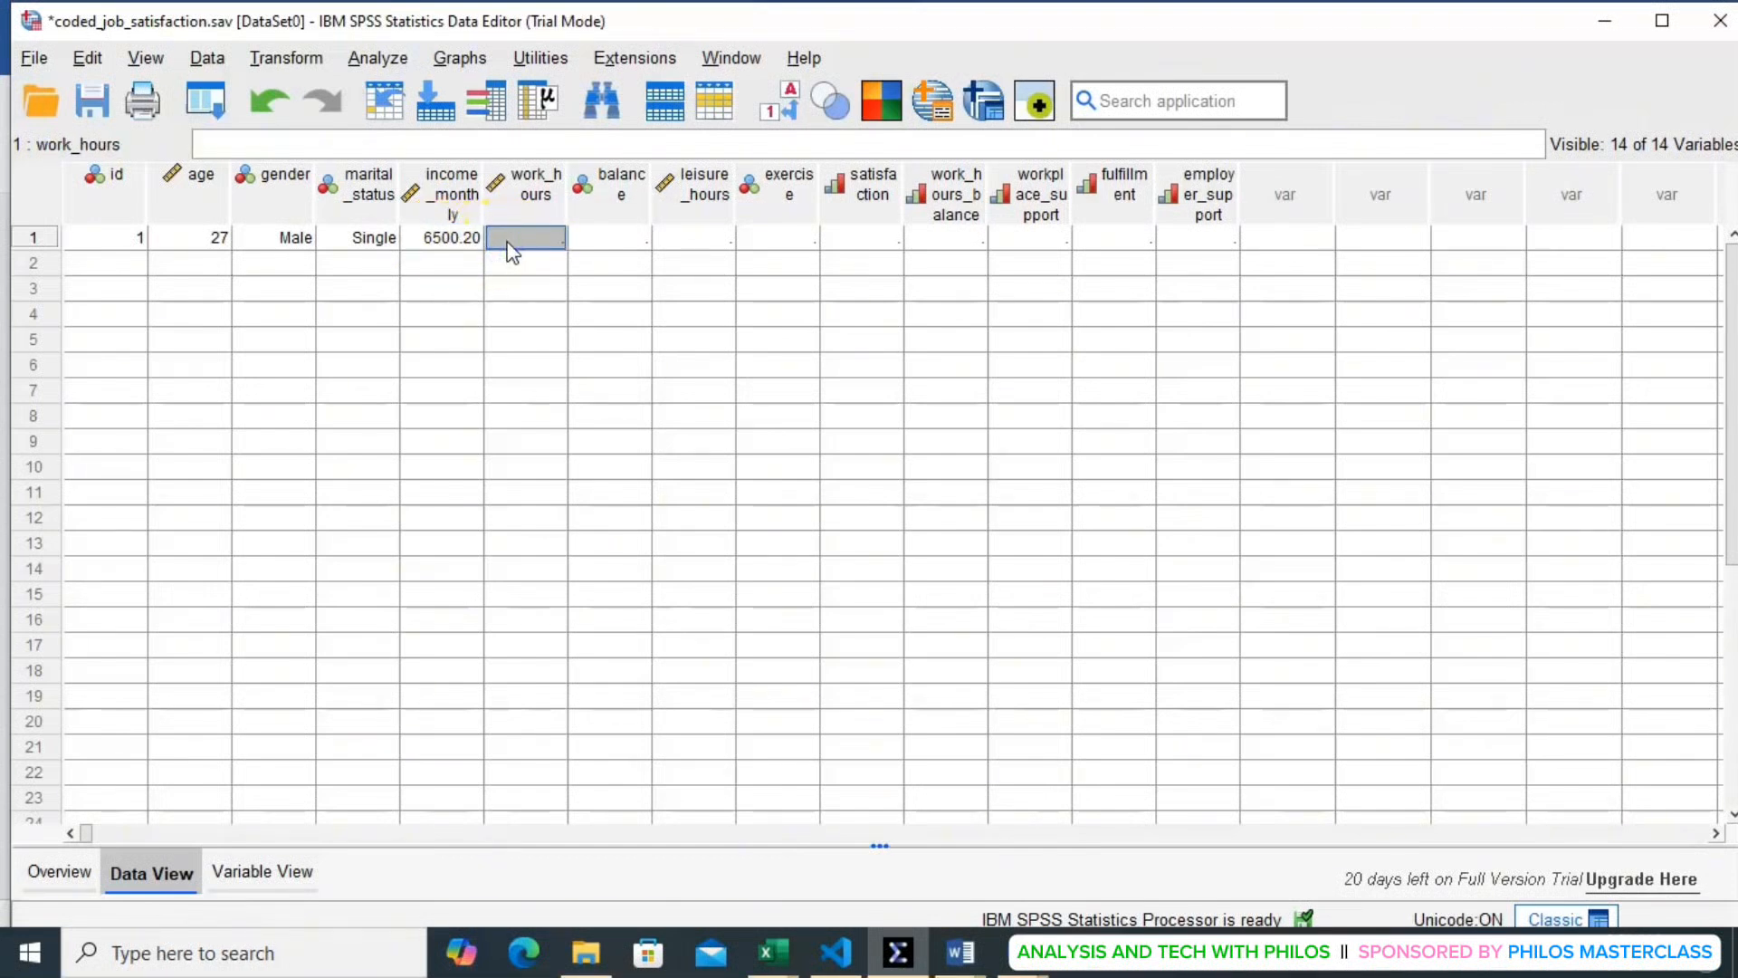
{"action": "type", "text": "45"}
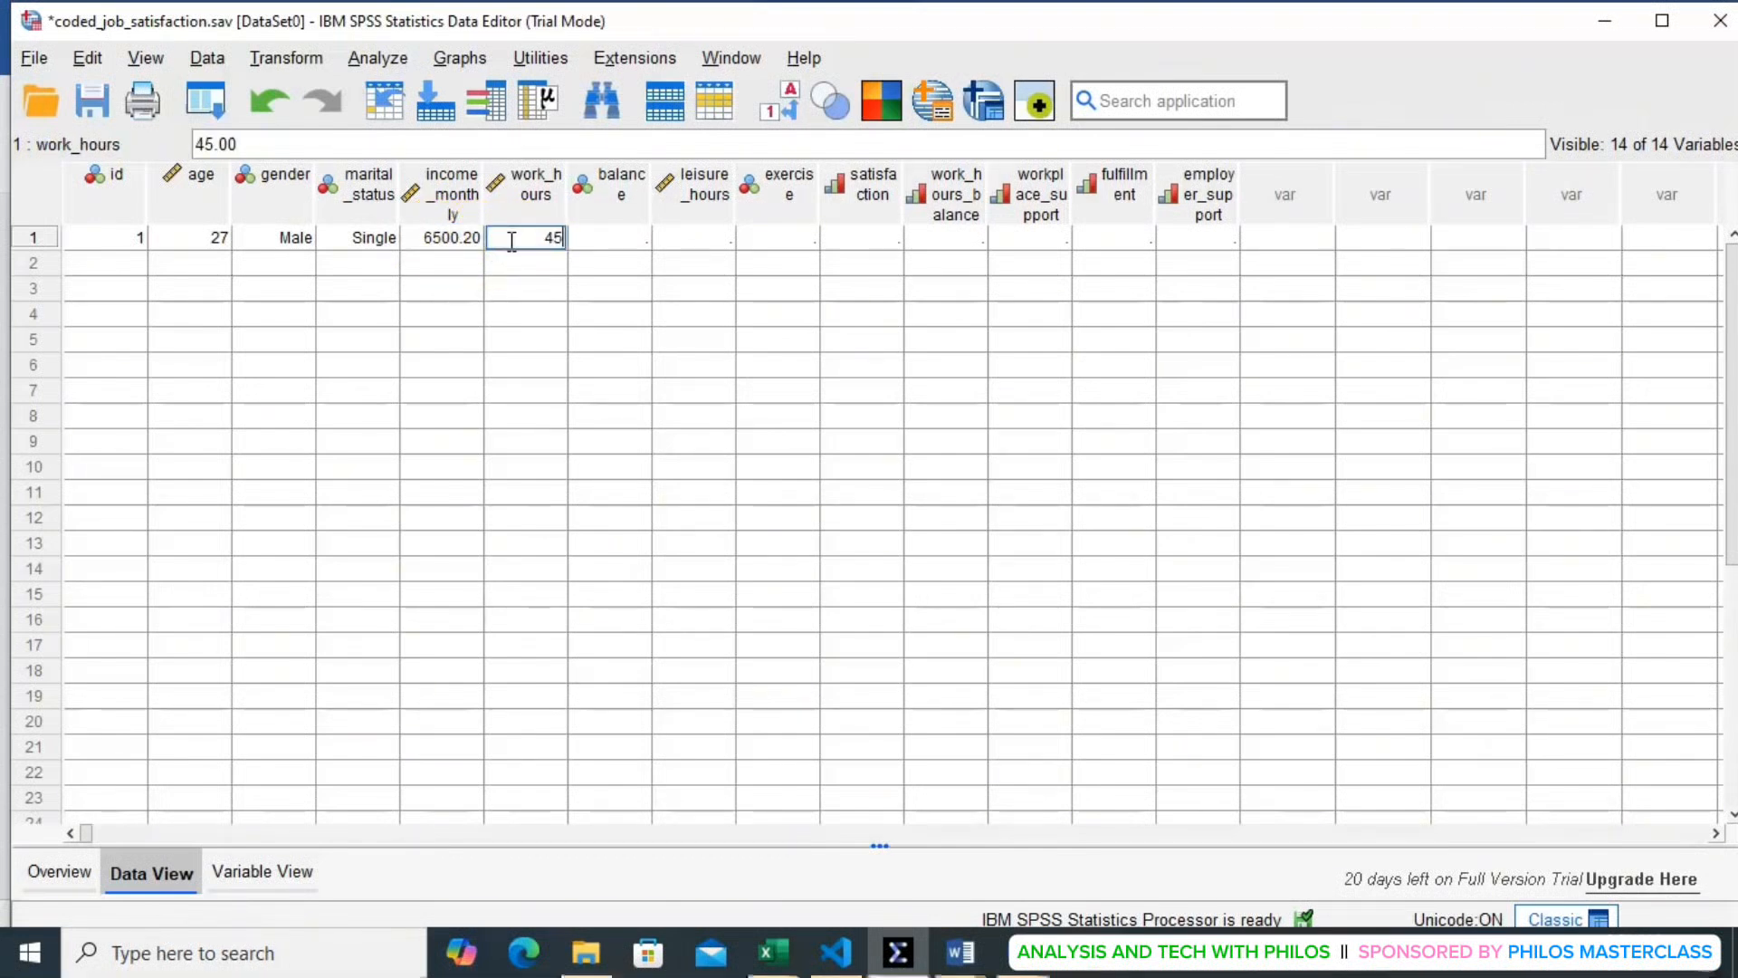
- Set balance to Yes and enter 5 for leisure_hours in the first case
{"action": "left_click", "coordinate": [612, 241]}
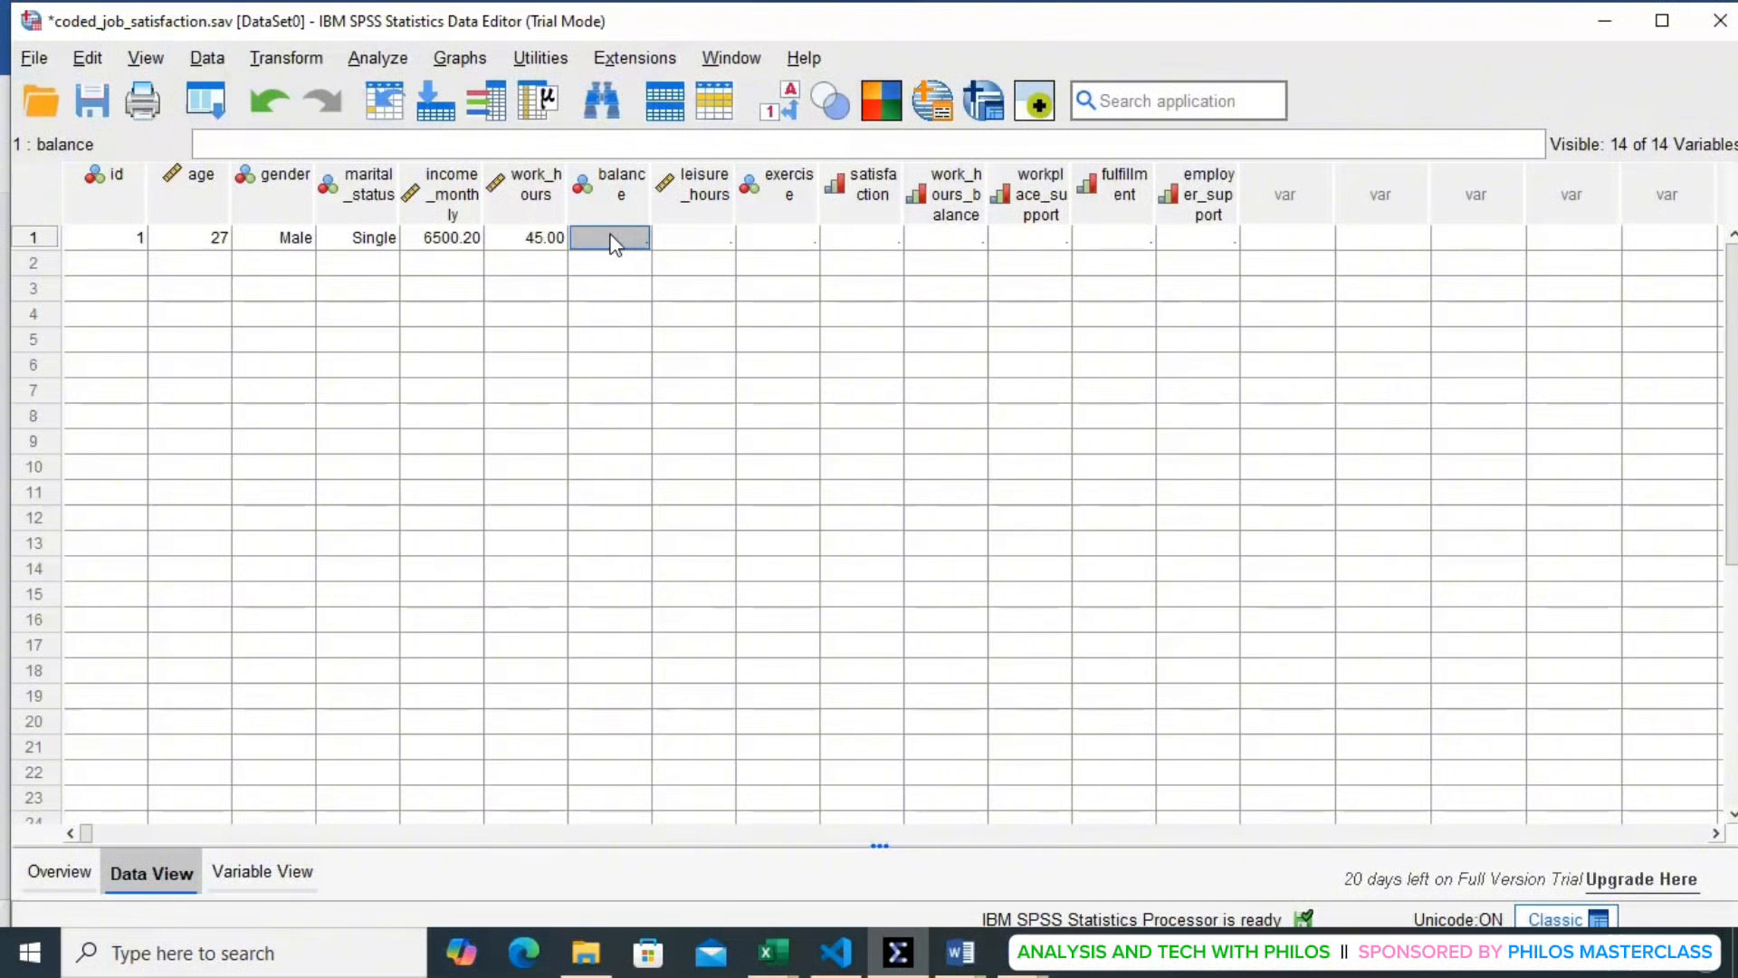
{"action": "left_click", "coordinate": [616, 241]}
{"action": "left_click", "coordinate": [621, 237]}
{"action": "left_click", "coordinate": [700, 239]}
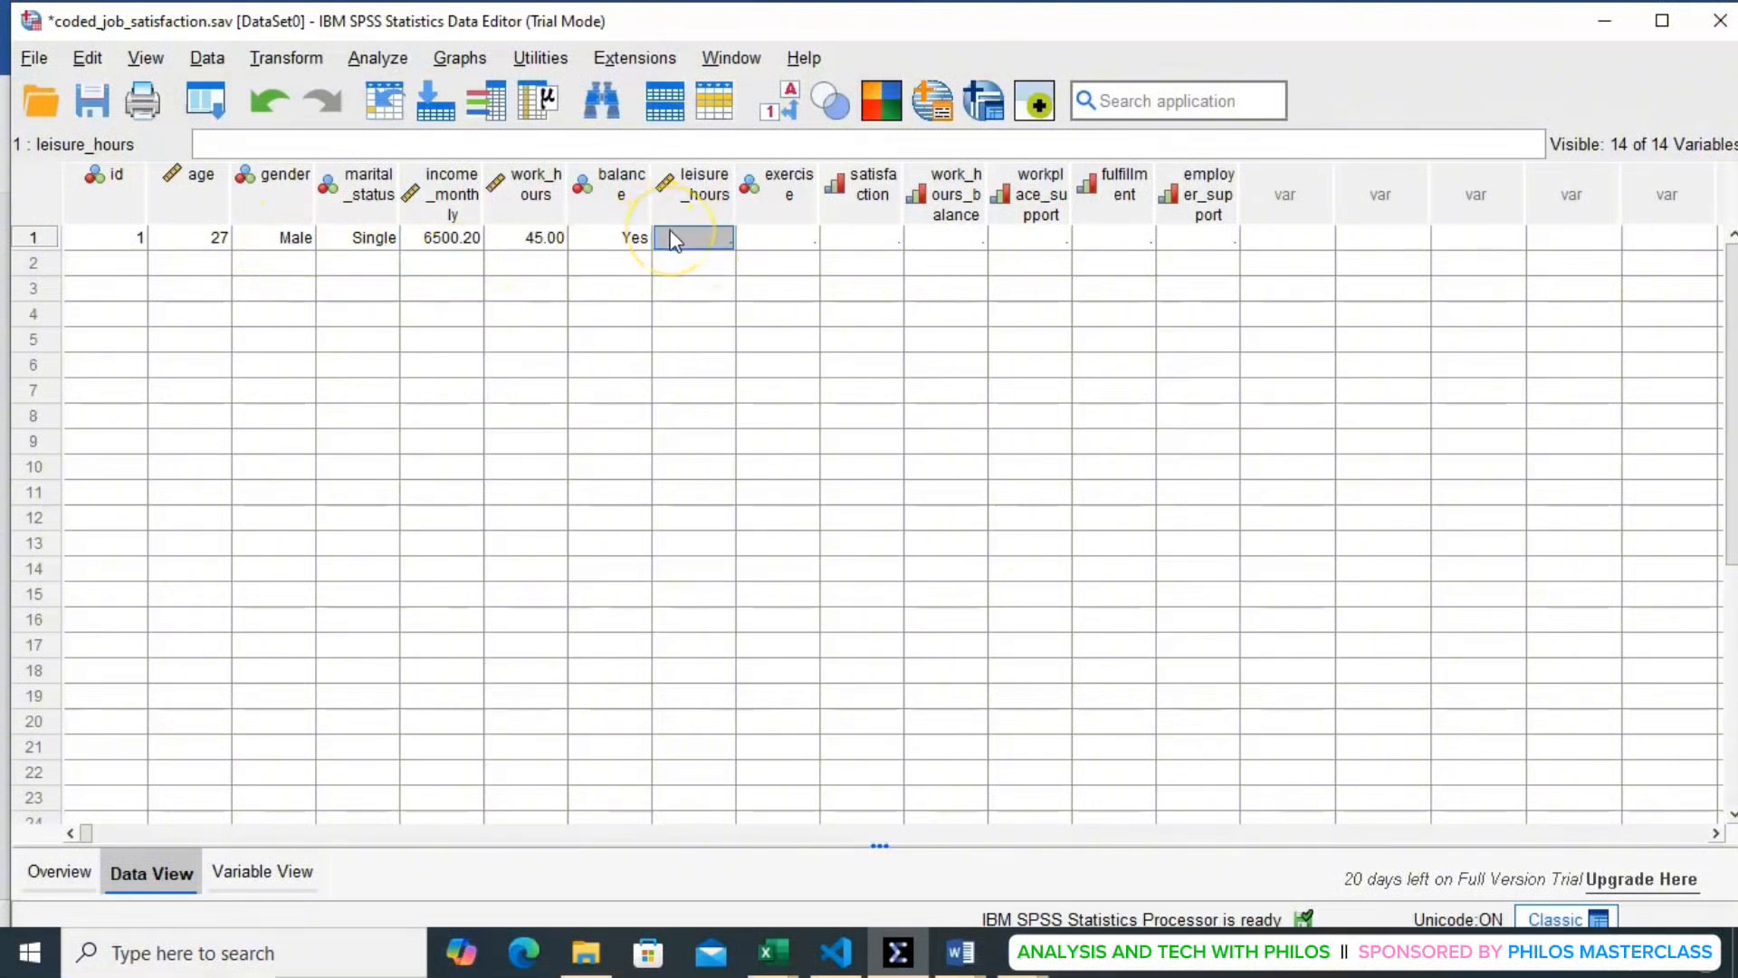
{"action": "type", "text": "5"}
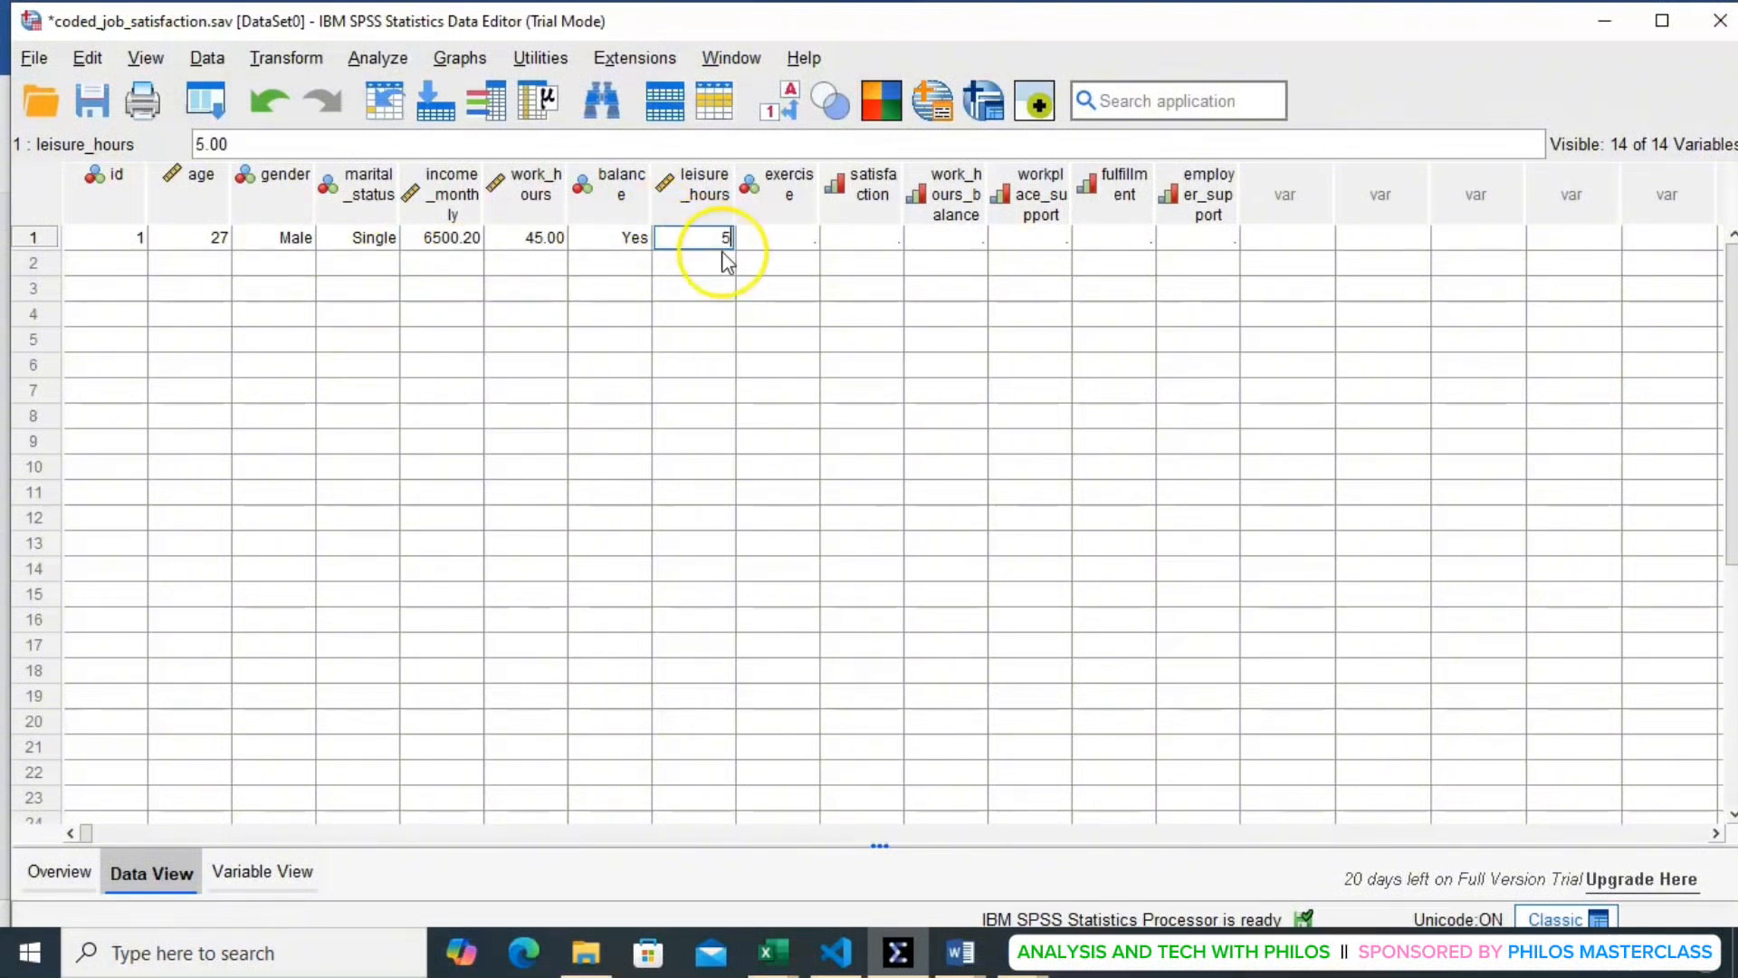
{"action": "left_click", "coordinate": [761, 237]}
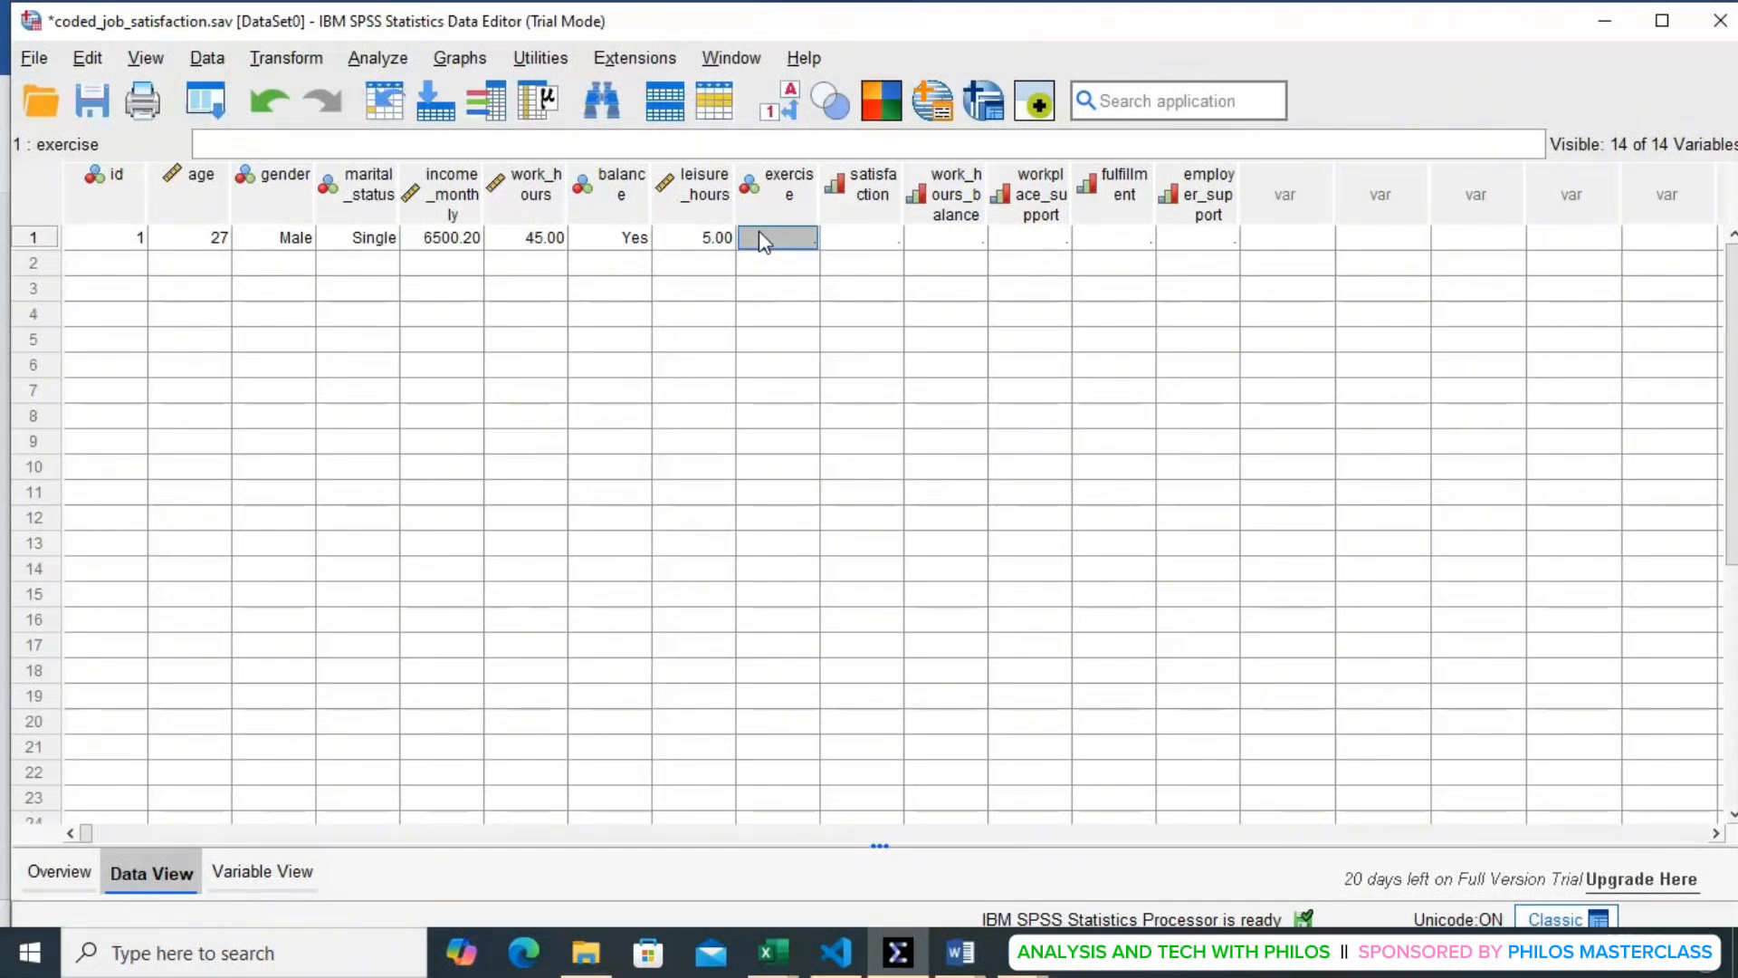
- Enter 1 for exercise, 4 for satisfaction and 5 for work_hours_balance in the first case
{"action": "type", "text": "1"}
{"action": "left_click", "coordinate": [840, 237]}
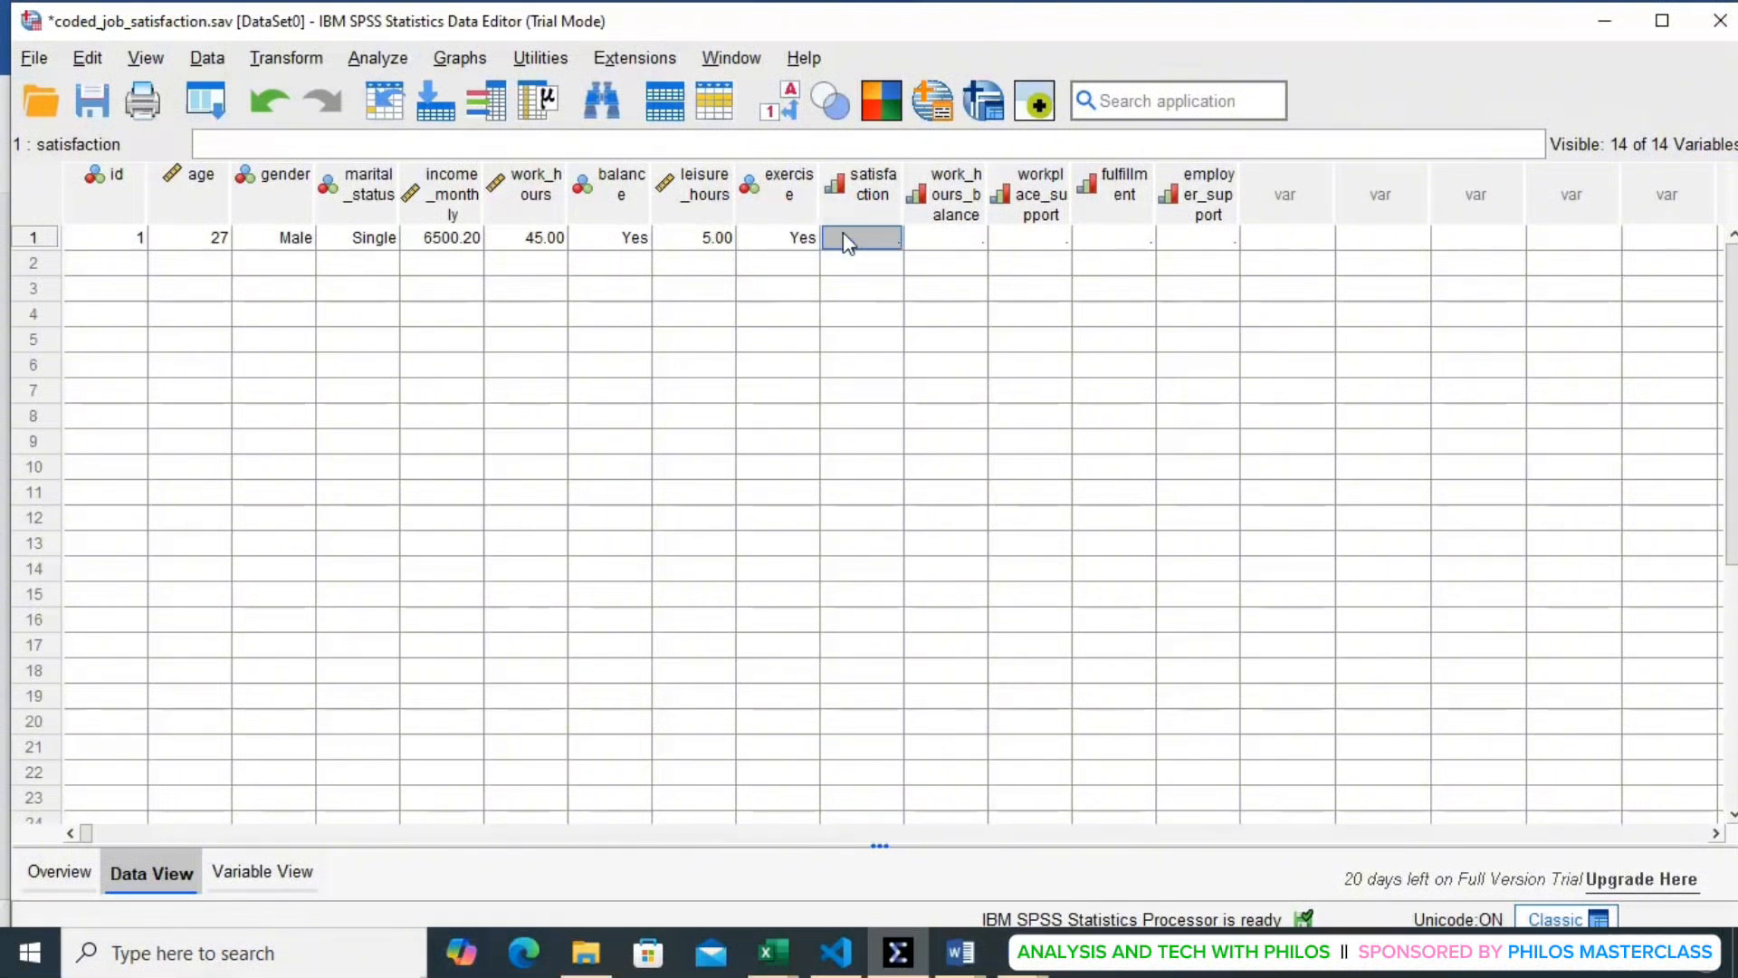
{"action": "type", "text": "4"}
{"action": "left_click", "coordinate": [943, 241]}
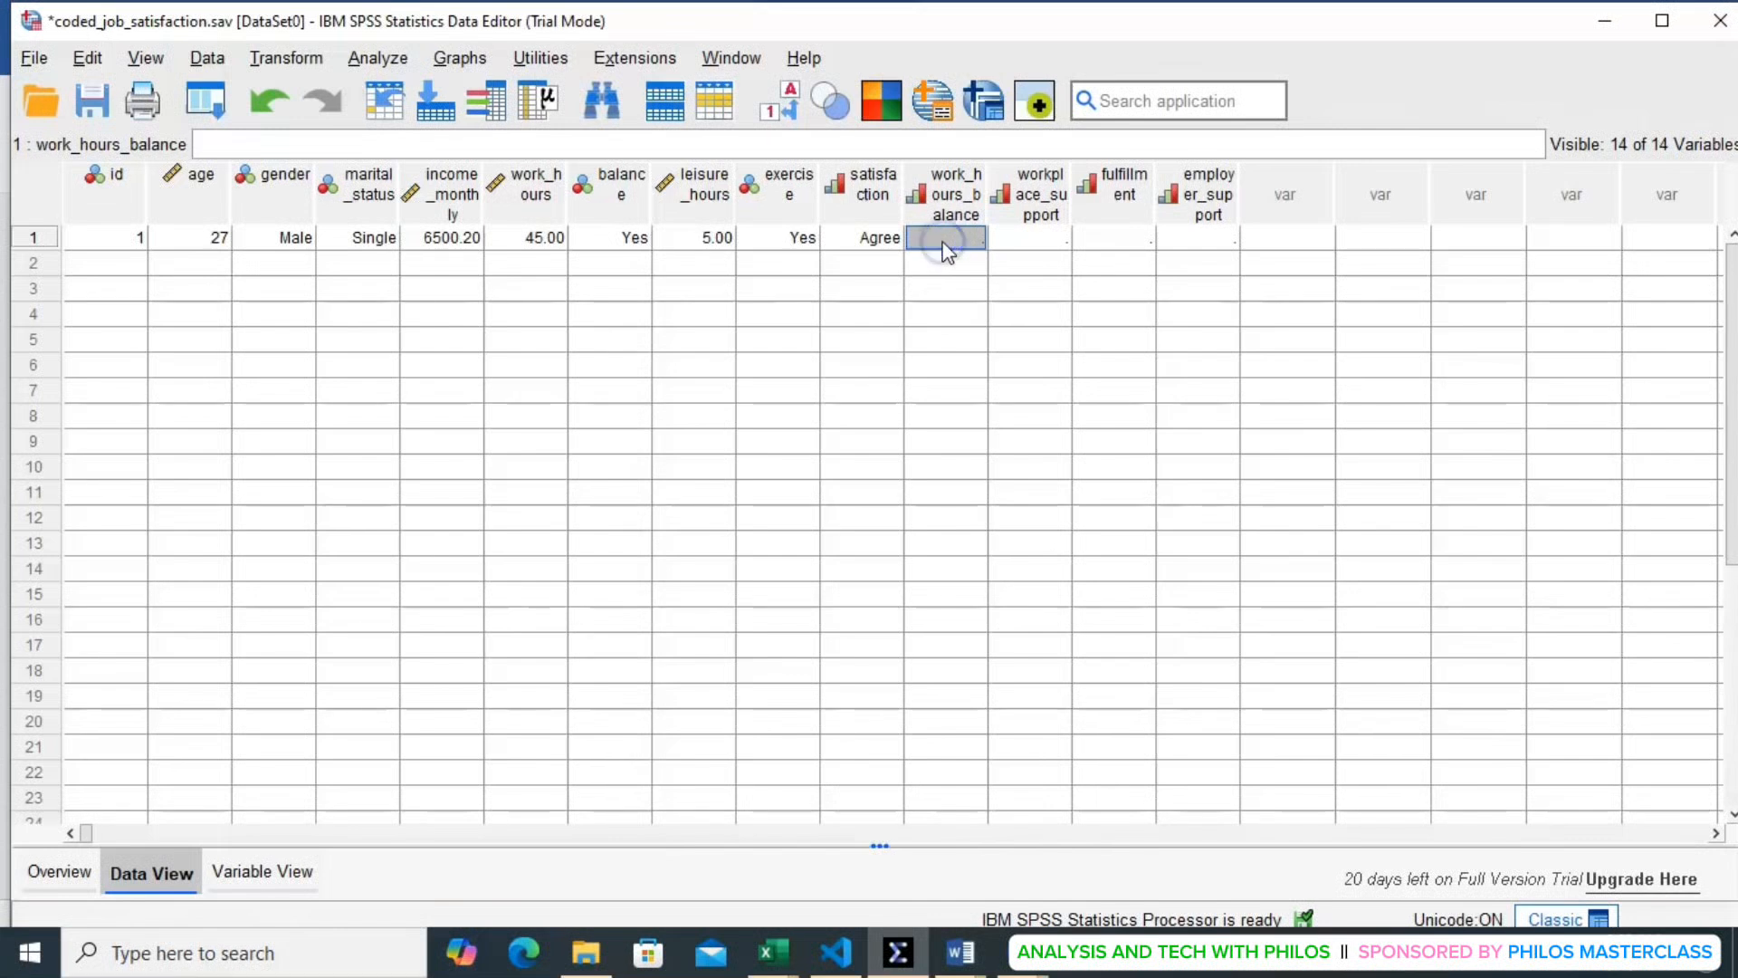
{"action": "type", "text": "5"}
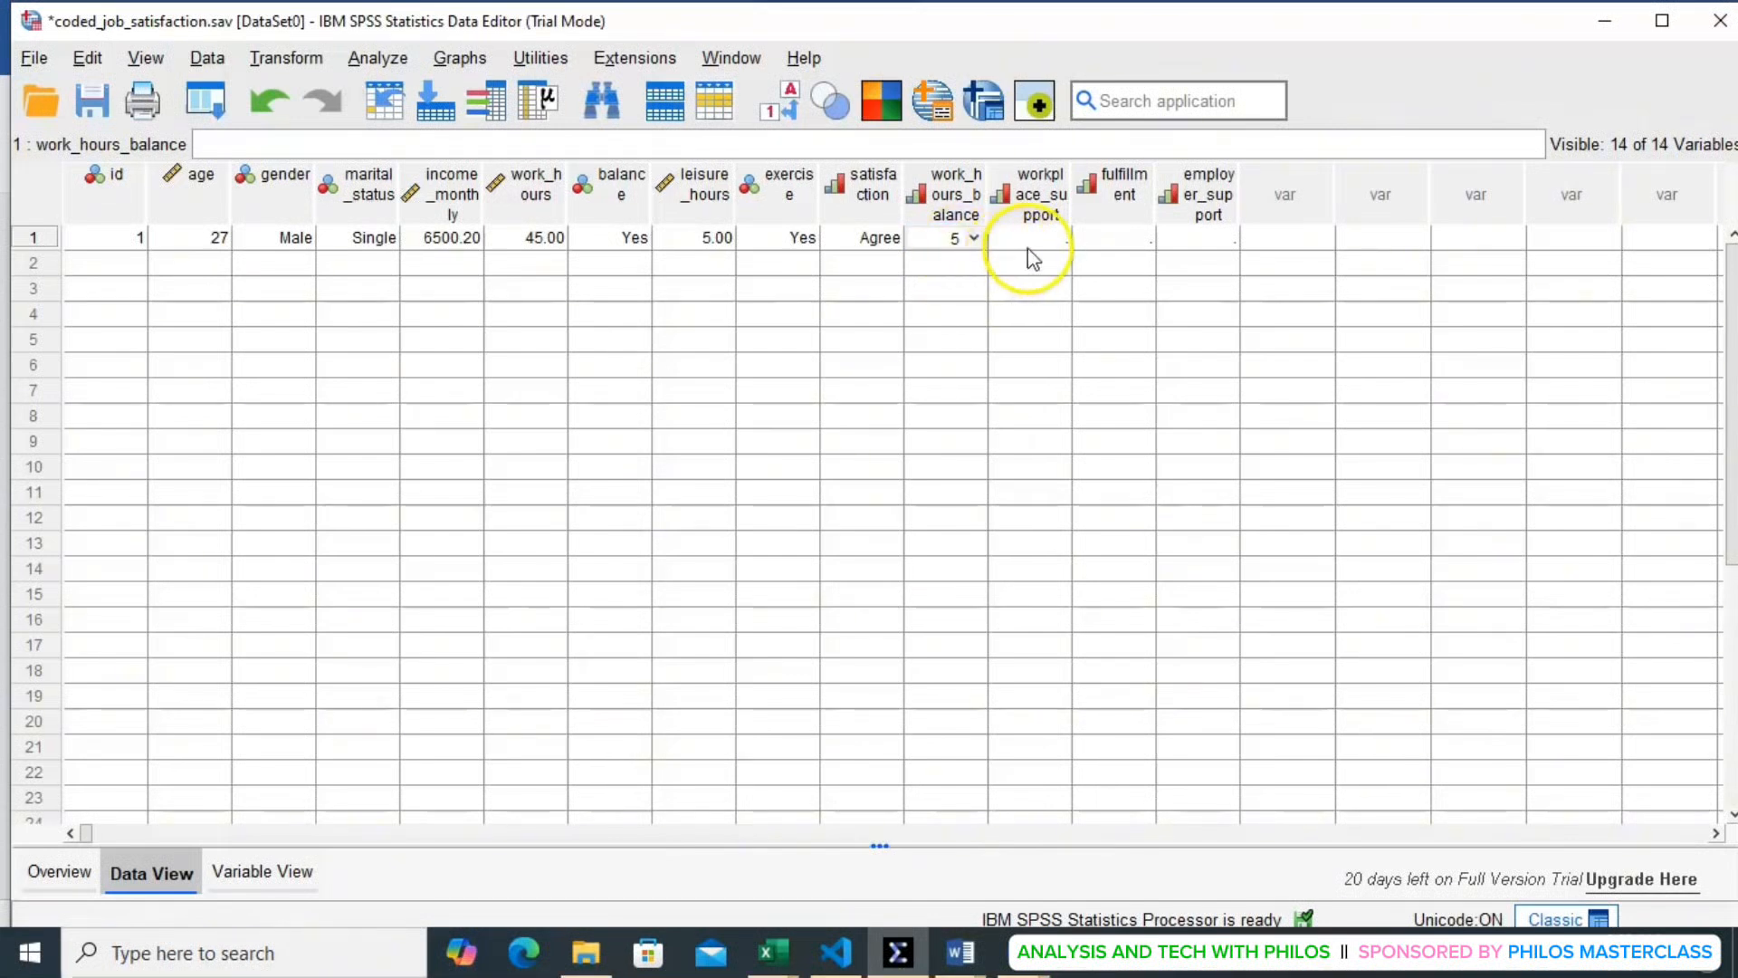
- Enter 3 for workplace_support, 4 for fulfillment and 4 for employer_support in the first case
{"action": "left_click", "coordinate": [1029, 244]}
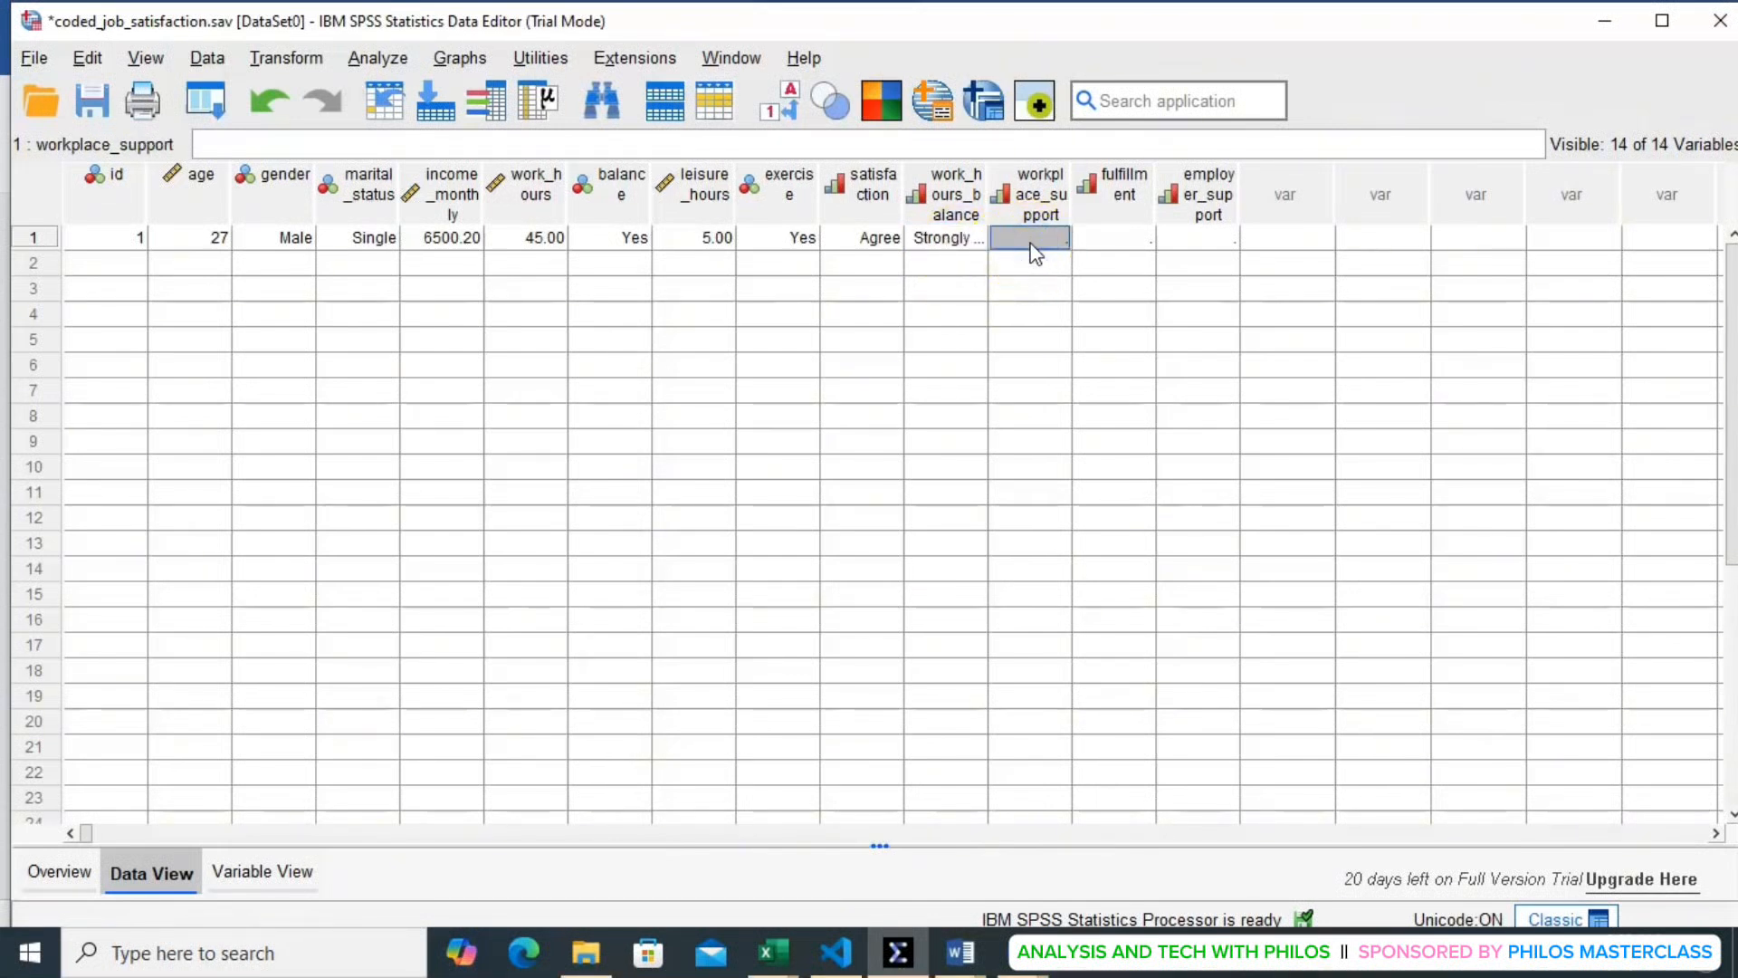
{"action": "type", "text": "3"}
{"action": "left_click", "coordinate": [1102, 241]}
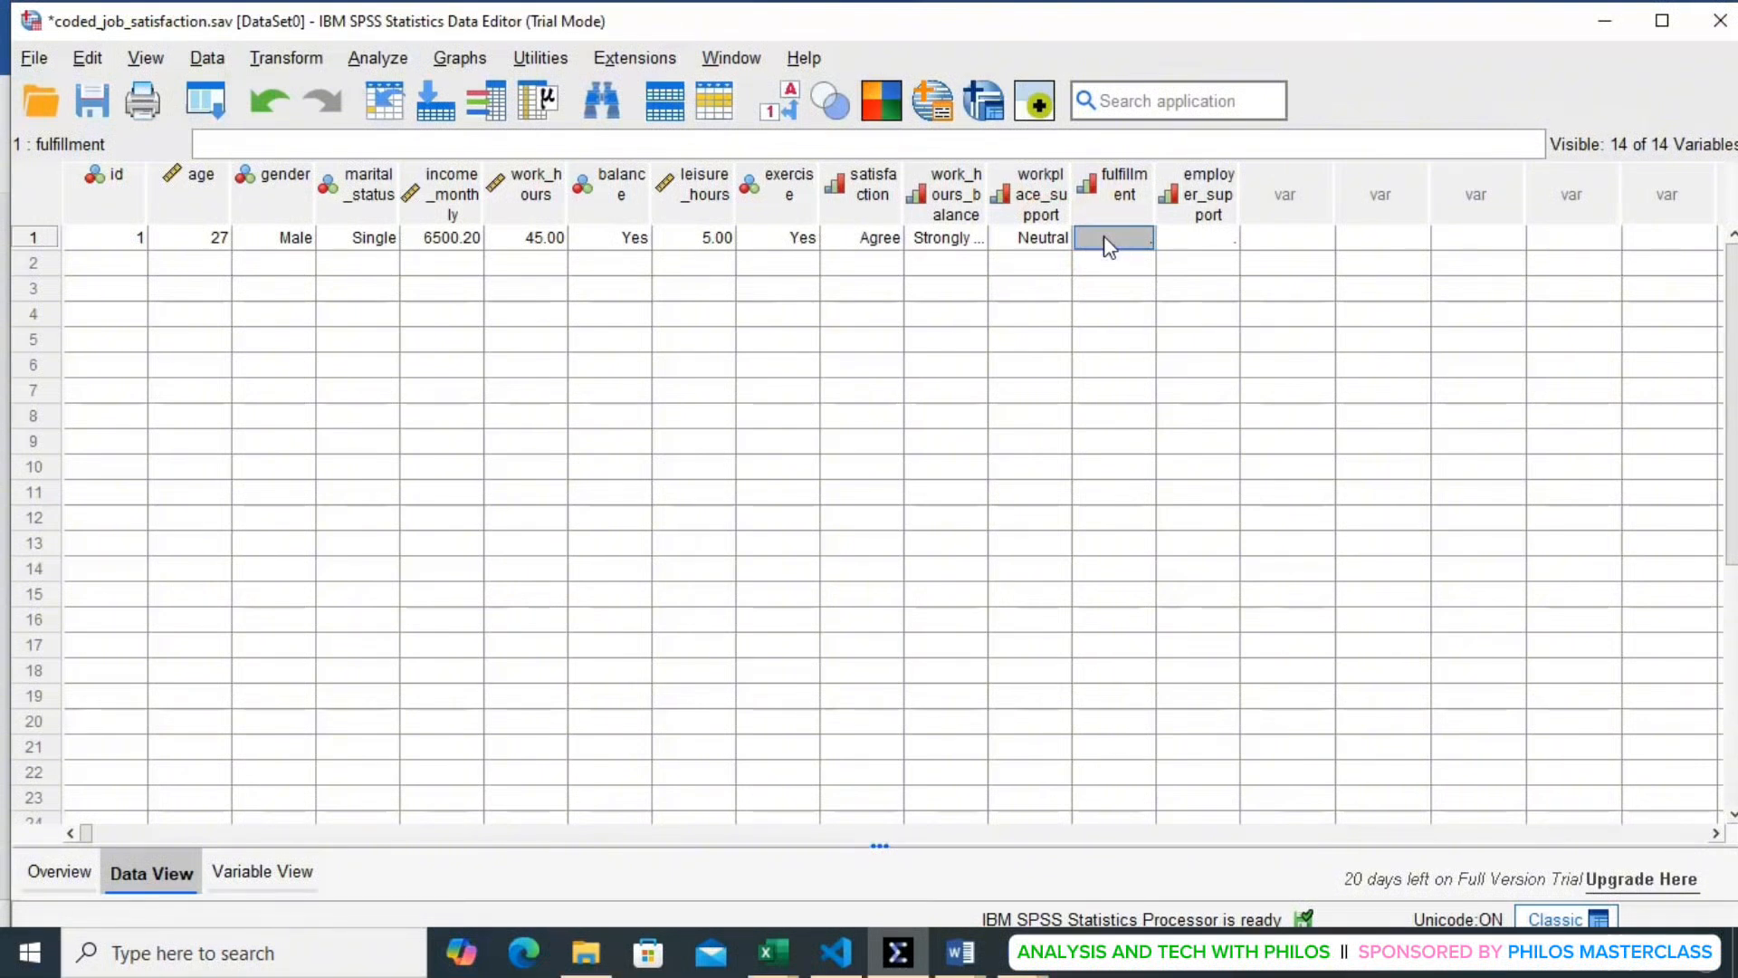
{"action": "type", "text": "4"}
{"action": "left_click", "coordinate": [1173, 241]}
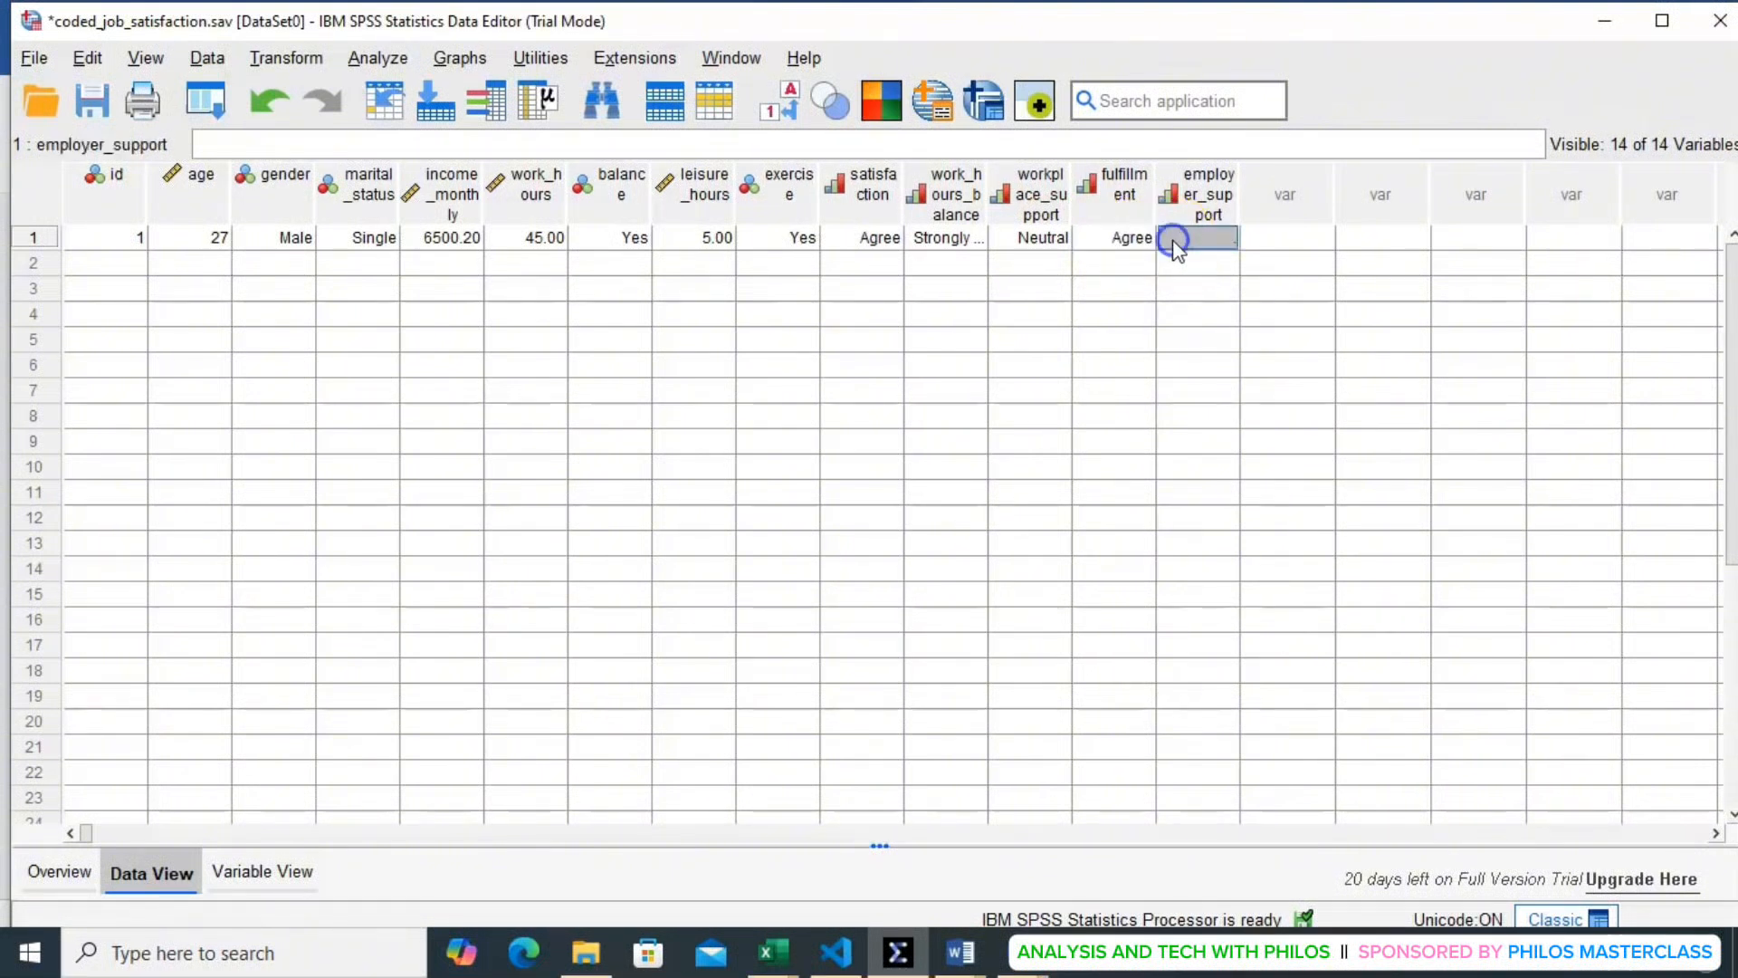
{"action": "type", "text": "4"}
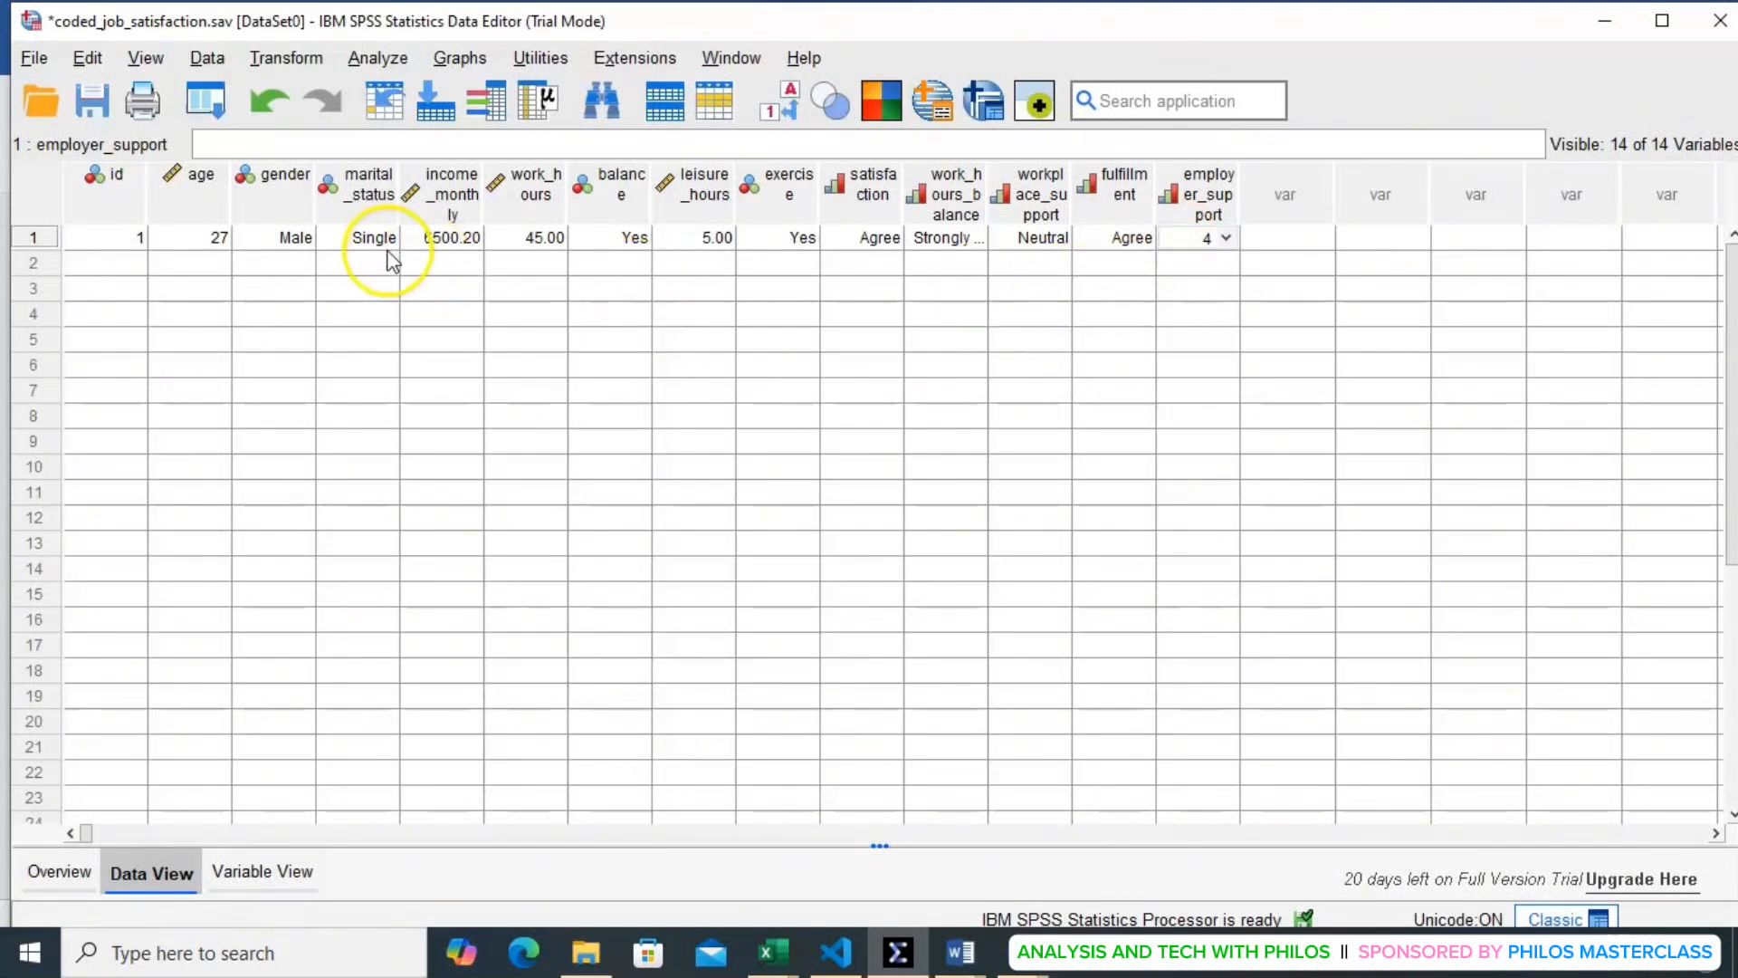
- Start the second case by entering 2 for id in the second row
{"action": "left_click", "coordinate": [143, 268]}
{"action": "left_click", "coordinate": [91, 266]}
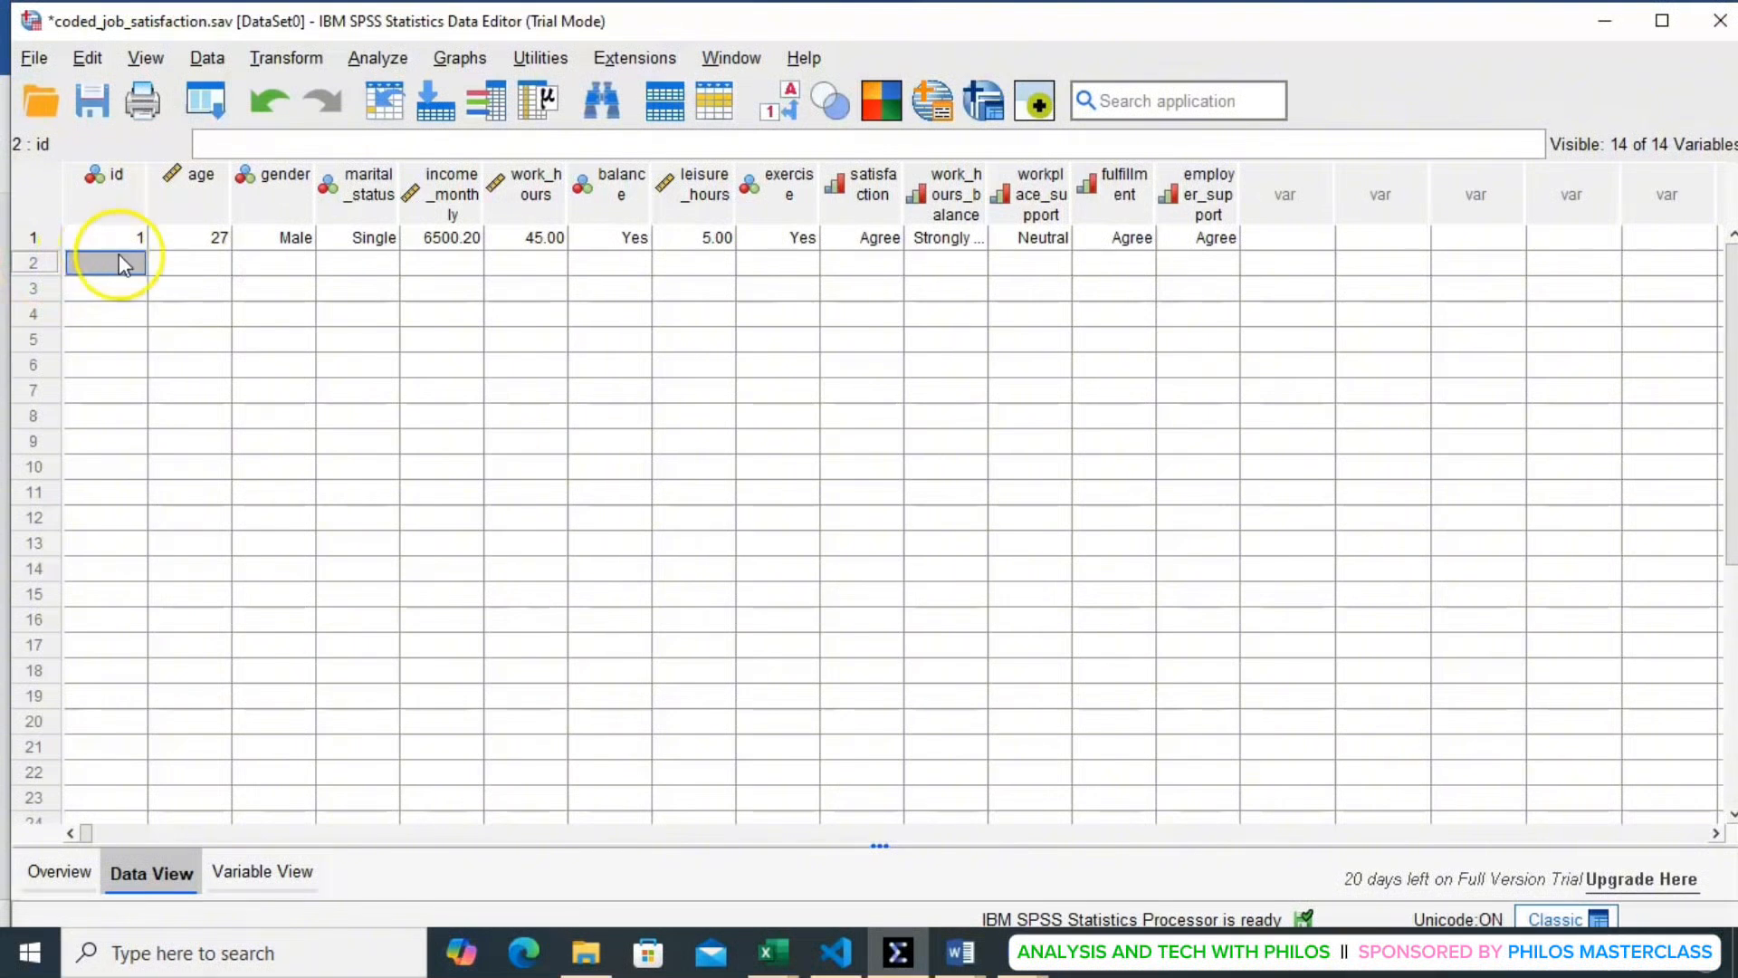
{"action": "type", "text": "2"}
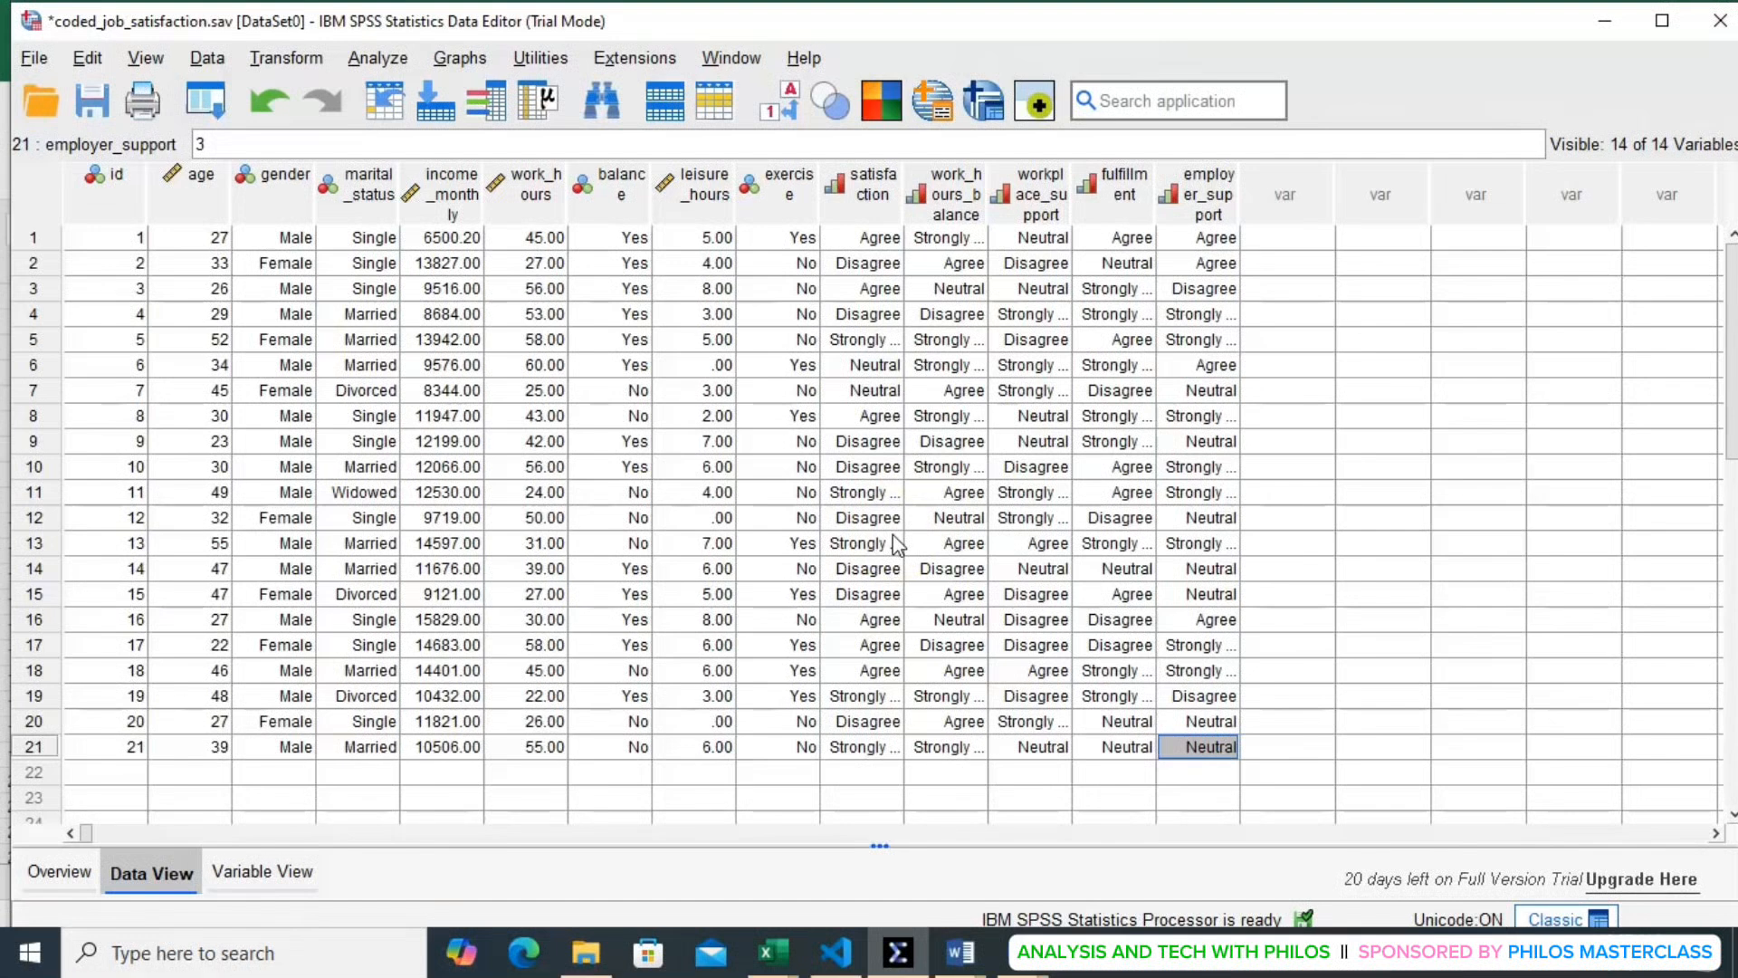
- Switch the value labels off and on repeatedly to compare the numeric codes with their text labels across the cases
{"action": "left_click", "coordinate": [777, 103]}
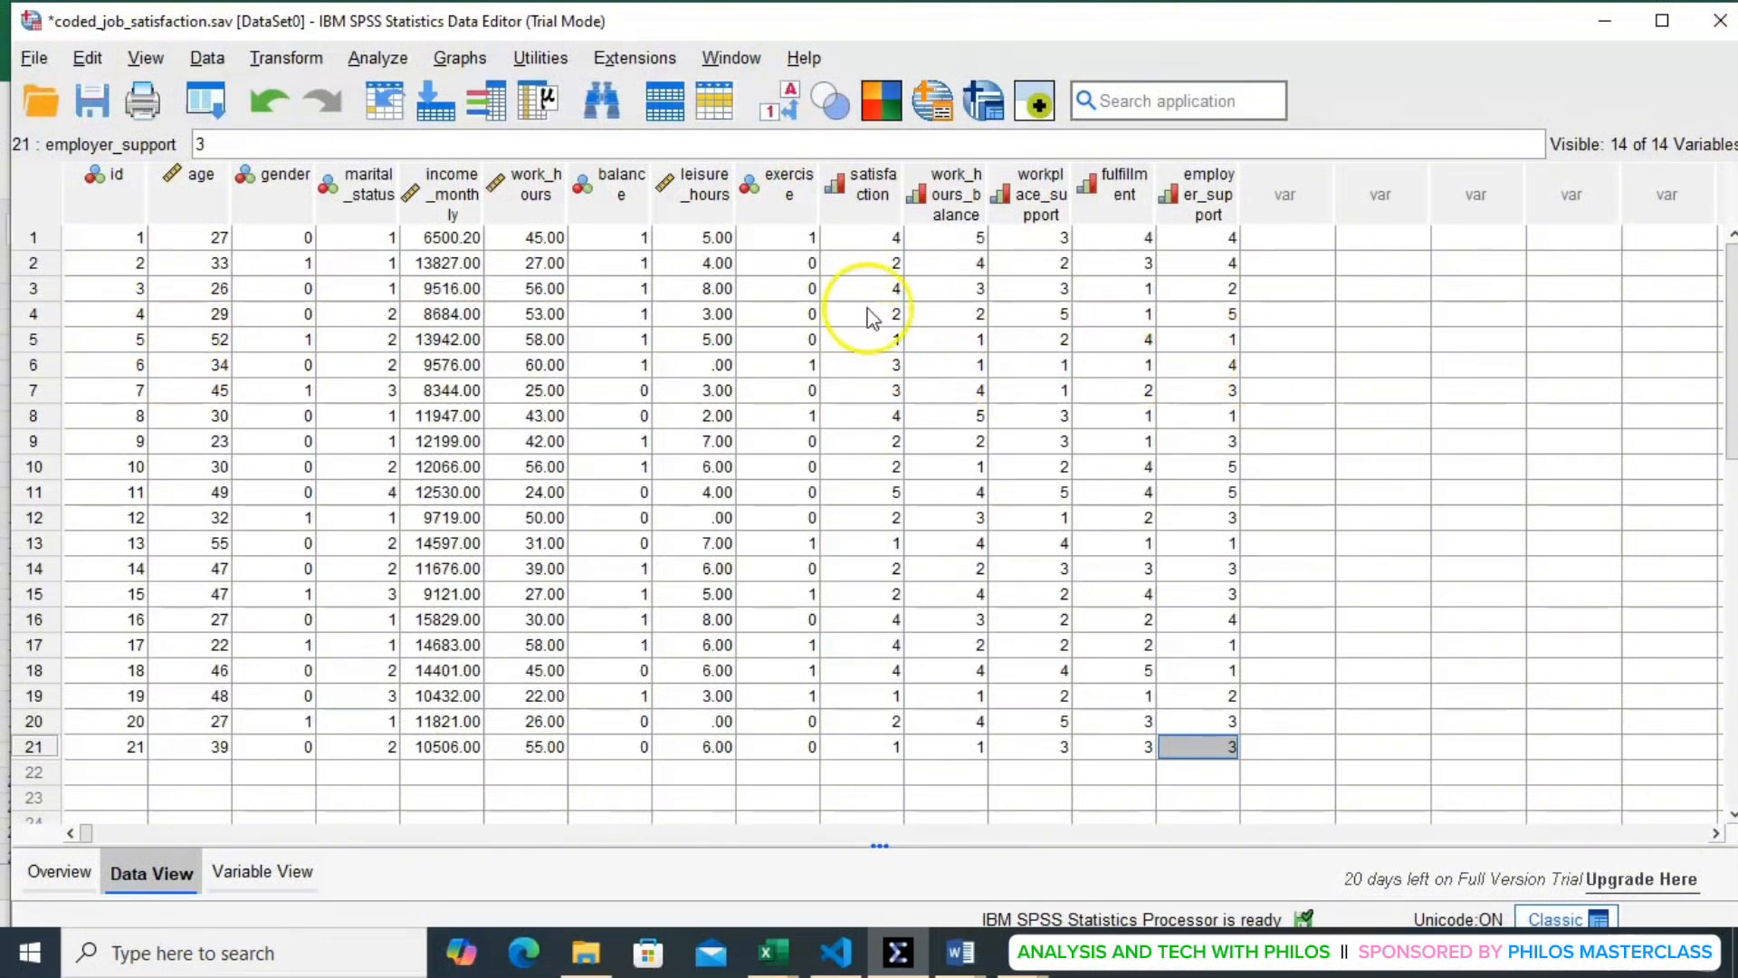
{"action": "left_click", "coordinate": [778, 102]}
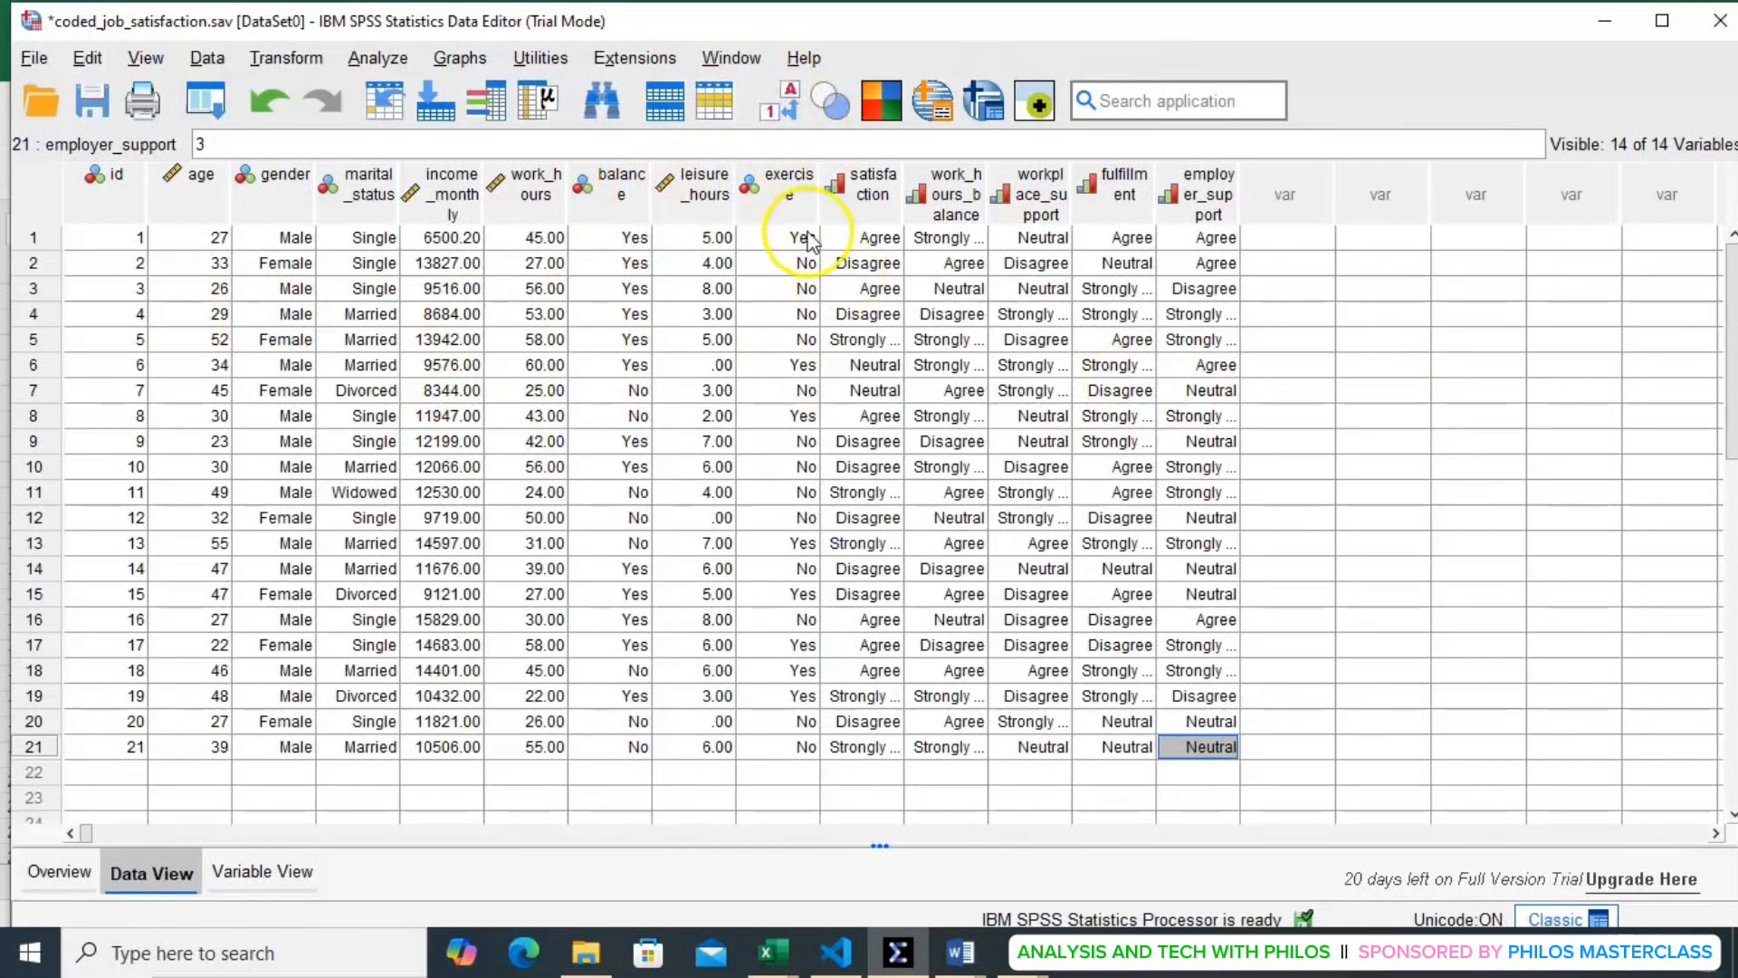
{"action": "left_click", "coordinate": [777, 111]}
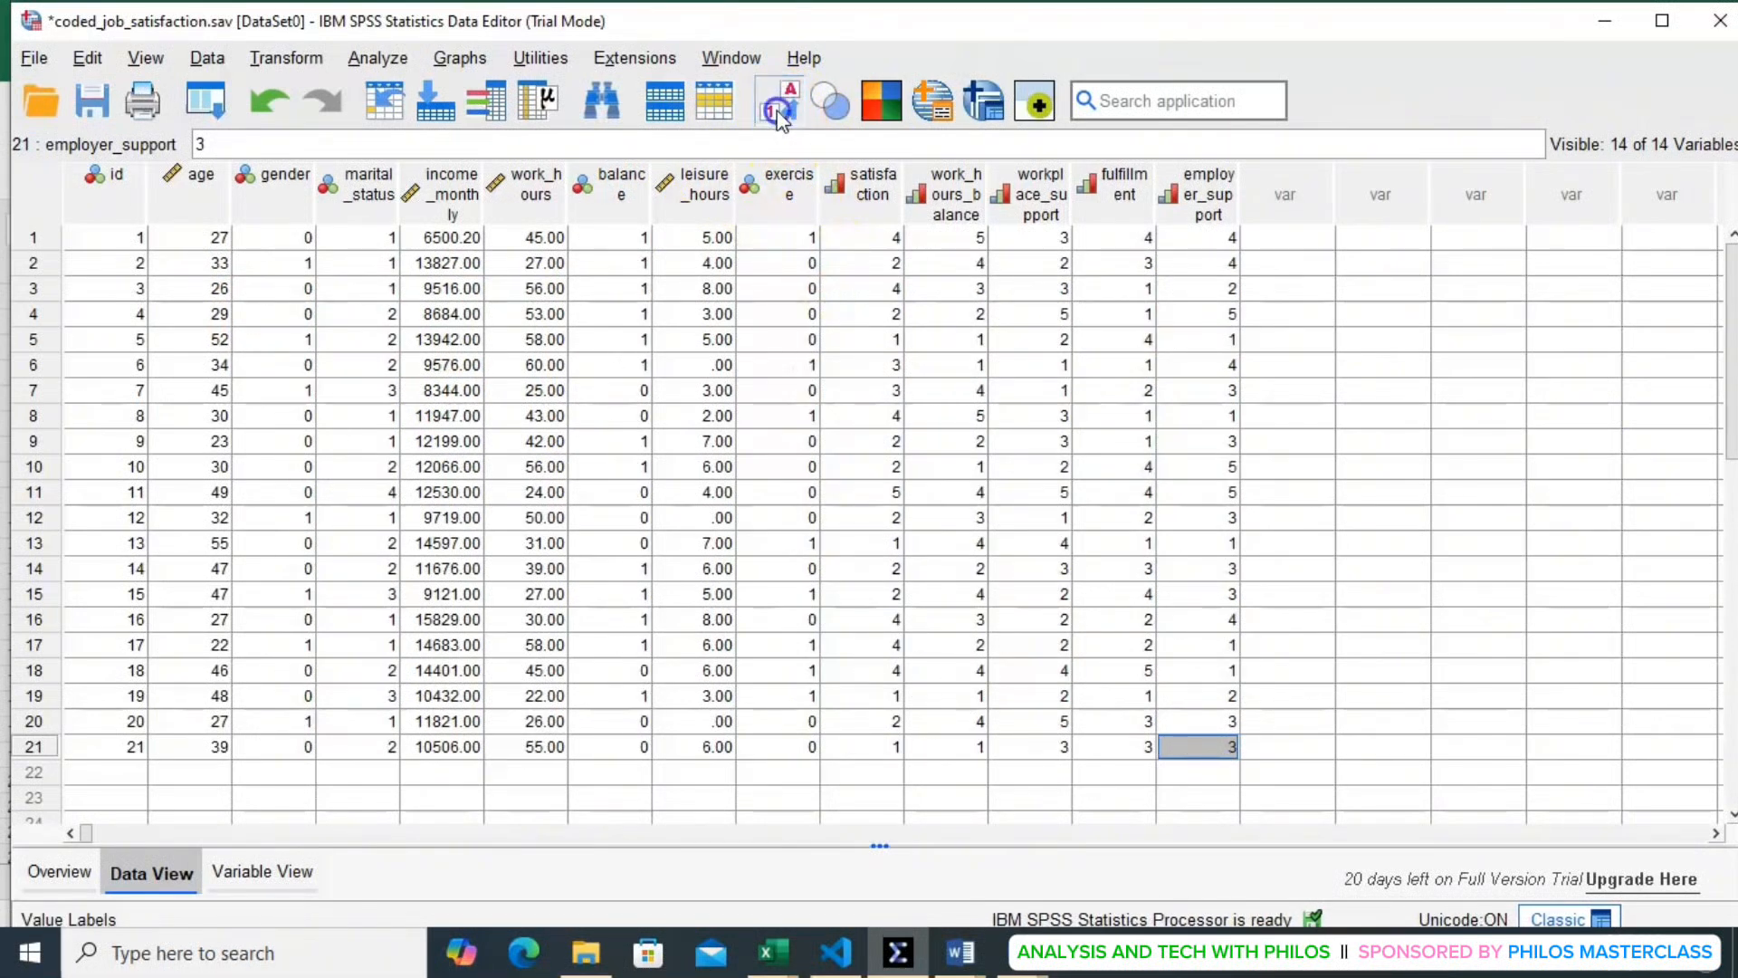
{"action": "left_click", "coordinate": [777, 110]}
{"action": "left_click", "coordinate": [777, 110]}
{"action": "left_click", "coordinate": [777, 110]}
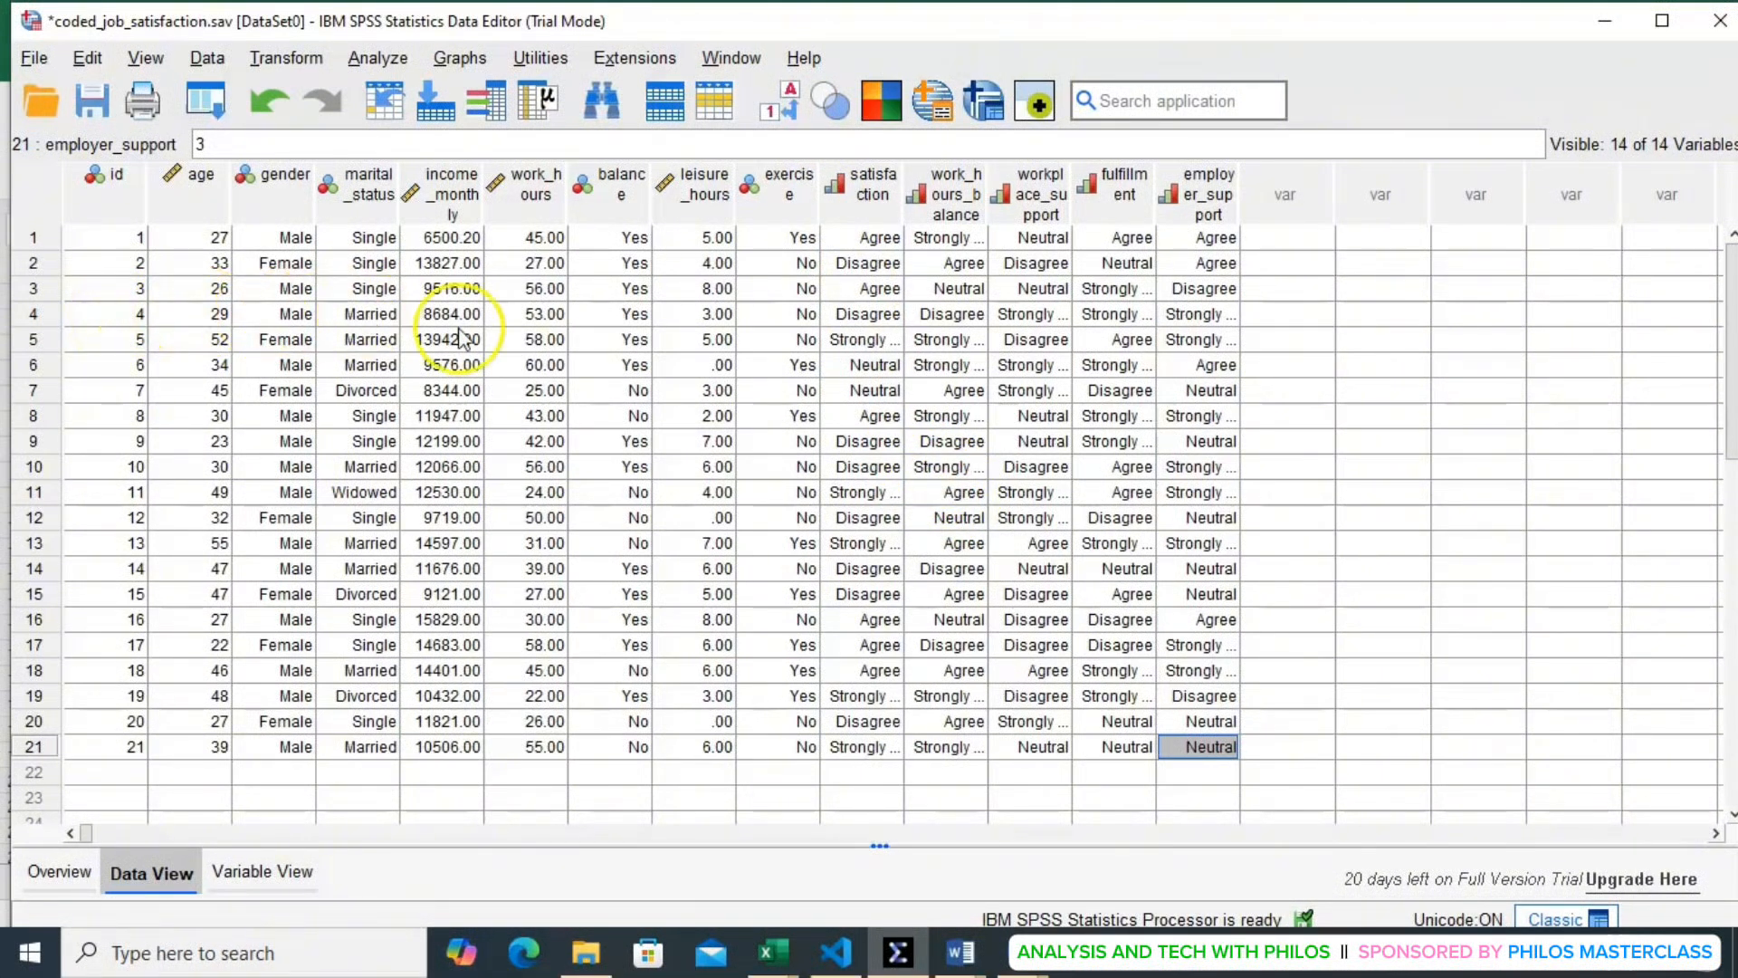
- Clear the balance value in case 4 and re-enter it as code 1 (Yes)
{"action": "left_click", "coordinate": [618, 317]}
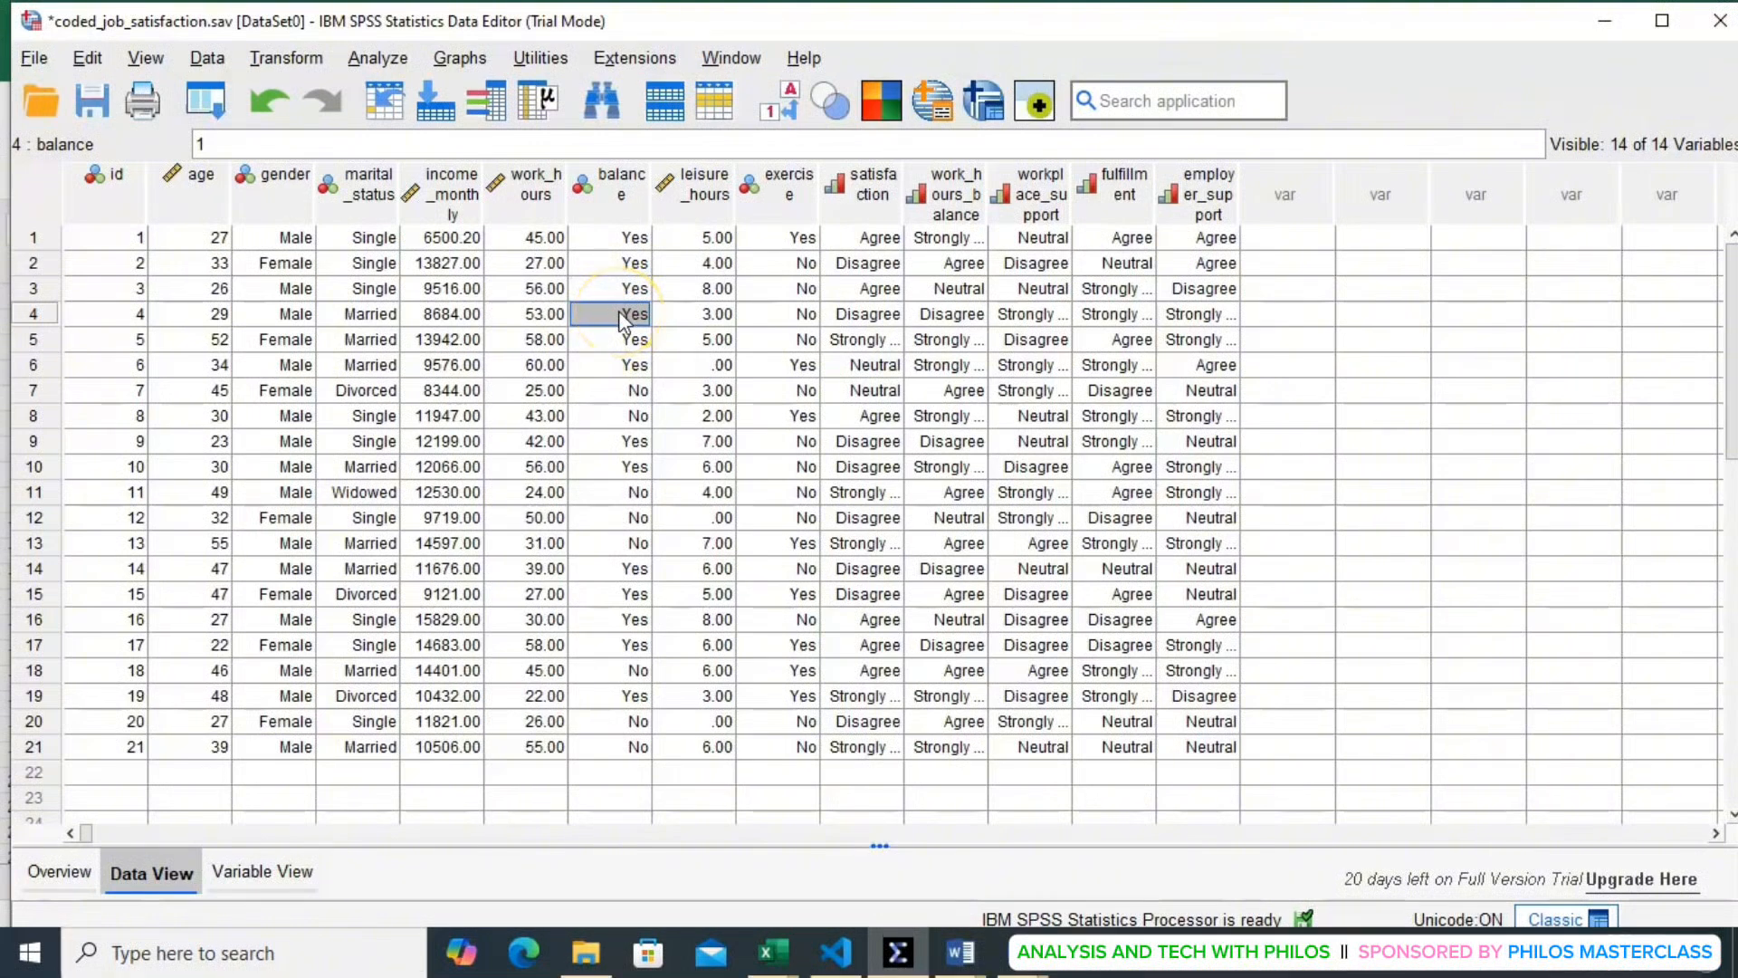
{"action": "key", "text": "Delete"}
{"action": "double_click", "coordinate": [621, 312]}
{"action": "type", "text": "1"}
{"action": "key", "text": "Return"}
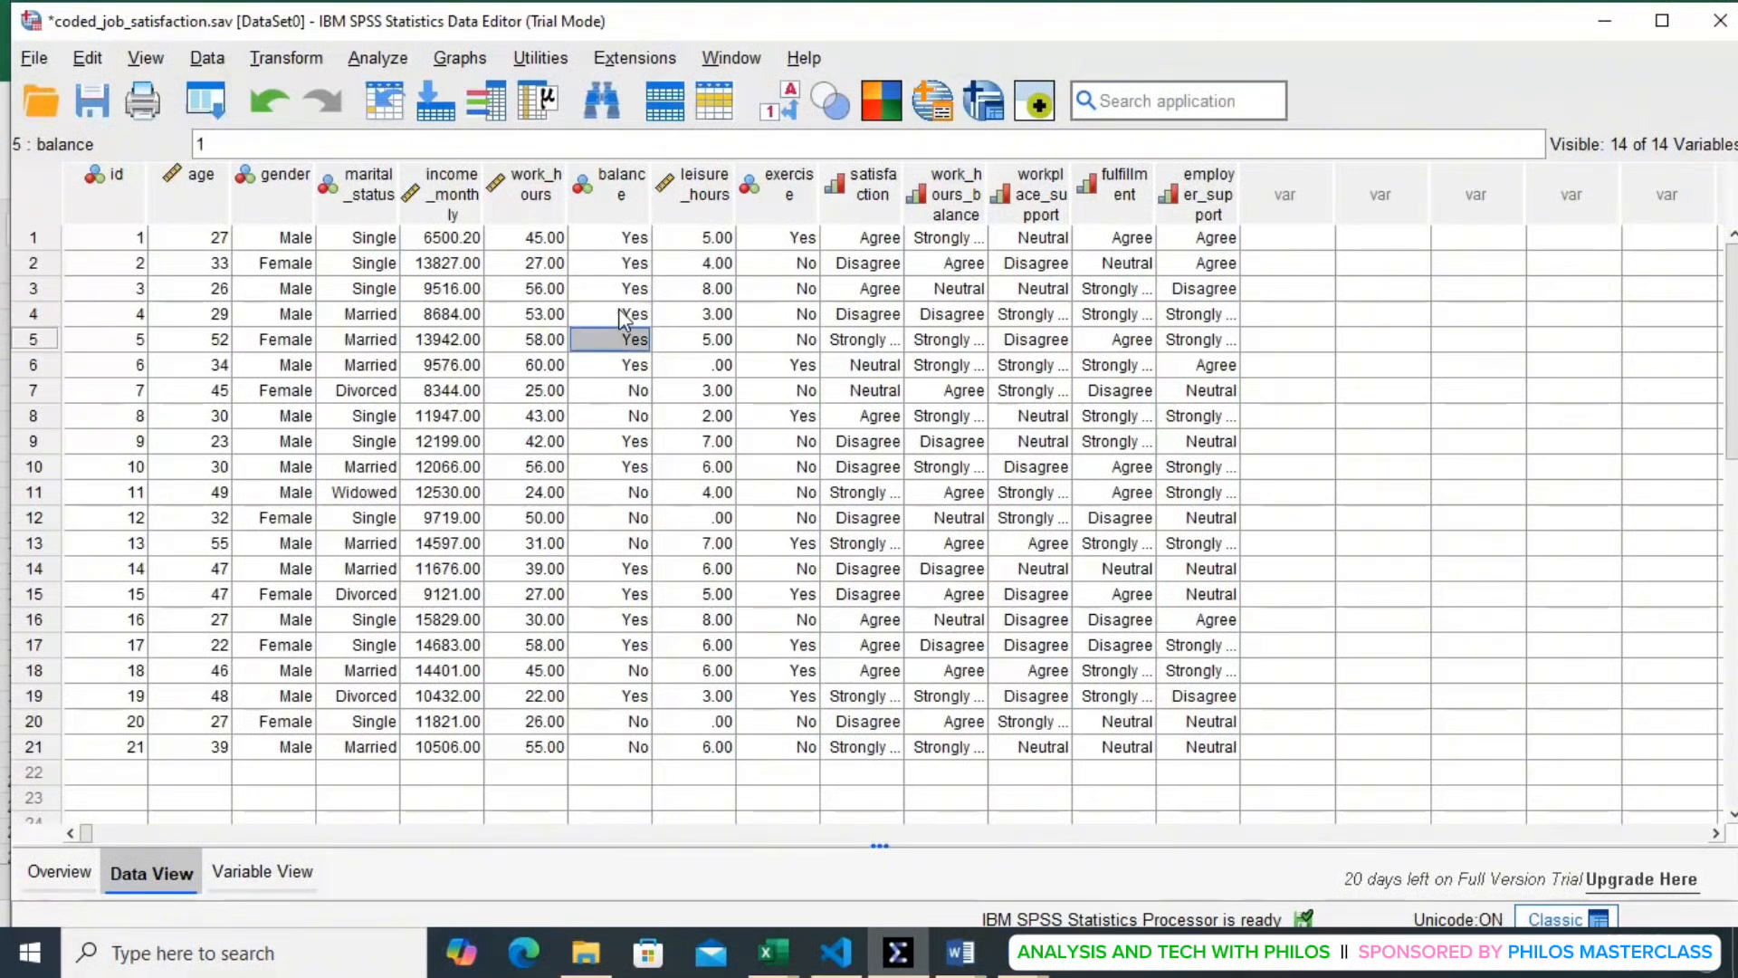